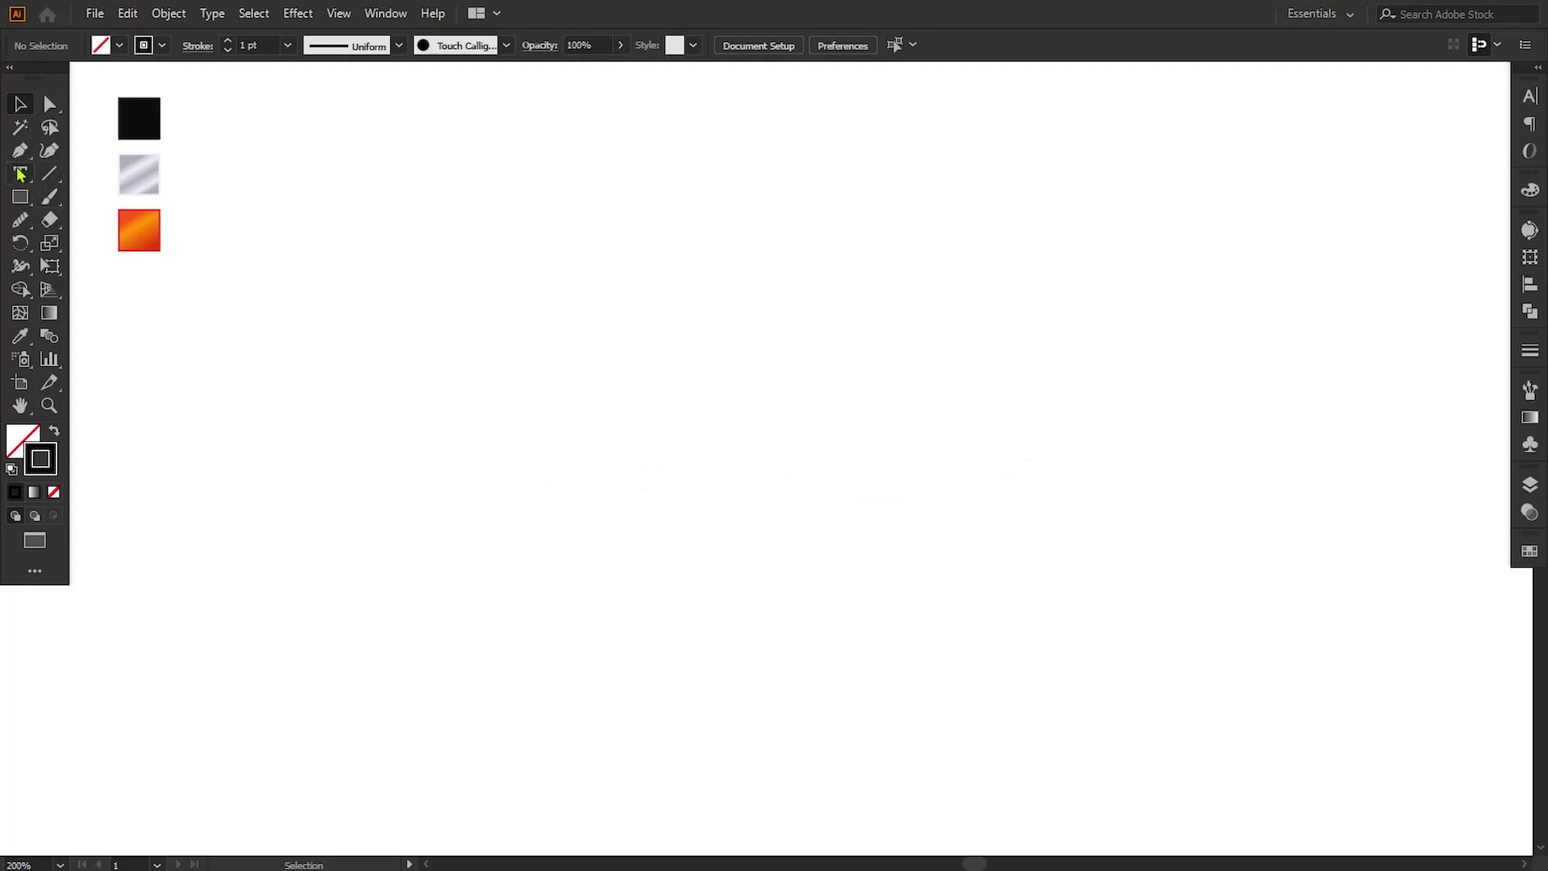
Step: Pen-draw the swoosh's curved upper edge from its left end out to a pointed right tip
{"action": "key", "text": "p"}
{"action": "left_click", "coordinate": [606, 453]}
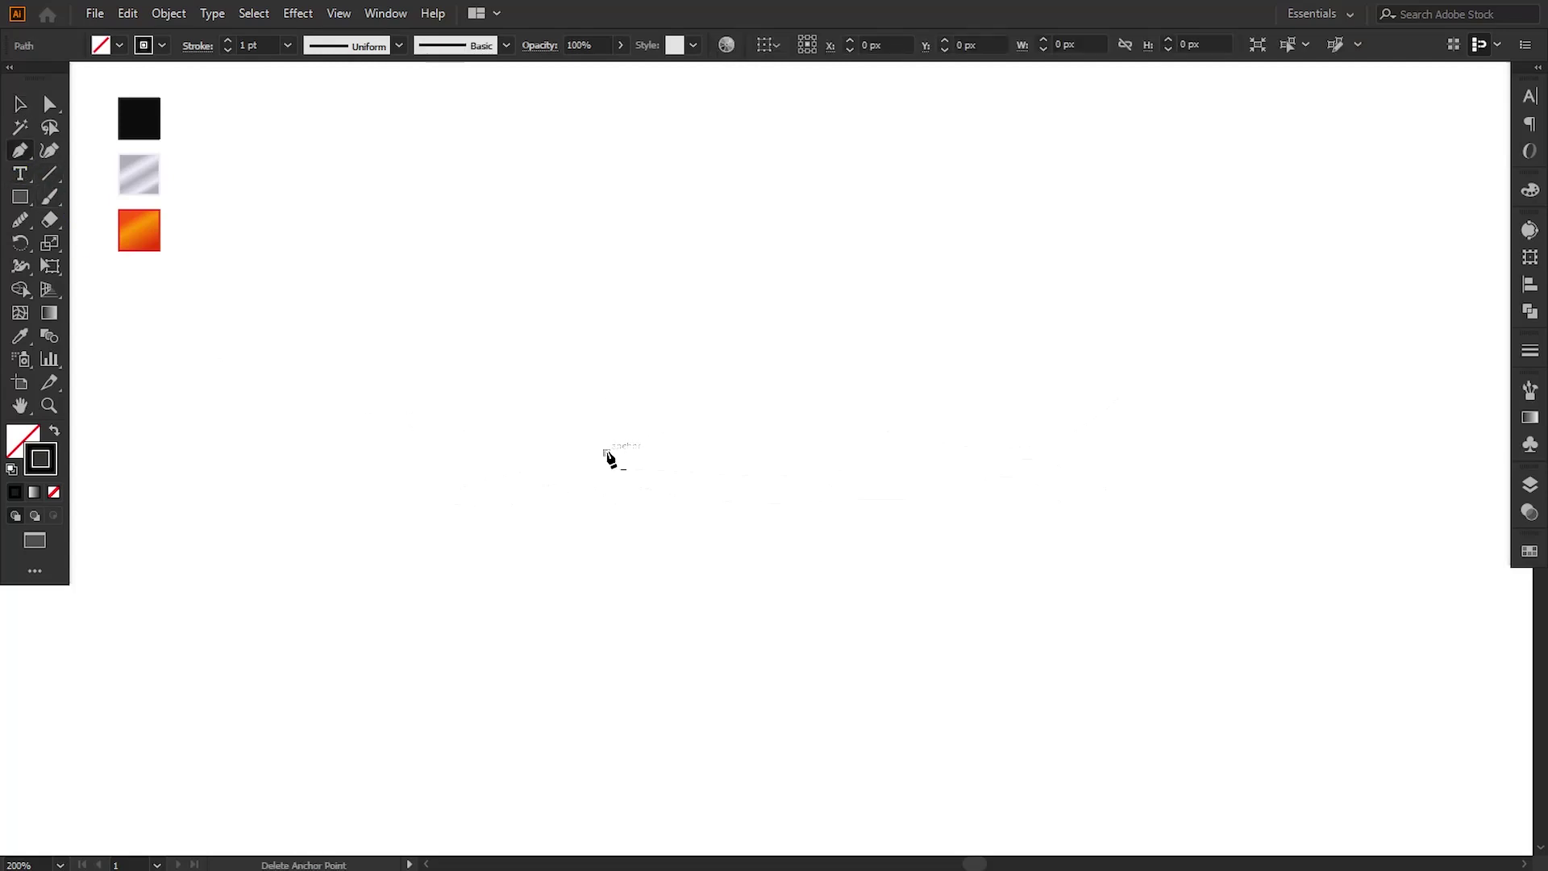
{"action": "left_click_drag", "start_coordinate": [811, 404], "coordinate": [1123, 426]}
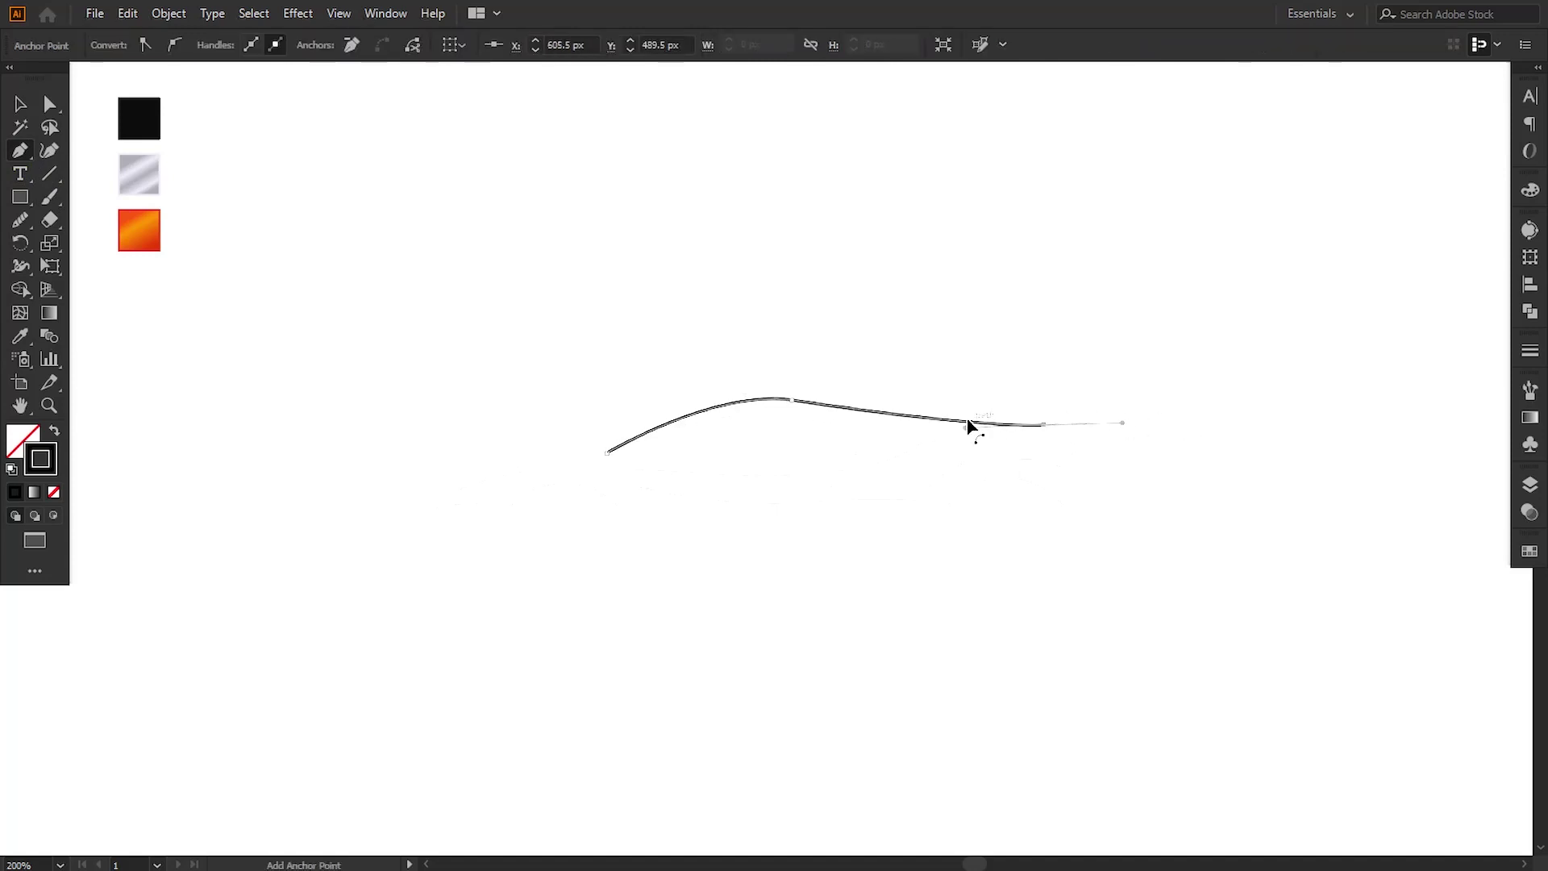
{"action": "key", "text": "ctrl+z"}
{"action": "left_click_drag", "start_coordinate": [949, 424], "coordinate": [1013, 449]}
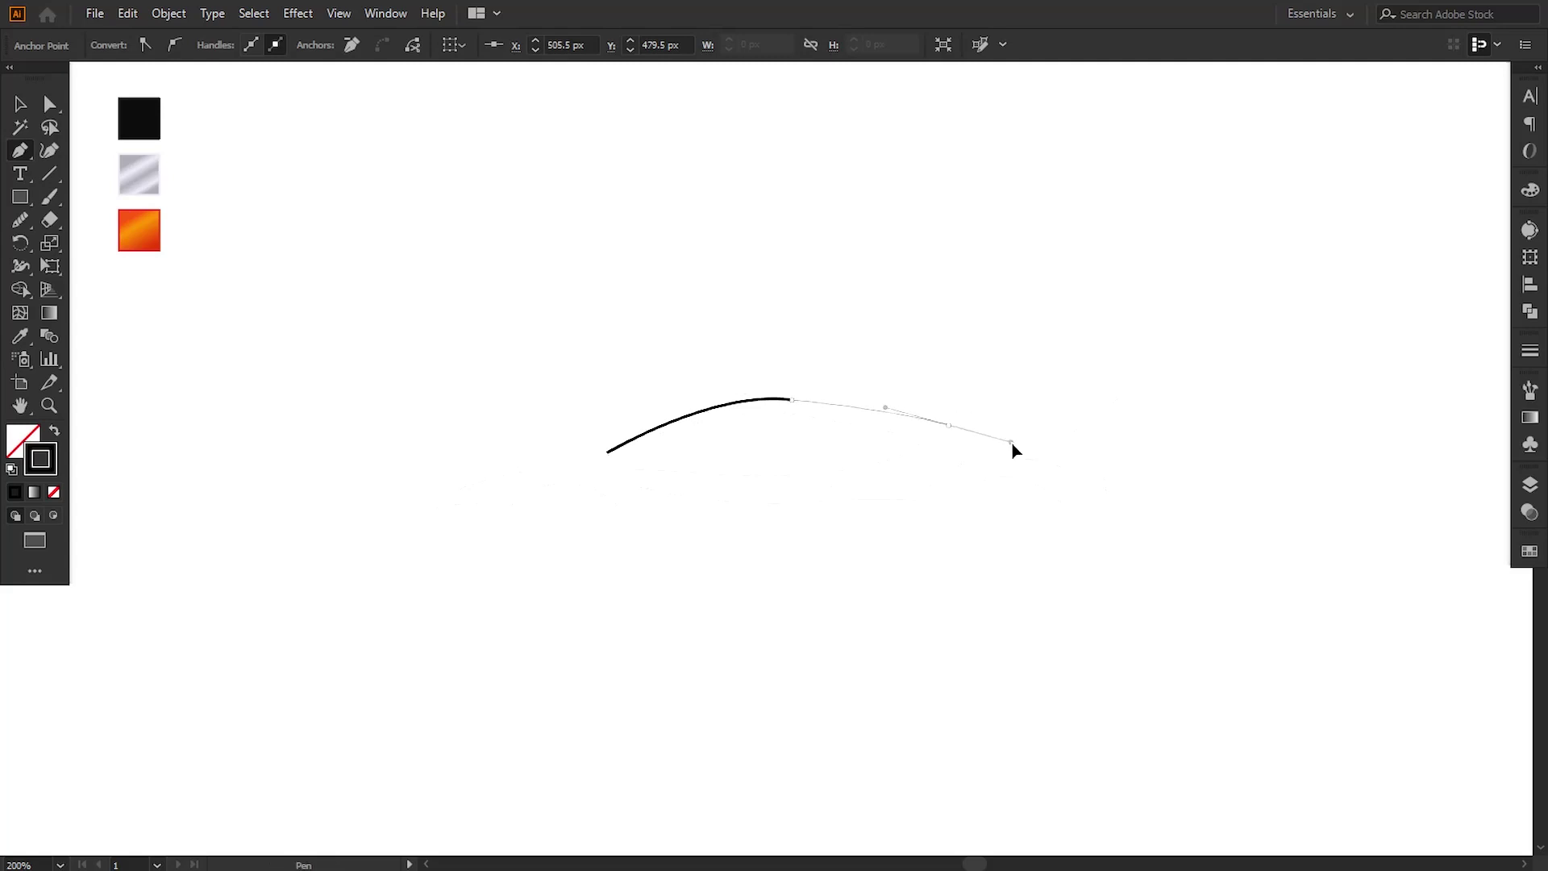
{"action": "mouse_move", "coordinate": [1120, 397]}
{"action": "left_mouse_down"}
{"action": "mouse_move", "coordinate": [1137, 389]}
{"action": "mouse_move", "coordinate": [1122, 408]}
{"action": "left_mouse_up"}
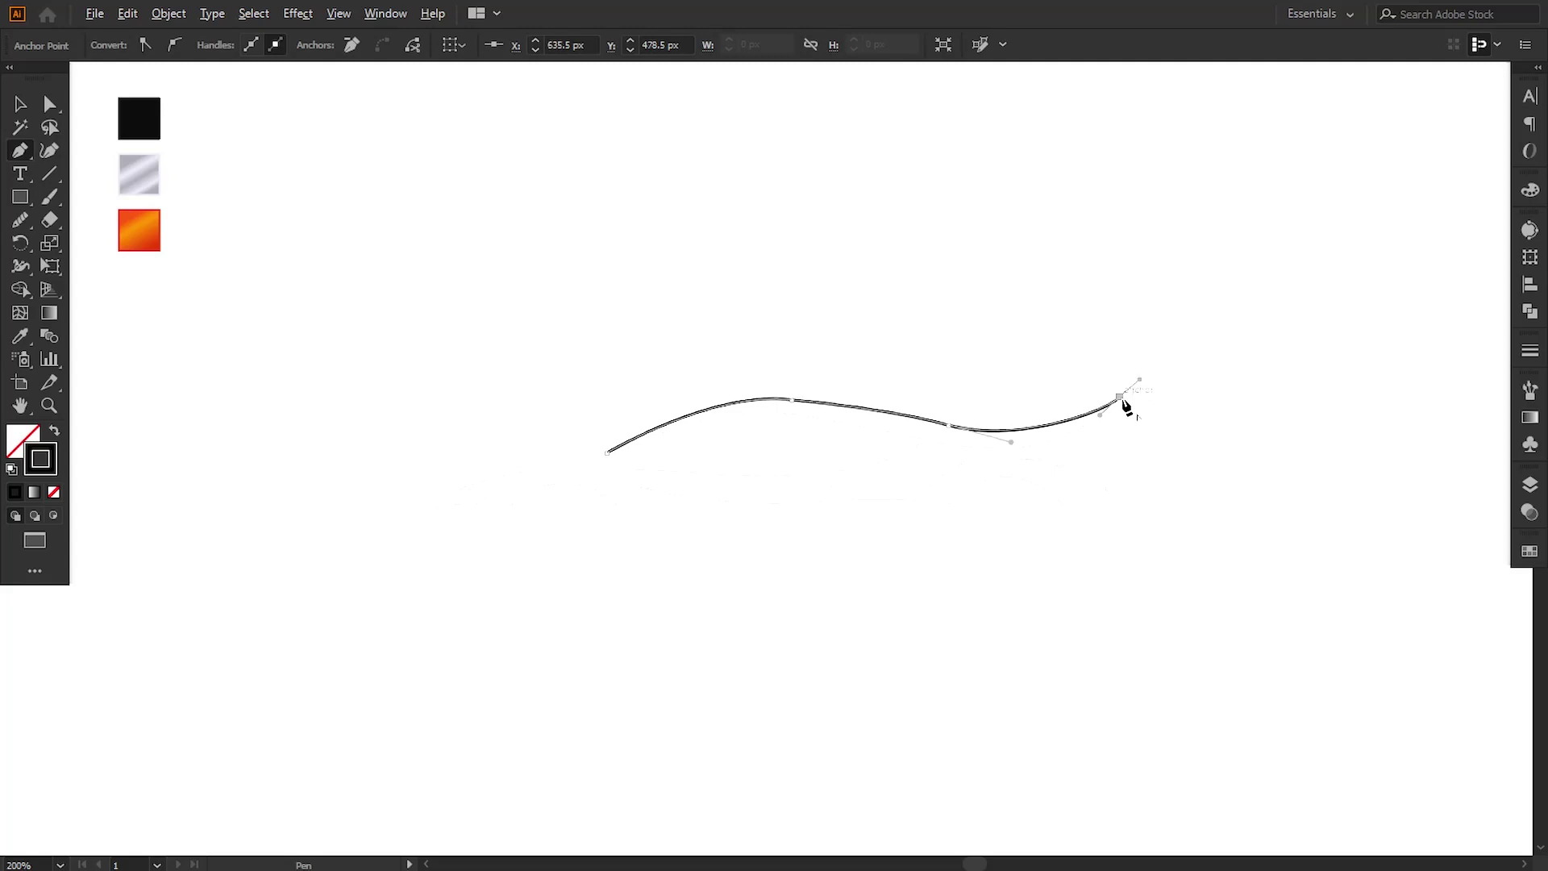
Step: Curve the lower edge back to close the swoosh, then select a lower anchor with Direct Selection
{"action": "left_click_drag", "start_coordinate": [978, 450], "coordinate": [889, 451]}
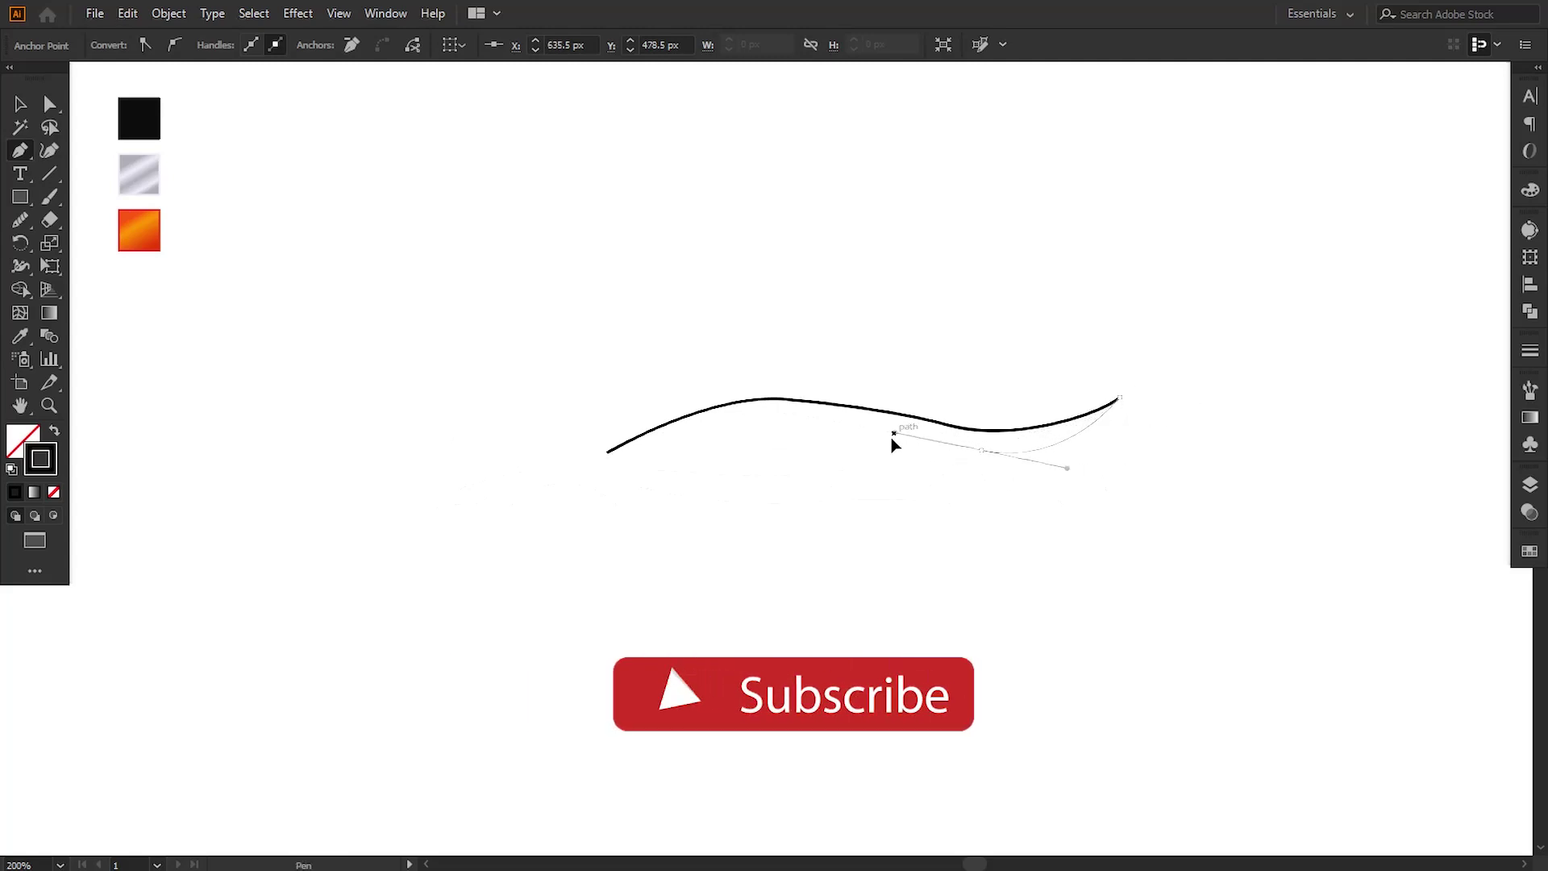
{"action": "left_click", "coordinate": [979, 452]}
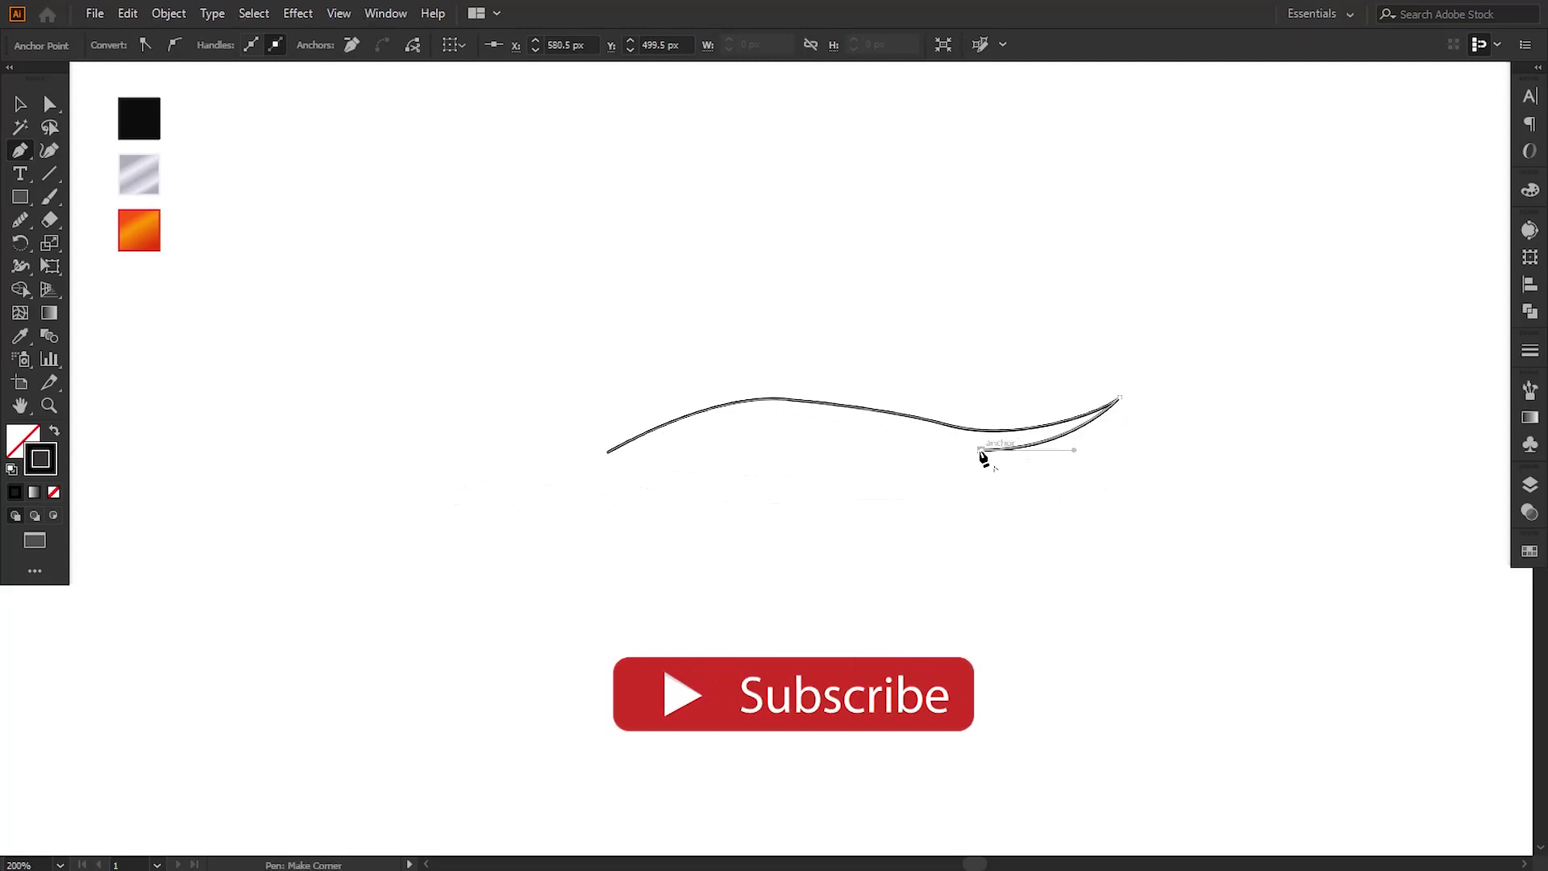
{"action": "left_click_drag", "start_coordinate": [808, 418], "coordinate": [743, 401]}
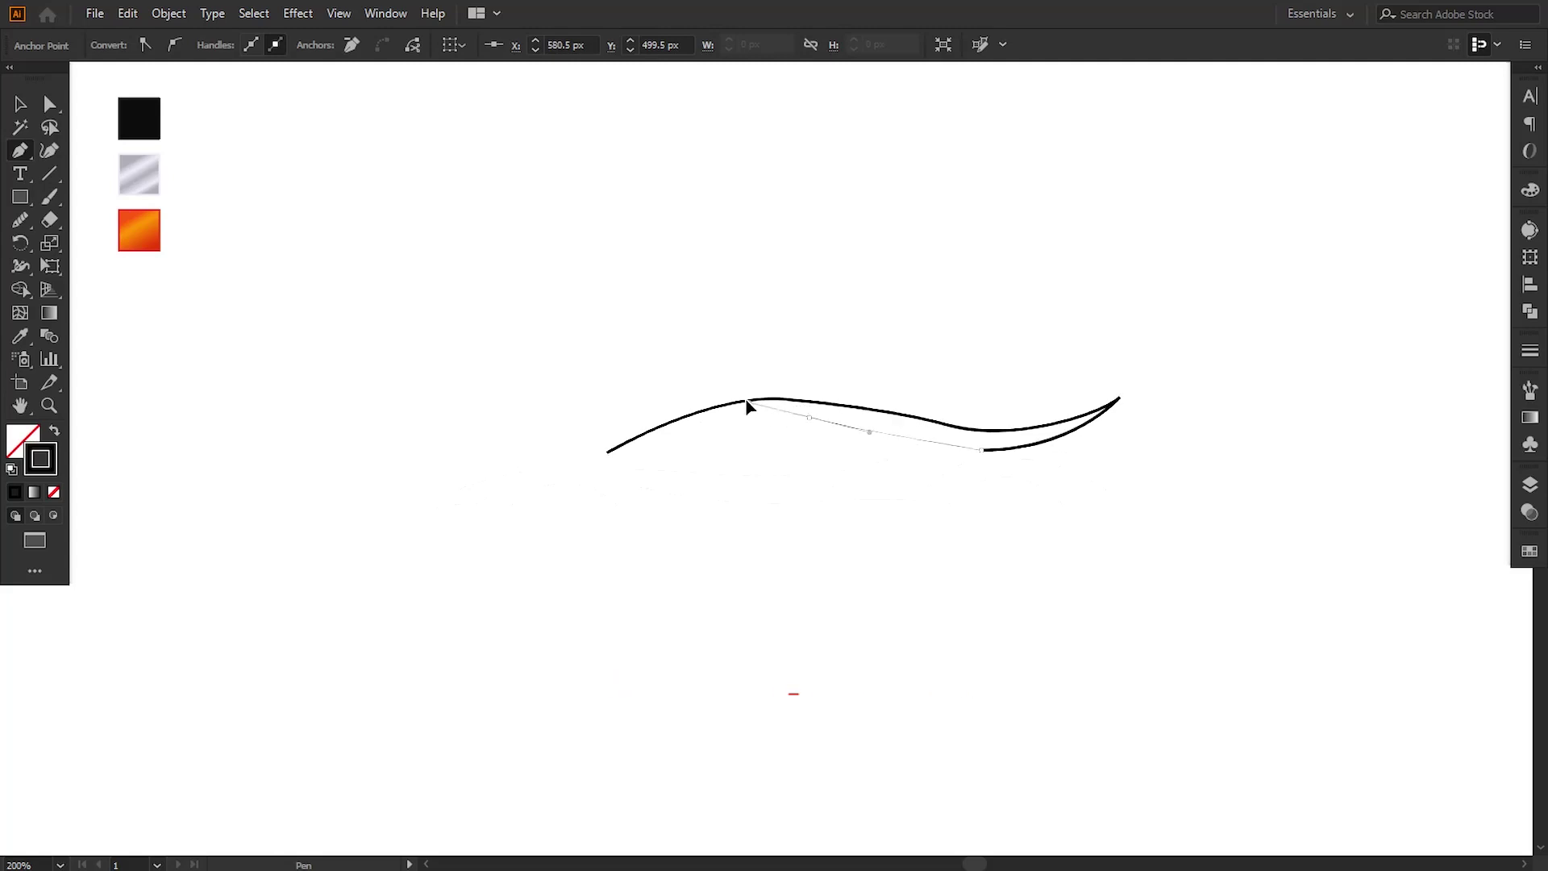
{"action": "left_click", "coordinate": [809, 418]}
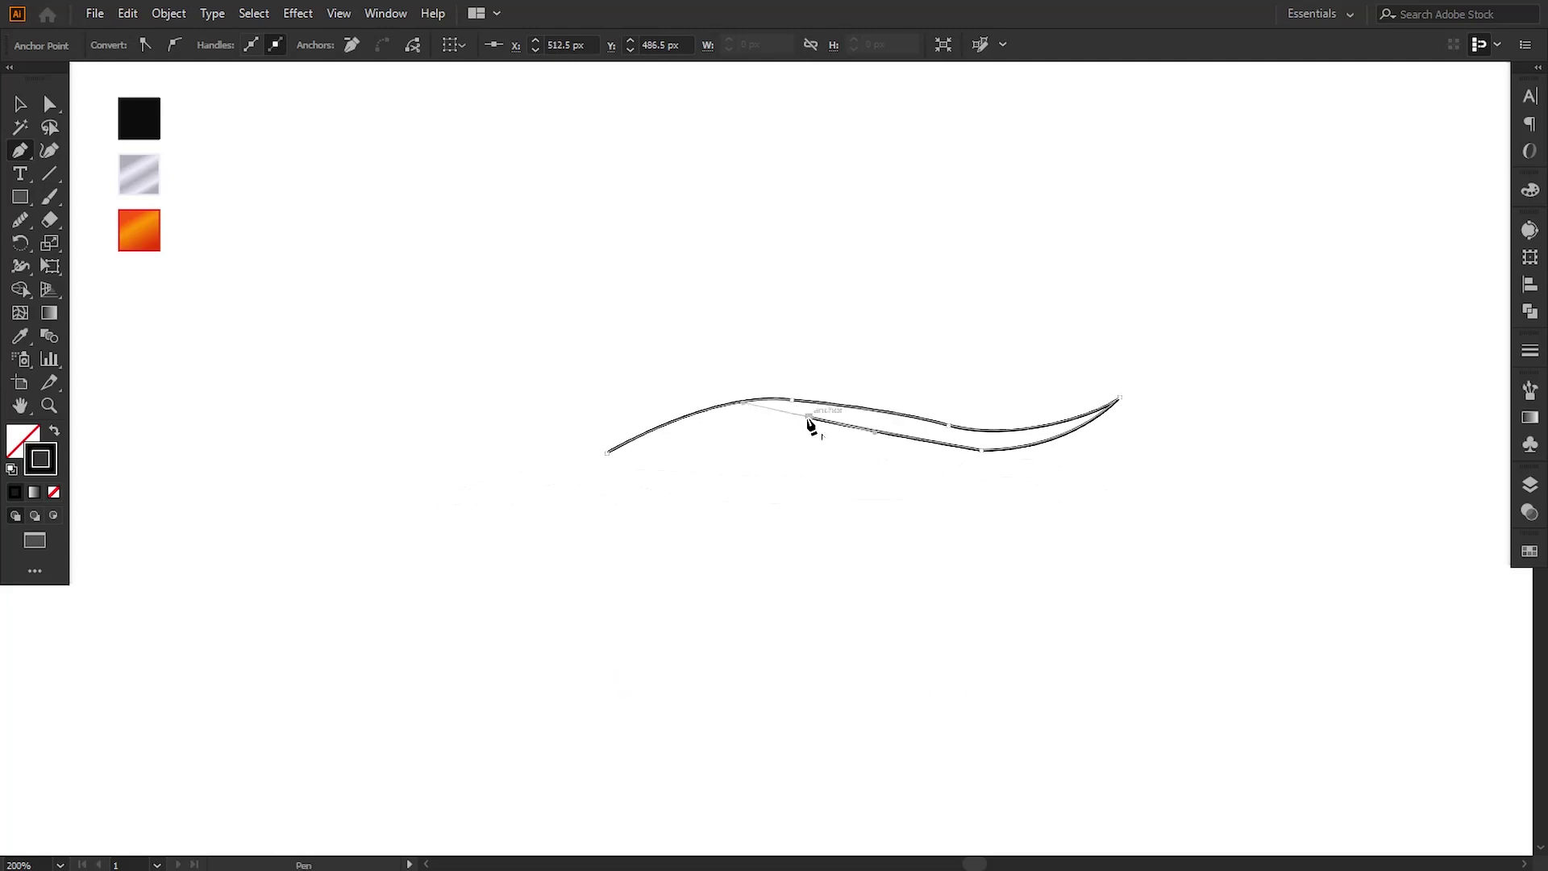
{"action": "left_click_drag", "start_coordinate": [611, 453], "coordinate": [476, 510]}
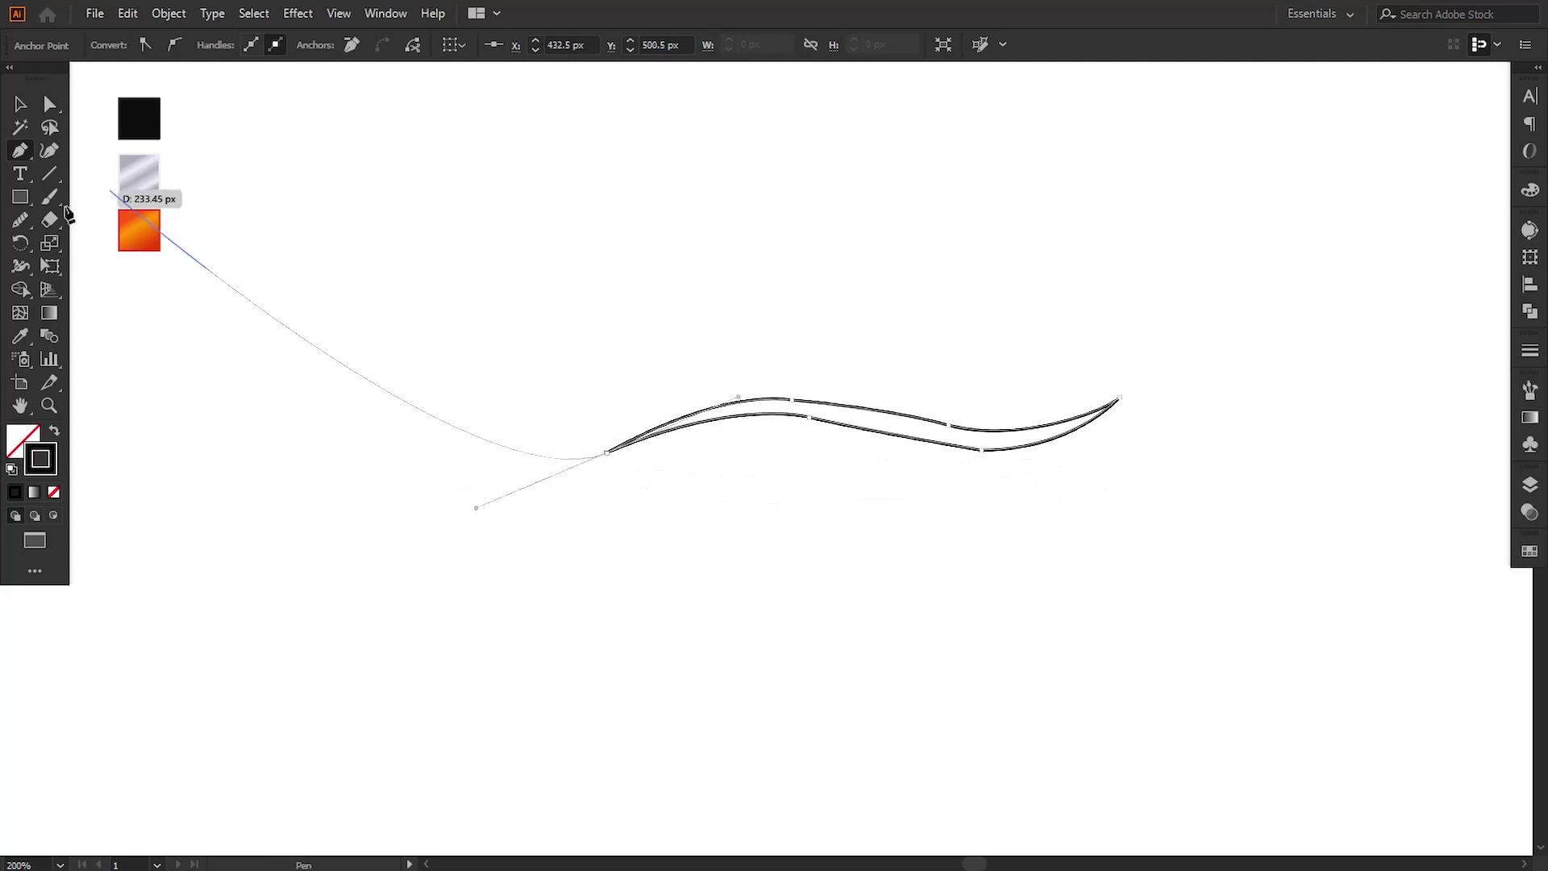
{"action": "left_click", "coordinate": [49, 104]}
{"action": "left_click", "coordinate": [458, 209]}
Step: Smooth the swoosh's lower edge and upper edge with the Smooth tool, then deselect
{"action": "left_click_drag", "start_coordinate": [985, 449], "coordinate": [1008, 473]}
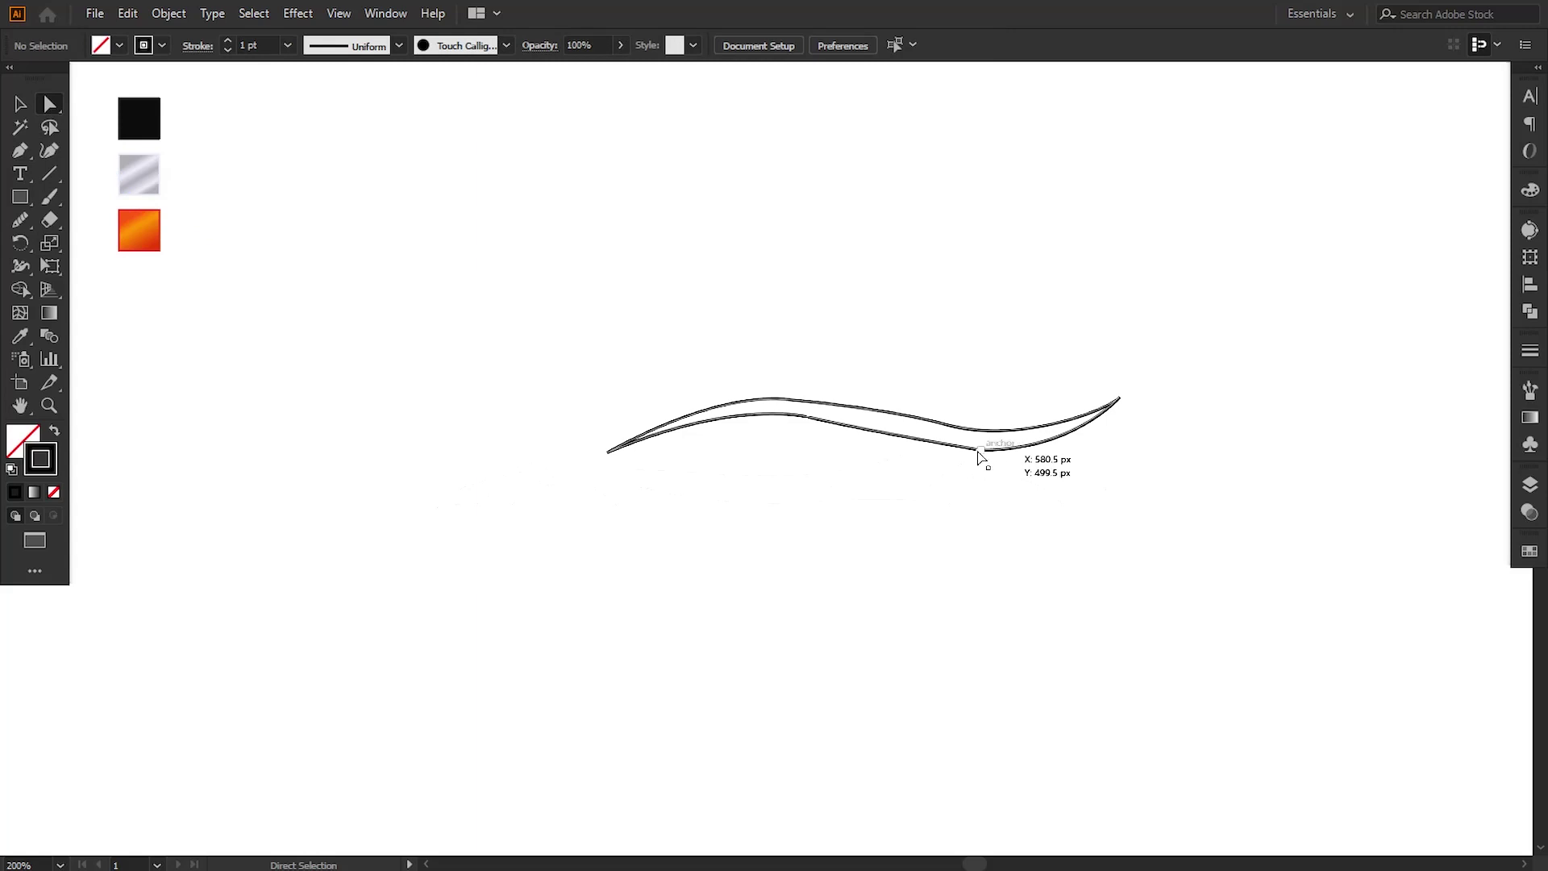
{"action": "left_click", "coordinate": [23, 226]}
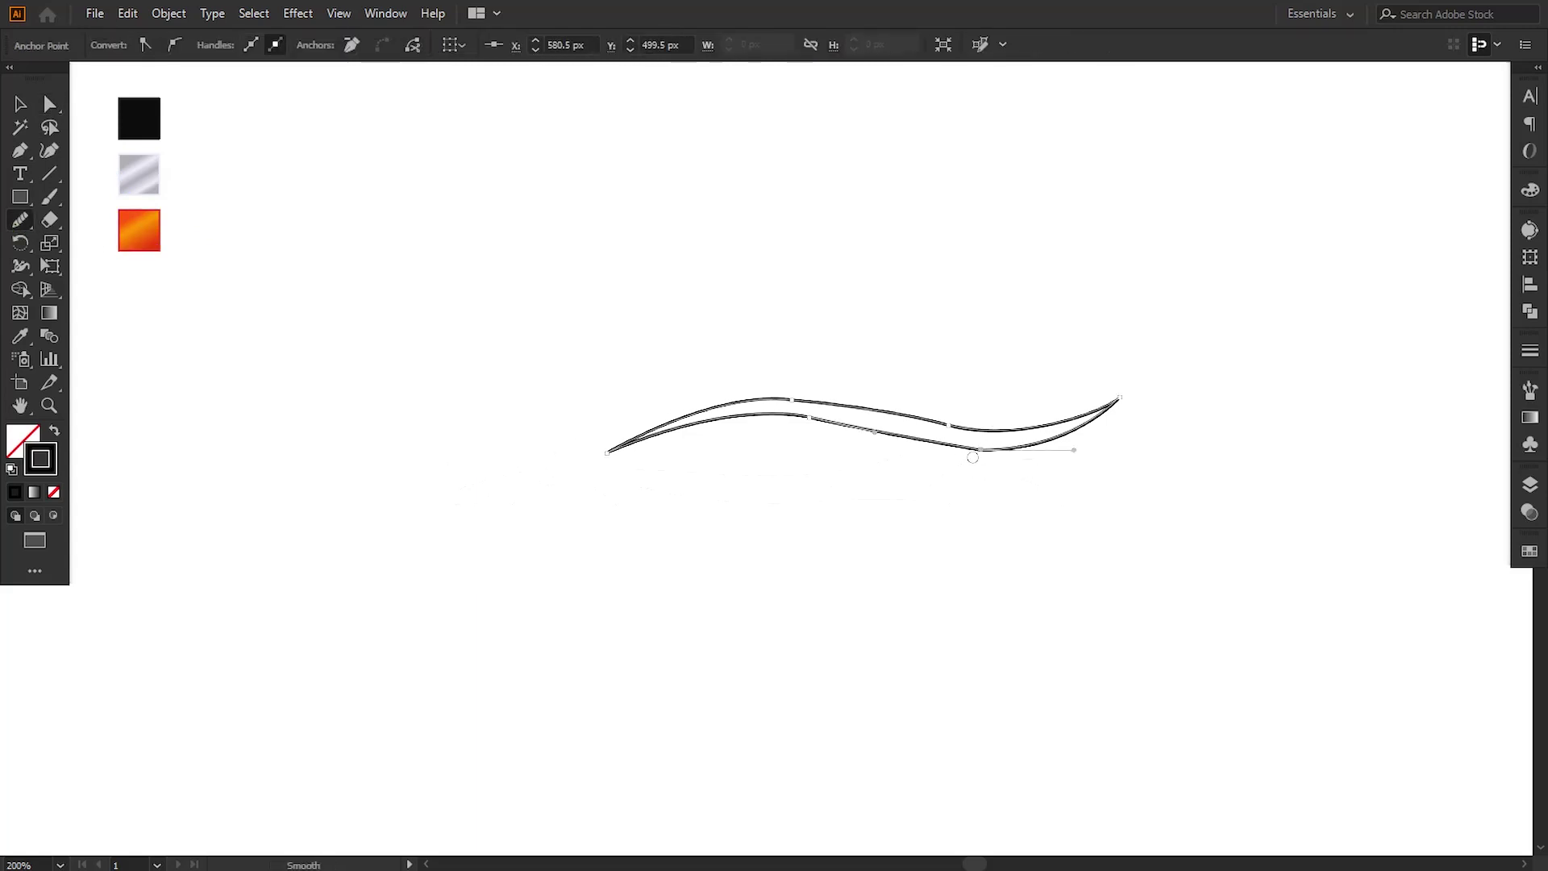
{"action": "left_click_drag", "start_coordinate": [994, 449], "coordinate": [1012, 457]}
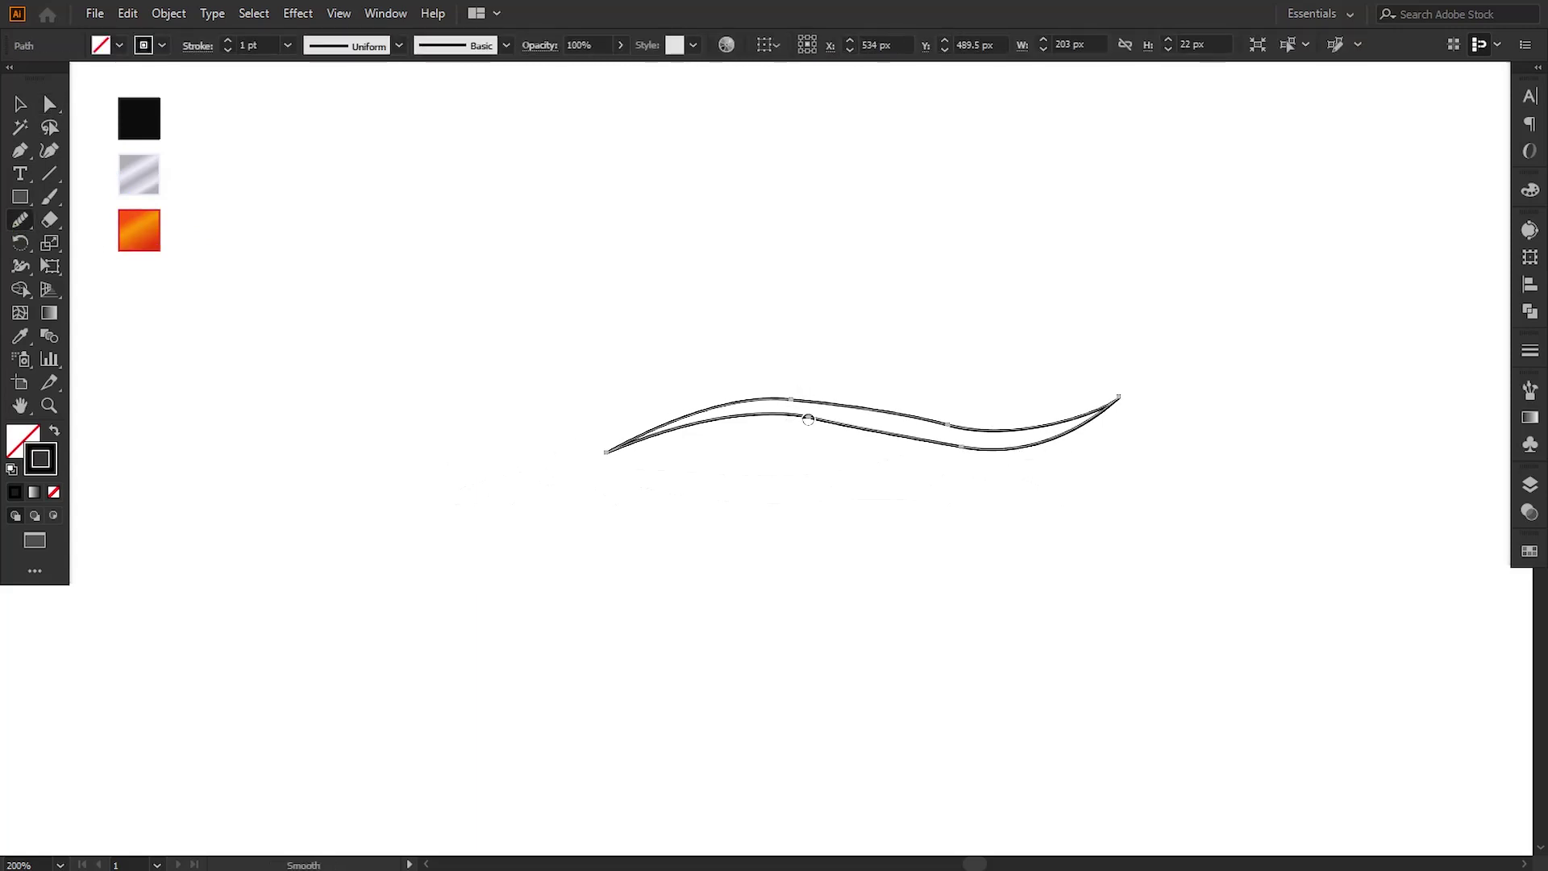
{"action": "left_click_drag", "start_coordinate": [808, 419], "coordinate": [923, 420]}
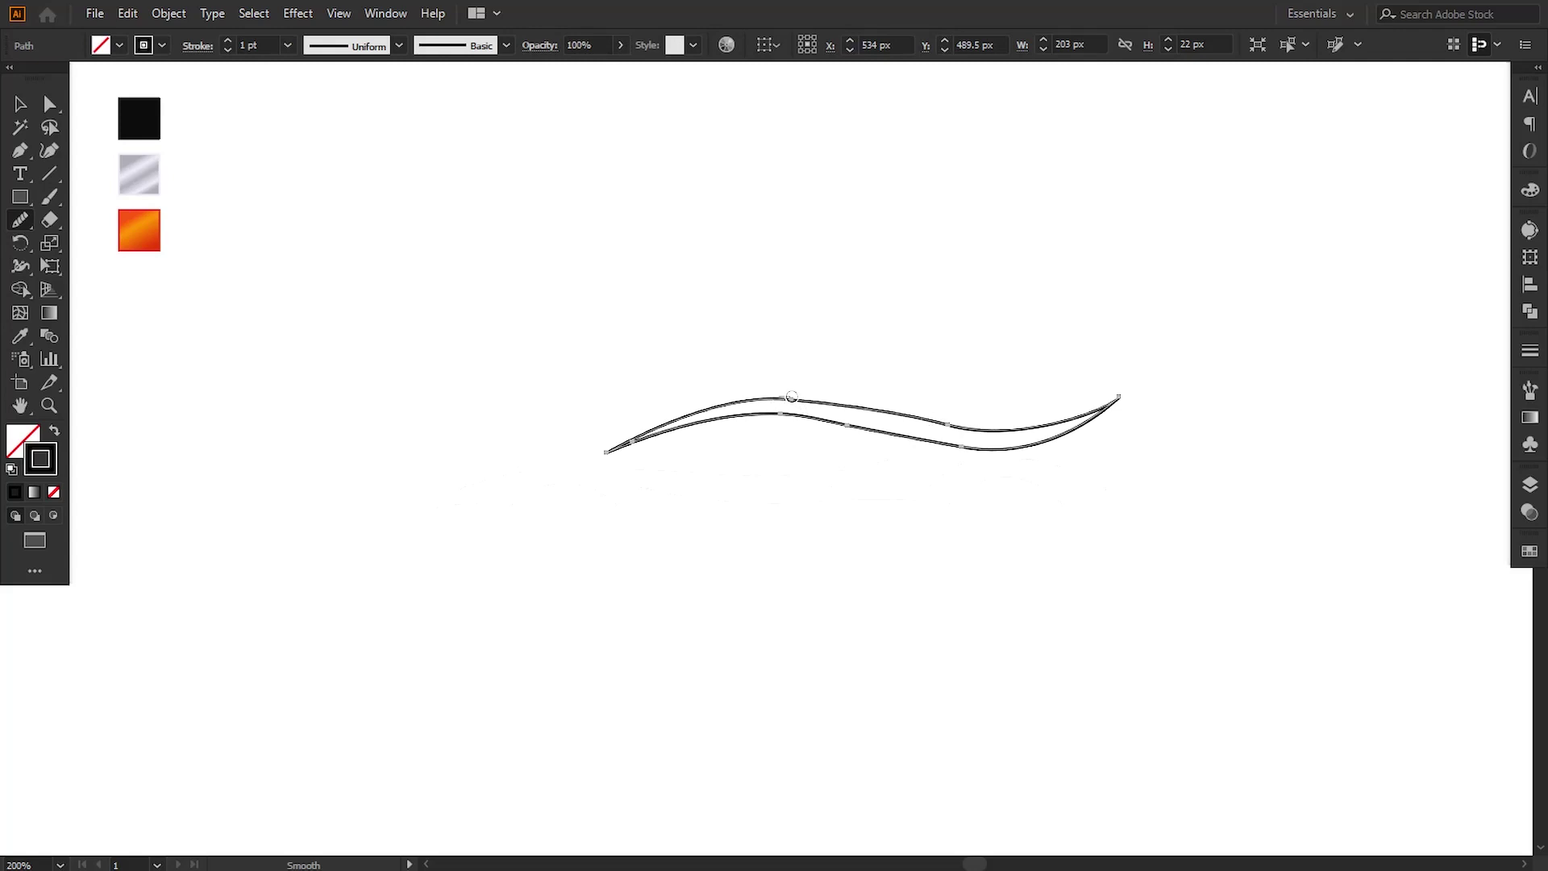
{"action": "left_click_drag", "start_coordinate": [792, 397], "coordinate": [1025, 433]}
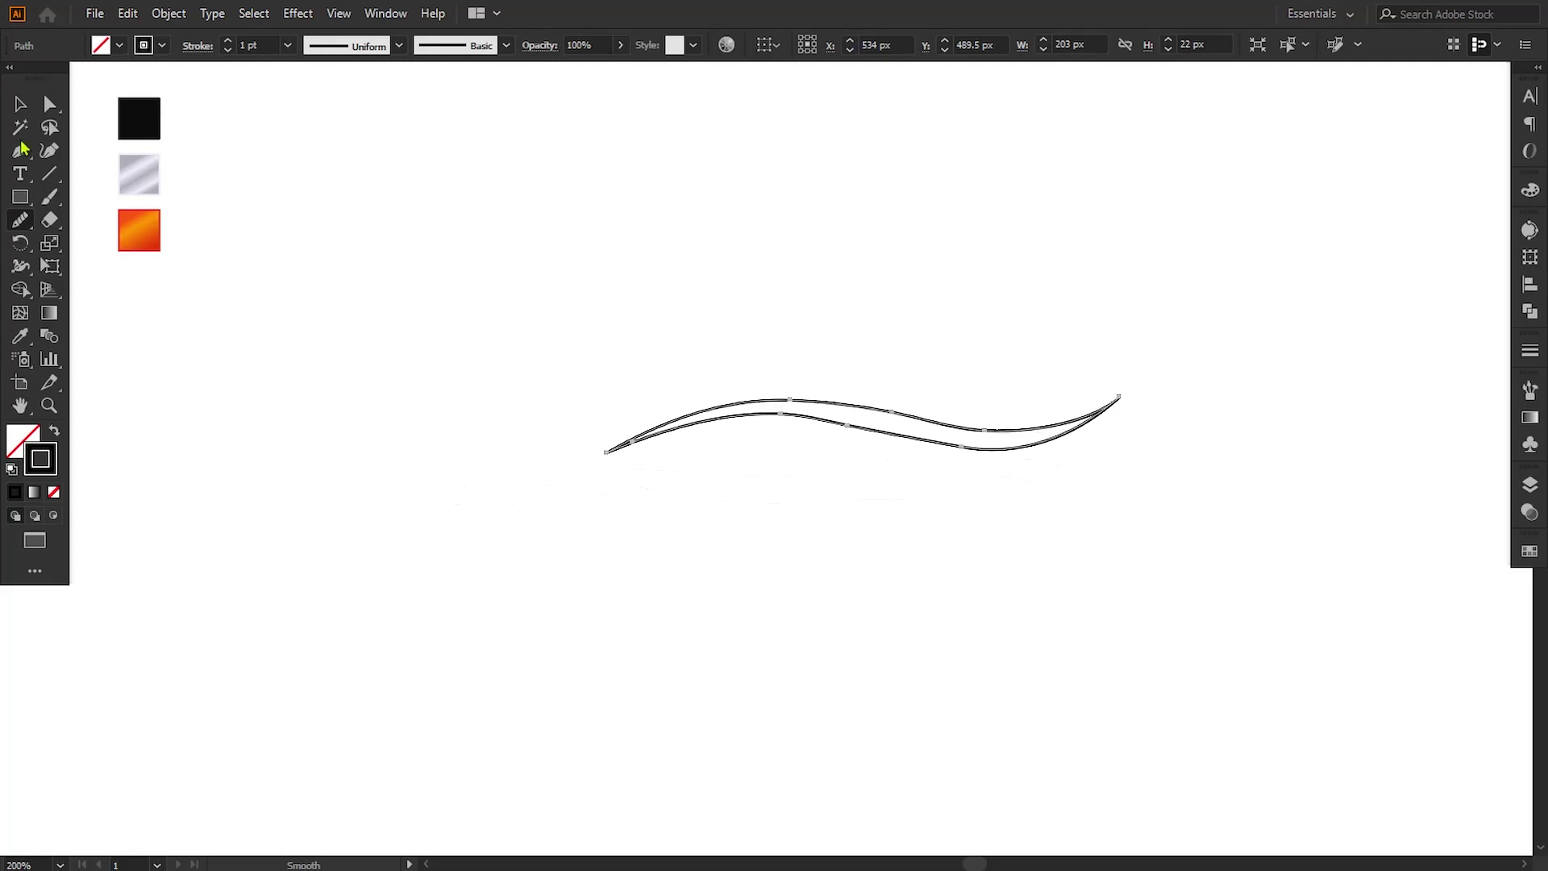
{"action": "left_click", "coordinate": [50, 105]}
{"action": "left_click", "coordinate": [314, 287]}
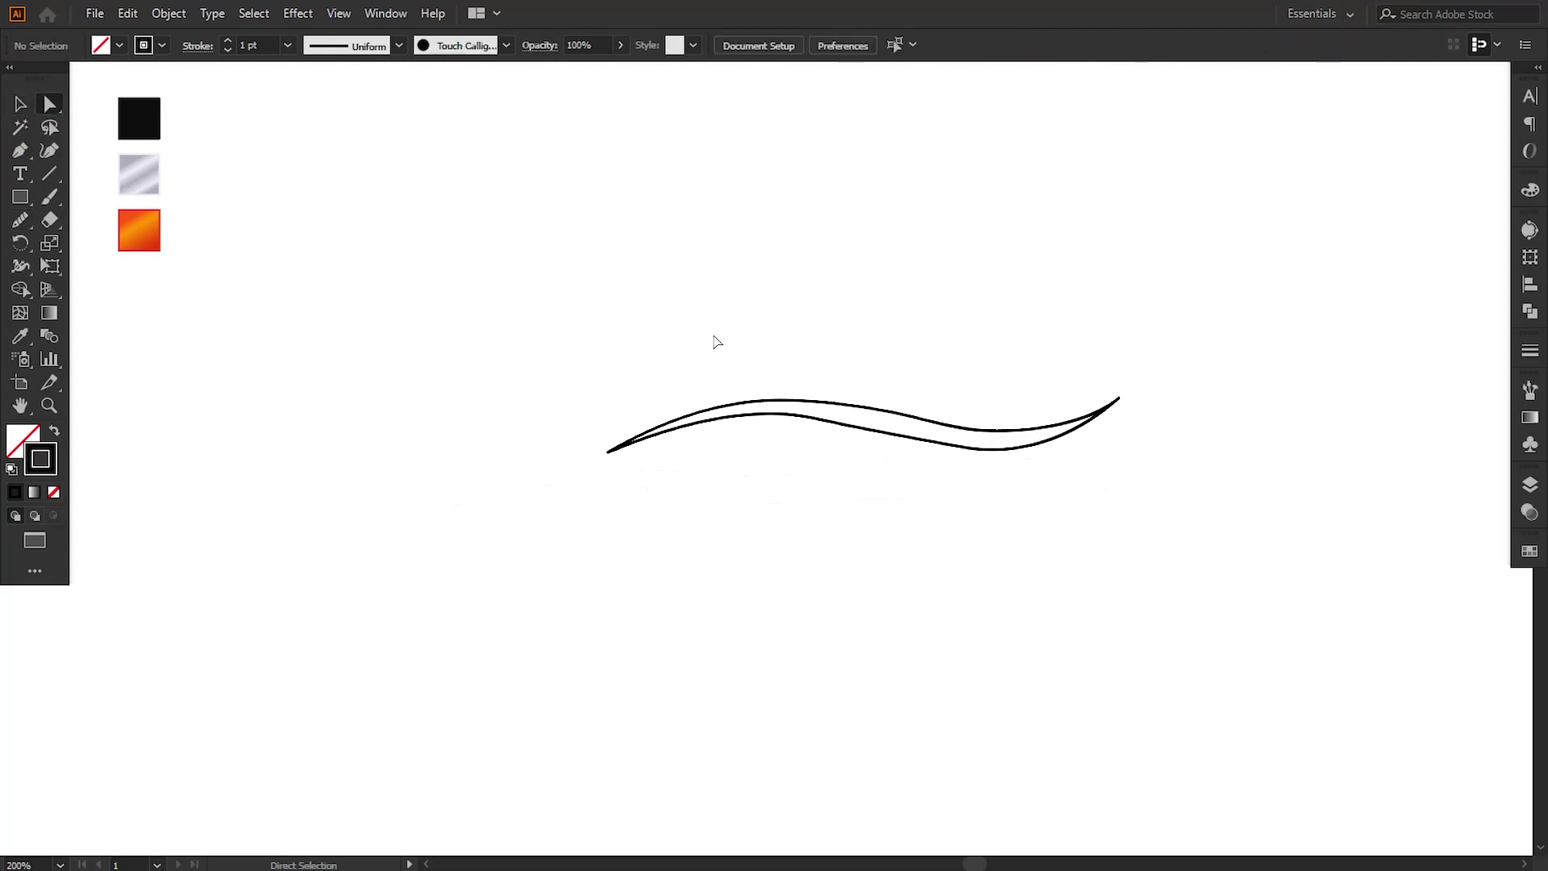
Step: Smooth the upper edge and the lower edge's right end again to remove bumps, then deselect
{"action": "left_click", "coordinate": [835, 405]}
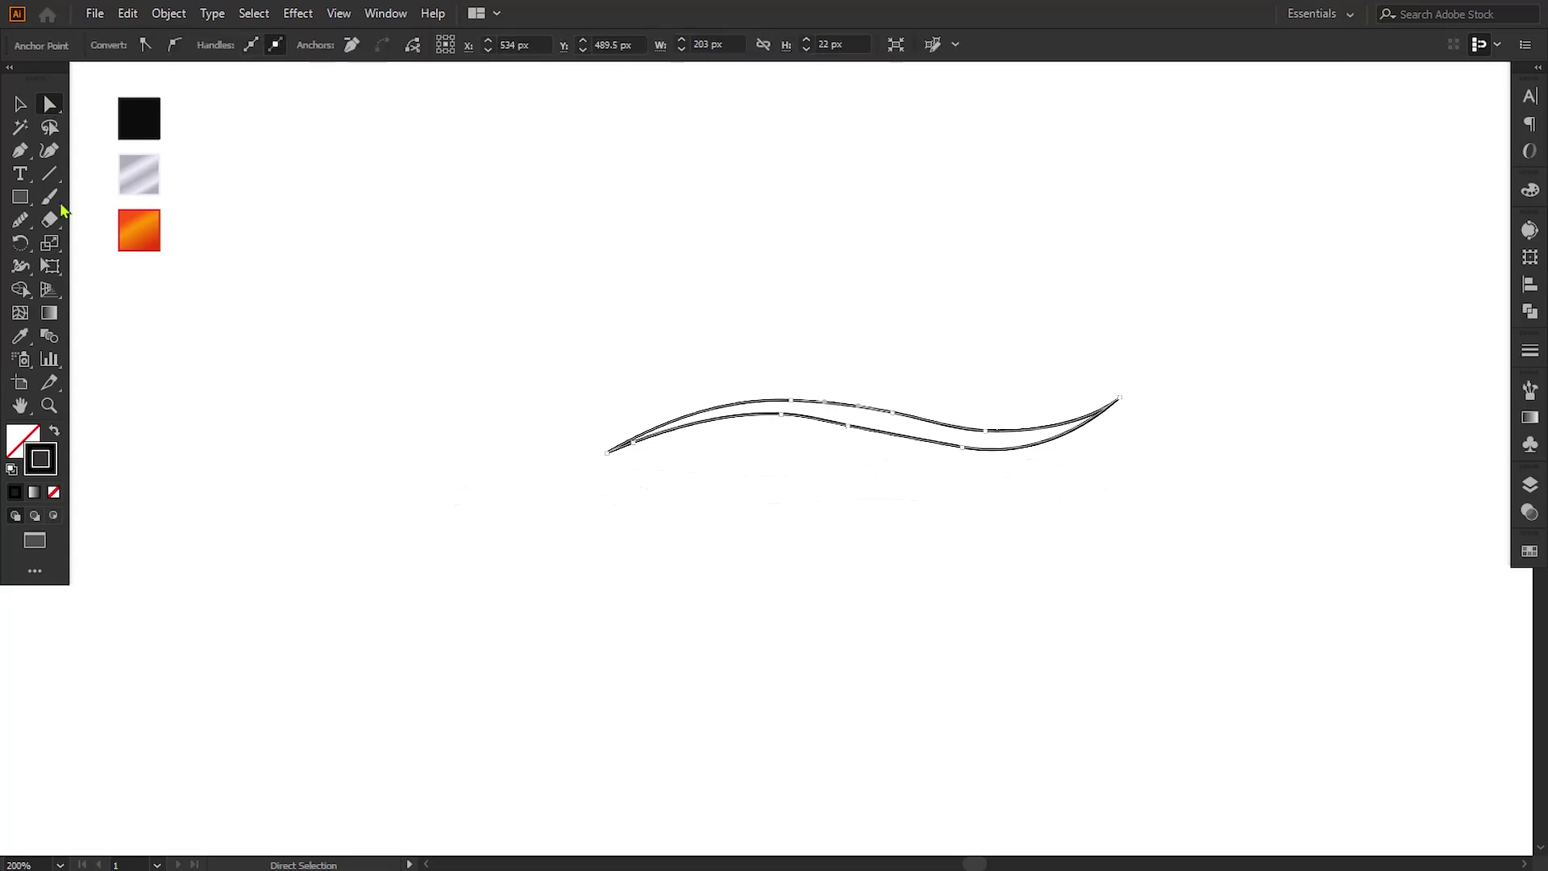
{"action": "left_click", "coordinate": [21, 220]}
{"action": "left_click_drag", "start_coordinate": [888, 410], "coordinate": [956, 420]}
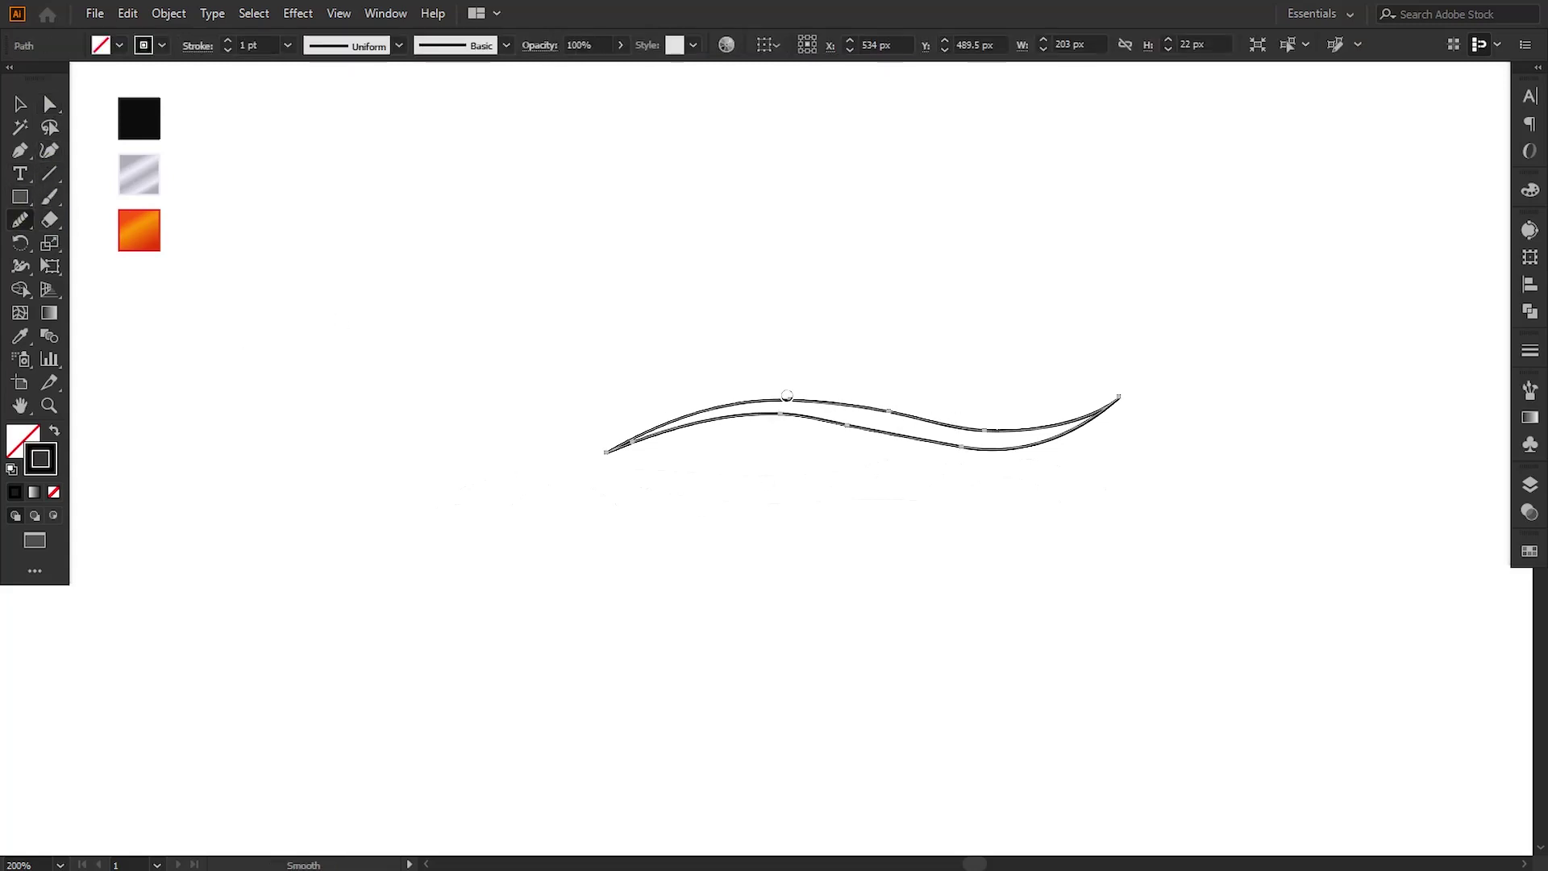
{"action": "mouse_move", "coordinate": [855, 404]}
{"action": "left_mouse_down"}
{"action": "mouse_move", "coordinate": [1029, 429]}
{"action": "mouse_move", "coordinate": [1152, 391]}
{"action": "left_mouse_up"}
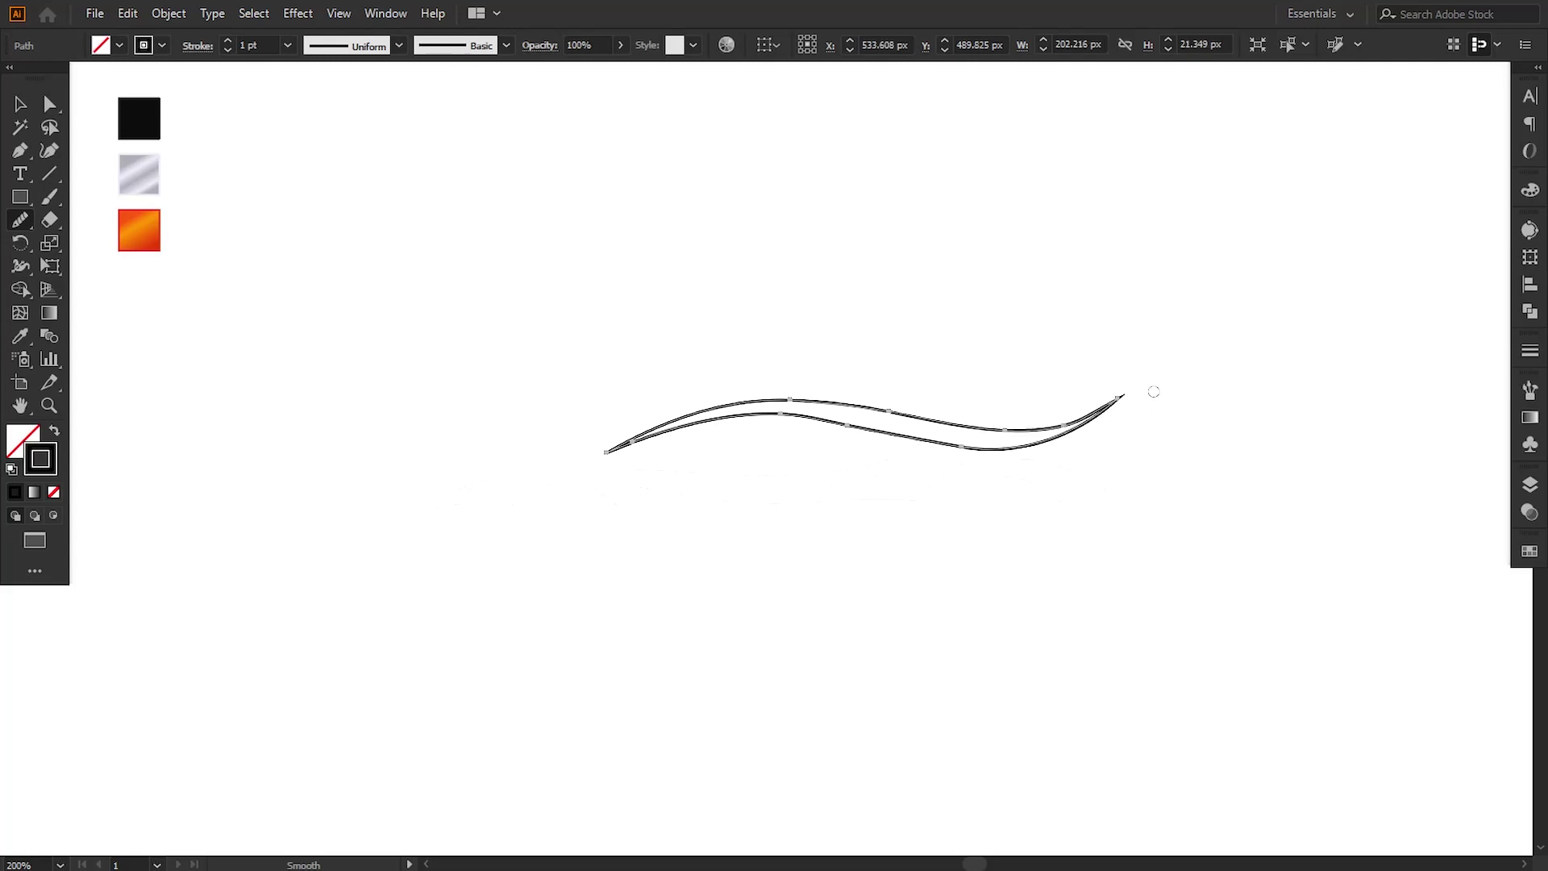
{"action": "left_click_drag", "start_coordinate": [960, 446], "coordinate": [999, 458]}
{"action": "left_click", "coordinate": [19, 105]}
{"action": "left_click", "coordinate": [359, 310]}
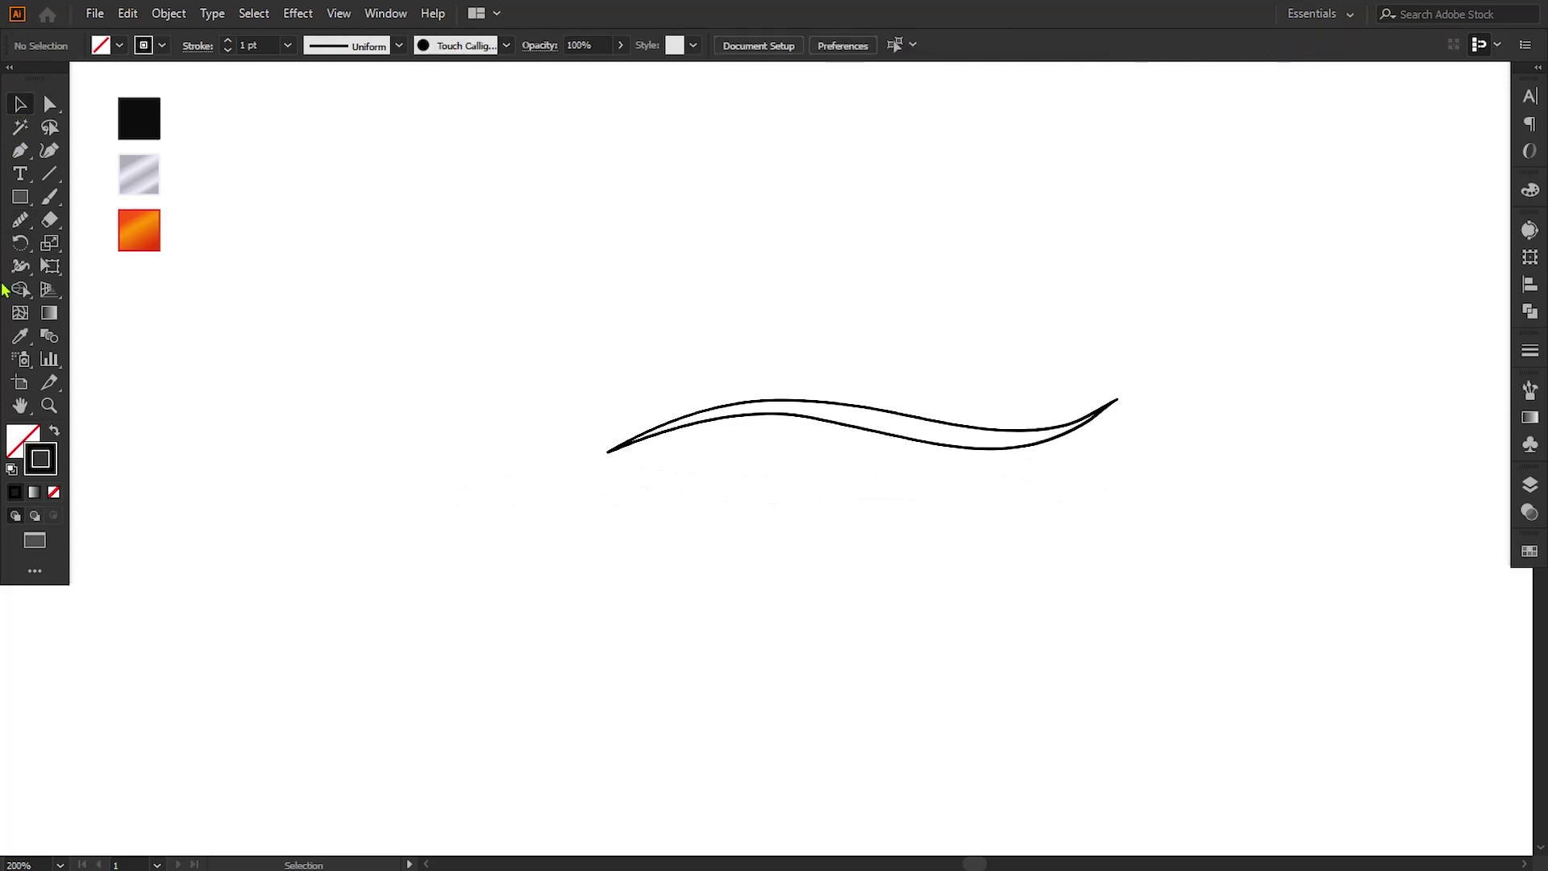
Step: Pen-draw a second, smaller tapered swoosh below the first, joined to its lower edge
{"action": "left_click", "coordinate": [18, 153]}
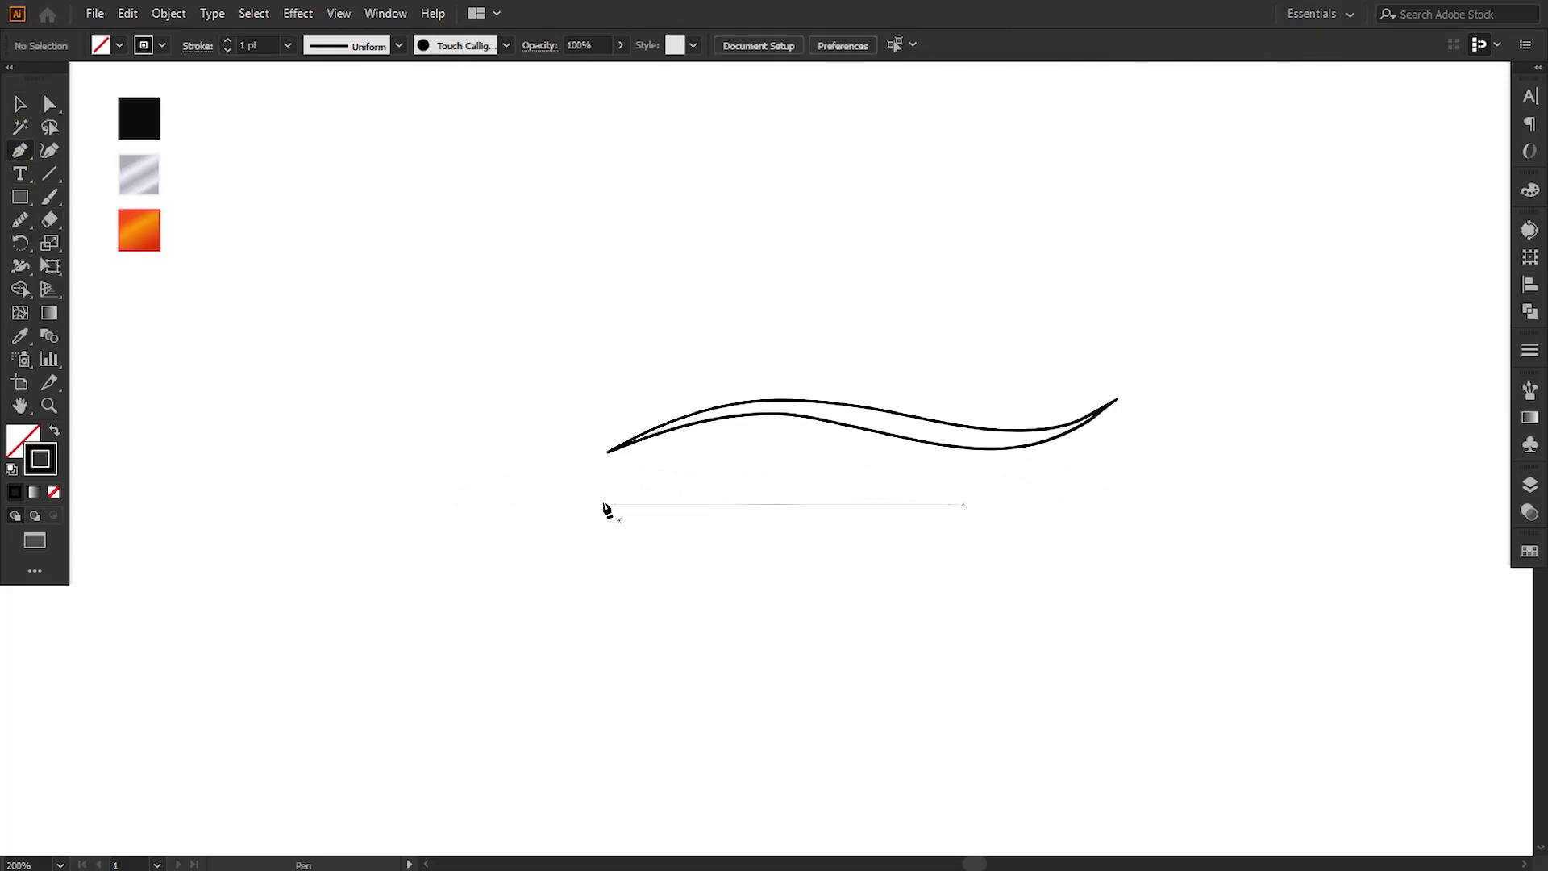
{"action": "left_click", "coordinate": [920, 442]}
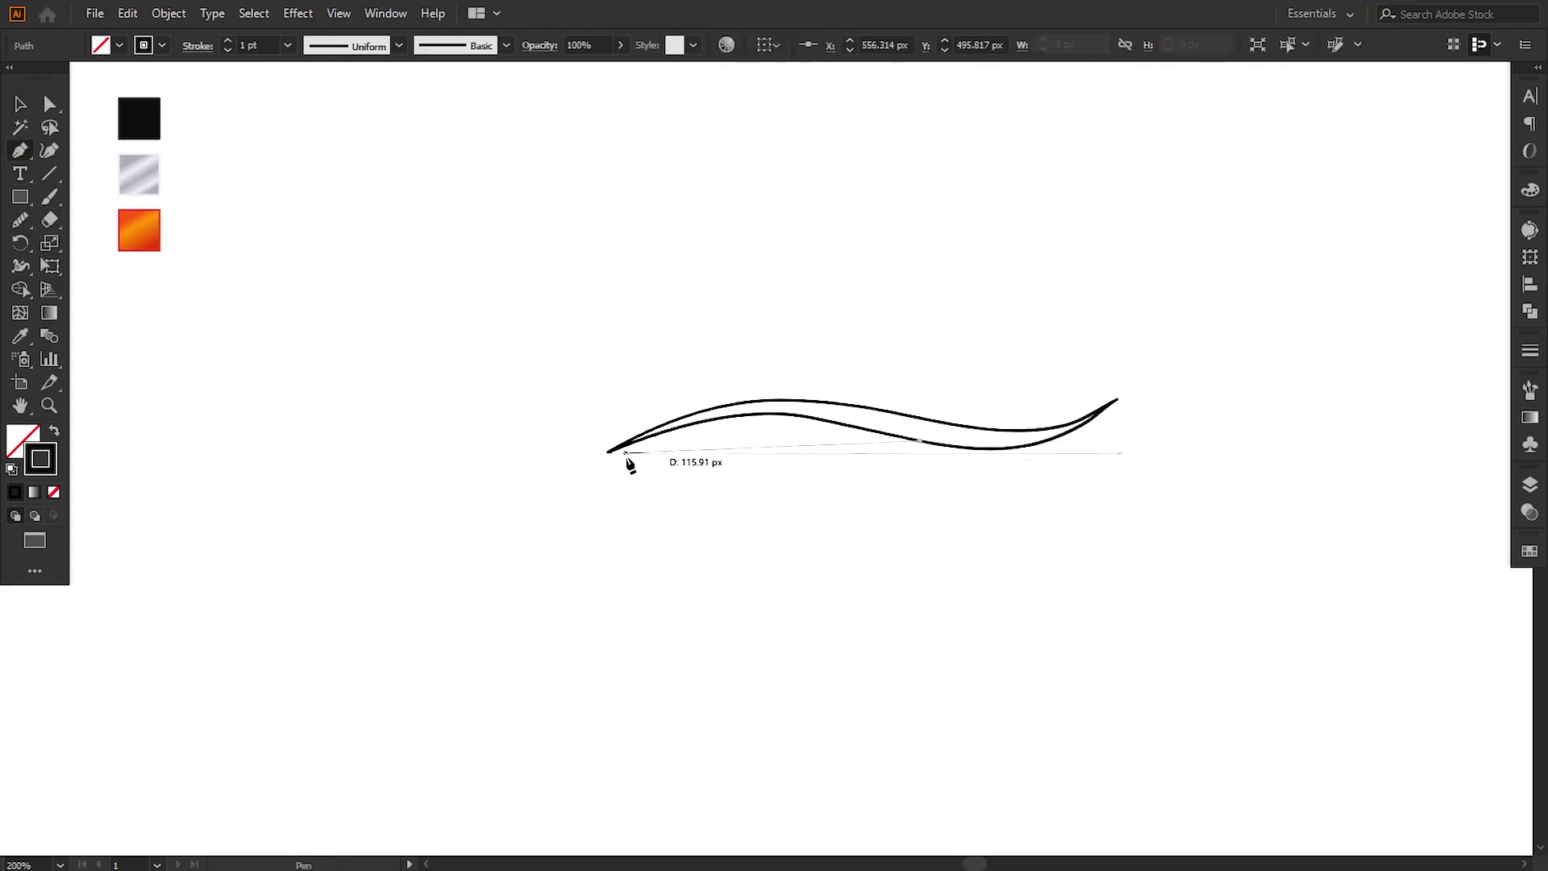
{"action": "mouse_move", "coordinate": [713, 468]}
{"action": "left_mouse_down"}
{"action": "mouse_move", "coordinate": [626, 450]}
{"action": "mouse_move", "coordinate": [591, 461]}
{"action": "left_mouse_up"}
{"action": "left_click", "coordinate": [709, 464]}
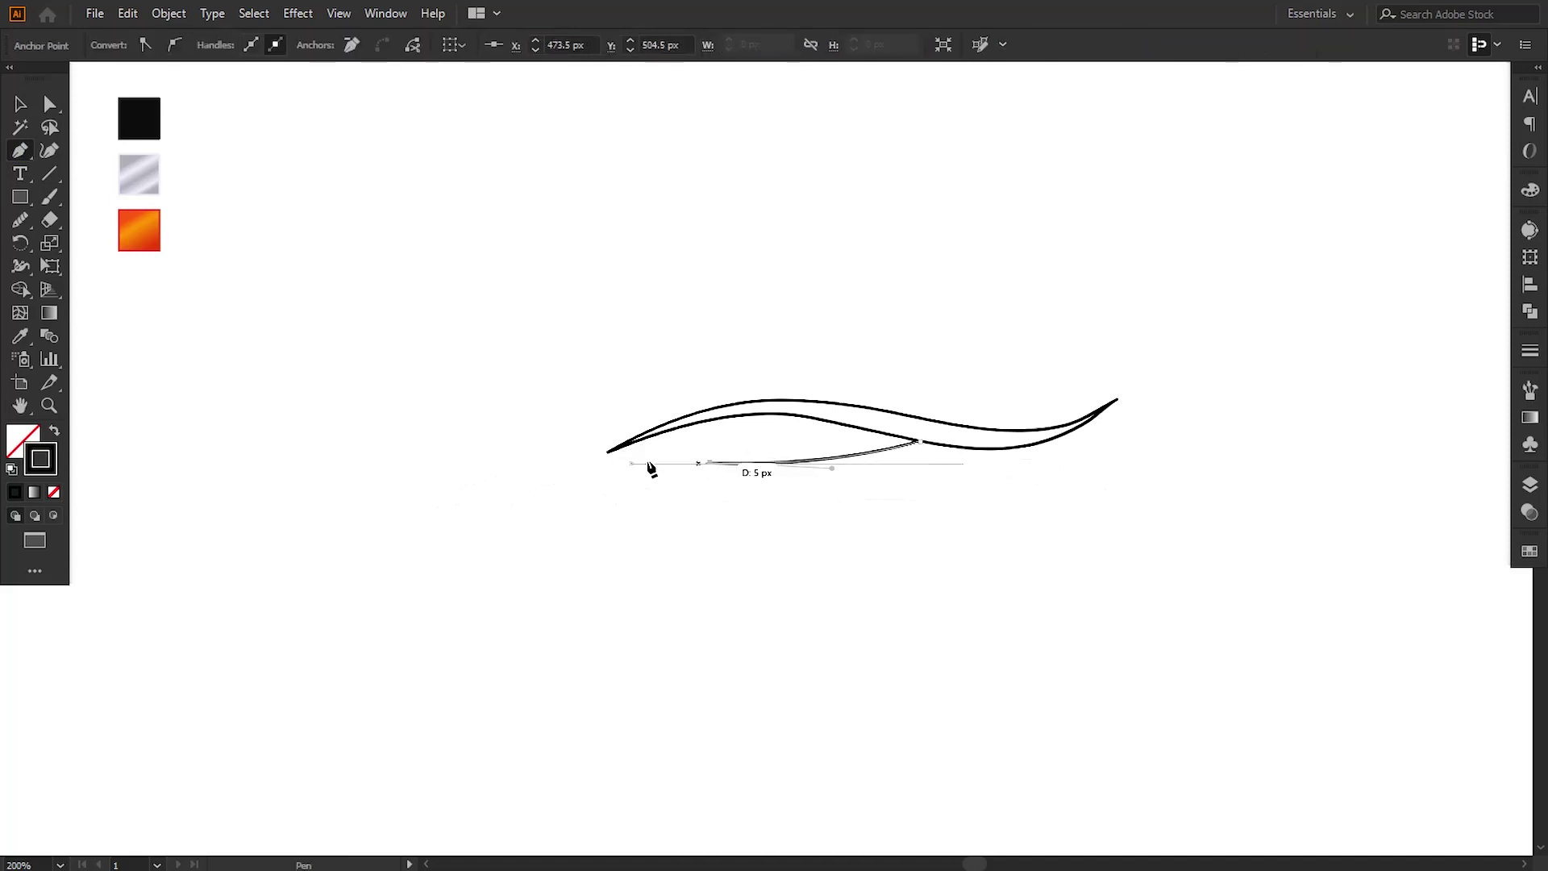
{"action": "left_click_drag", "start_coordinate": [460, 491], "coordinate": [343, 556]}
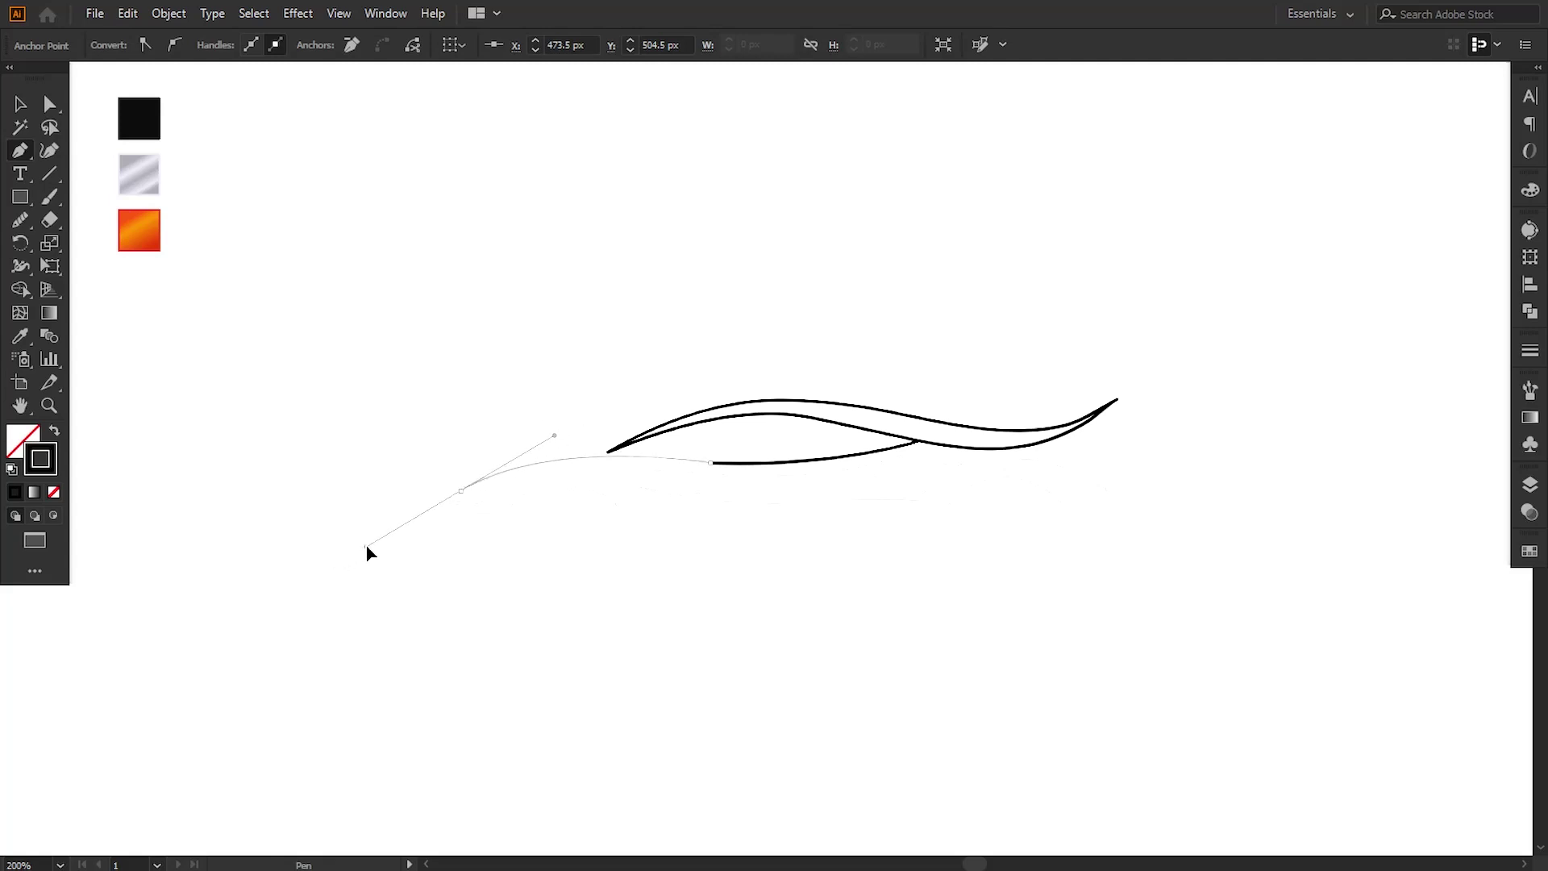
{"action": "left_click", "coordinate": [461, 491]}
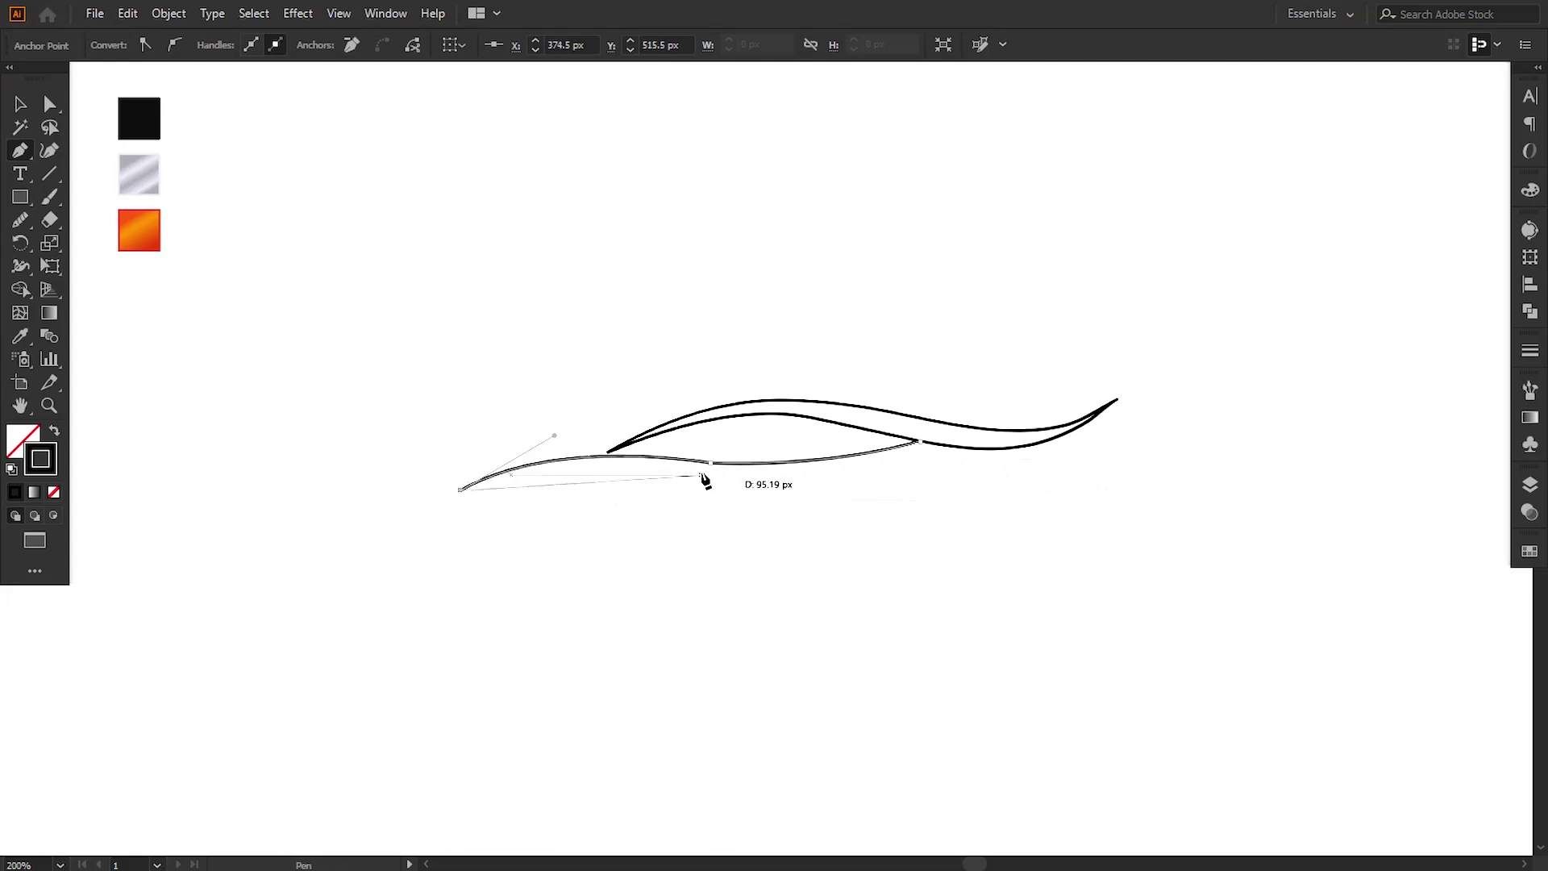
{"action": "mouse_move", "coordinate": [702, 475]}
{"action": "left_mouse_down"}
{"action": "mouse_move", "coordinate": [823, 514]}
{"action": "mouse_move", "coordinate": [903, 488]}
{"action": "left_mouse_up"}
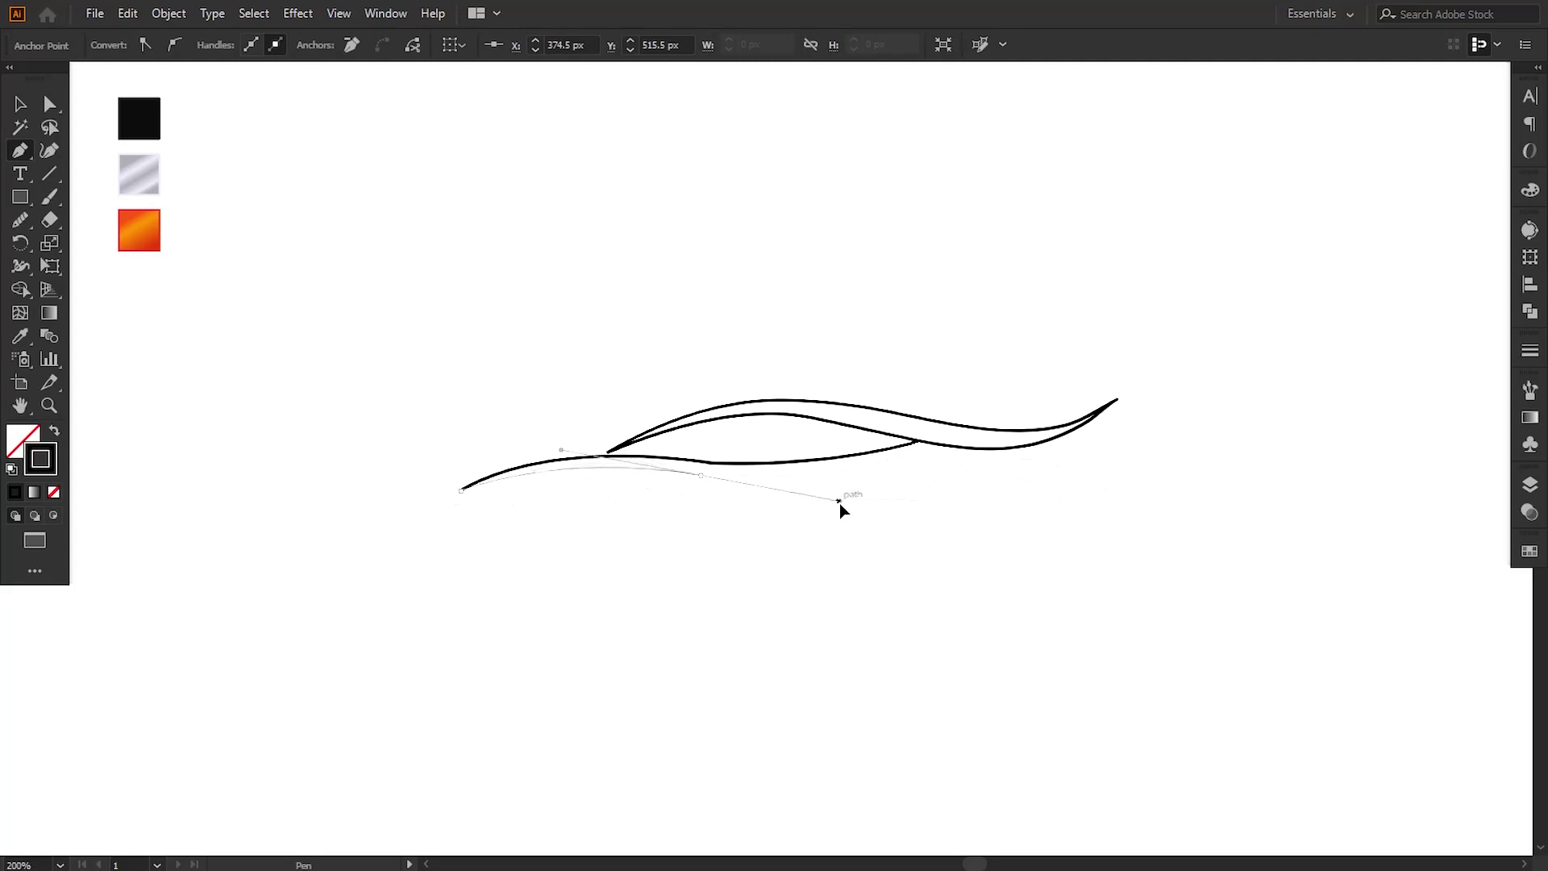
{"action": "left_click", "coordinate": [922, 443]}
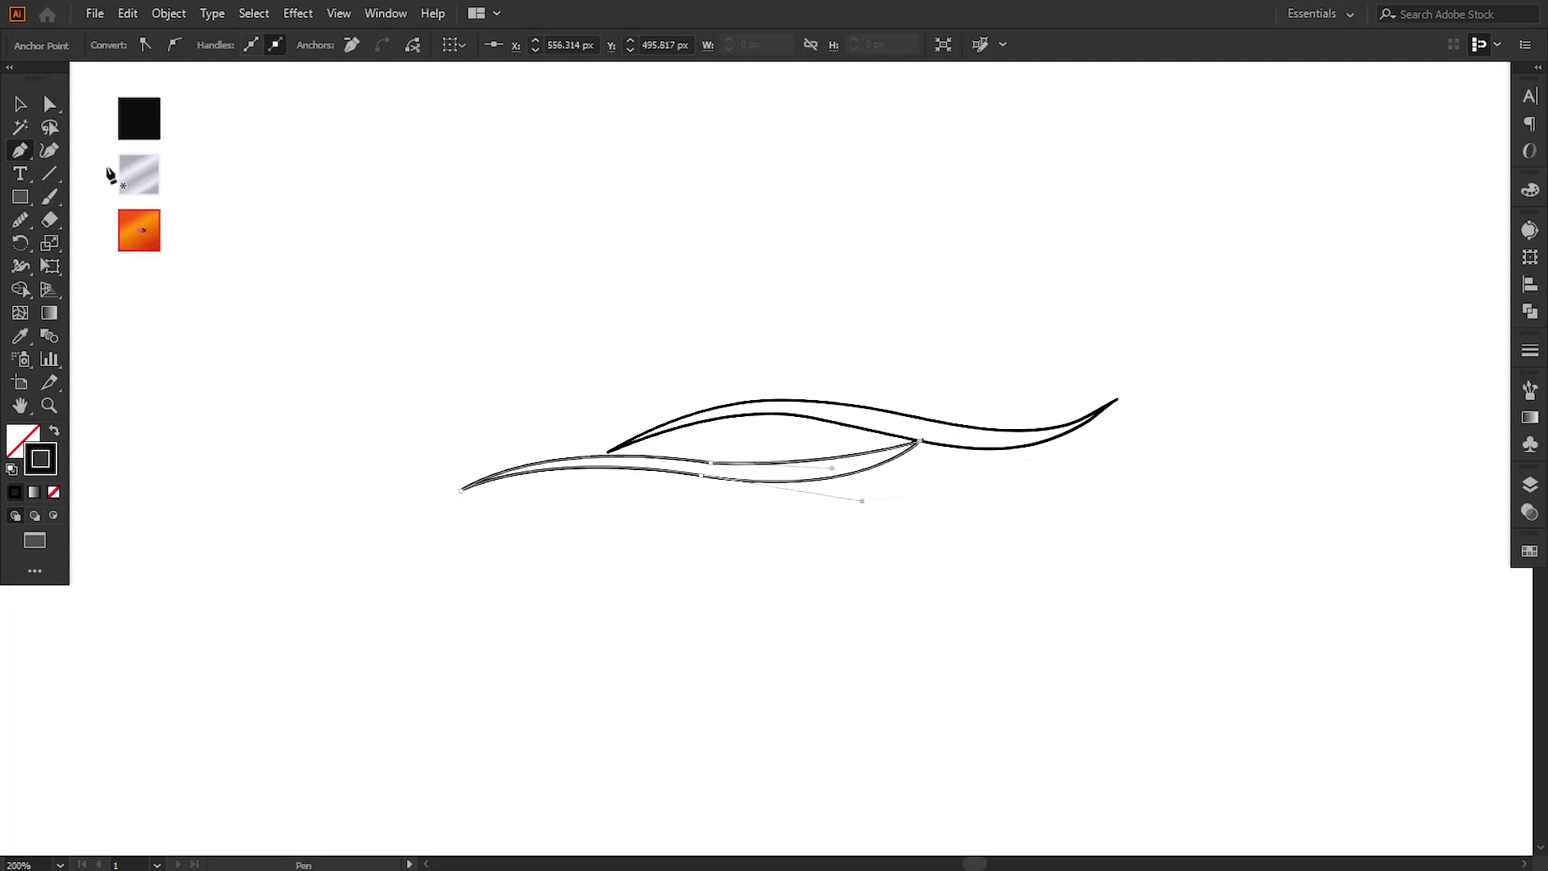
Step: Adjust the lower swoosh's handles, then smooth its inner curve beneath the roof line
{"action": "left_click", "coordinate": [50, 103]}
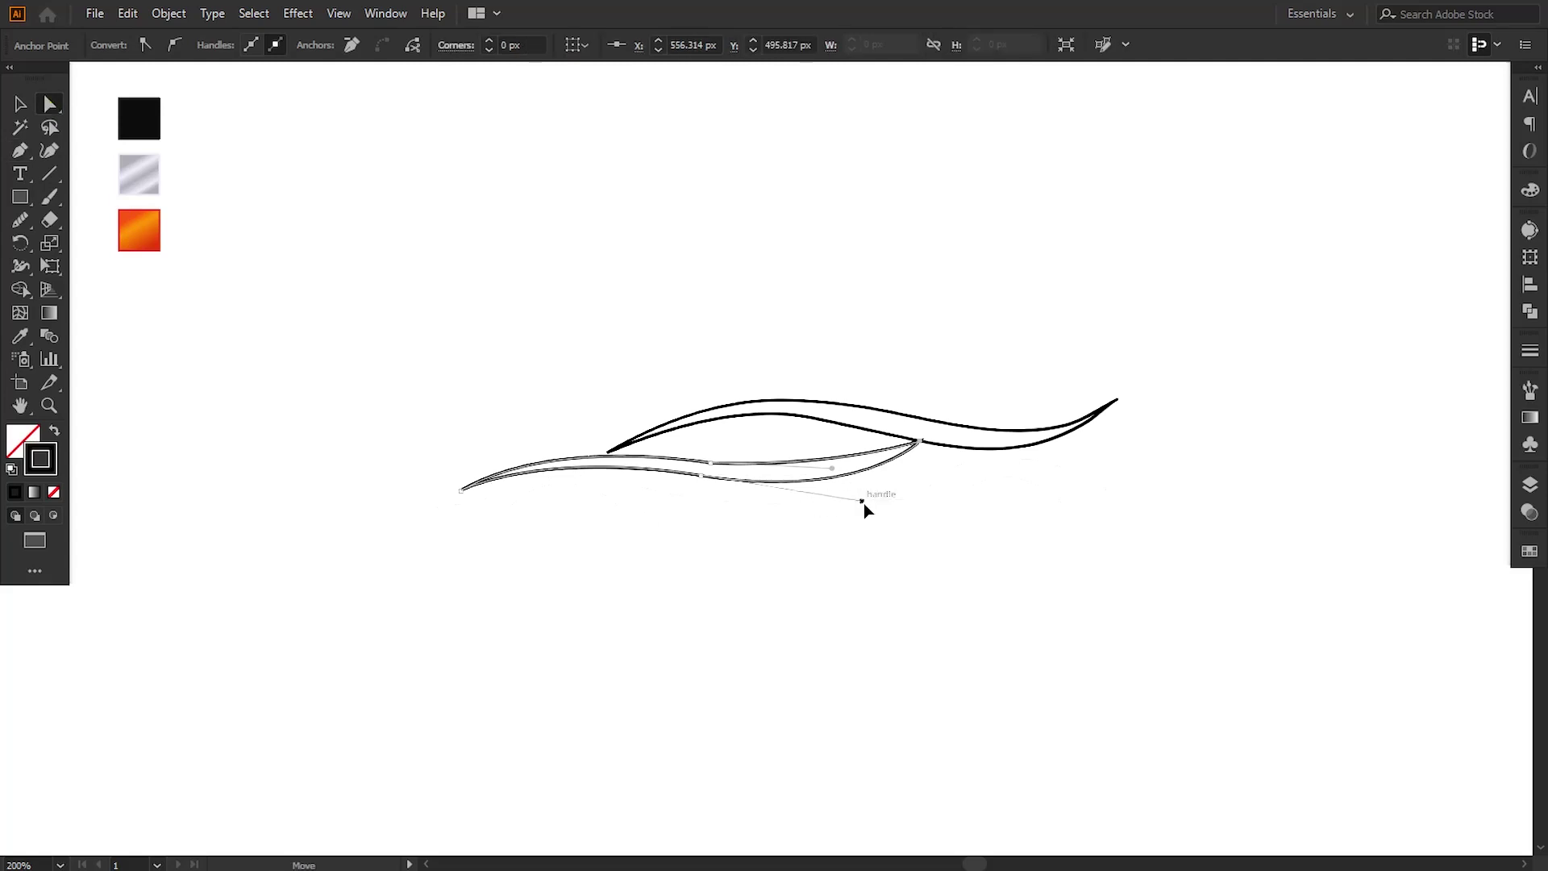
{"action": "left_click_drag", "start_coordinate": [862, 500], "coordinate": [848, 493]}
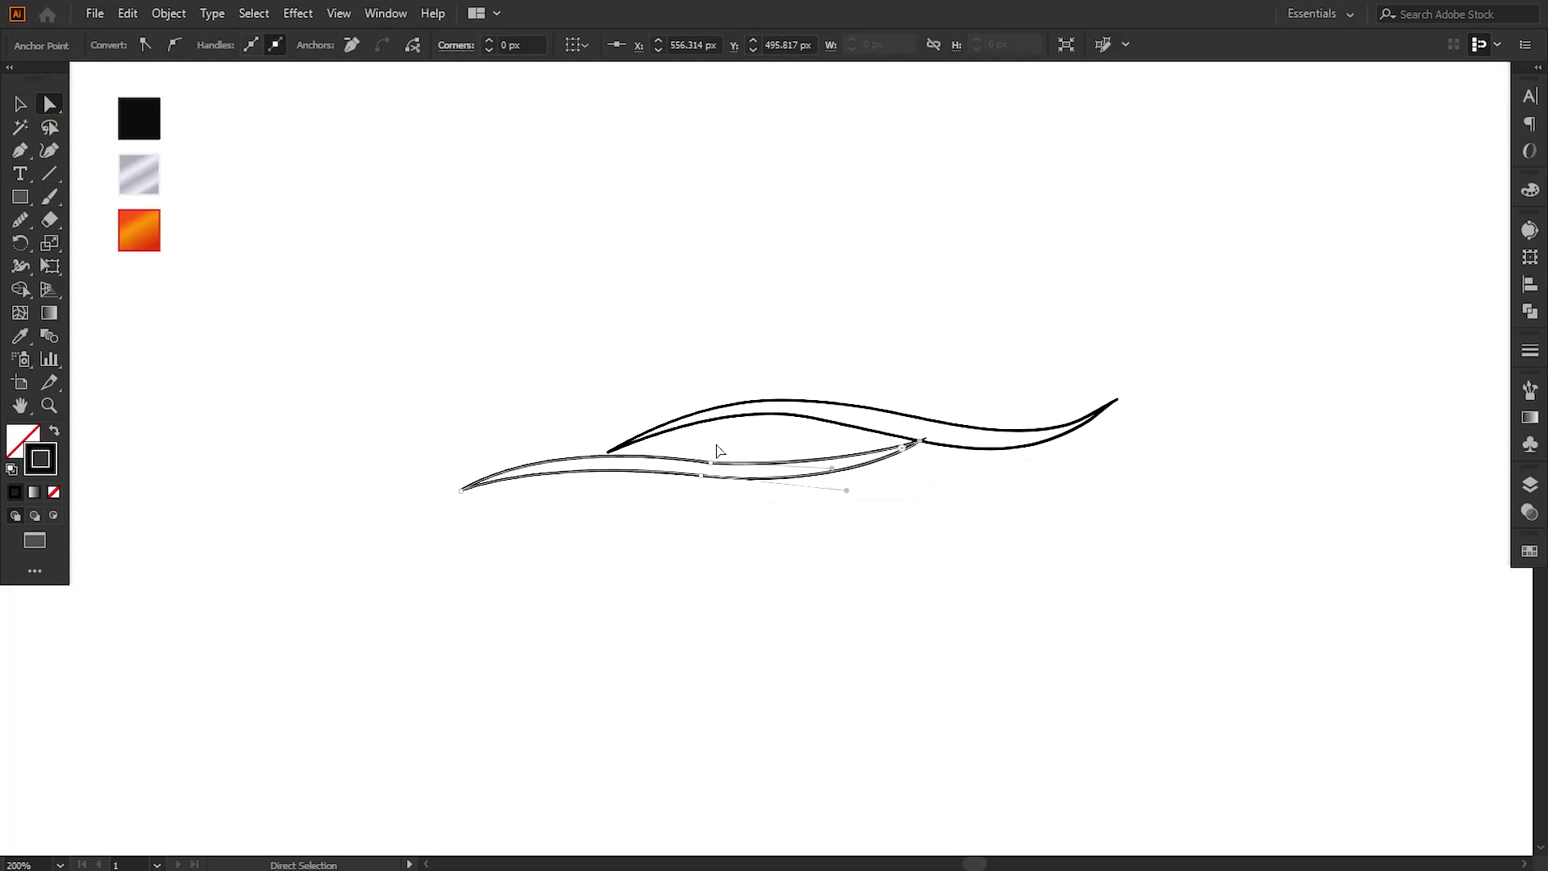
{"action": "left_click_drag", "start_coordinate": [719, 450], "coordinate": [713, 460]}
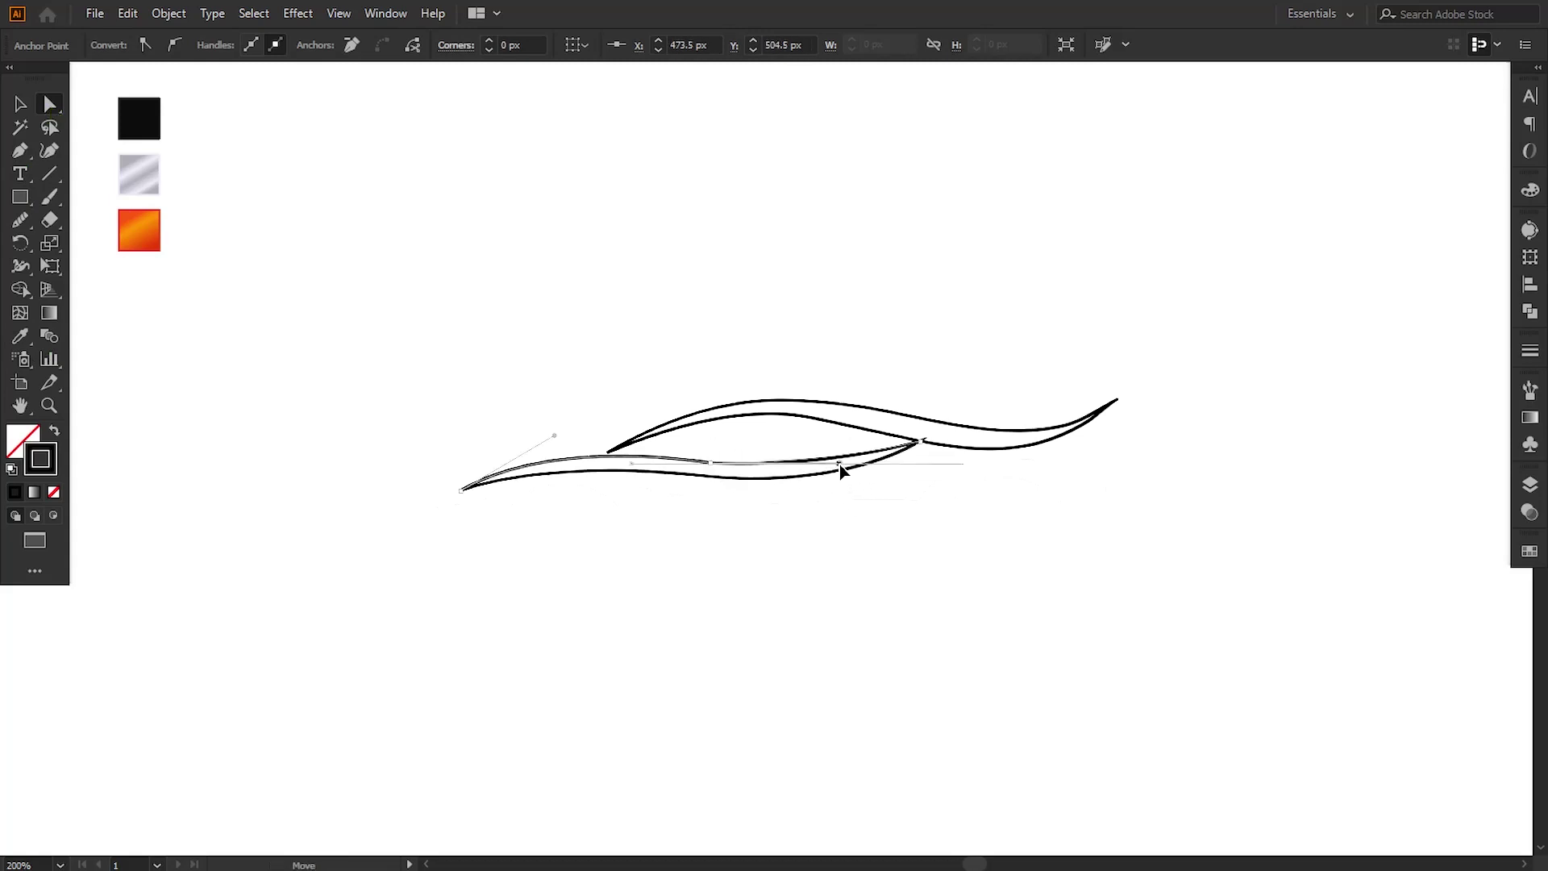
{"action": "left_click", "coordinate": [799, 472]}
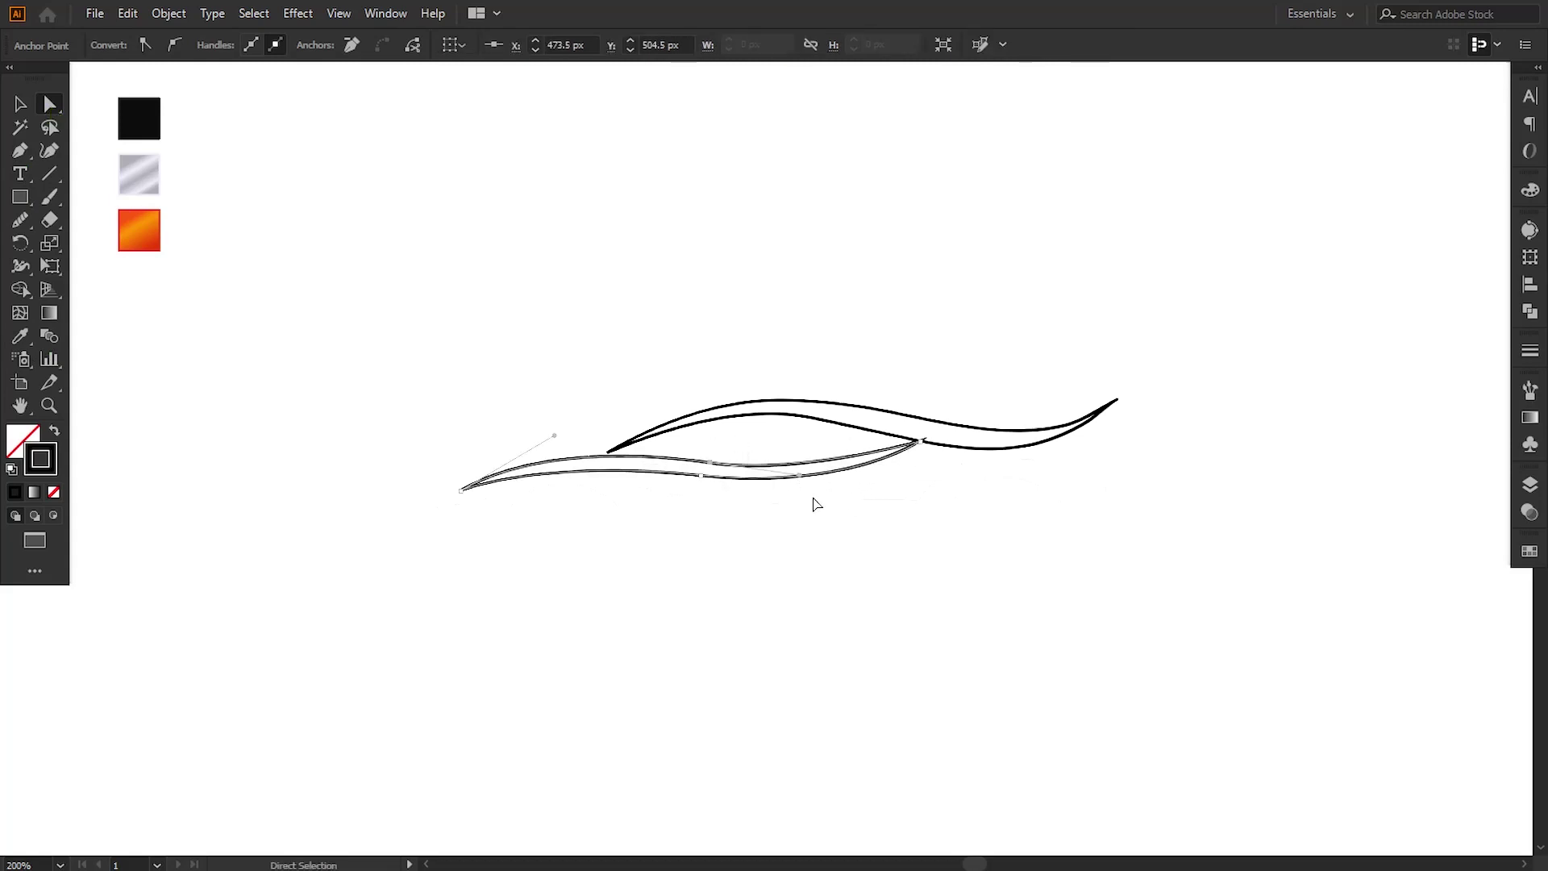
{"action": "left_click", "coordinate": [815, 501]}
{"action": "left_click", "coordinate": [20, 225]}
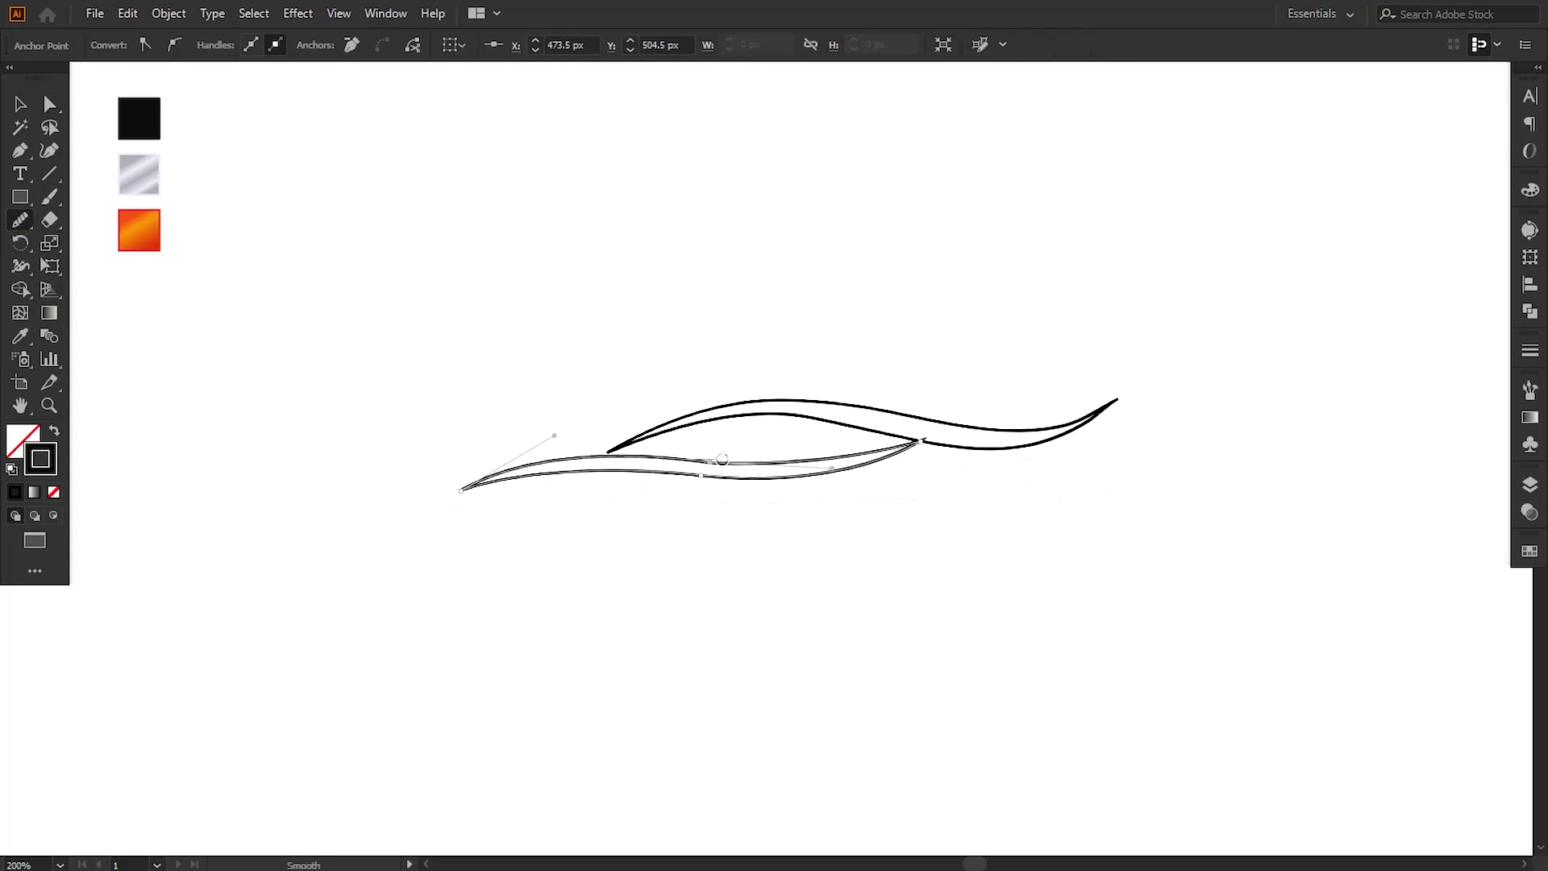
{"action": "left_click_drag", "start_coordinate": [721, 459], "coordinate": [743, 466]}
{"action": "left_click", "coordinate": [20, 103]}
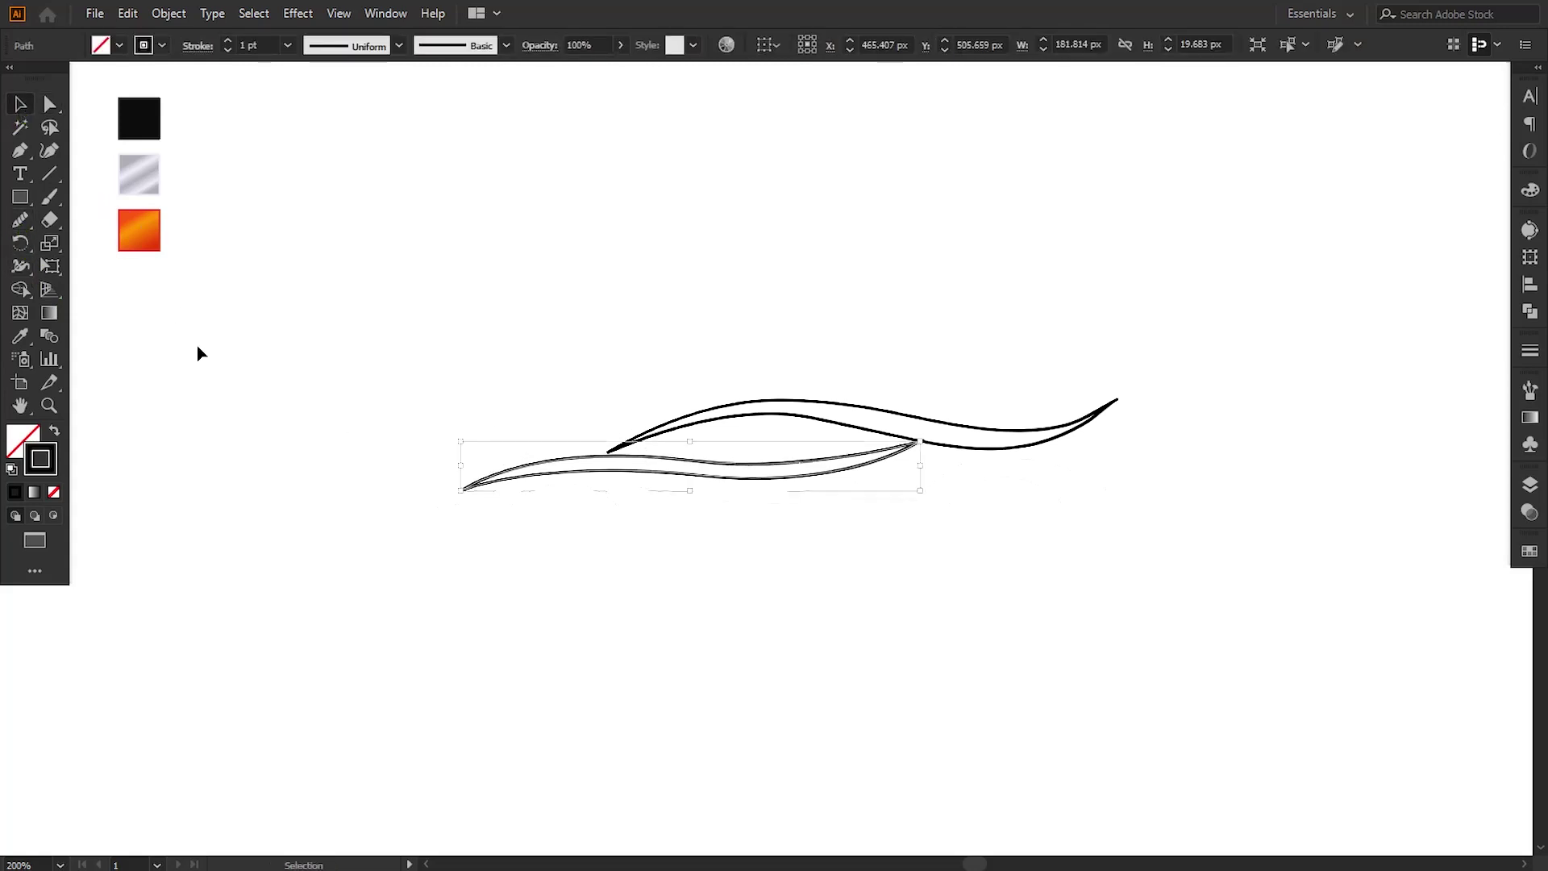
{"action": "left_click", "coordinate": [197, 349]}
{"action": "left_click", "coordinate": [19, 153]}
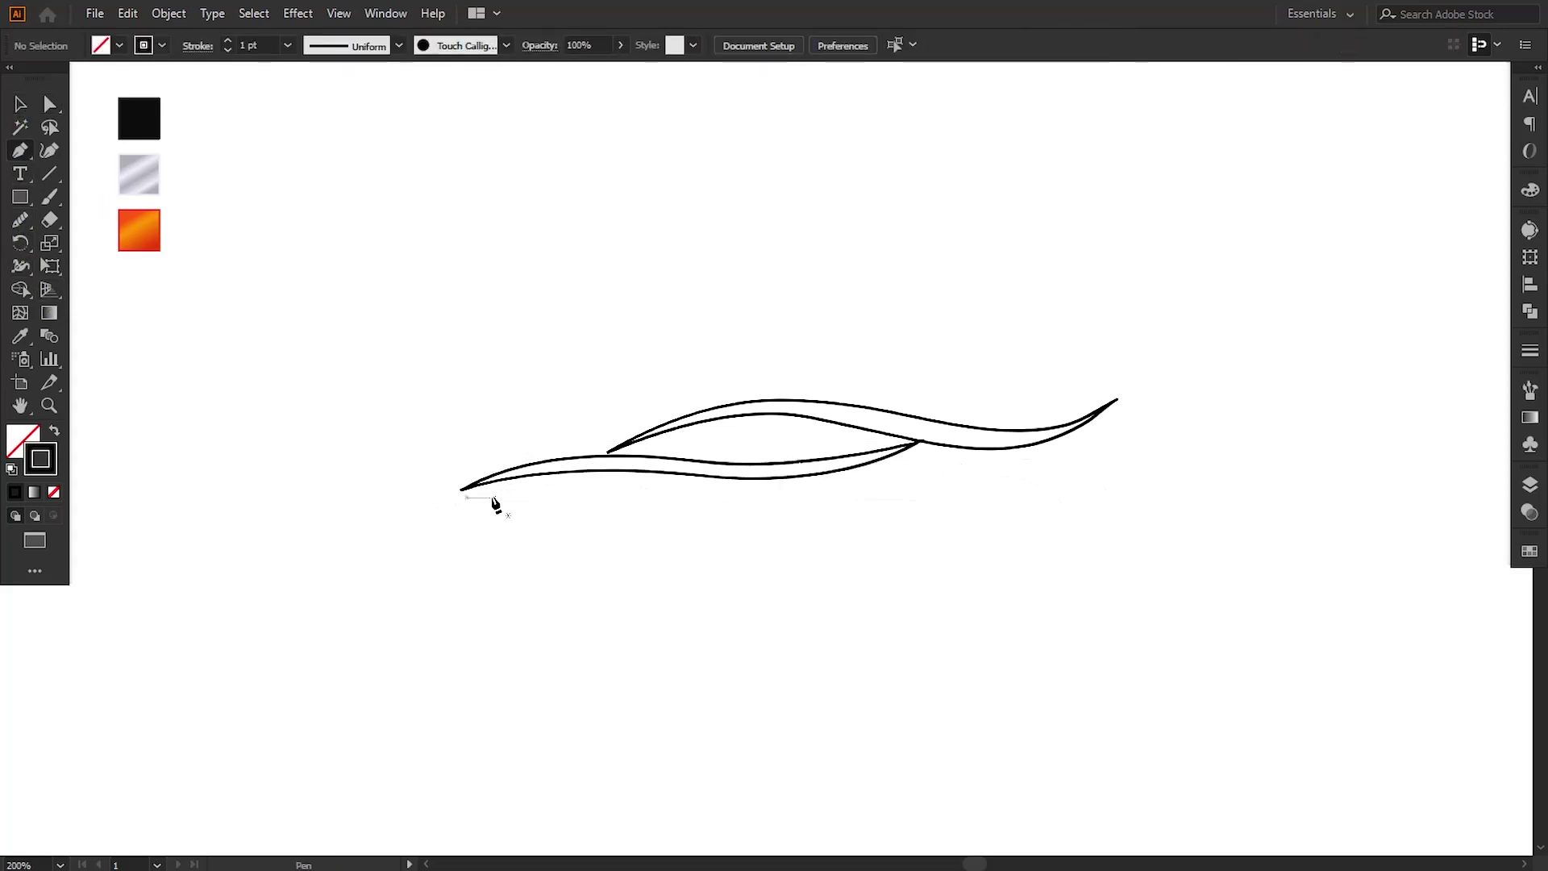
Step: Extend the lower path from its left endpoint into a pointed front nose
{"action": "mouse_move", "coordinate": [461, 490]}
{"action": "left_mouse_down"}
{"action": "mouse_move", "coordinate": [439, 490]}
{"action": "mouse_move", "coordinate": [412, 531]}
{"action": "left_mouse_up"}
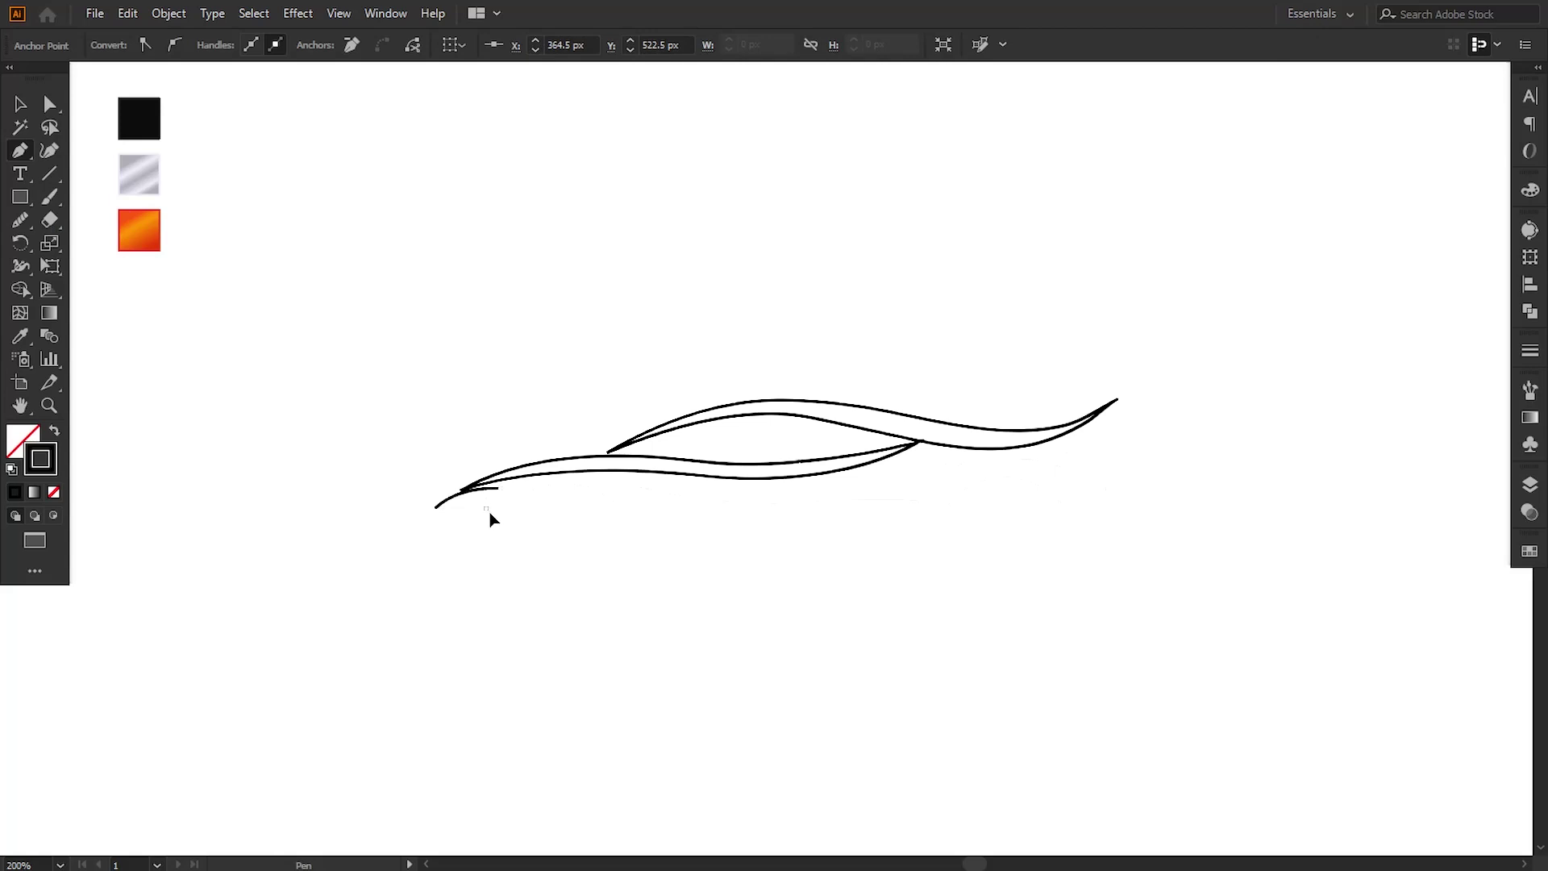
{"action": "key", "text": "ctrl+z"}
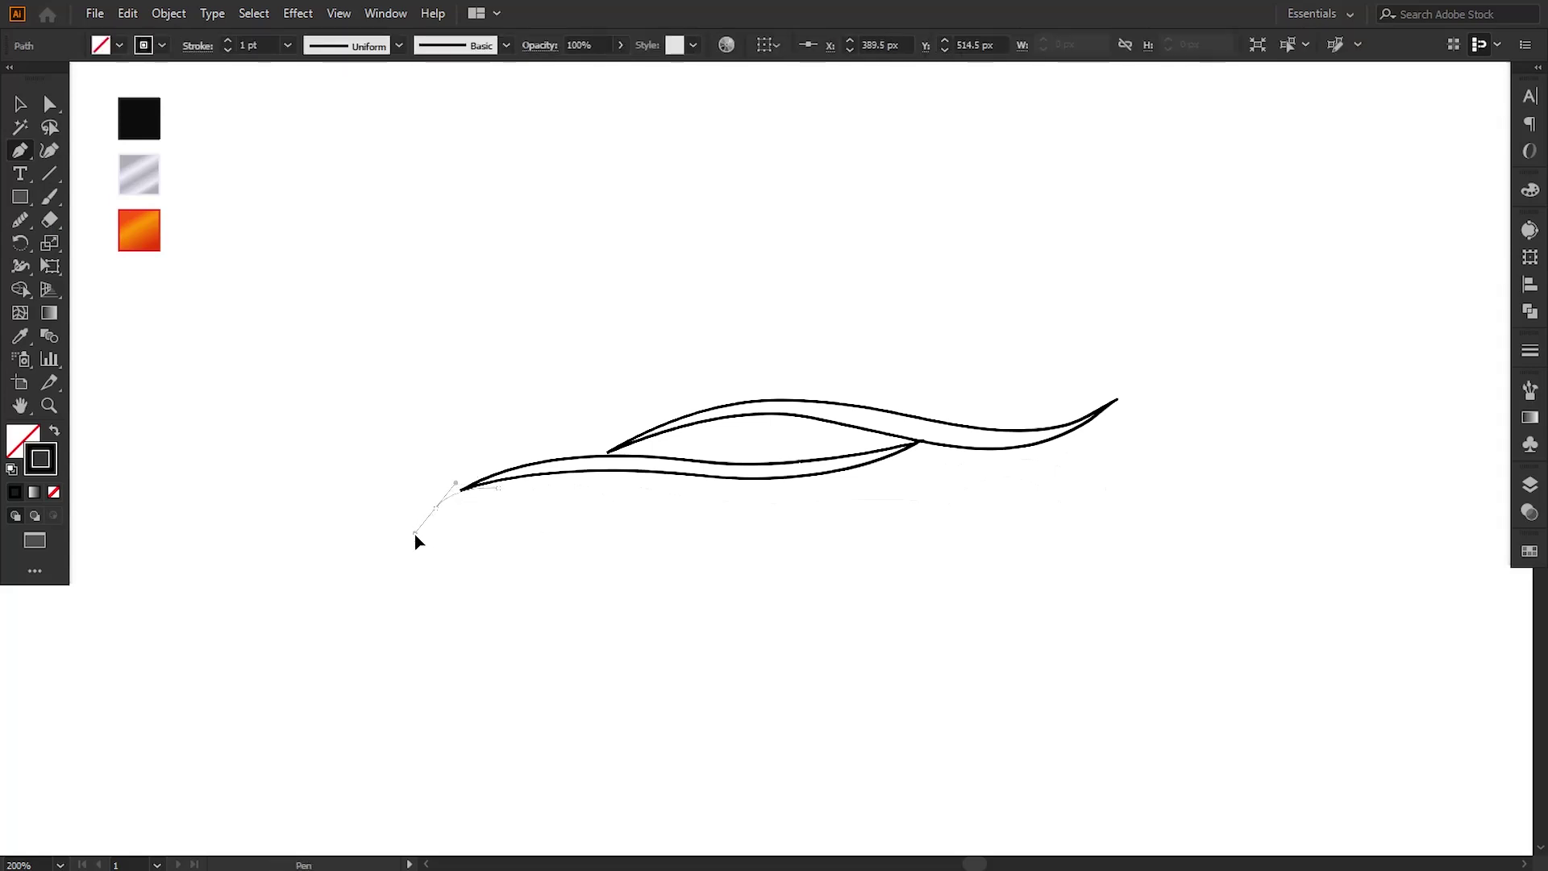
{"action": "mouse_move", "coordinate": [436, 507]}
{"action": "left_mouse_down"}
{"action": "mouse_move", "coordinate": [499, 524]}
{"action": "mouse_move", "coordinate": [499, 493]}
{"action": "left_mouse_up"}
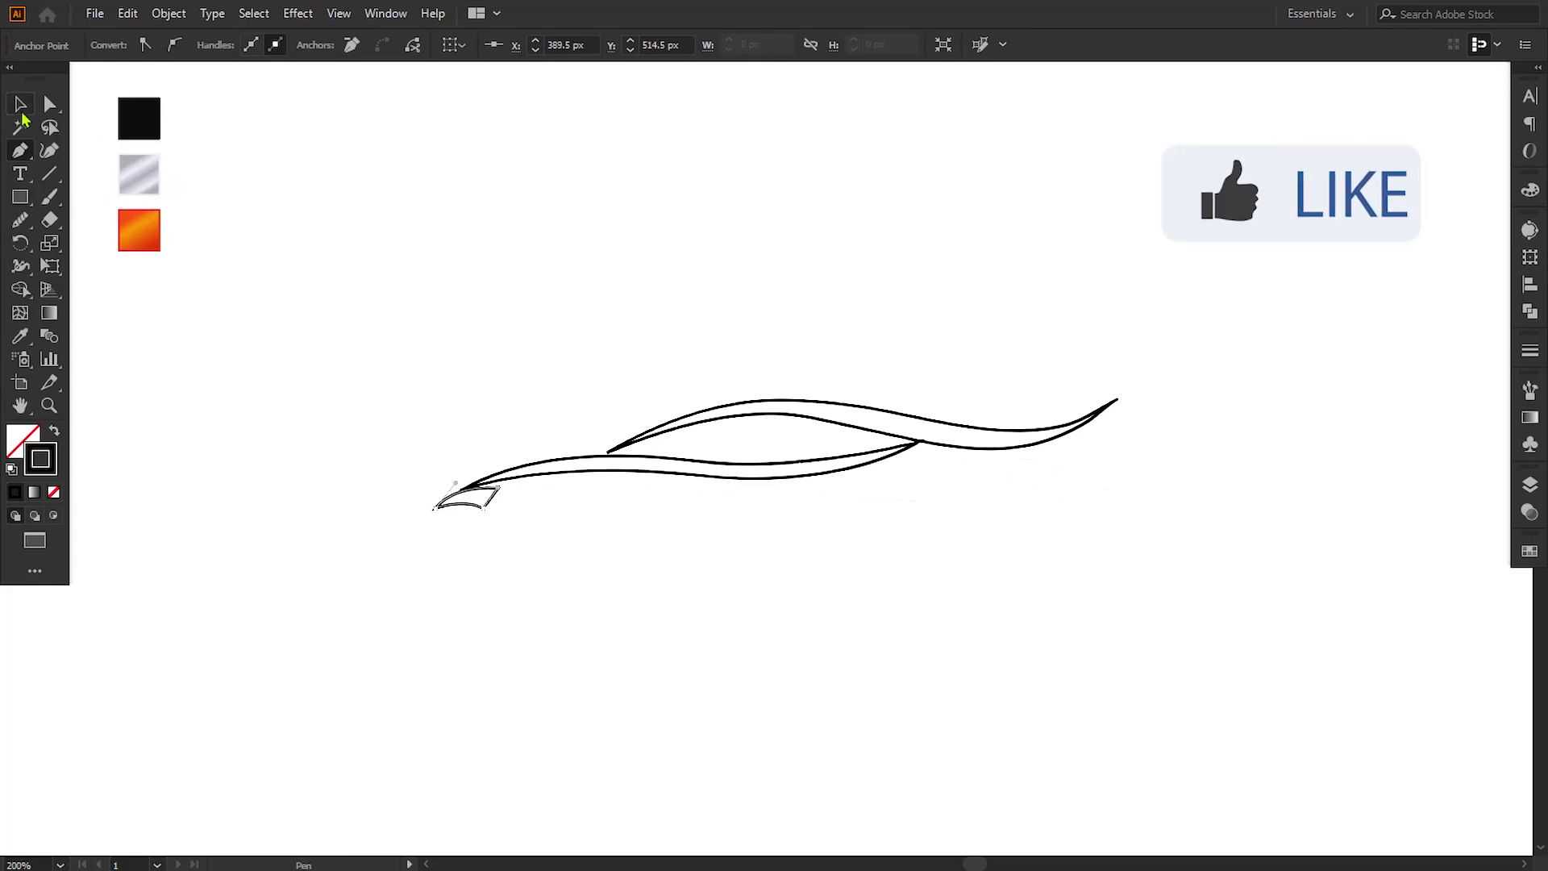
{"action": "key", "text": "v"}
{"action": "left_click", "coordinate": [180, 400]}
Step: Start a curved front wheel arch path beneath the nose
{"action": "key", "text": "p"}
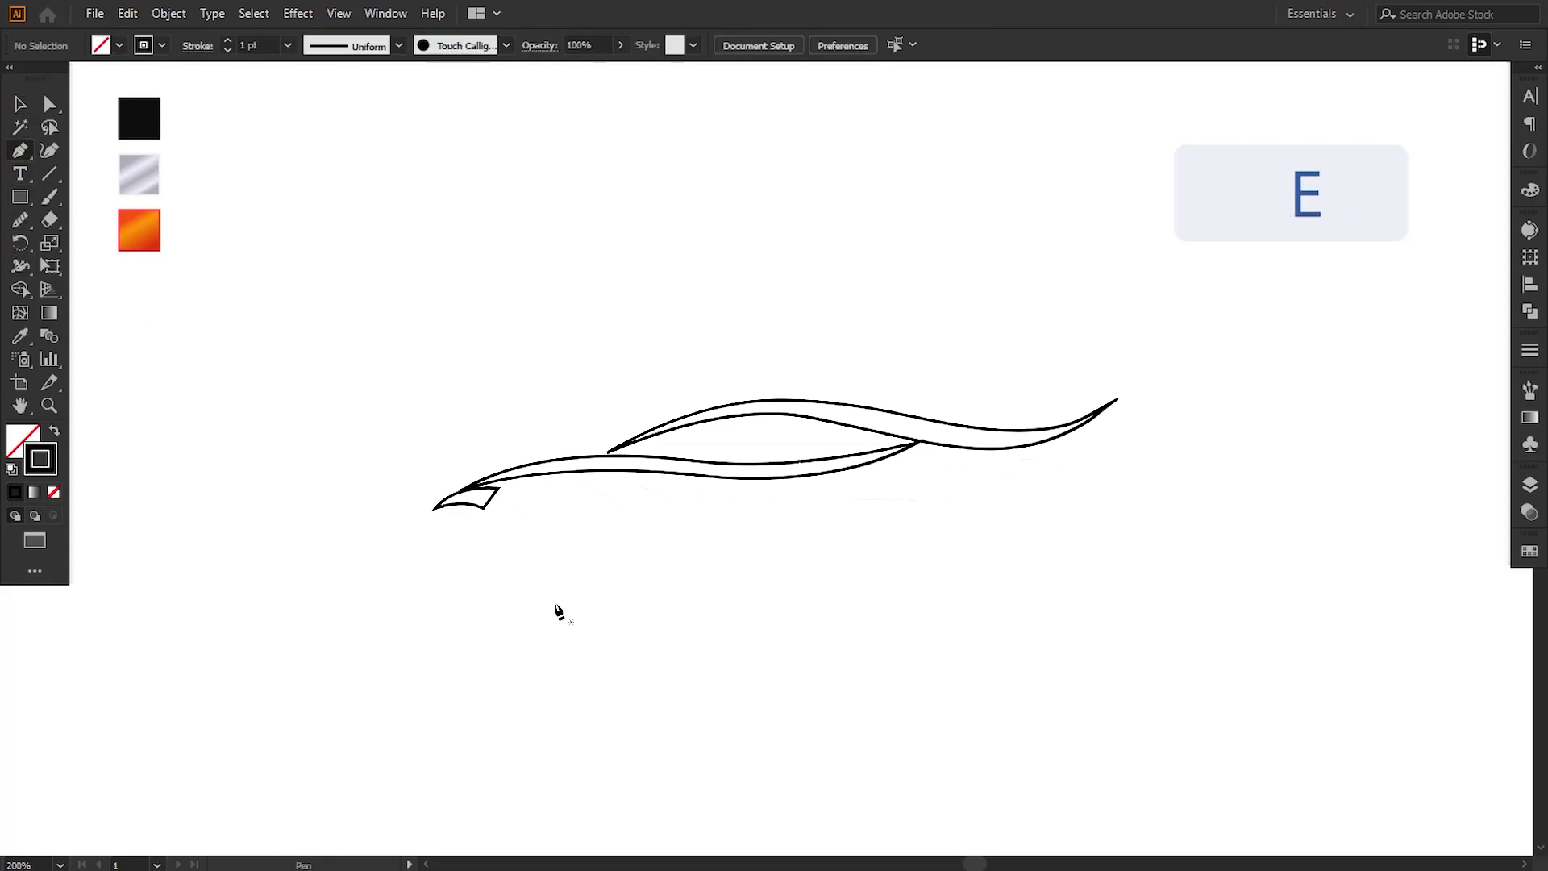
{"action": "left_click", "coordinate": [617, 508]}
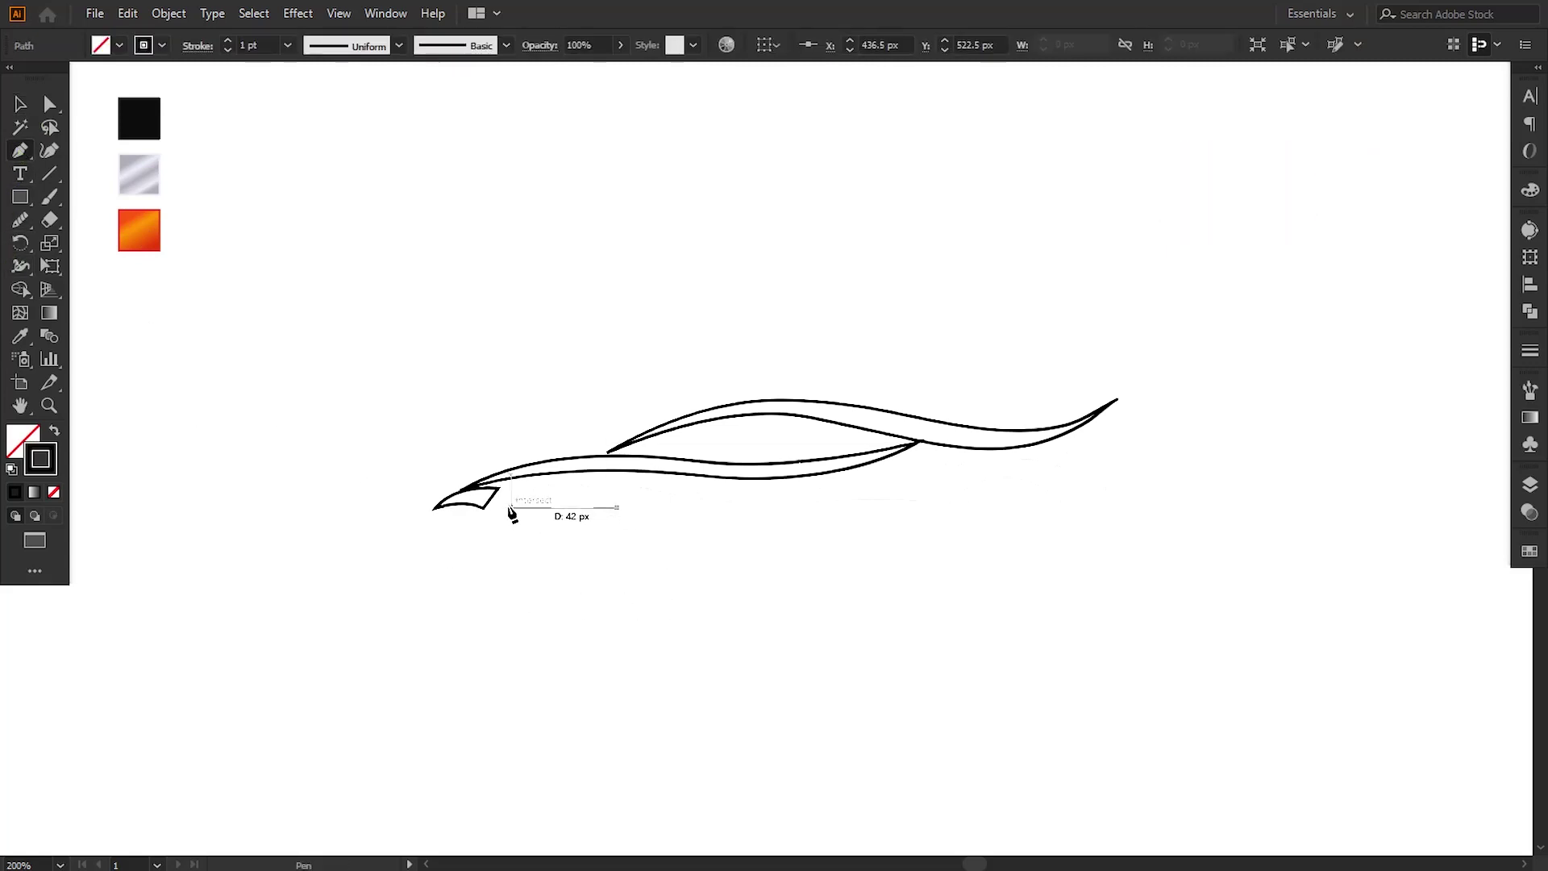
{"action": "mouse_move", "coordinate": [511, 508]}
{"action": "left_mouse_down"}
{"action": "mouse_move", "coordinate": [435, 583]}
{"action": "mouse_move", "coordinate": [457, 593]}
{"action": "left_mouse_up"}
Step: Close off the front wheel arch curve and deselect it
{"action": "left_click", "coordinate": [512, 508]}
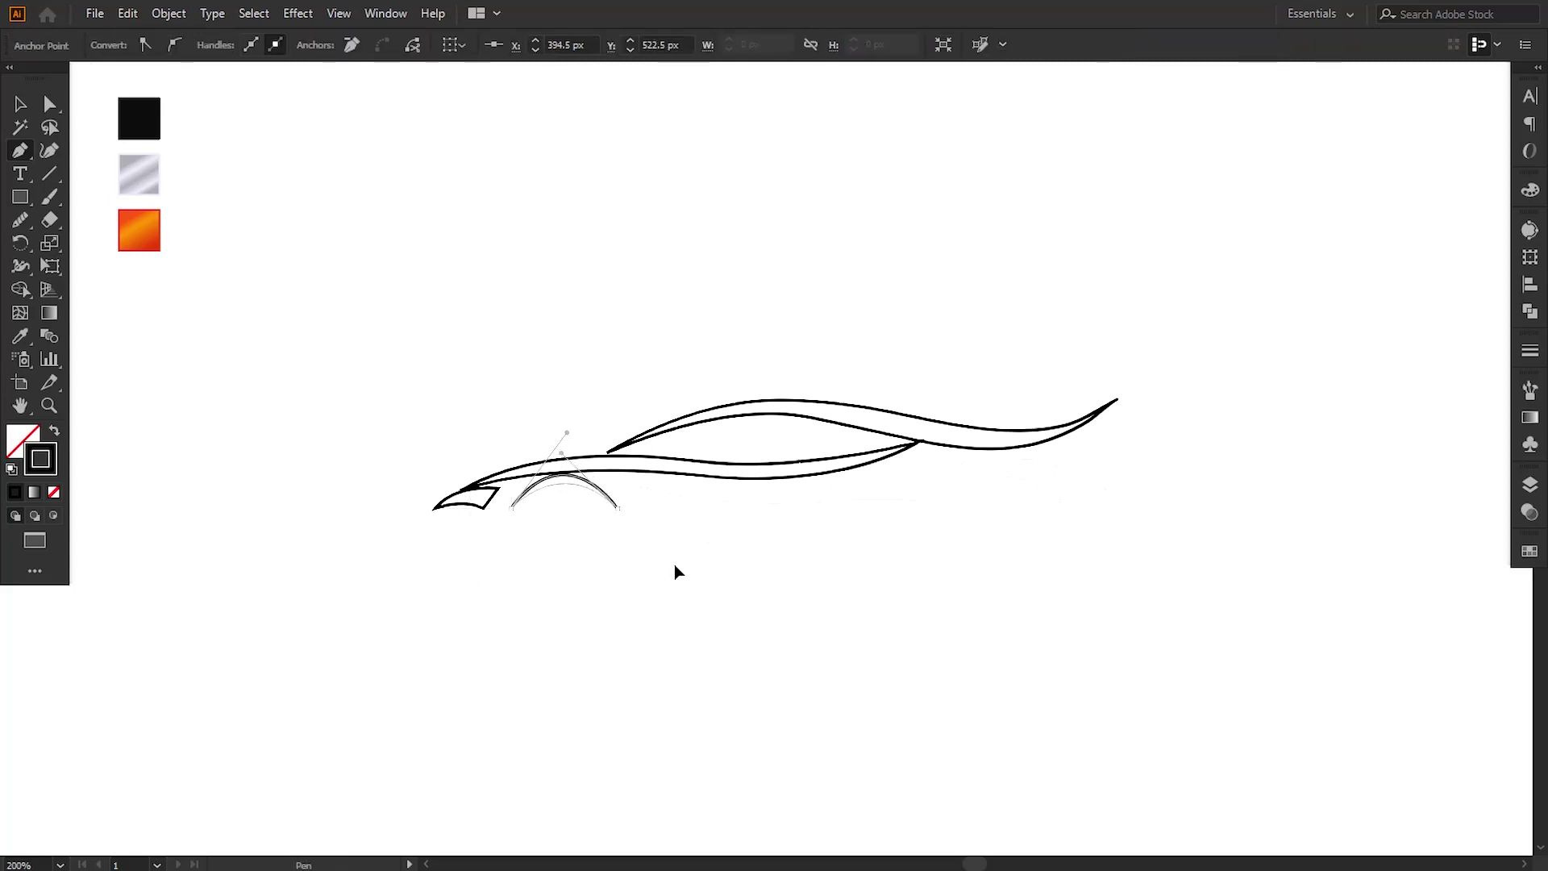
{"action": "key", "text": "v"}
{"action": "left_click", "coordinate": [248, 378]}
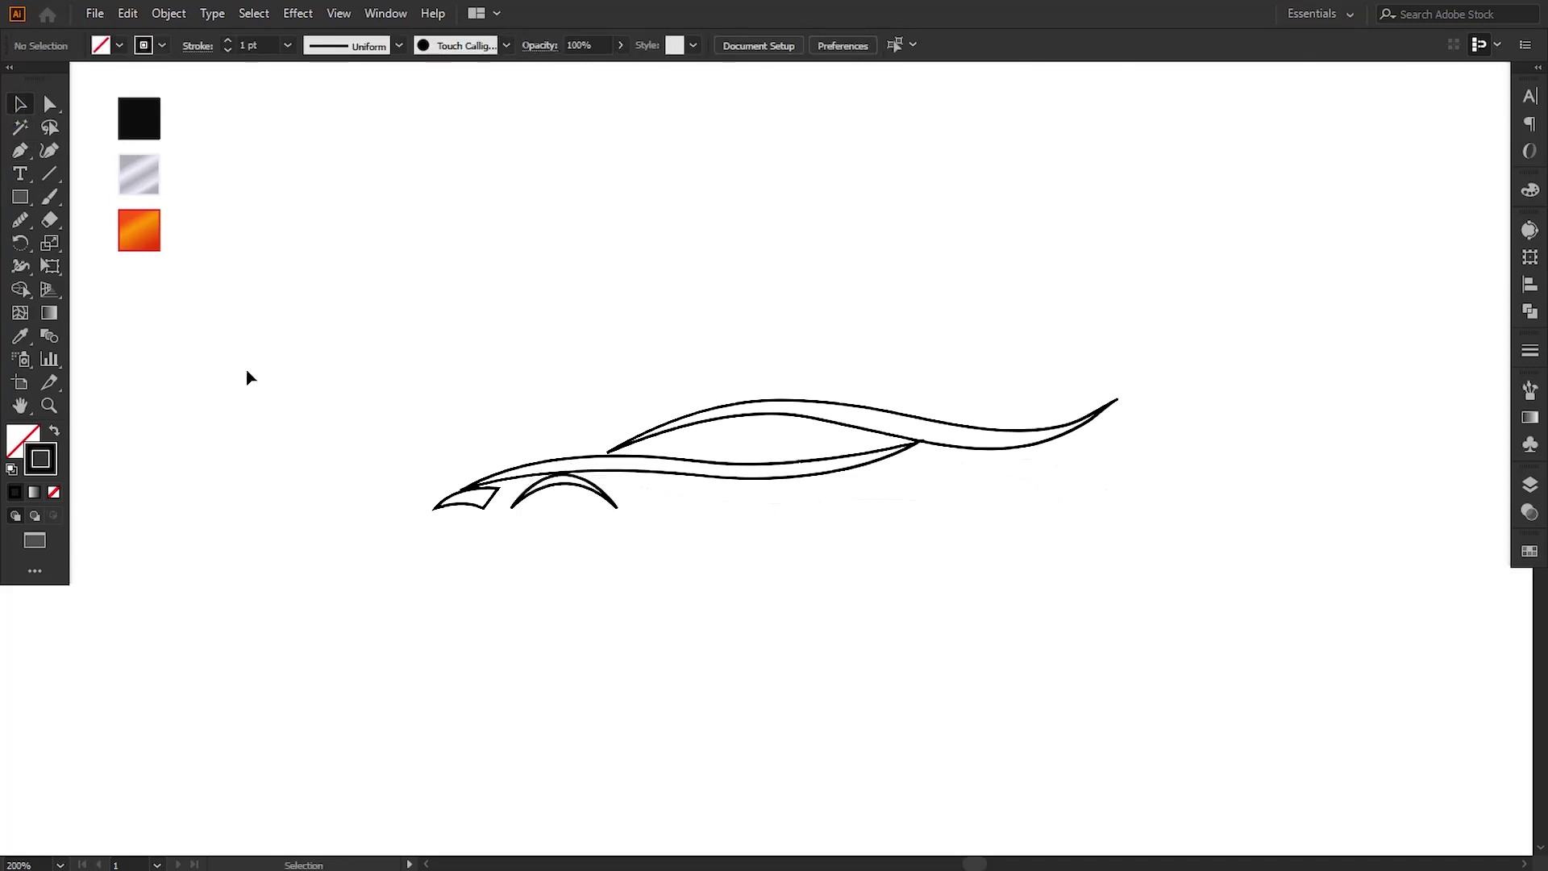
Step: Draw a long lower side panel sweeping back to an upswept rear point
{"action": "key", "text": "p"}
{"action": "left_click", "coordinate": [633, 488]}
{"action": "mouse_move", "coordinate": [883, 475]}
{"action": "left_mouse_down"}
{"action": "mouse_move", "coordinate": [989, 448]}
{"action": "mouse_move", "coordinate": [886, 481]}
{"action": "mouse_move", "coordinate": [974, 474]}
{"action": "mouse_move", "coordinate": [917, 525]}
{"action": "left_mouse_up"}
{"action": "left_click_drag", "start_coordinate": [808, 501], "coordinate": [784, 524]}
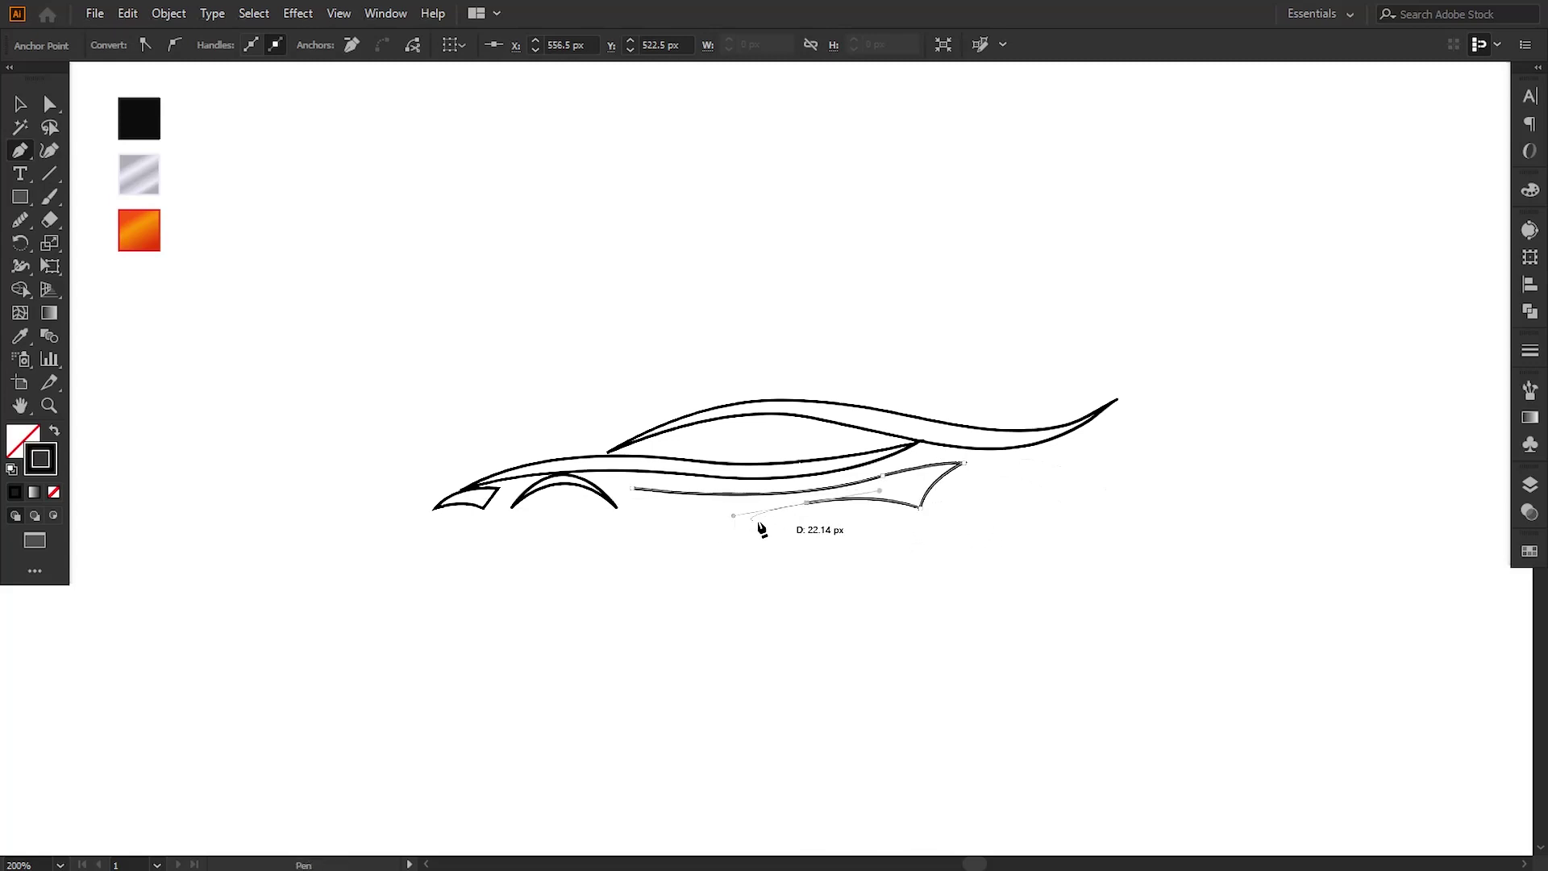
{"action": "mouse_move", "coordinate": [750, 492]}
{"action": "left_mouse_down"}
{"action": "mouse_move", "coordinate": [649, 493]}
{"action": "mouse_move", "coordinate": [604, 471]}
{"action": "left_mouse_up"}
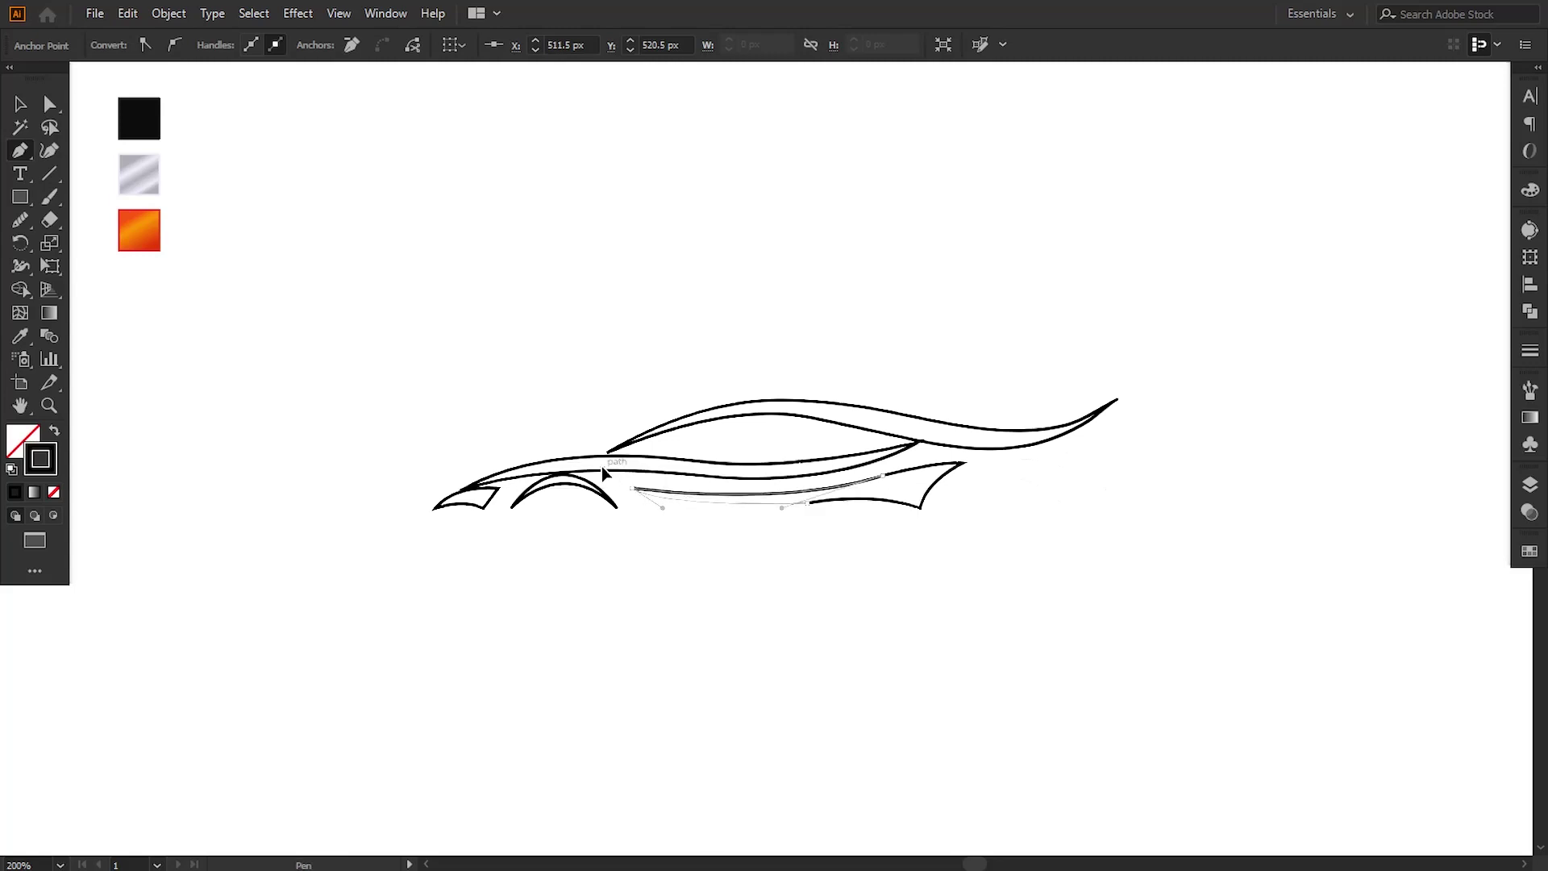
{"action": "key", "text": "Escape"}
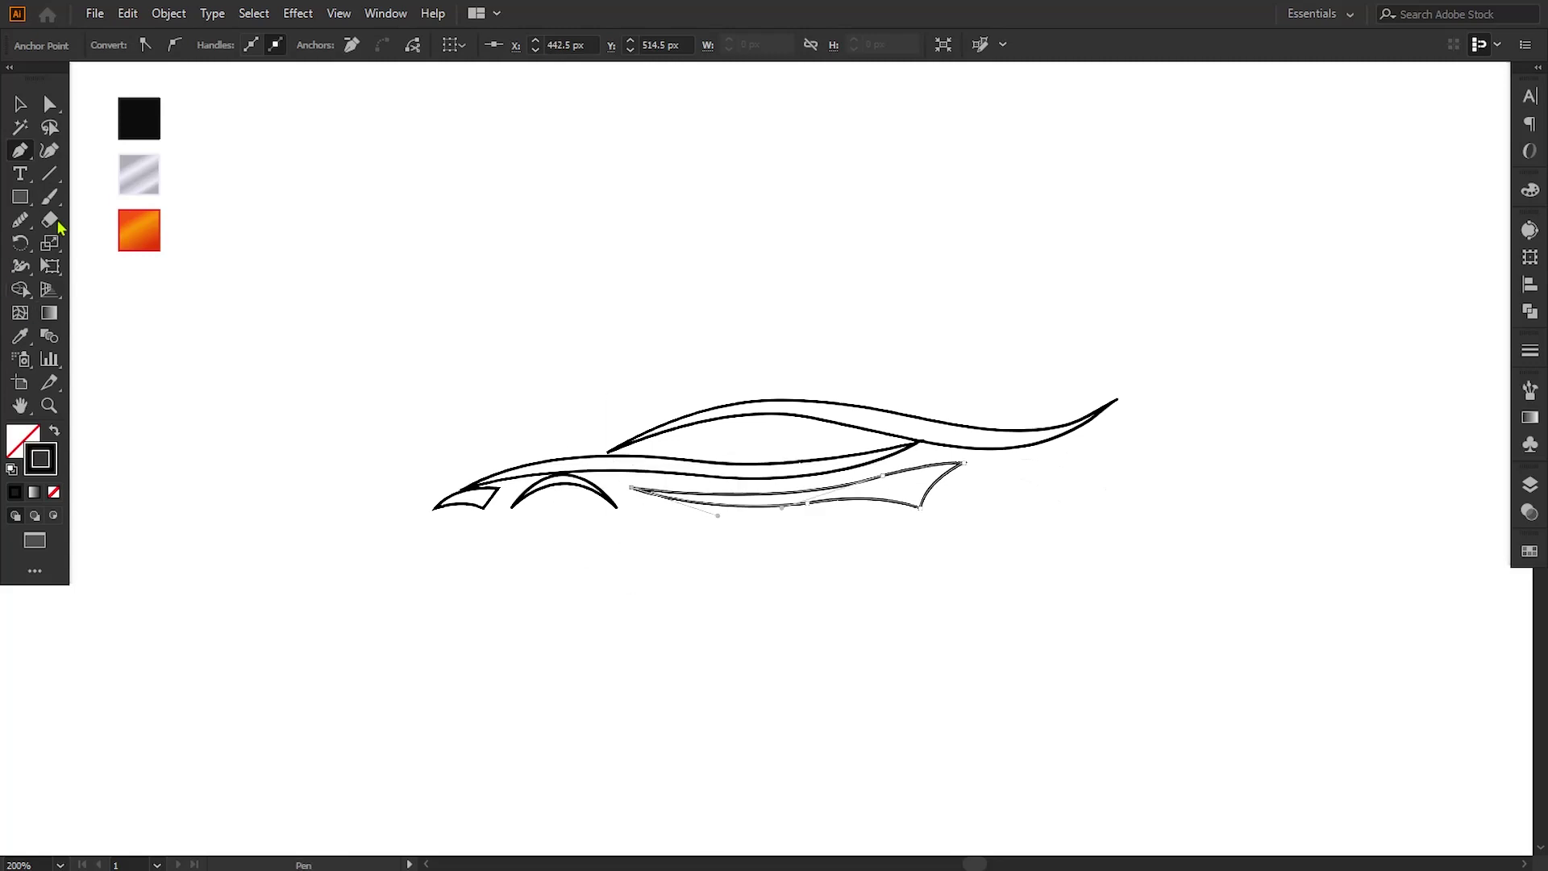
{"action": "left_click", "coordinate": [20, 108]}
{"action": "left_click", "coordinate": [203, 334]}
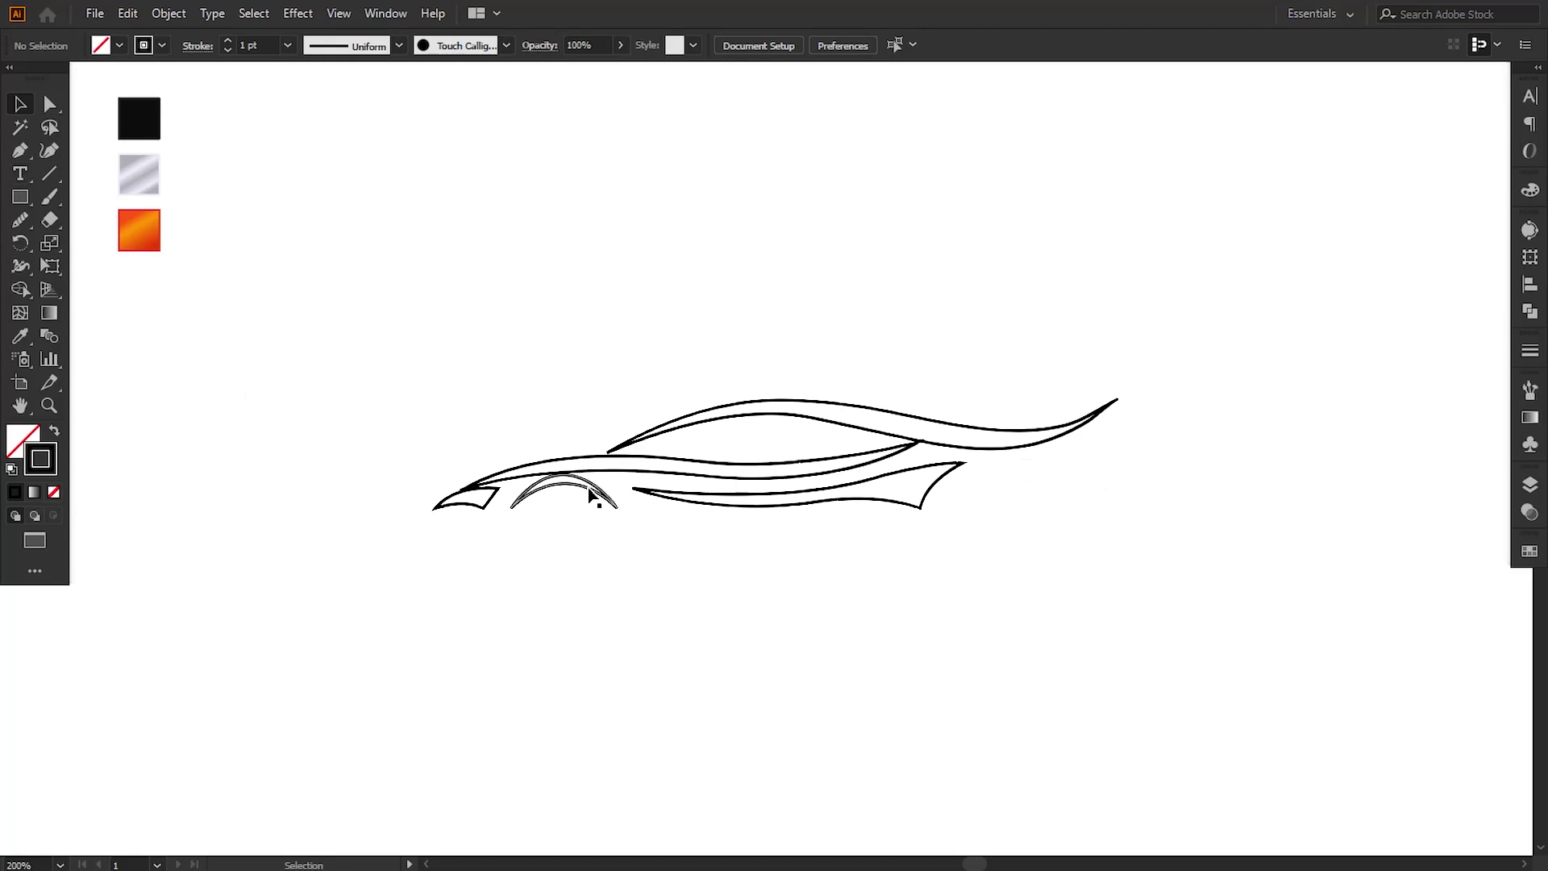
Step: Duplicate the wheel arch to the rear and draw a tail fin at the car's back
{"action": "left_click_drag", "start_coordinate": [590, 495], "coordinate": [1029, 497]}
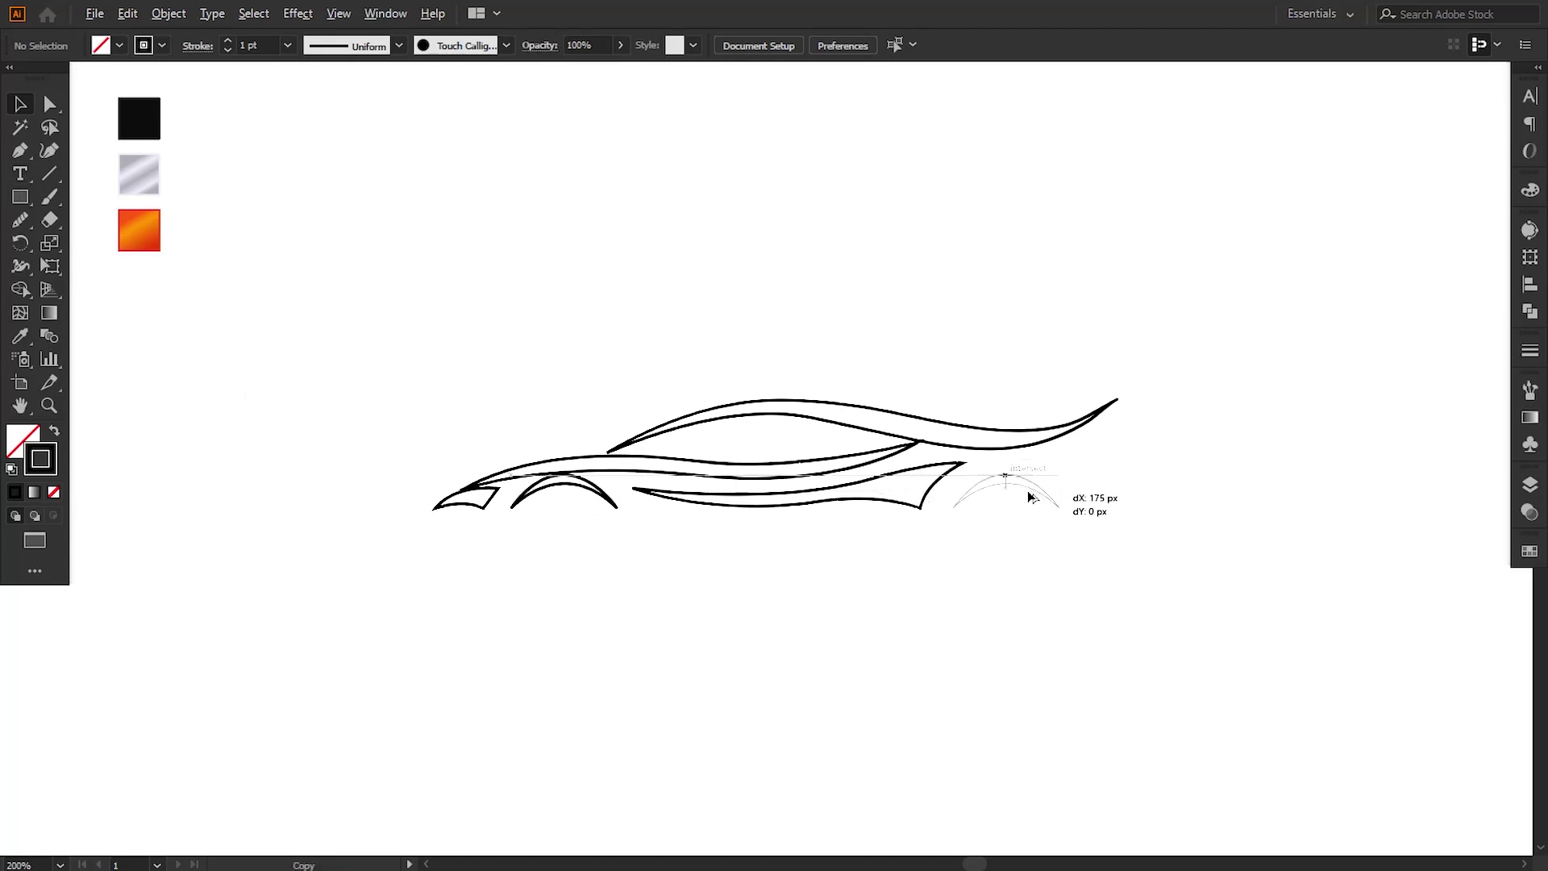
{"action": "left_click_drag", "start_coordinate": [1029, 497], "coordinate": [1027, 490]}
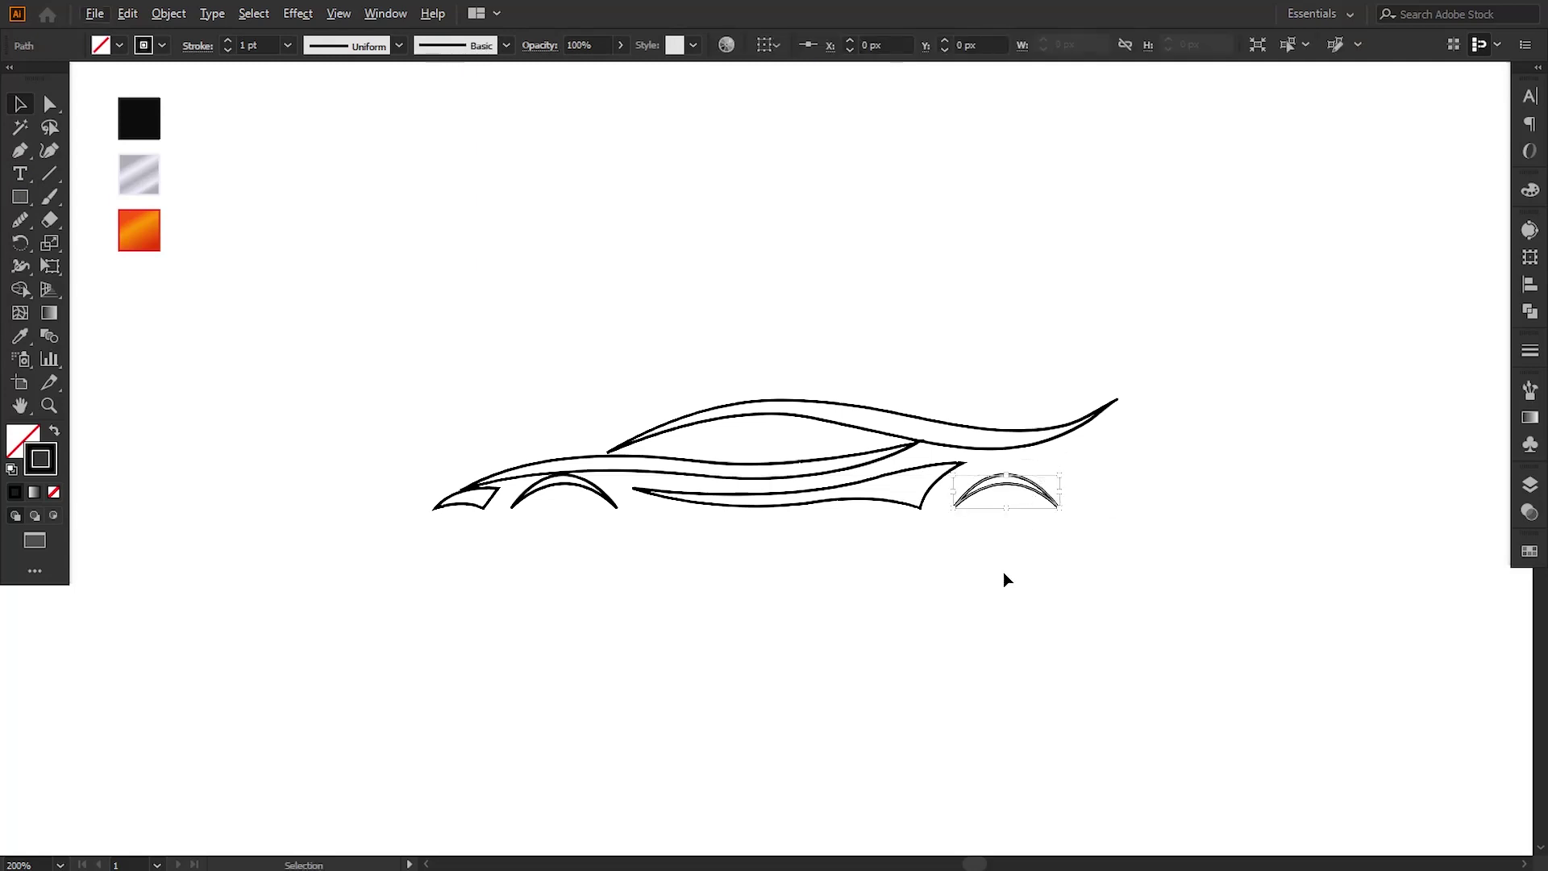
{"action": "left_click", "coordinate": [20, 151]}
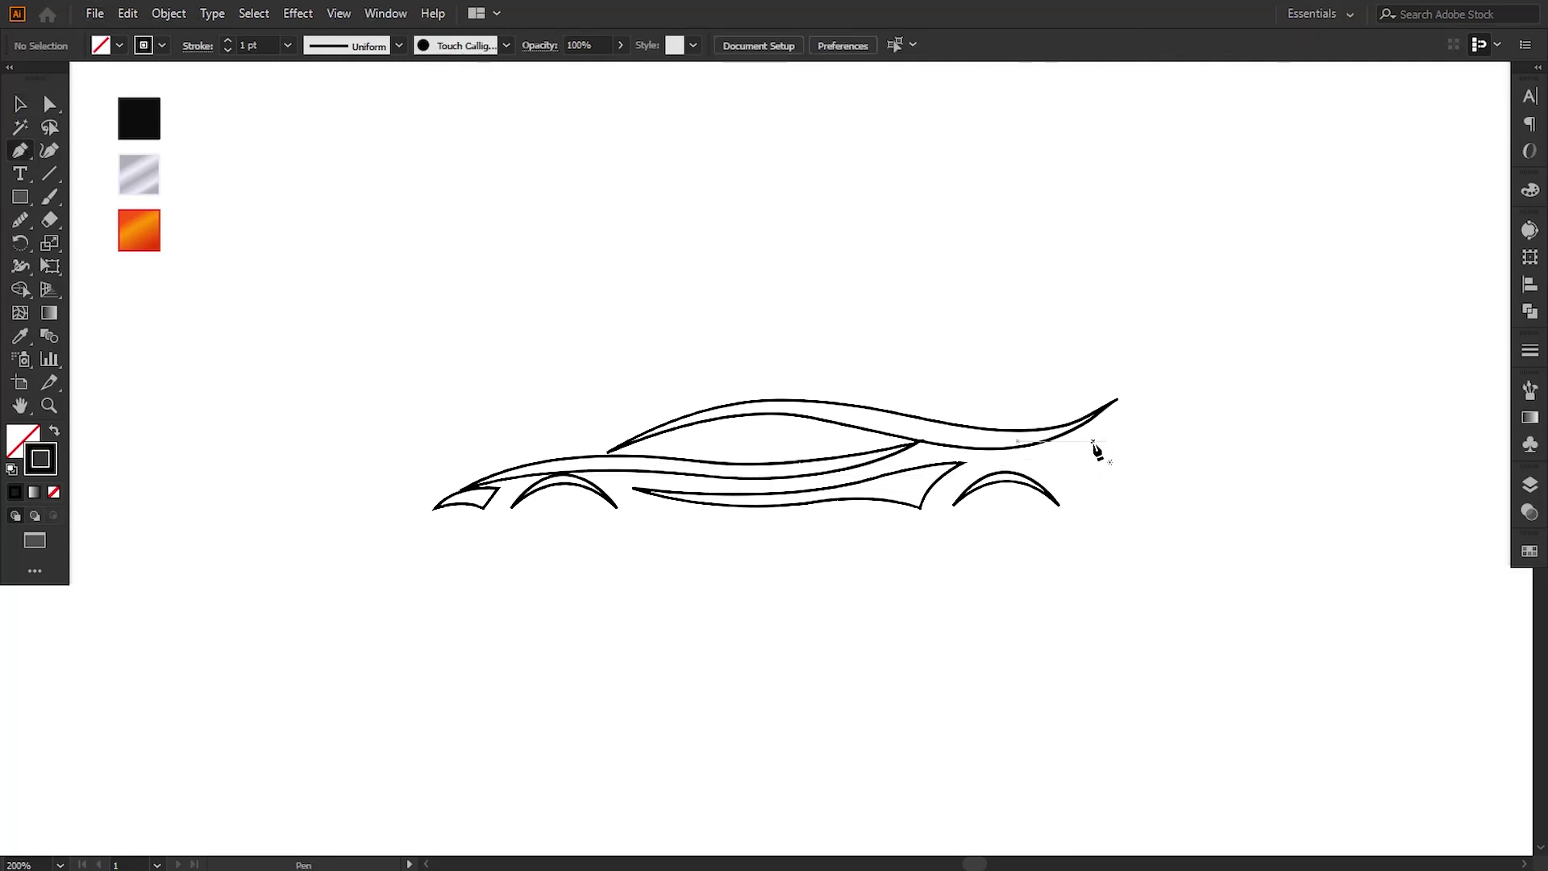
{"action": "left_click", "coordinate": [1018, 462]}
{"action": "left_click_drag", "start_coordinate": [1026, 466], "coordinate": [982, 469]}
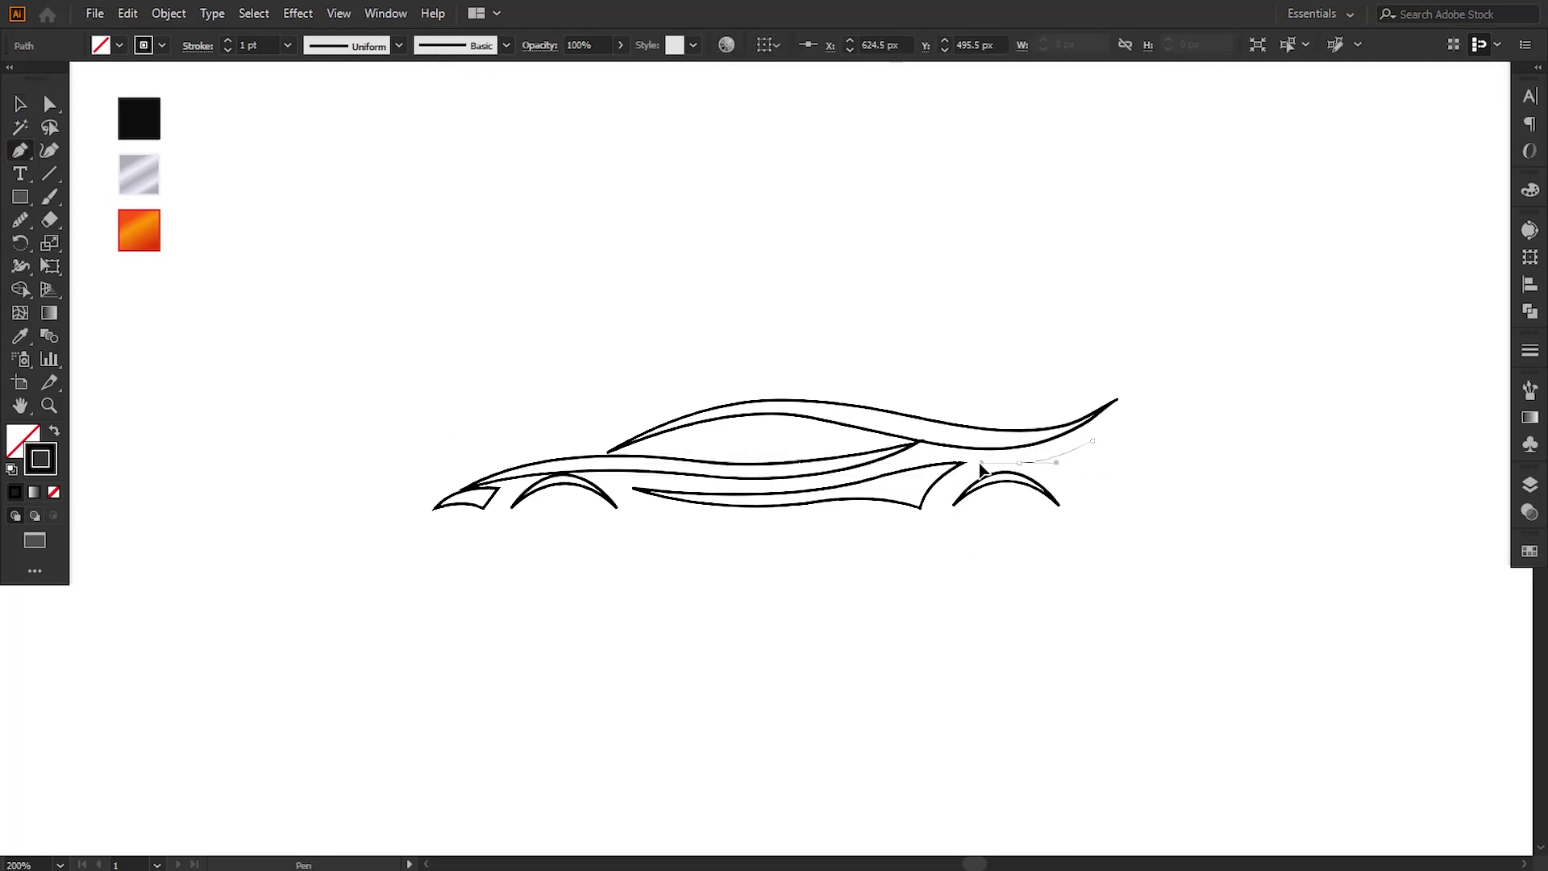
{"action": "left_click", "coordinate": [1020, 462]}
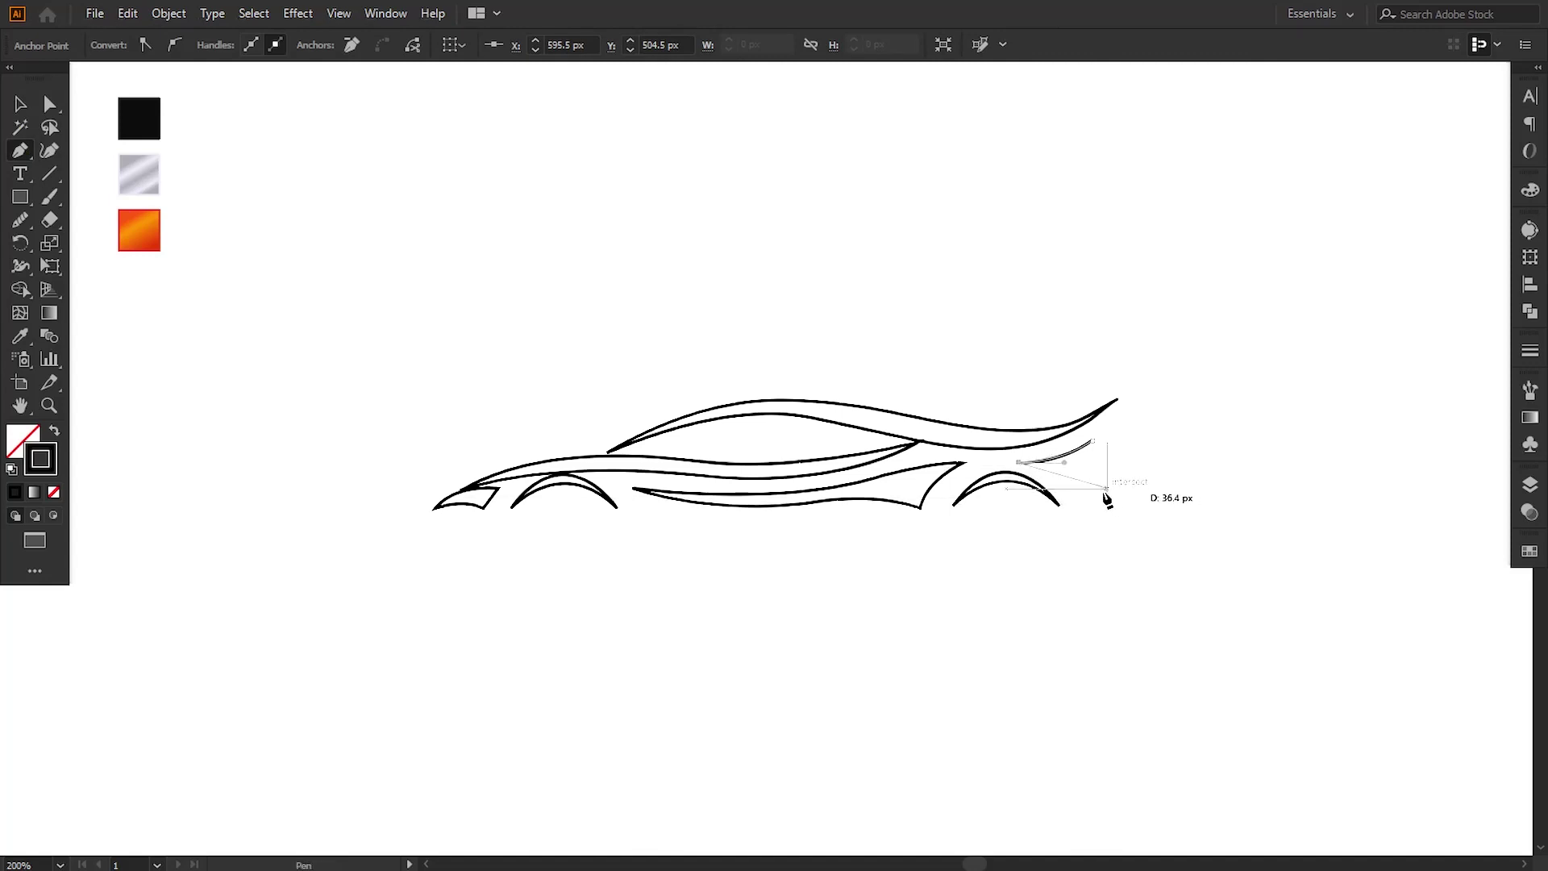
{"action": "left_click_drag", "start_coordinate": [1107, 502], "coordinate": [1093, 441]}
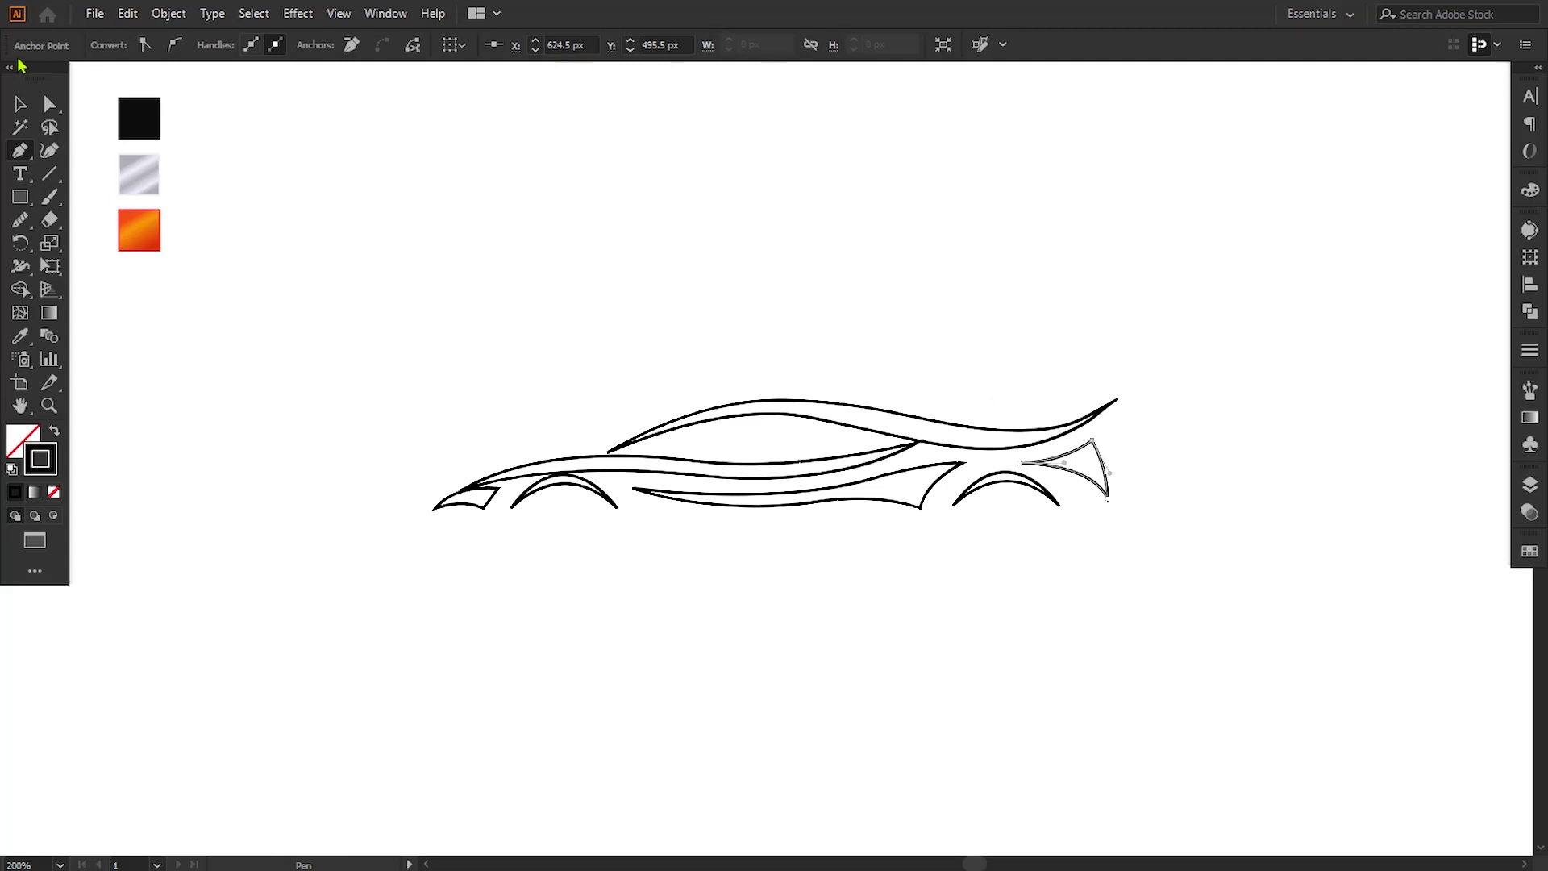
Step: Recolor the whole car outline pale yellow (edea7e)
{"action": "left_click", "coordinate": [20, 104]}
{"action": "left_click_drag", "start_coordinate": [360, 375], "coordinate": [1203, 622]}
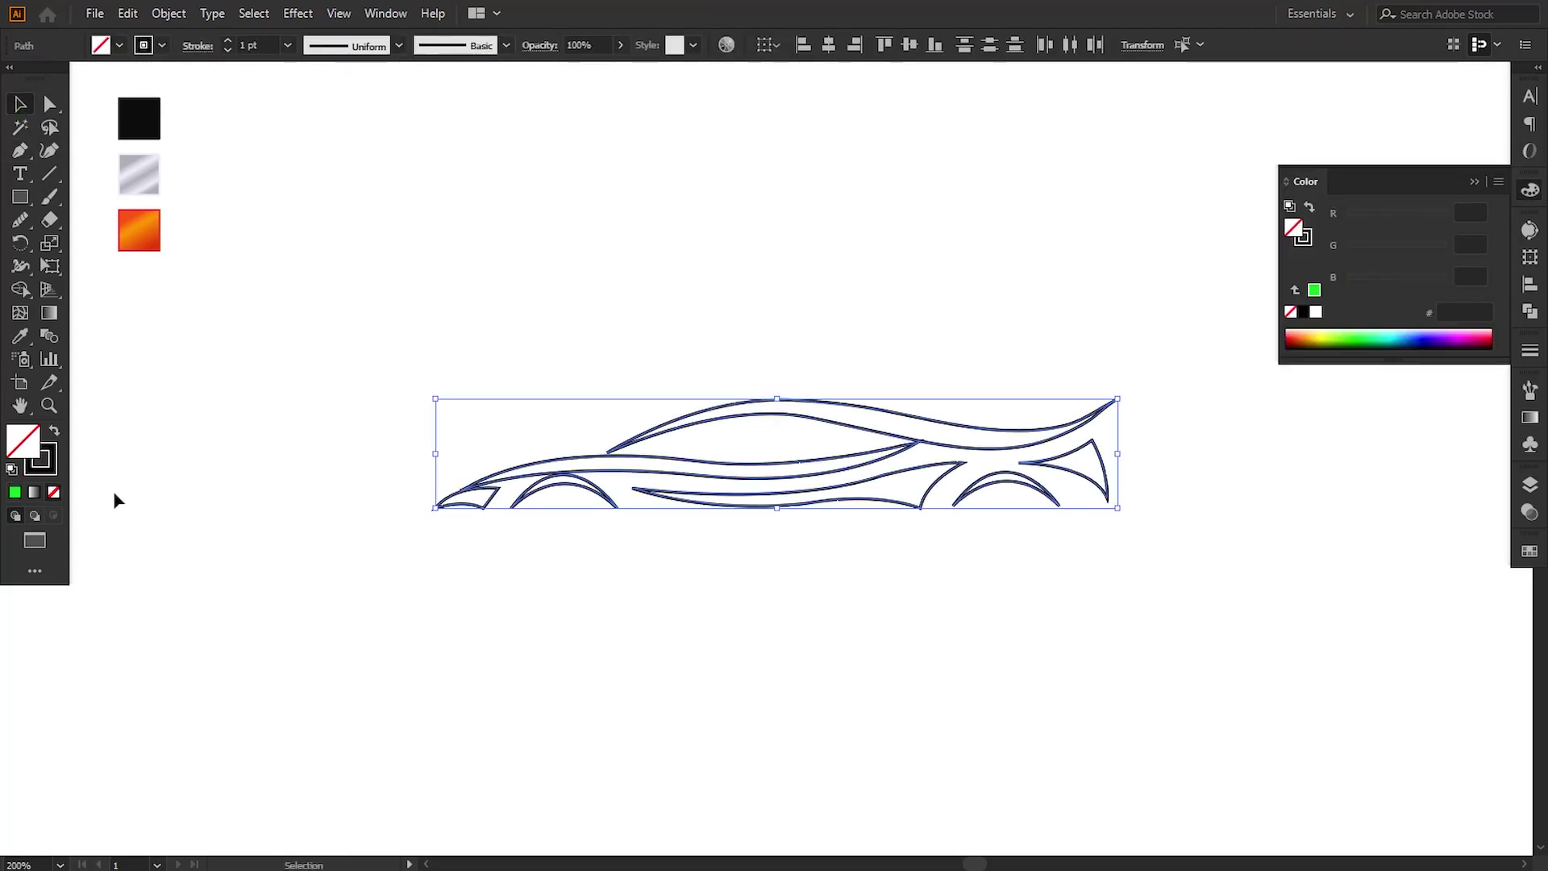
{"action": "double_click", "coordinate": [47, 467]}
{"action": "left_click", "coordinate": [898, 512]}
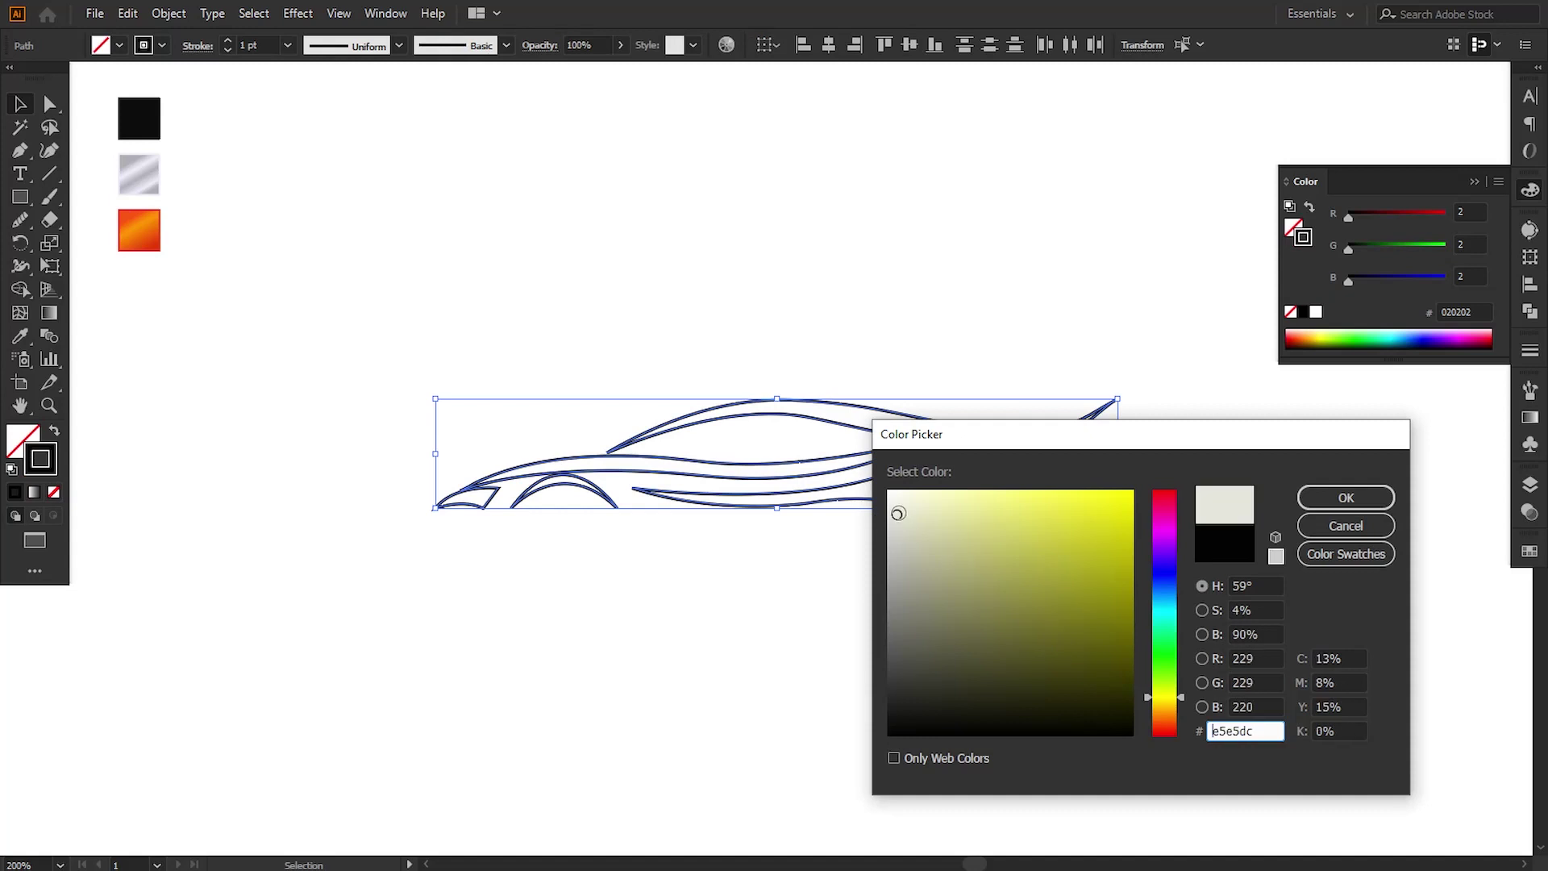
{"action": "left_click", "coordinate": [1003, 507]}
{"action": "left_click", "coordinate": [1344, 497]}
{"action": "left_click", "coordinate": [1048, 326]}
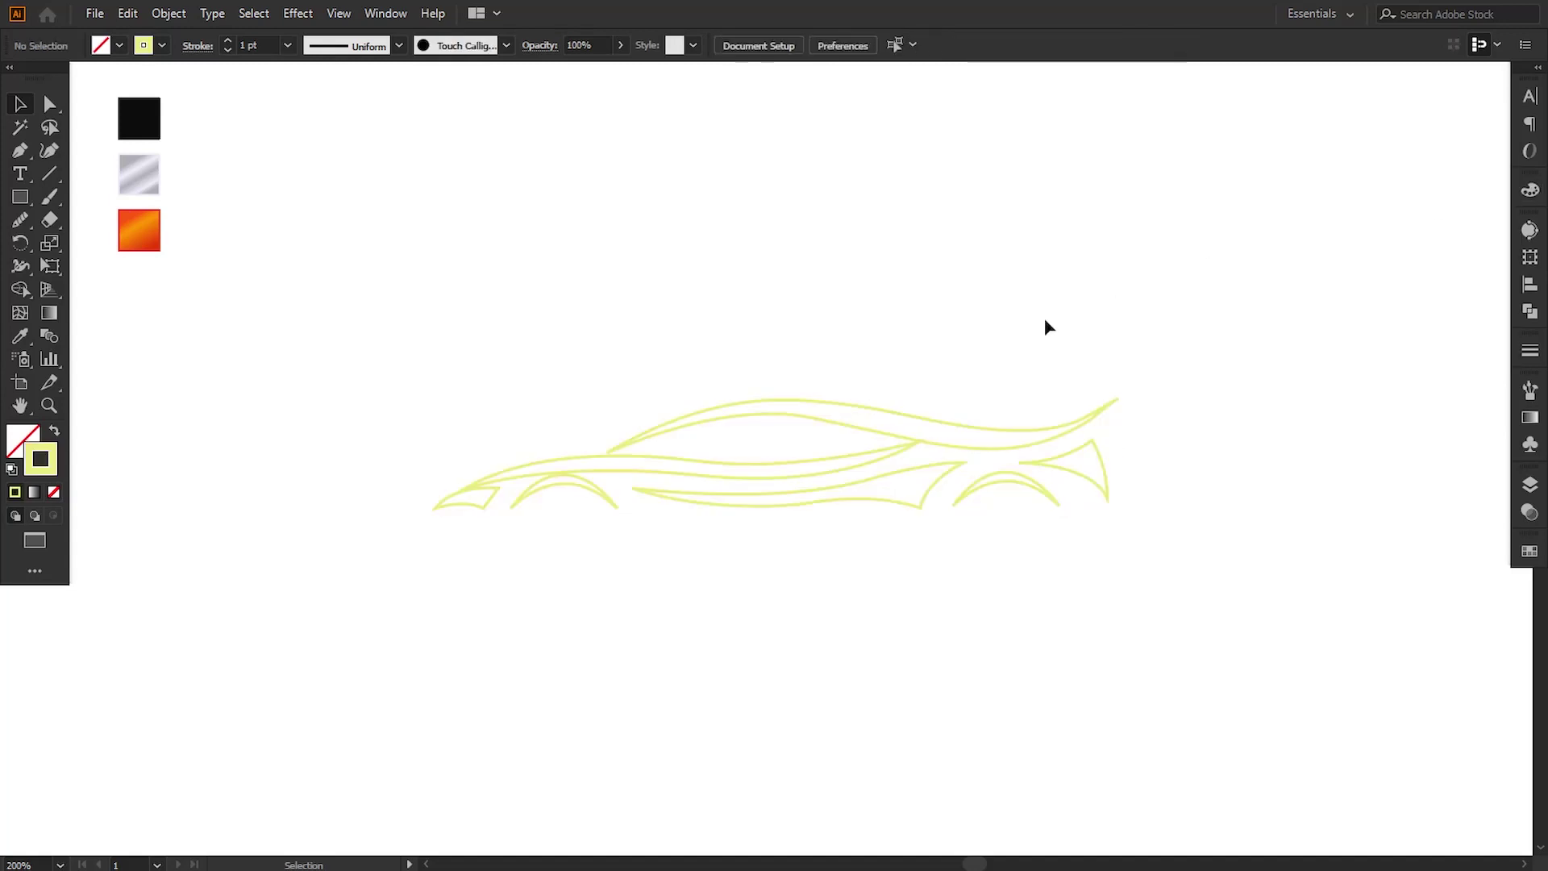
{"action": "left_click", "coordinate": [21, 196]}
Step: Draw a rectangle around the car and enlarge it, raising its top edge
{"action": "left_click_drag", "start_coordinate": [342, 299], "coordinate": [1370, 708]}
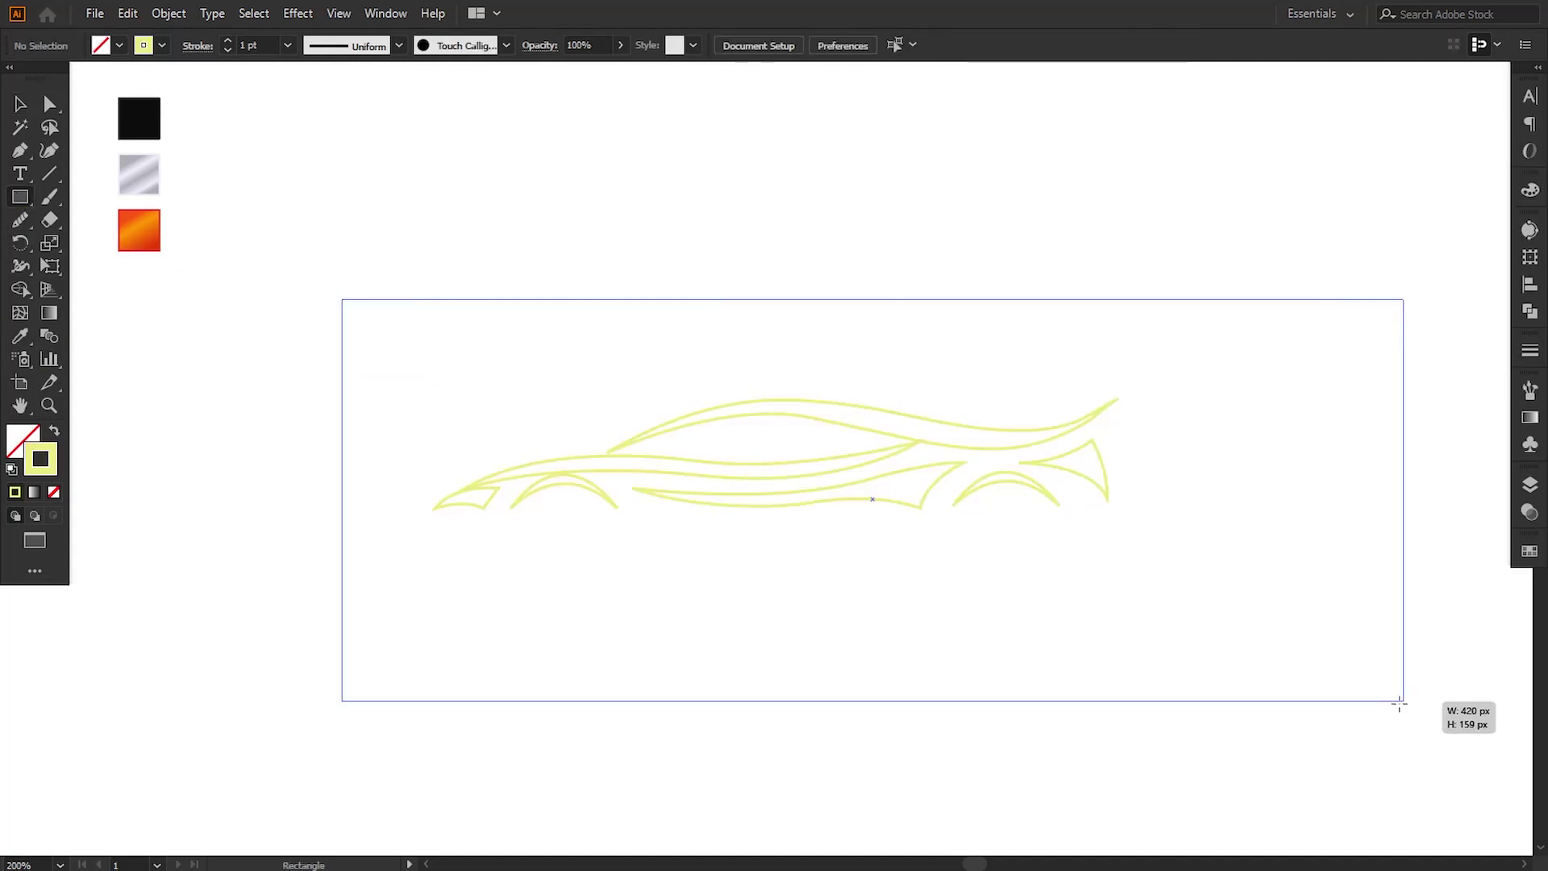
{"action": "left_click", "coordinate": [20, 104]}
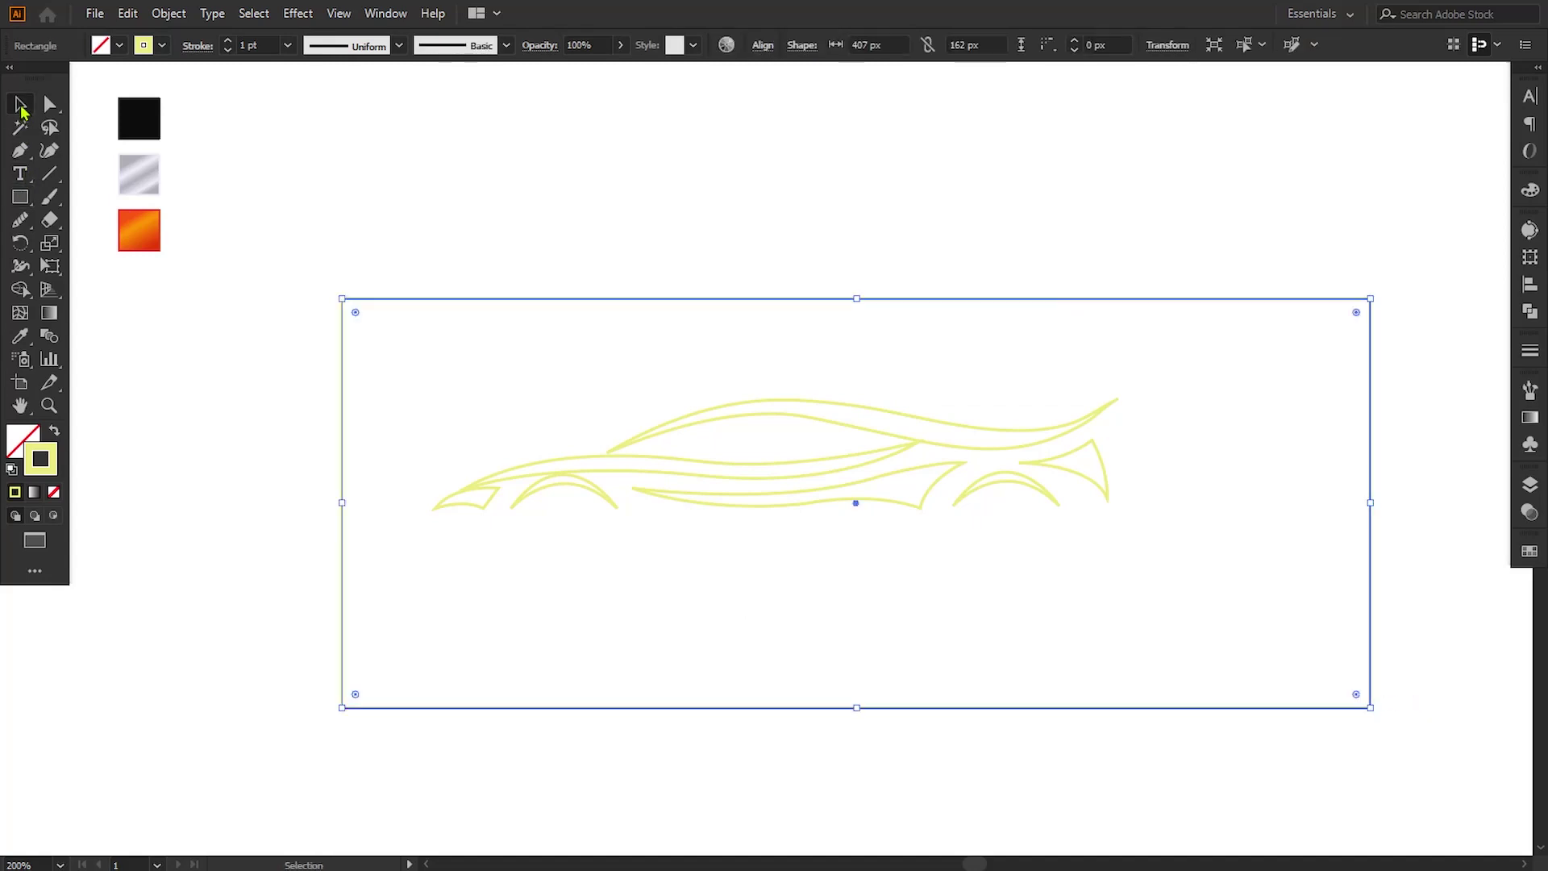
{"action": "left_click_drag", "start_coordinate": [341, 300], "coordinate": [216, 248]}
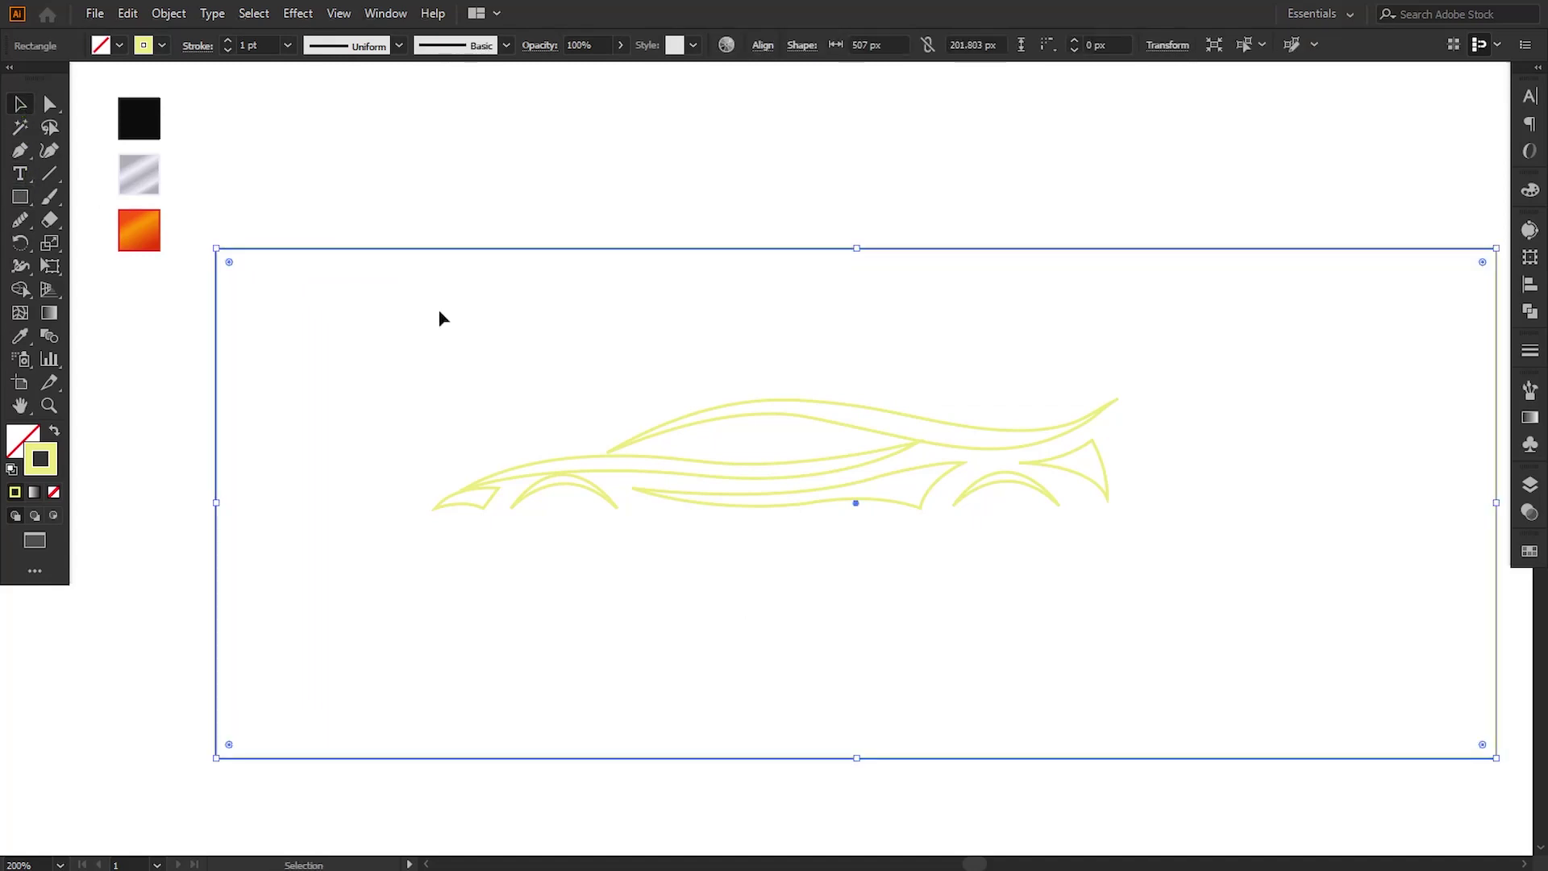
{"action": "left_click_drag", "start_coordinate": [853, 247], "coordinate": [855, 182]}
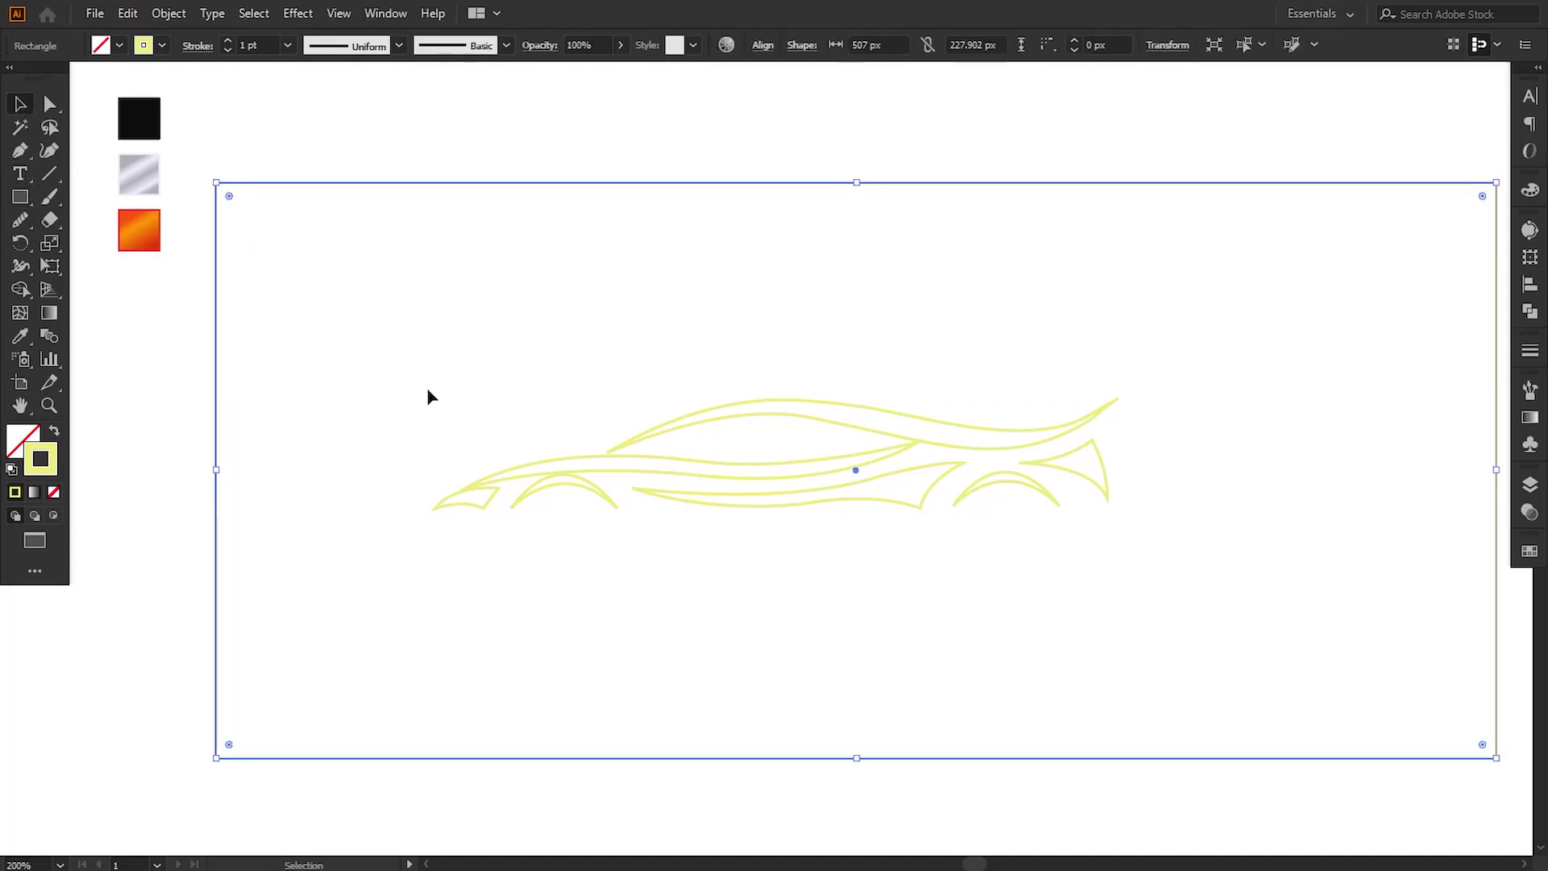
Step: Fill the rectangle black from the swatch and send it to the back
{"action": "left_click", "coordinate": [20, 335]}
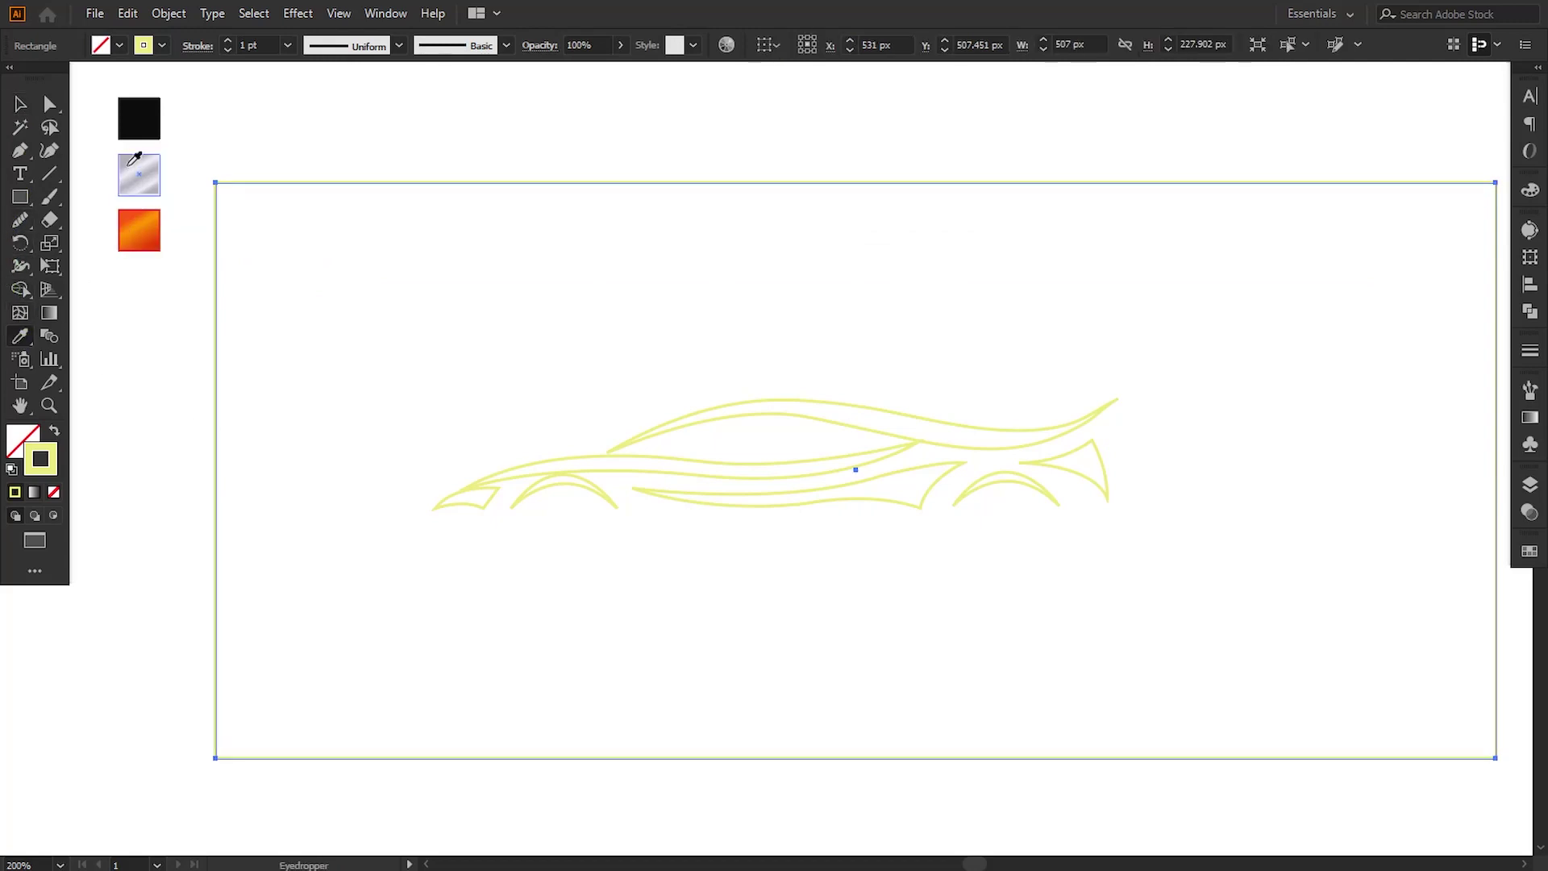
{"action": "left_click", "coordinate": [139, 119]}
{"action": "left_click", "coordinate": [20, 104]}
{"action": "right_click", "coordinate": [671, 452]}
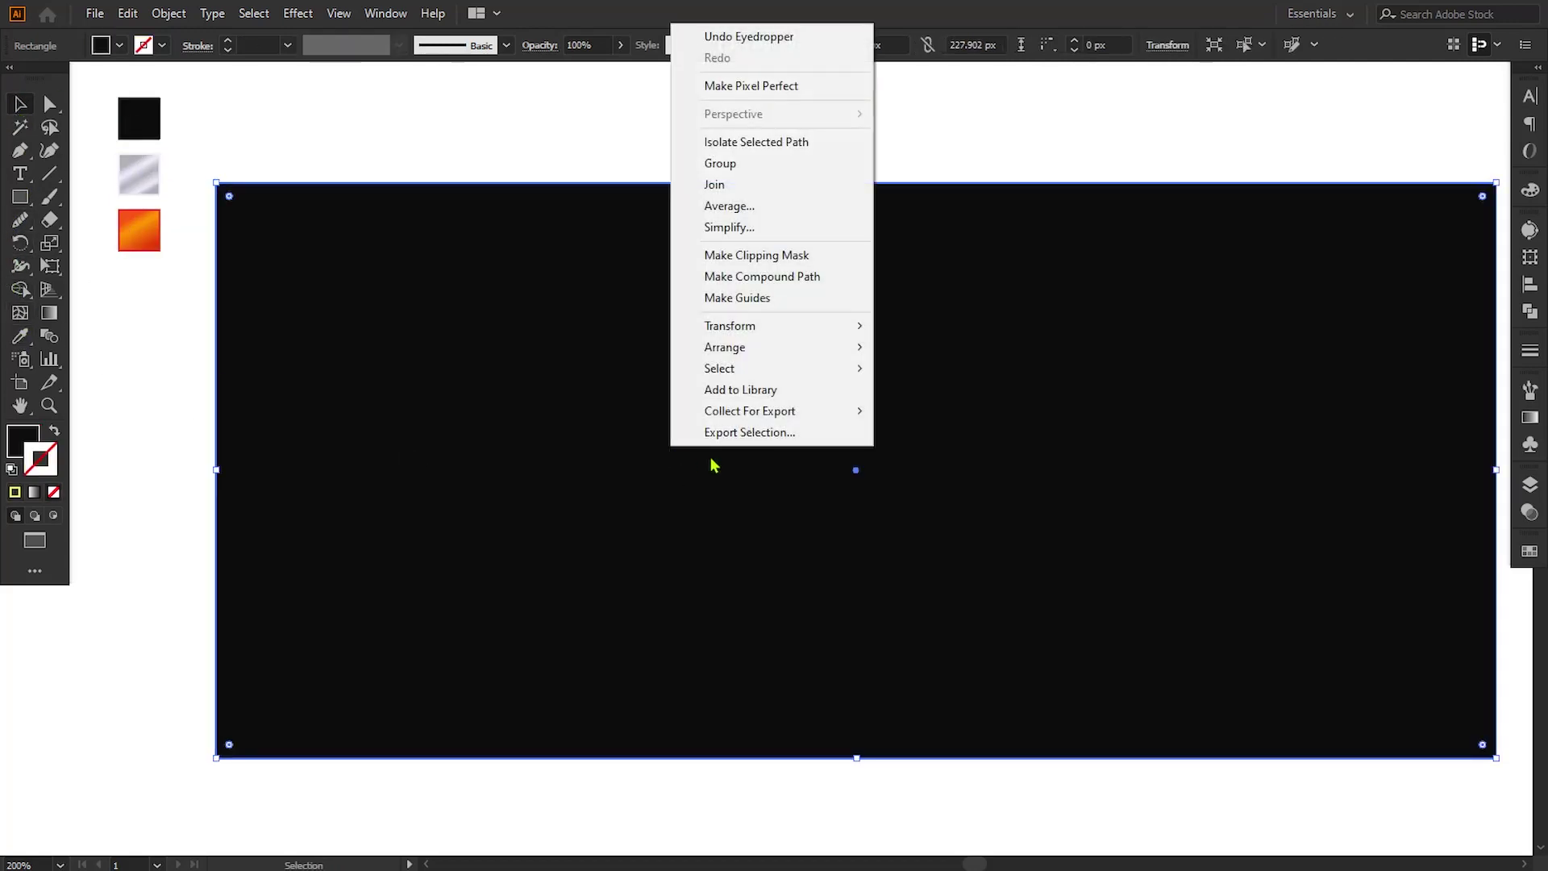
{"action": "left_click", "coordinate": [967, 413]}
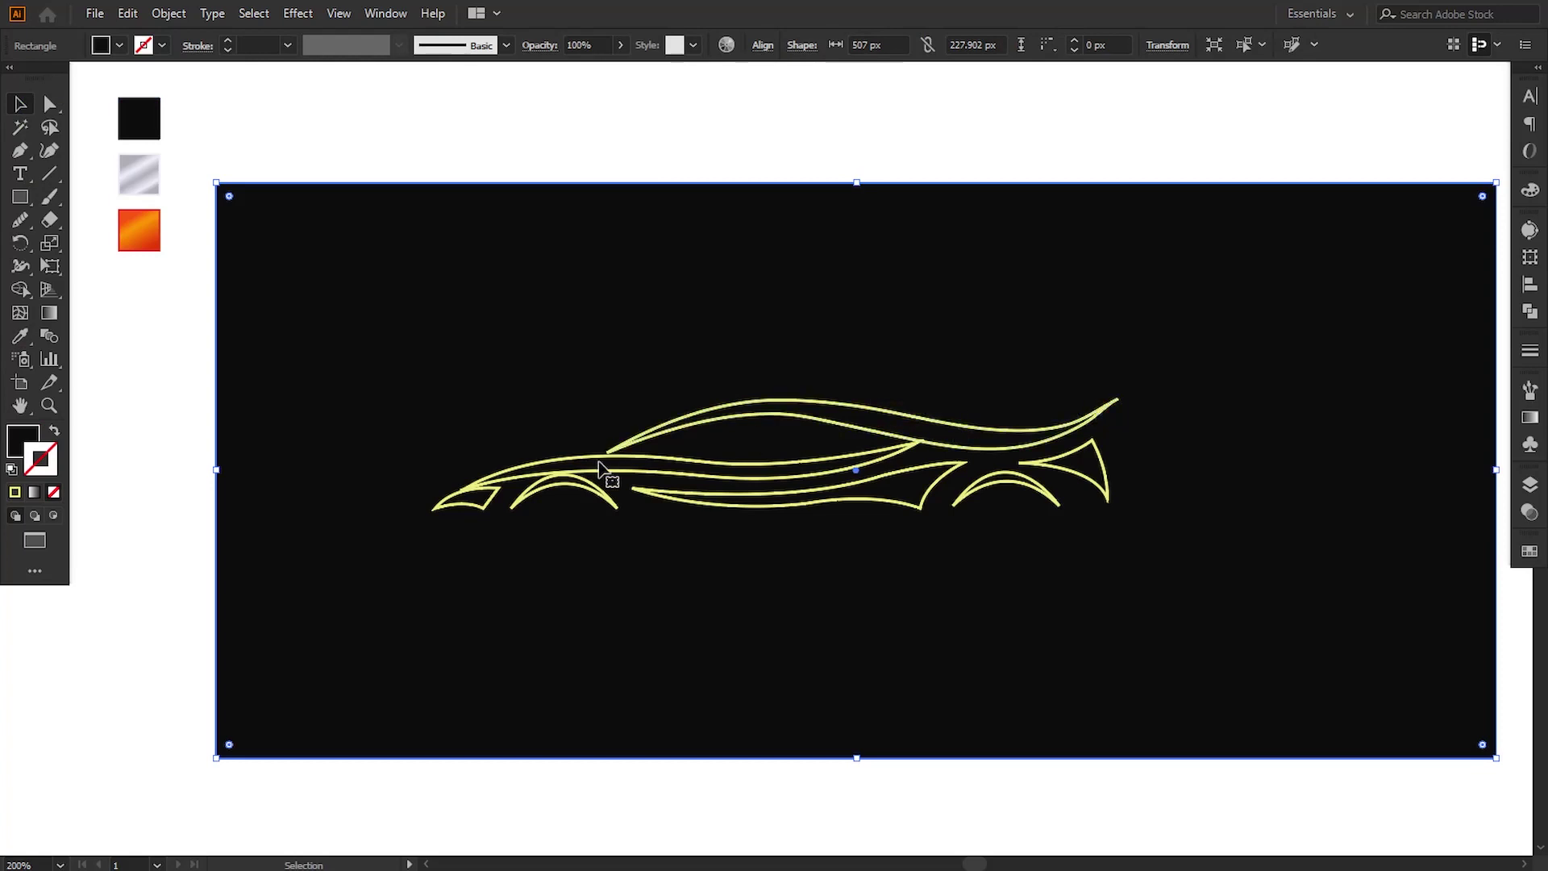
{"action": "left_click", "coordinate": [173, 530]}
Step: Select the roof curve, lower body line and both wheel arches together
{"action": "left_click", "coordinate": [717, 421]}
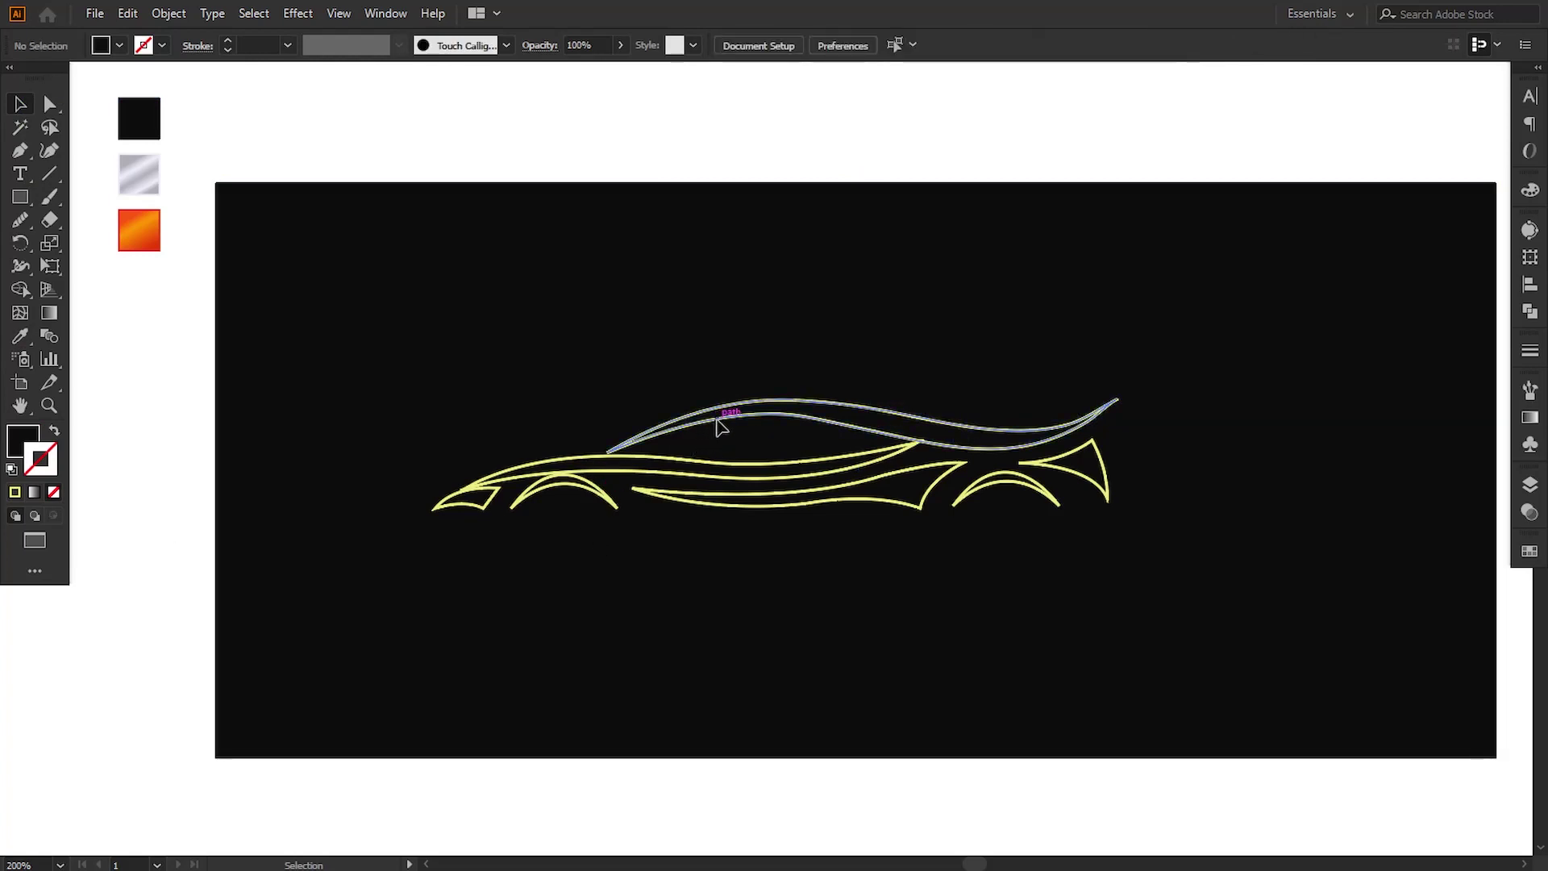
{"action": "left_click", "coordinate": [695, 474], "text": "shift"}
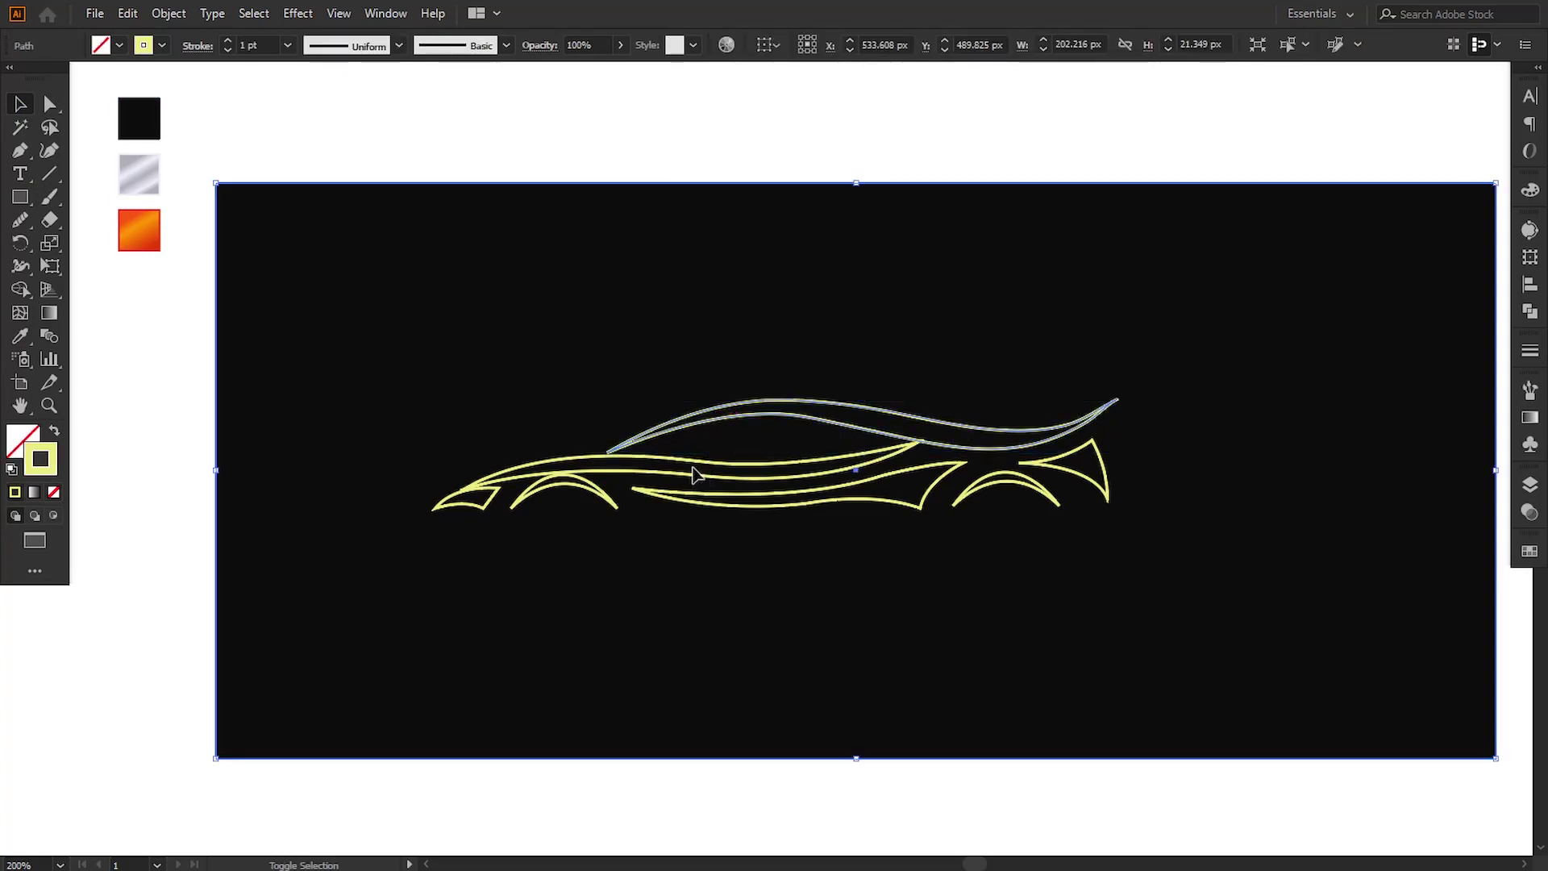
{"action": "left_click", "coordinate": [655, 480], "text": "shift"}
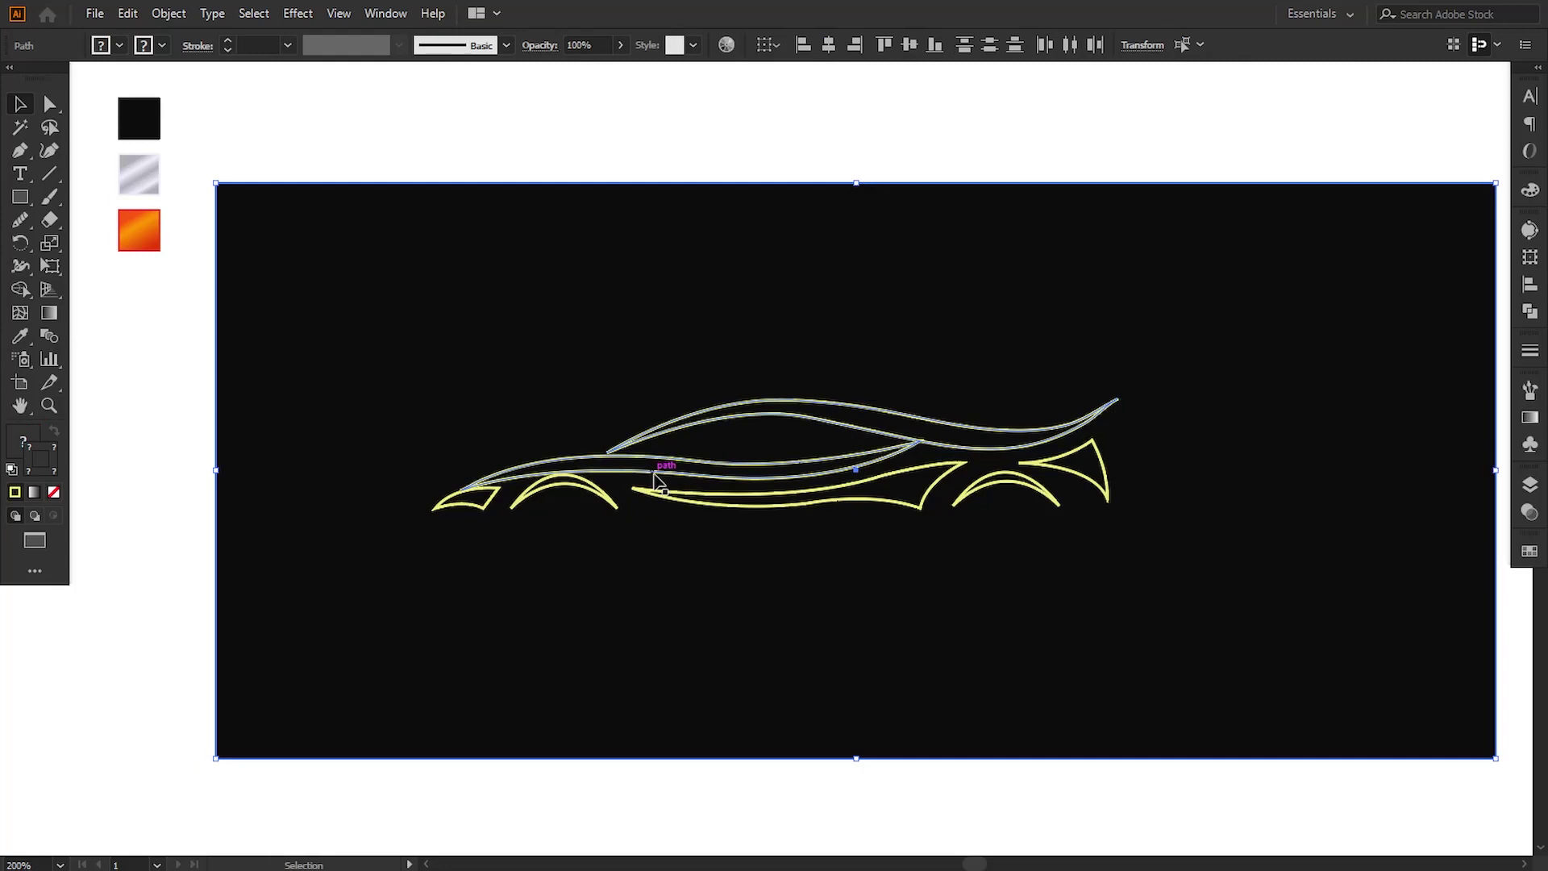
{"action": "left_click", "coordinate": [685, 435], "text": "shift"}
{"action": "left_click", "coordinate": [611, 502], "text": "shift"}
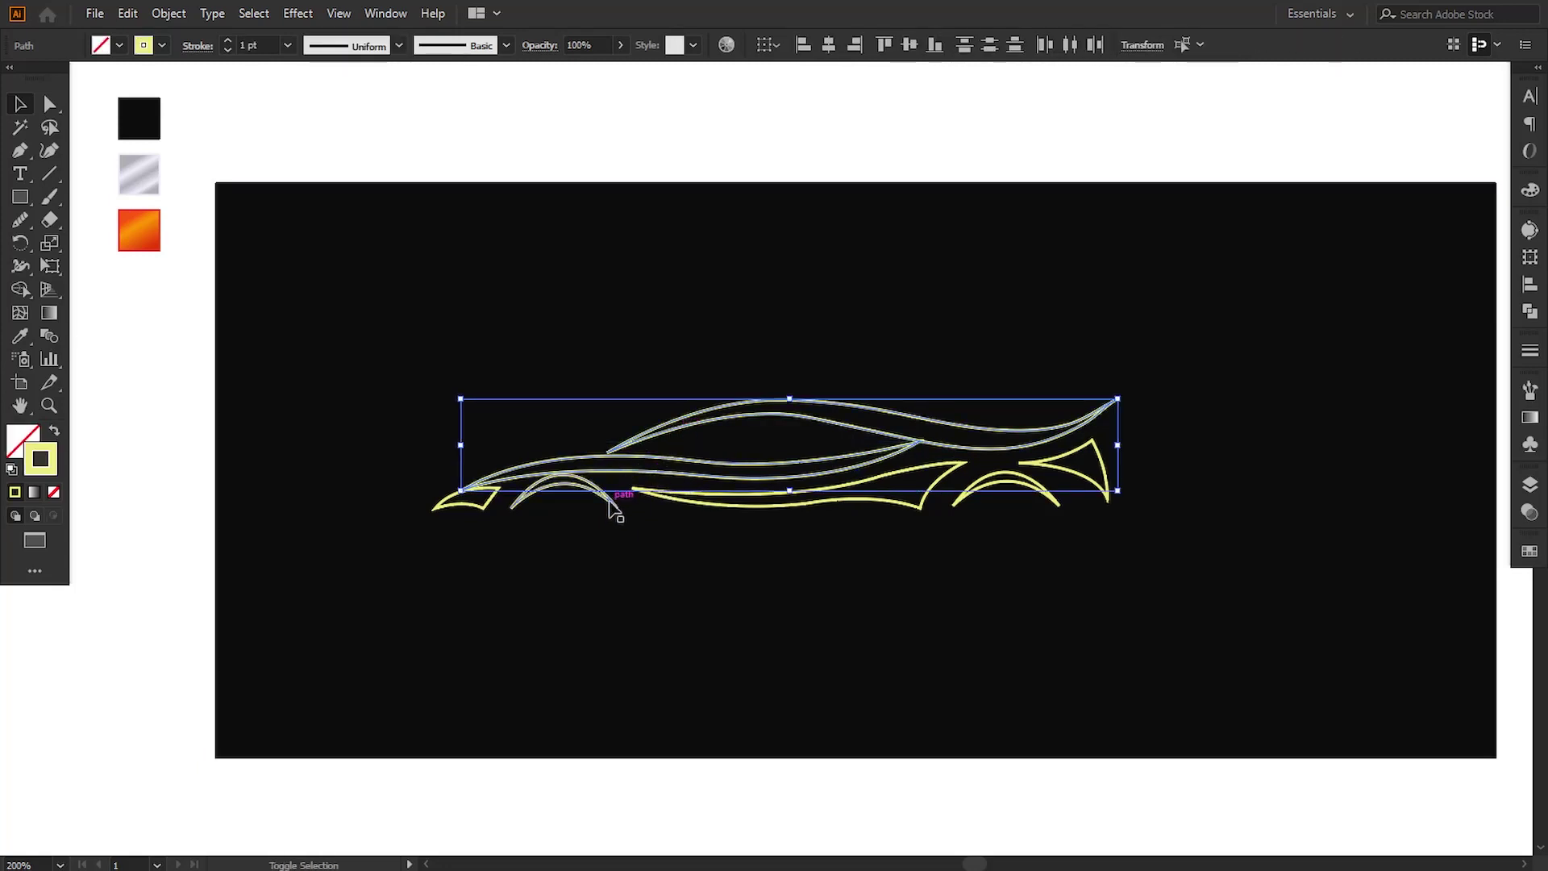
{"action": "left_click", "coordinate": [610, 506], "text": "shift"}
{"action": "left_click", "coordinate": [1046, 493], "text": "shift"}
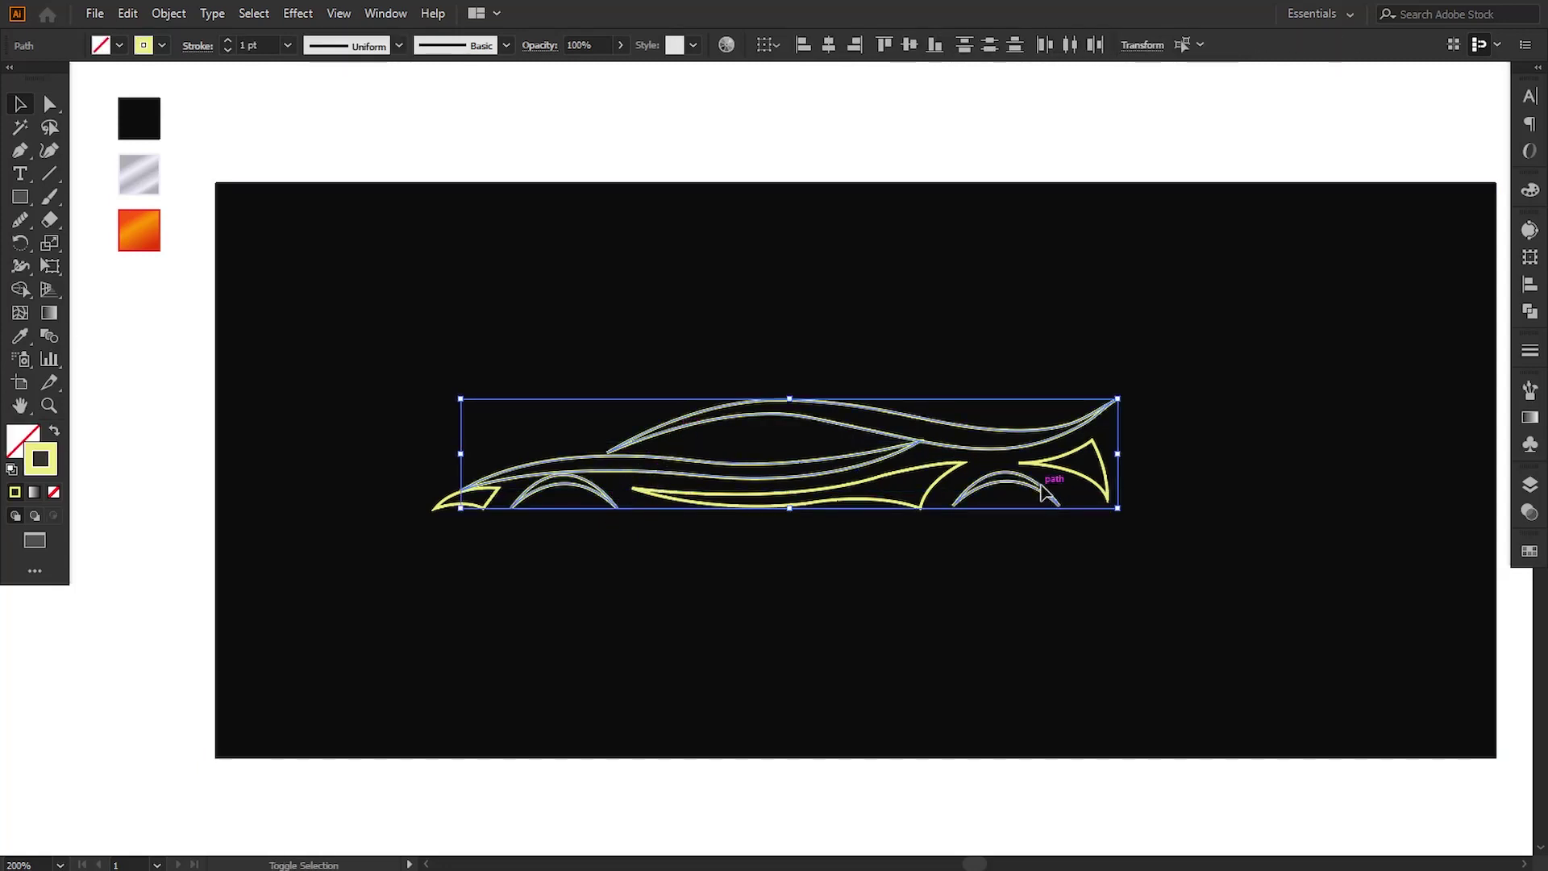
Step: Apply the orange gradient swatch to the selected pieces with the Eyedropper
{"action": "left_click", "coordinate": [21, 342]}
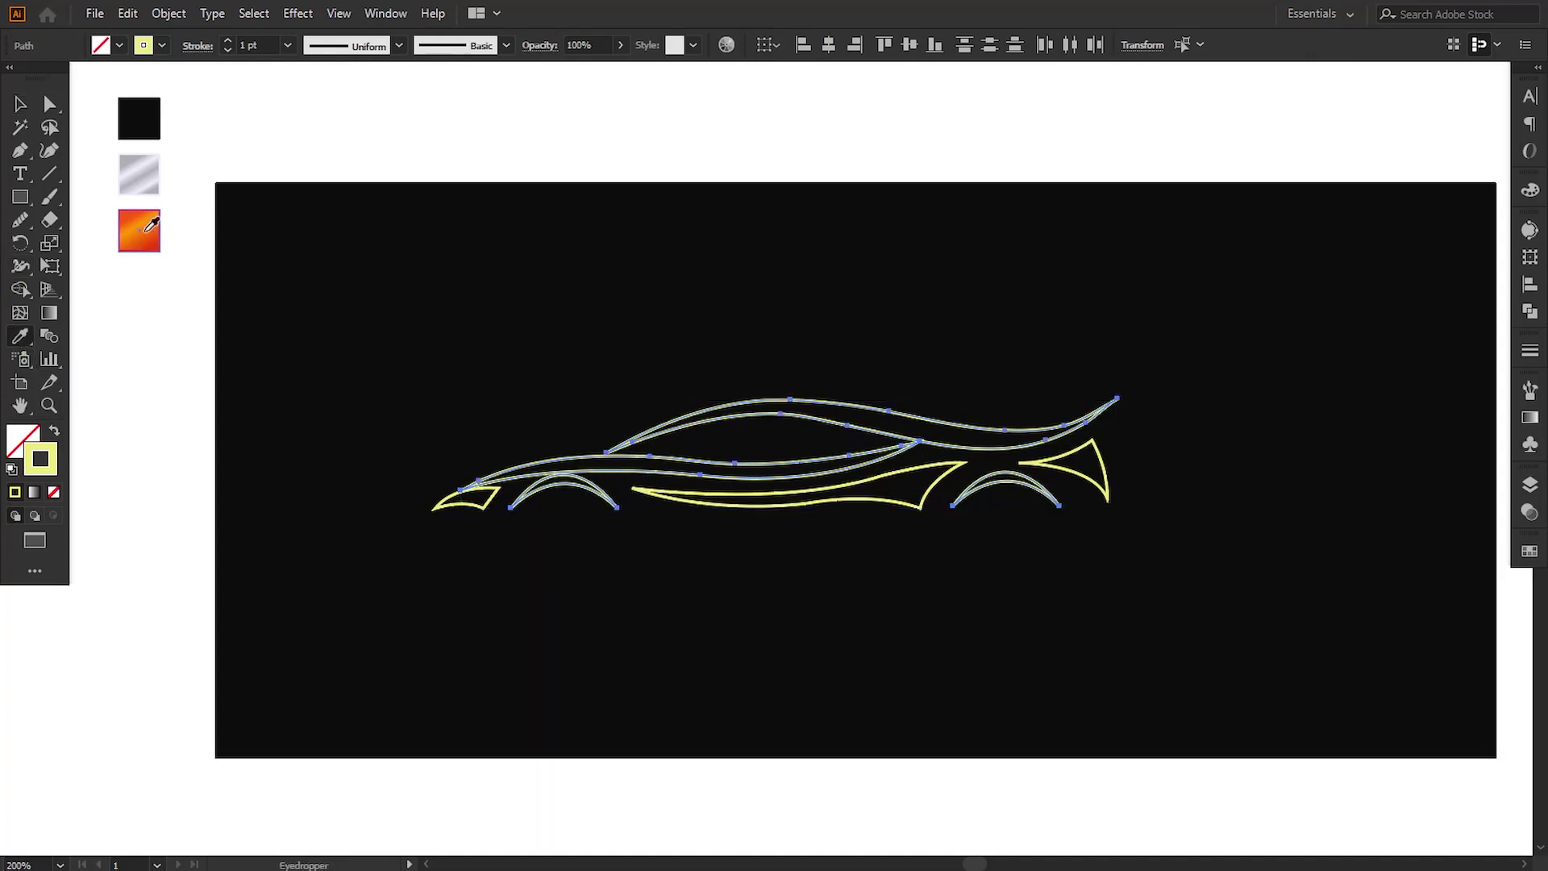
{"action": "left_click", "coordinate": [150, 225]}
{"action": "key", "text": "g"}
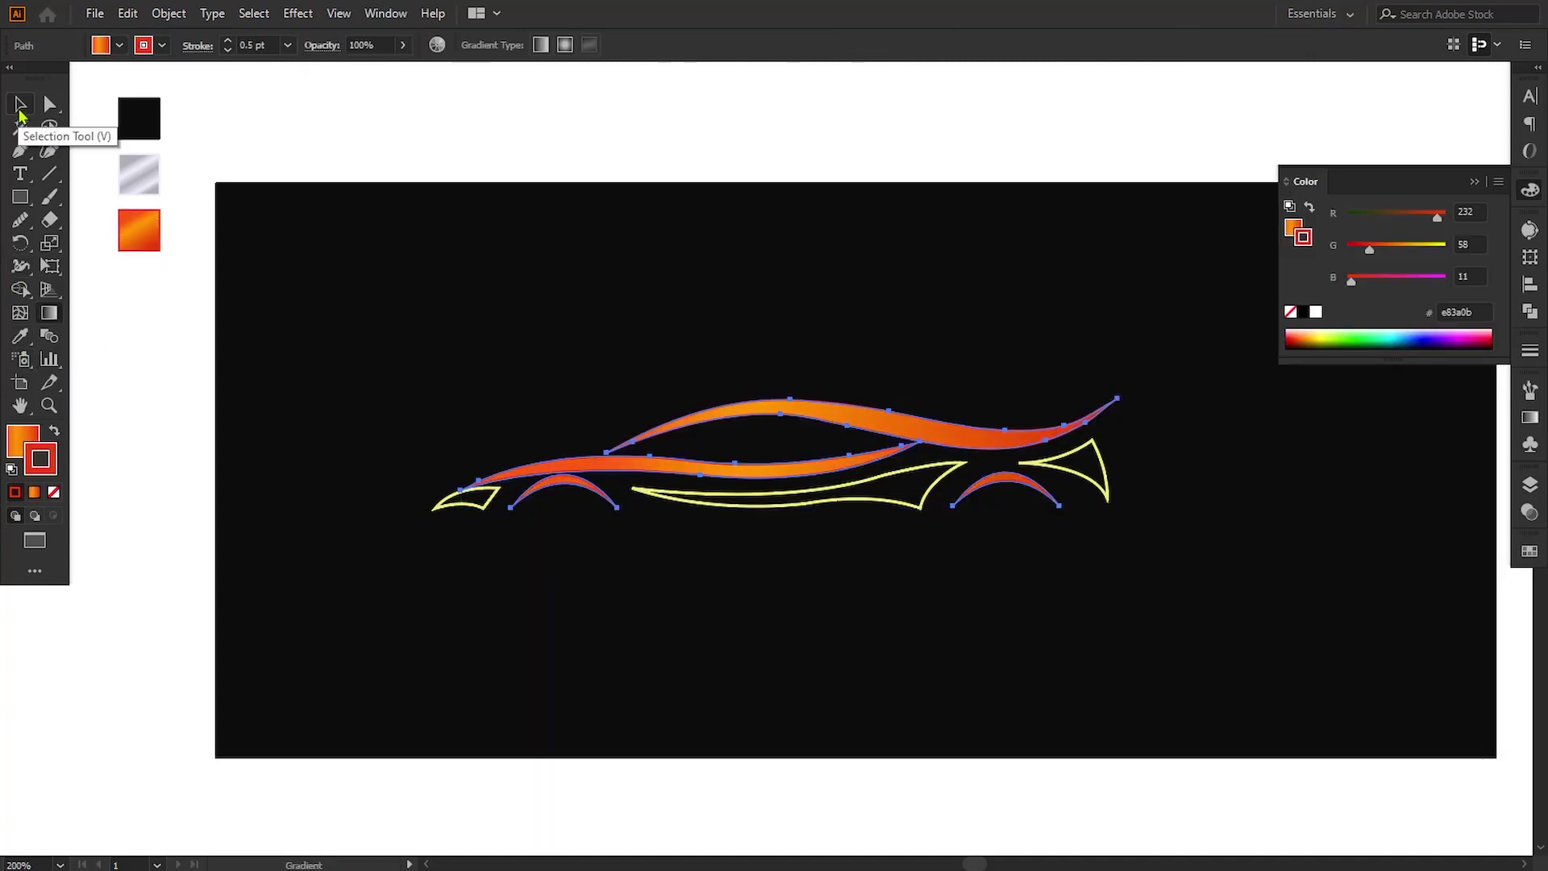
{"action": "left_click", "coordinate": [21, 112]}
{"action": "left_click", "coordinate": [93, 348]}
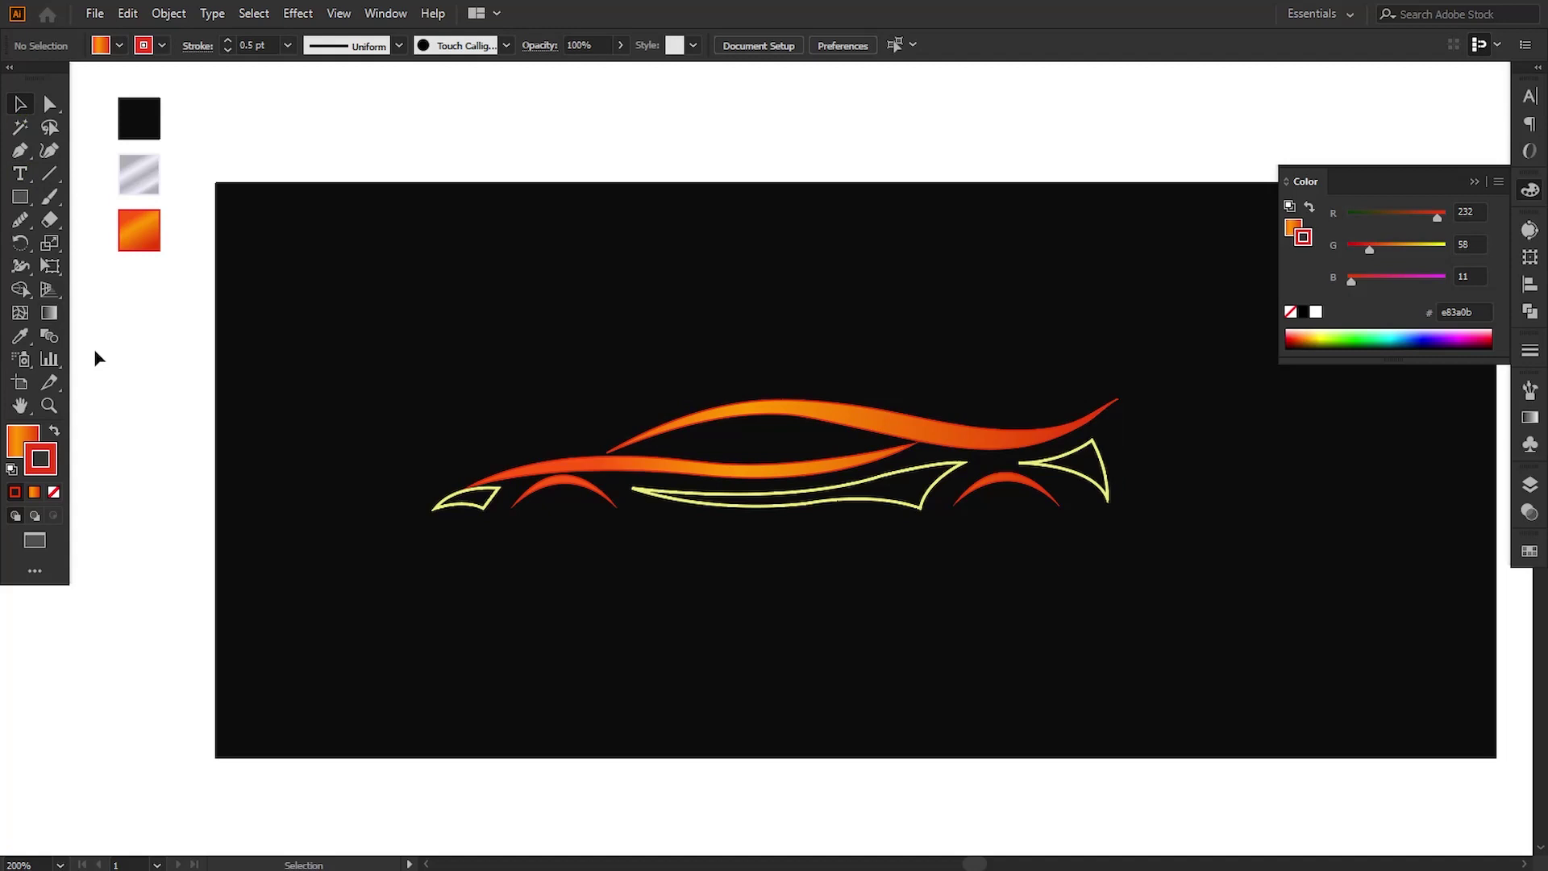
{"action": "left_click", "coordinate": [608, 474]}
Step: Run the orange gradient lengthwise along the lower body line
{"action": "key", "text": "g"}
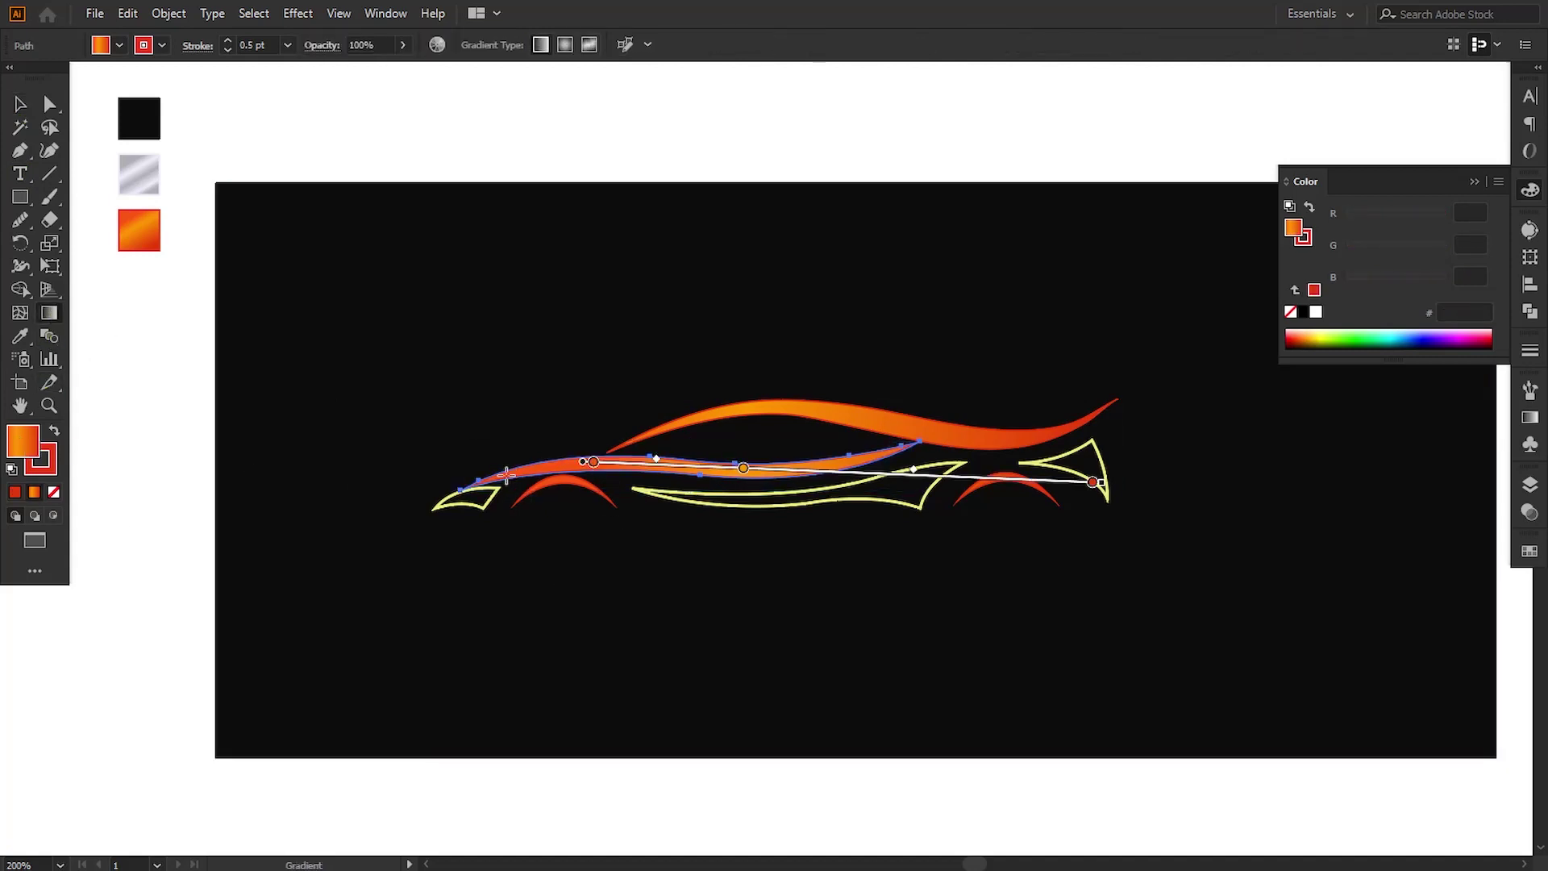
{"action": "left_click_drag", "start_coordinate": [478, 474], "coordinate": [899, 459]}
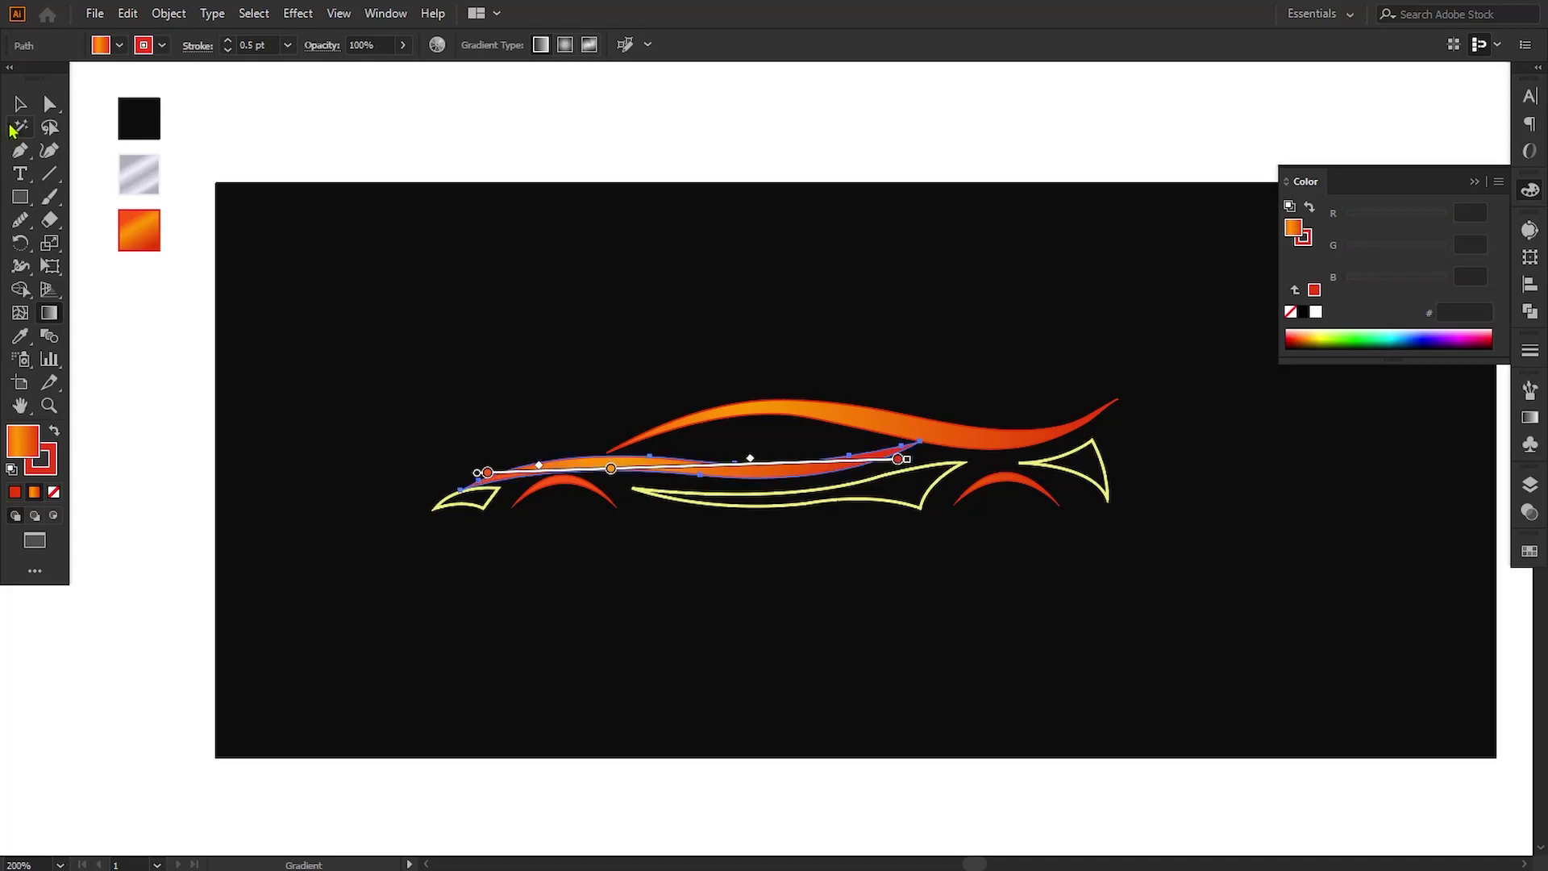
{"action": "left_click", "coordinate": [20, 103]}
{"action": "left_click", "coordinate": [129, 331]}
Step: Re-angle the orange gradient across the front and rear wheel arches
{"action": "left_click", "coordinate": [530, 506]}
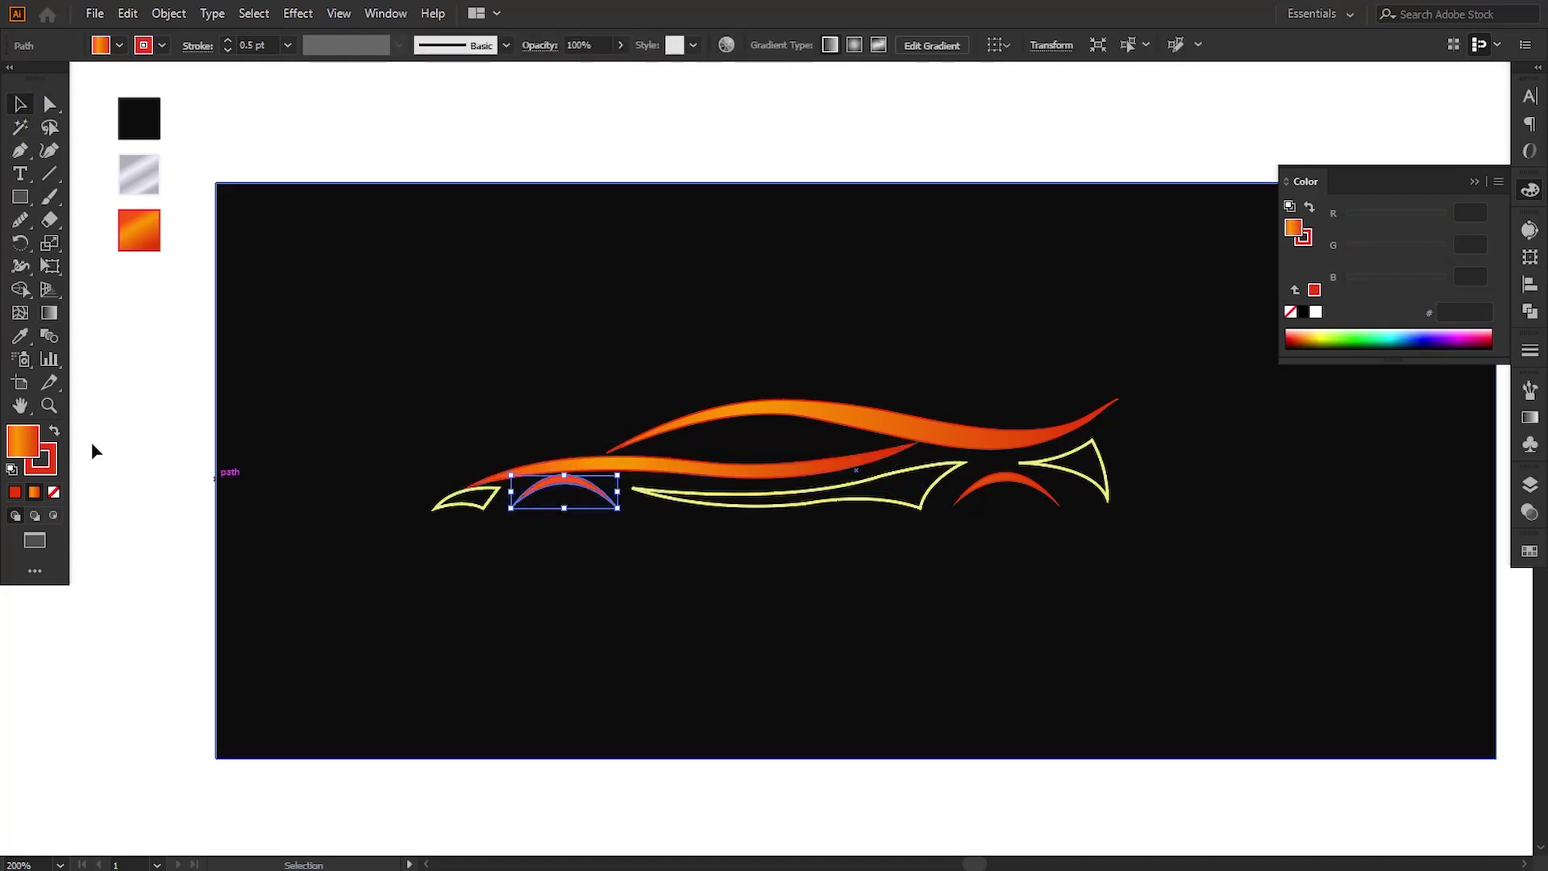
{"action": "left_click", "coordinate": [49, 314]}
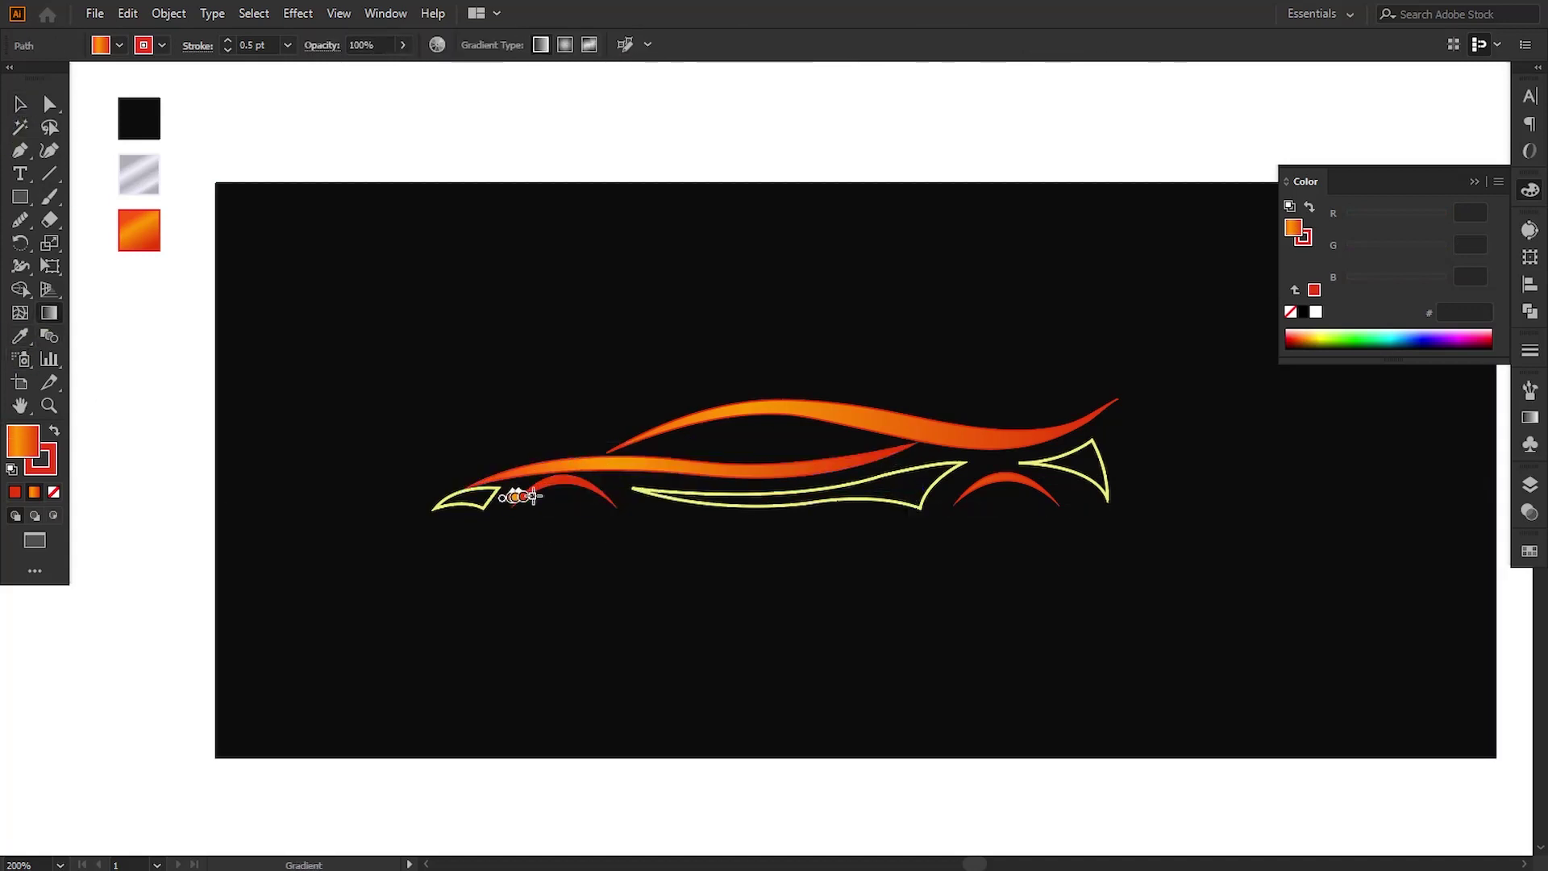
{"action": "left_click_drag", "start_coordinate": [512, 490], "coordinate": [629, 494]}
{"action": "left_click", "coordinate": [20, 103]}
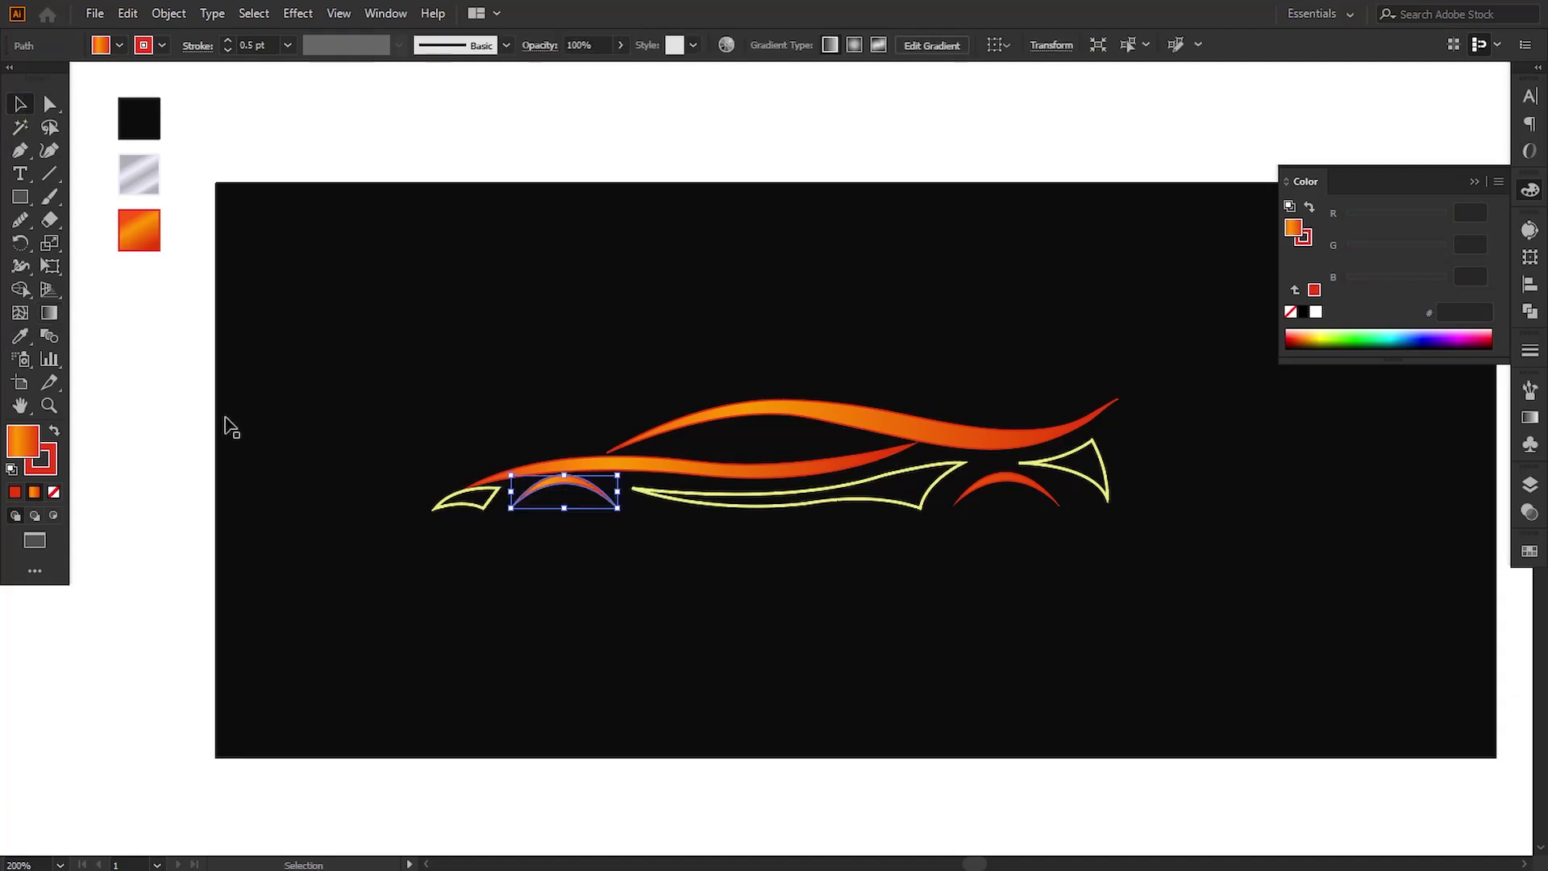
{"action": "left_click", "coordinate": [234, 436]}
{"action": "left_click", "coordinate": [1000, 487]}
{"action": "key", "text": "g"}
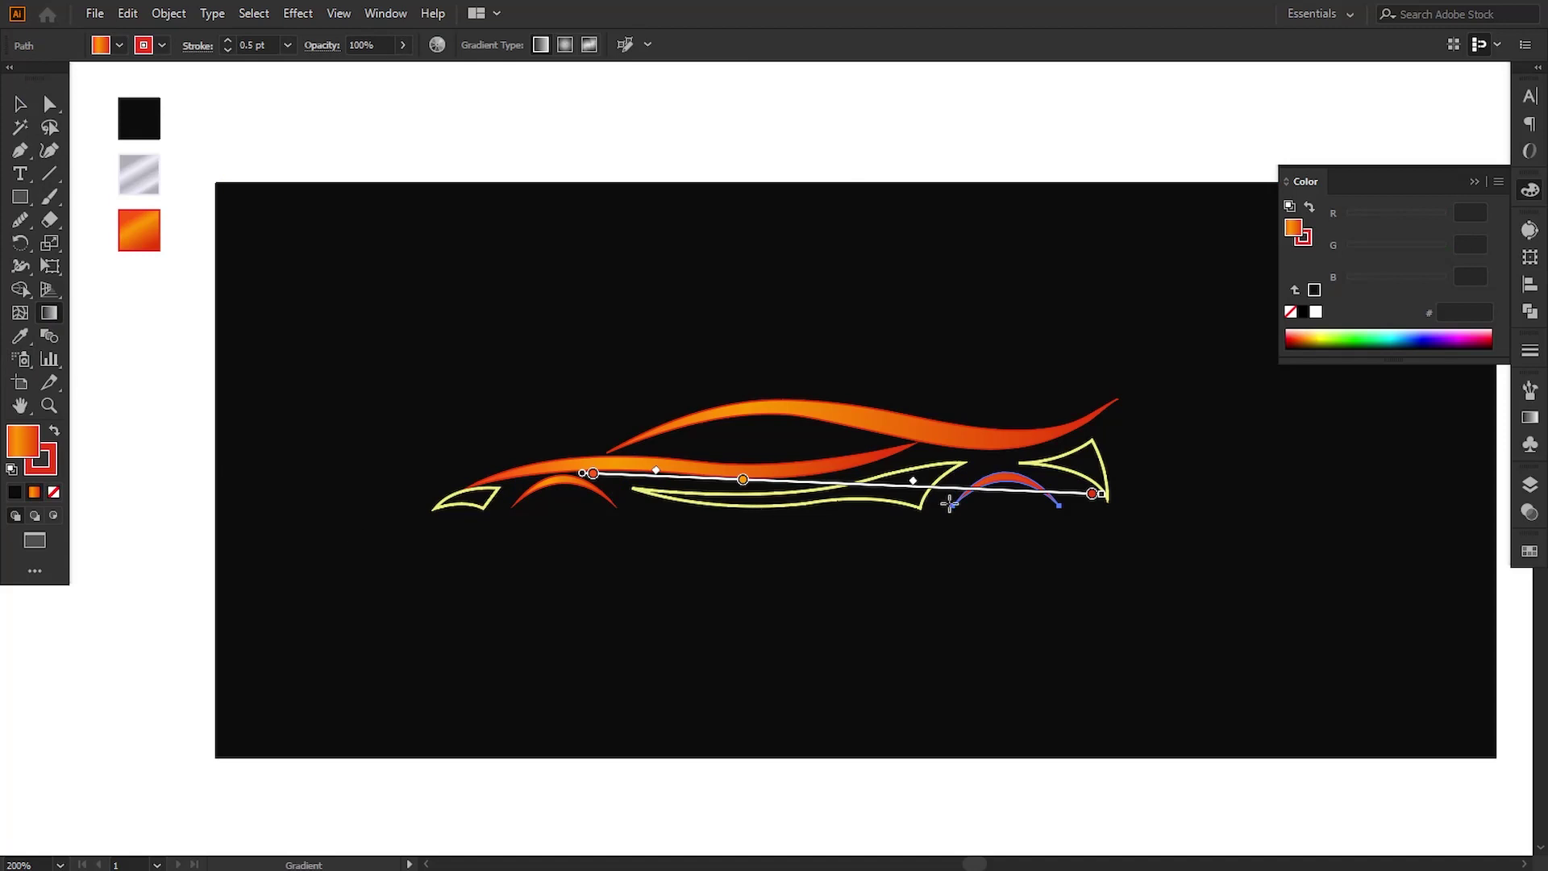
{"action": "left_click_drag", "start_coordinate": [950, 488], "coordinate": [1077, 494]}
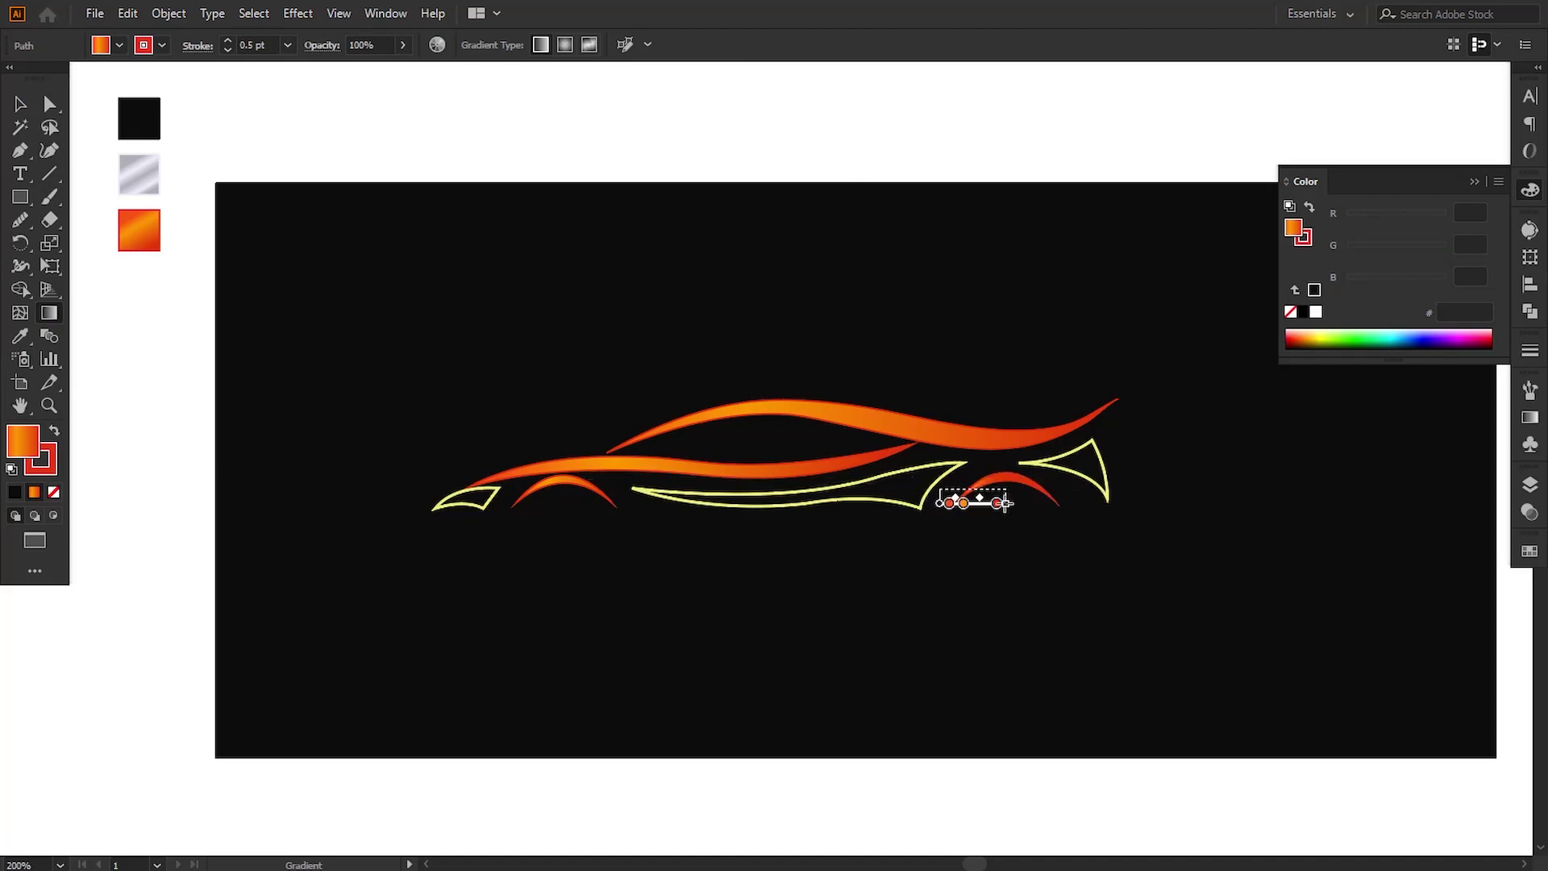
{"action": "left_click", "coordinate": [20, 107]}
Step: Select the remaining pale yellow lower body and rear pieces
{"action": "left_click", "coordinate": [145, 321]}
{"action": "left_click", "coordinate": [891, 506]}
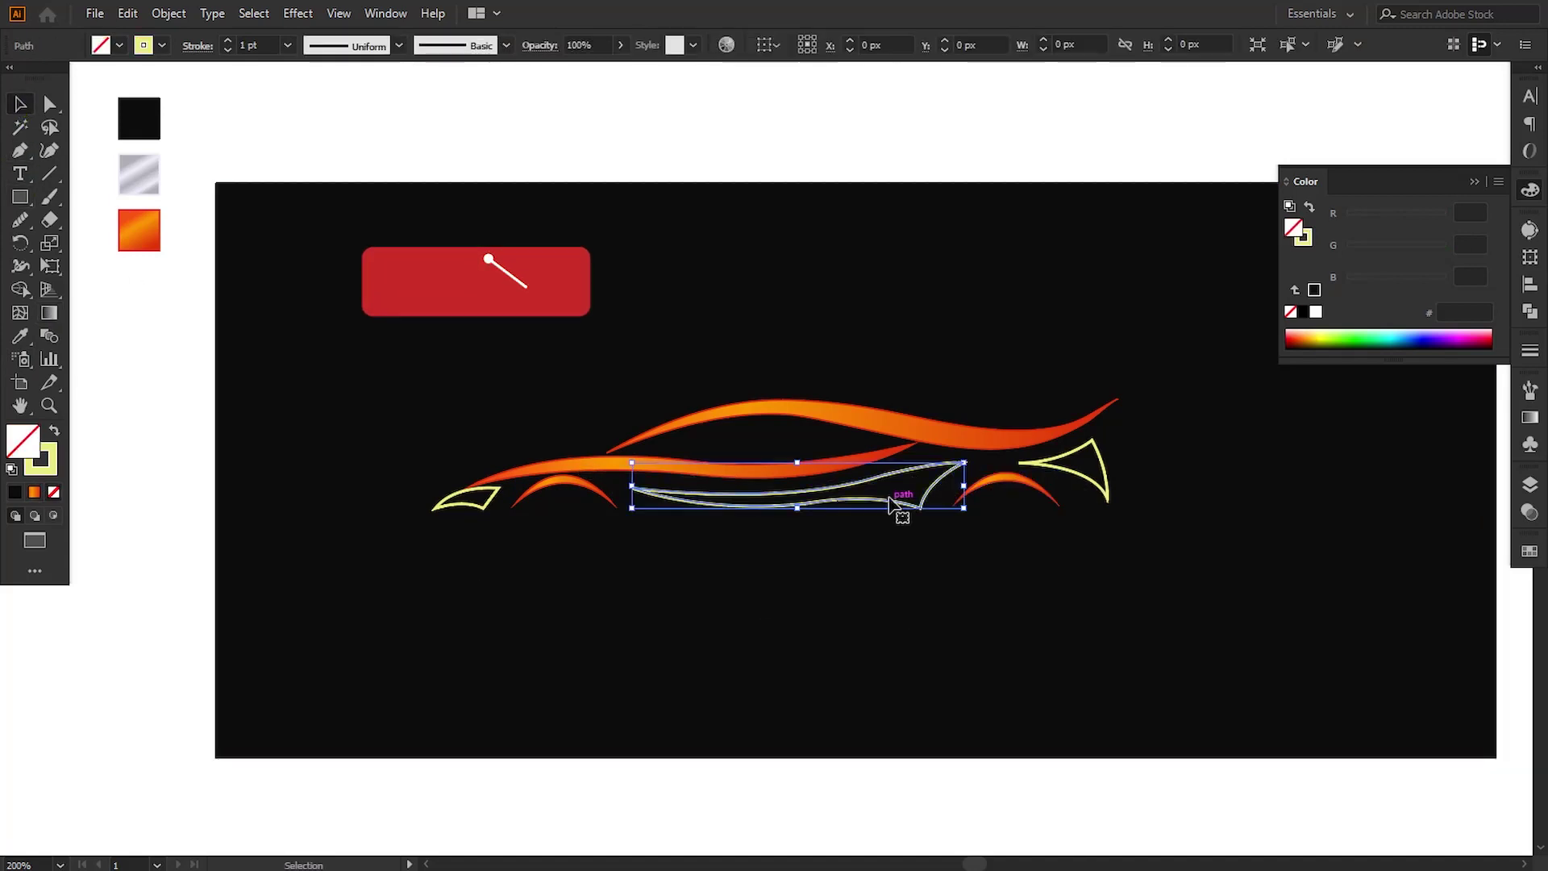
{"action": "left_click", "coordinate": [1101, 489]}
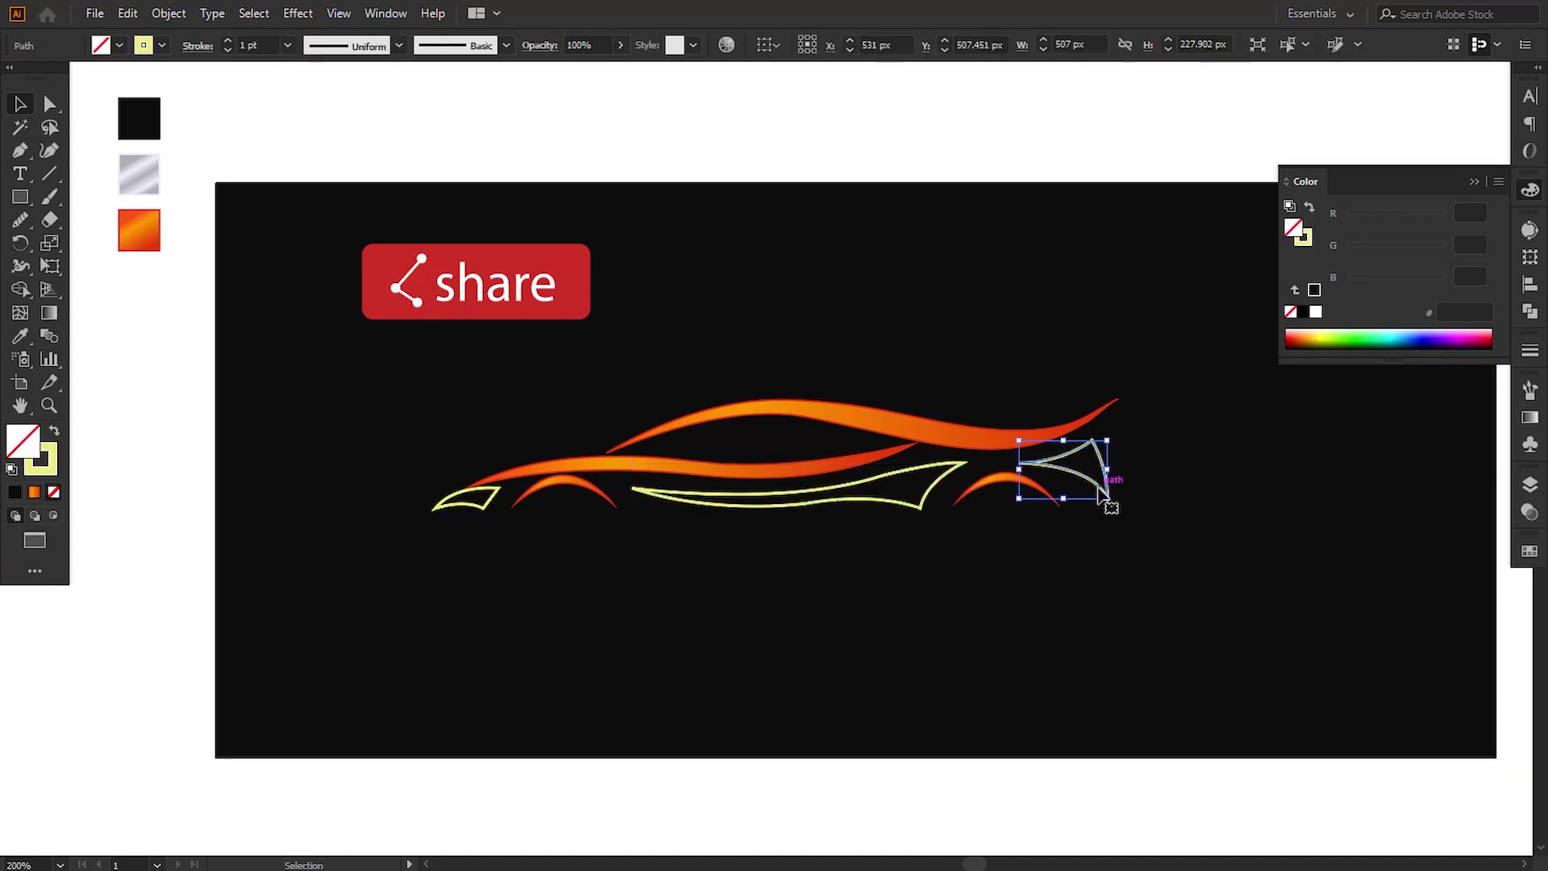
{"action": "left_click", "coordinate": [874, 506], "text": "shift"}
Step: Apply the silver gradient swatch to the three yellow pieces
{"action": "left_click", "coordinate": [476, 506], "text": "shift"}
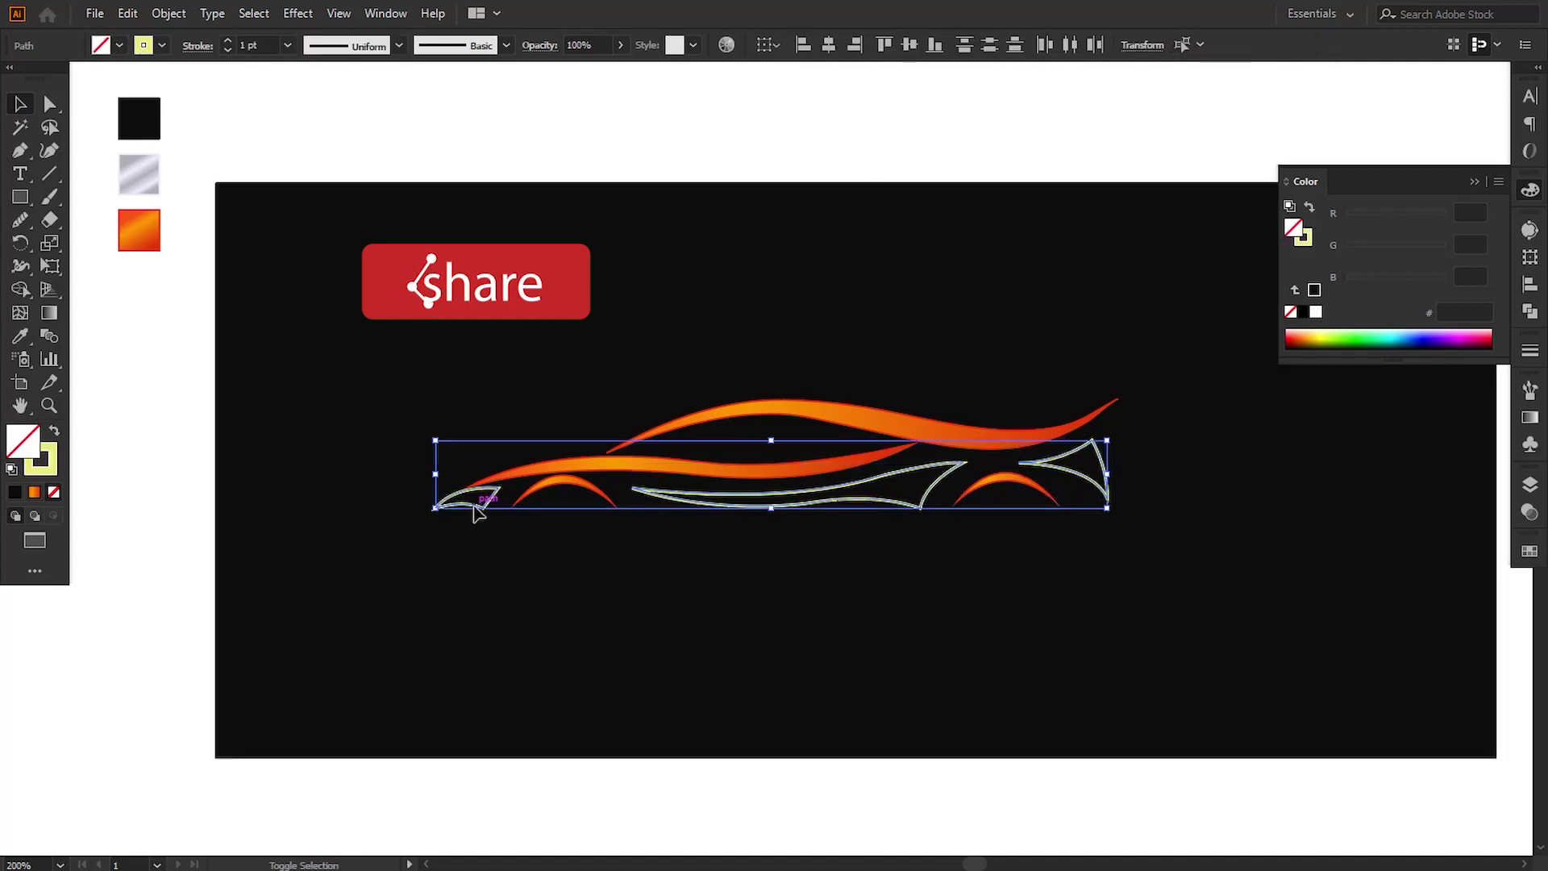
{"action": "left_click", "coordinate": [20, 335]}
{"action": "left_click", "coordinate": [138, 173]}
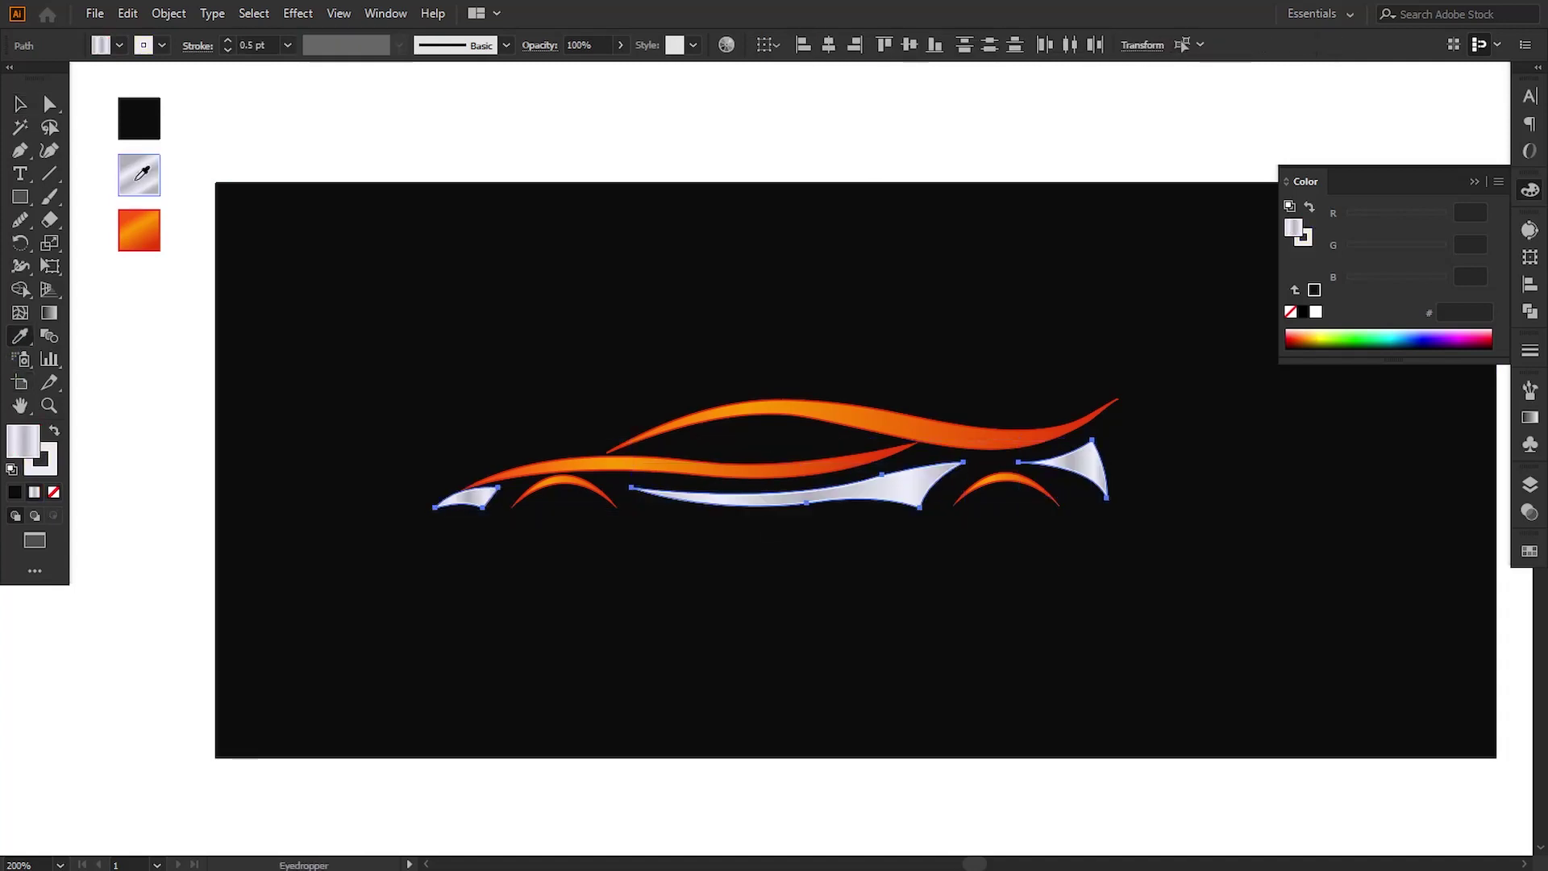
{"action": "left_click", "coordinate": [20, 104]}
{"action": "left_click", "coordinate": [404, 501]}
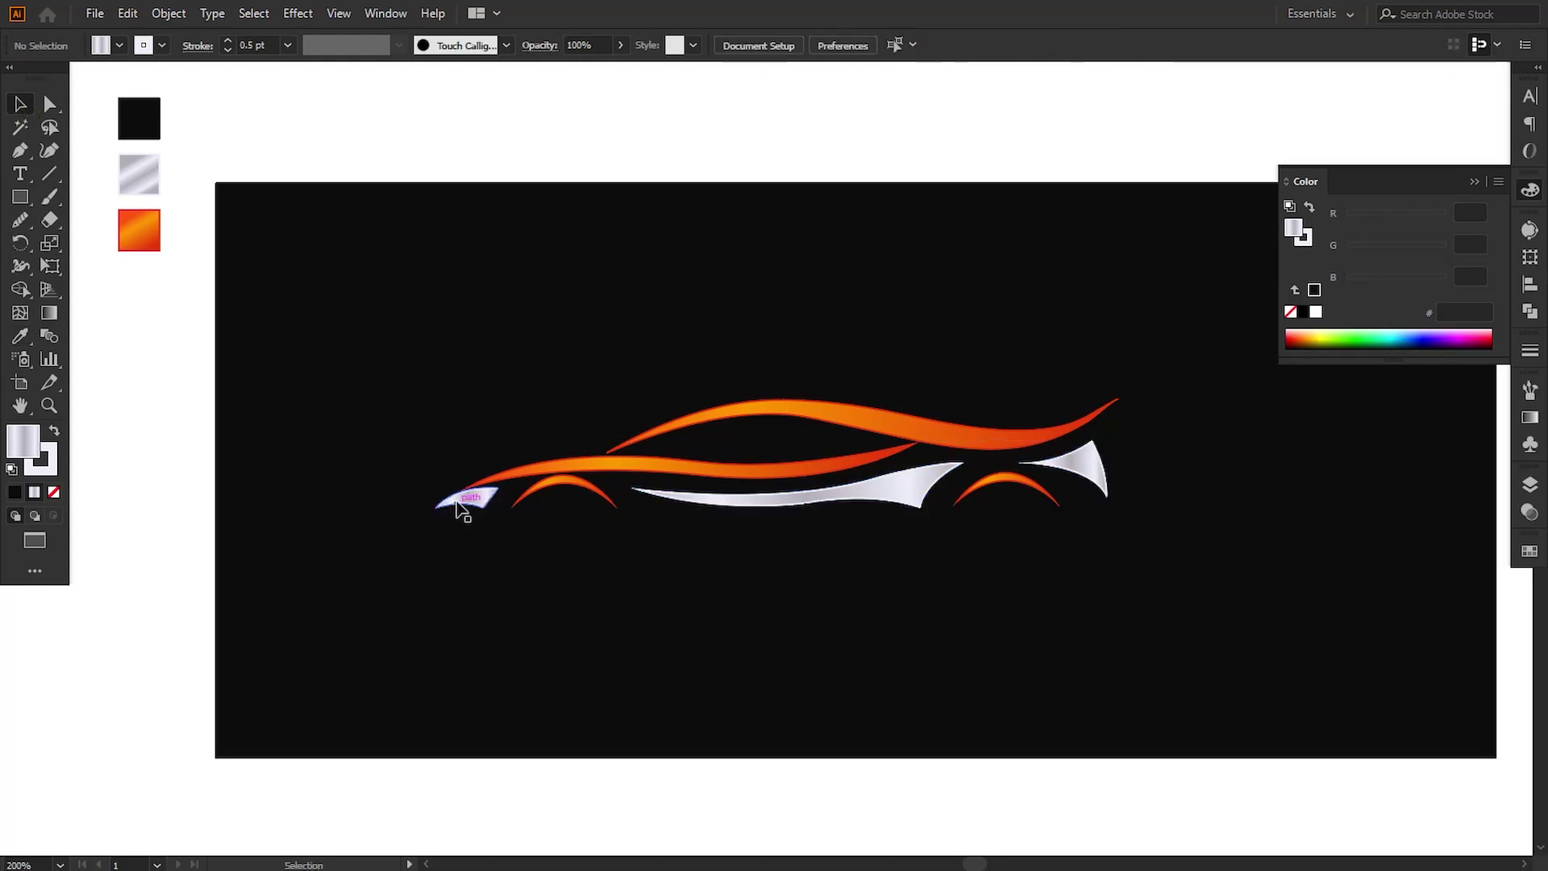
Step: Re-run the silver gradient across the nose piece and along the lower side panel
{"action": "left_click", "coordinate": [457, 506]}
{"action": "key", "text": "g"}
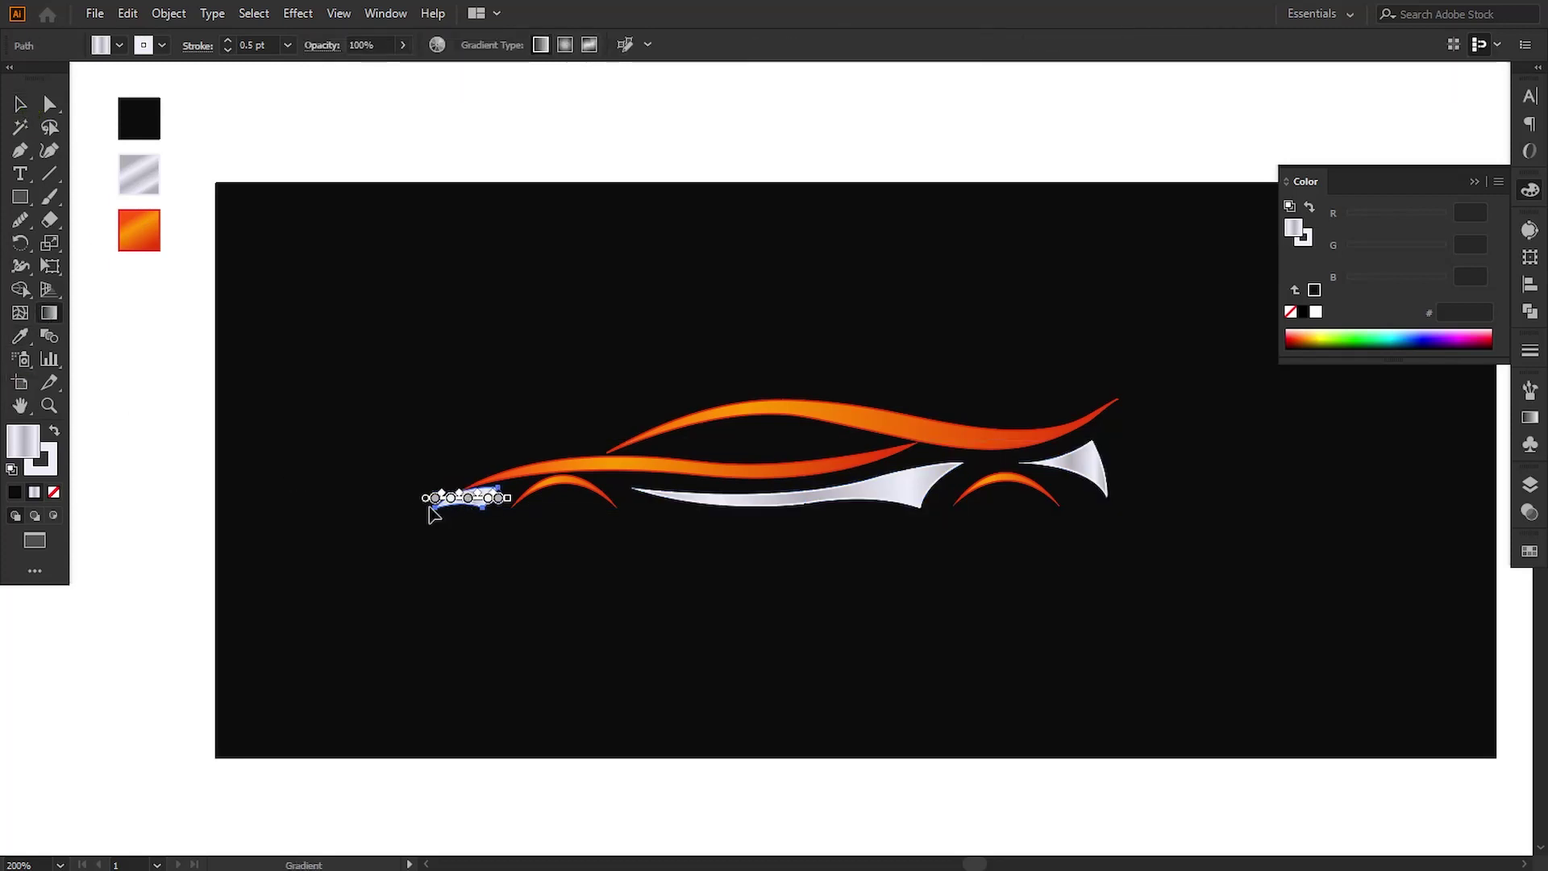
{"action": "left_click_drag", "start_coordinate": [425, 513], "coordinate": [492, 509]}
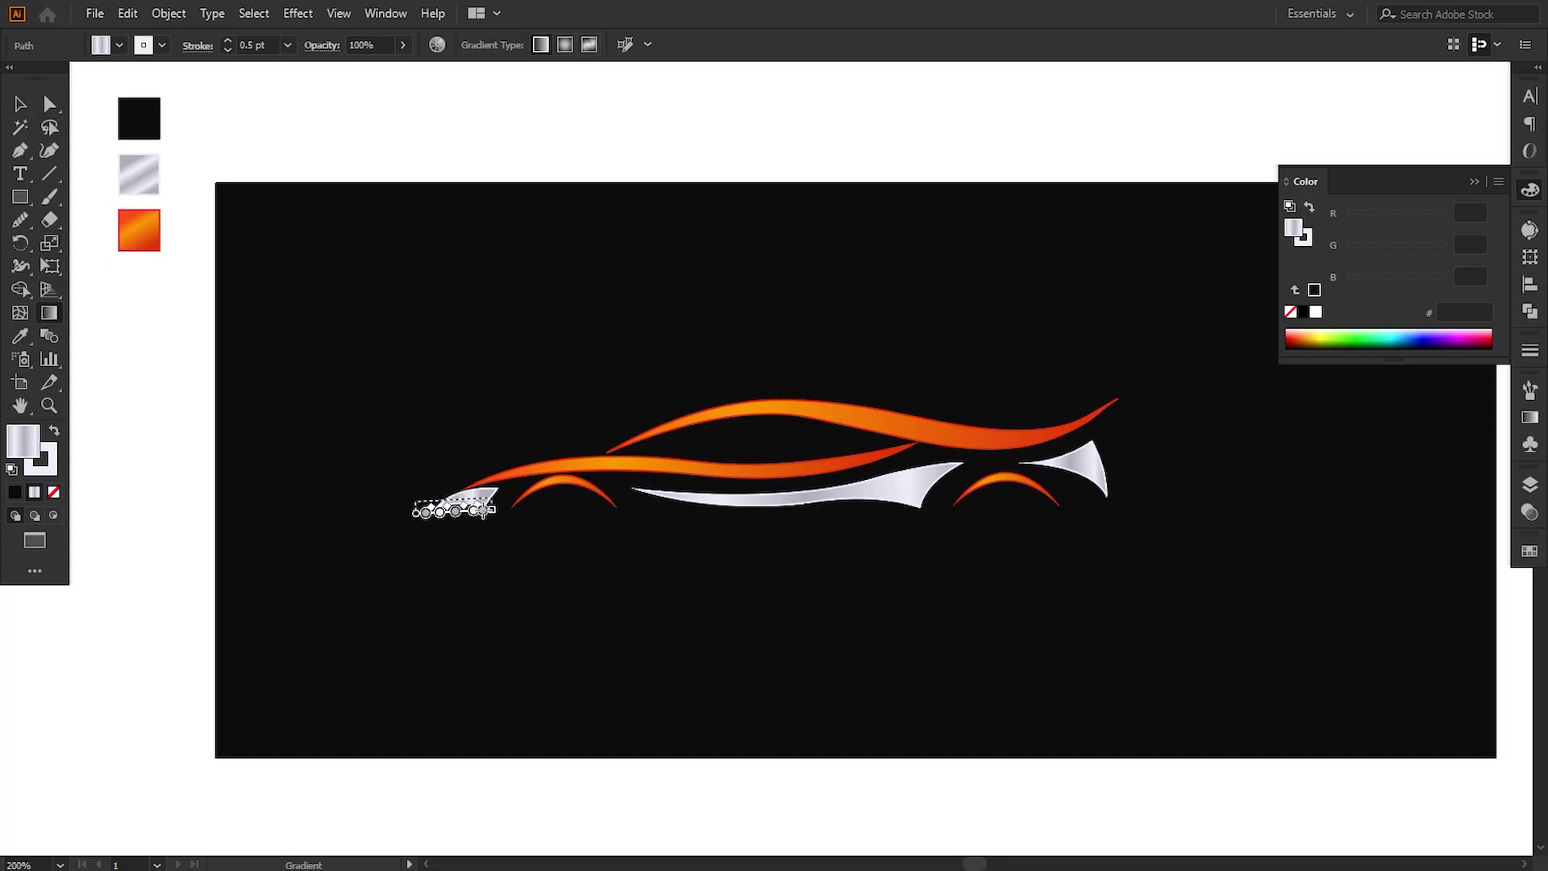
{"action": "key", "text": "v"}
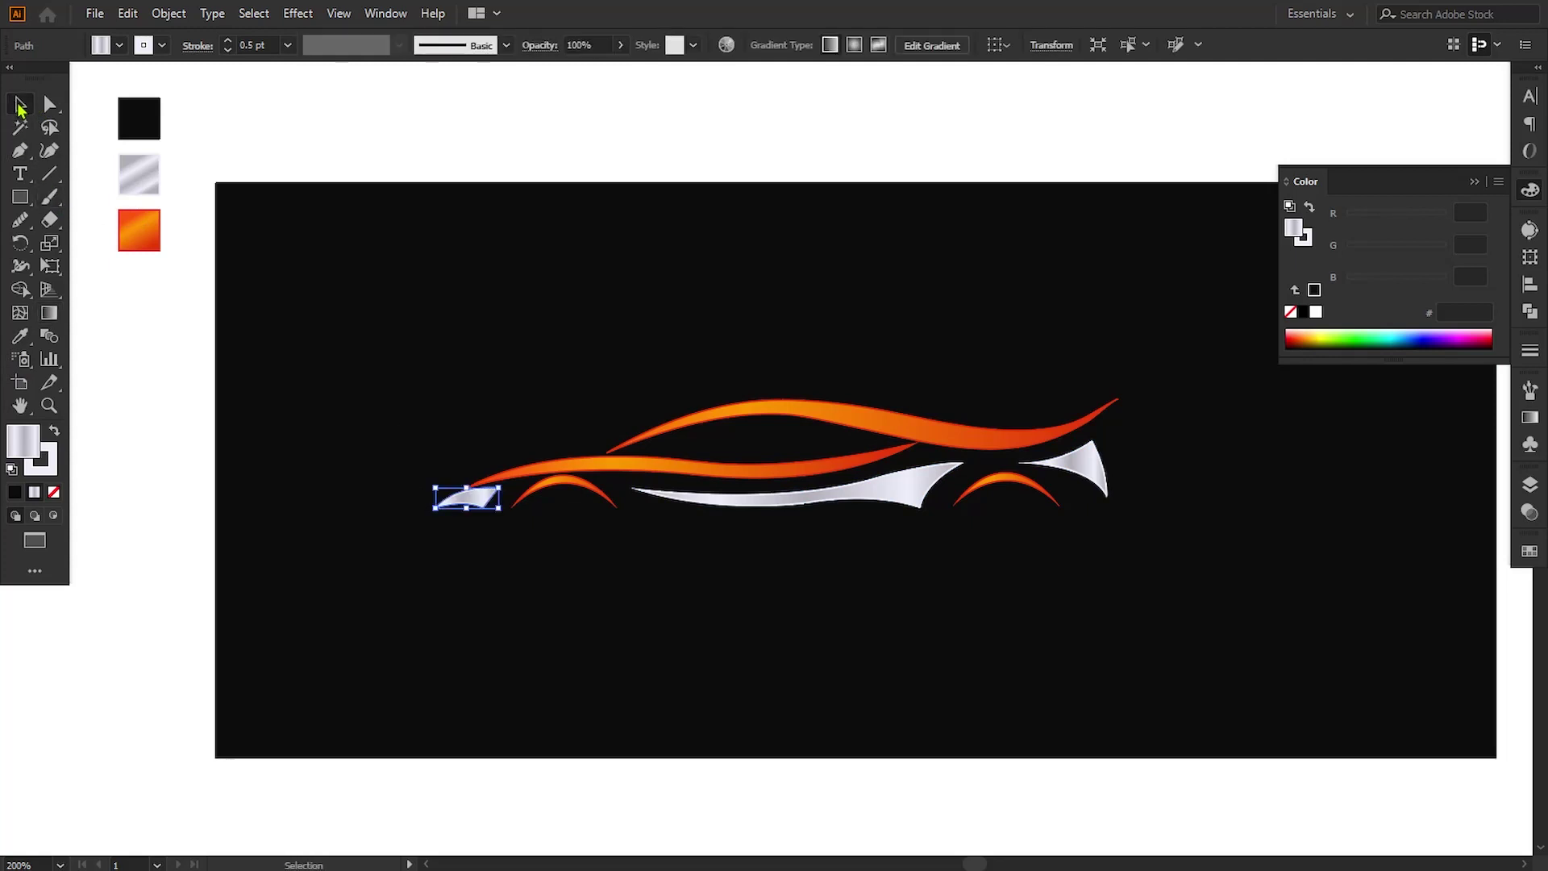
{"action": "left_click", "coordinate": [629, 524]}
{"action": "left_click", "coordinate": [735, 498]}
{"action": "key", "text": "g"}
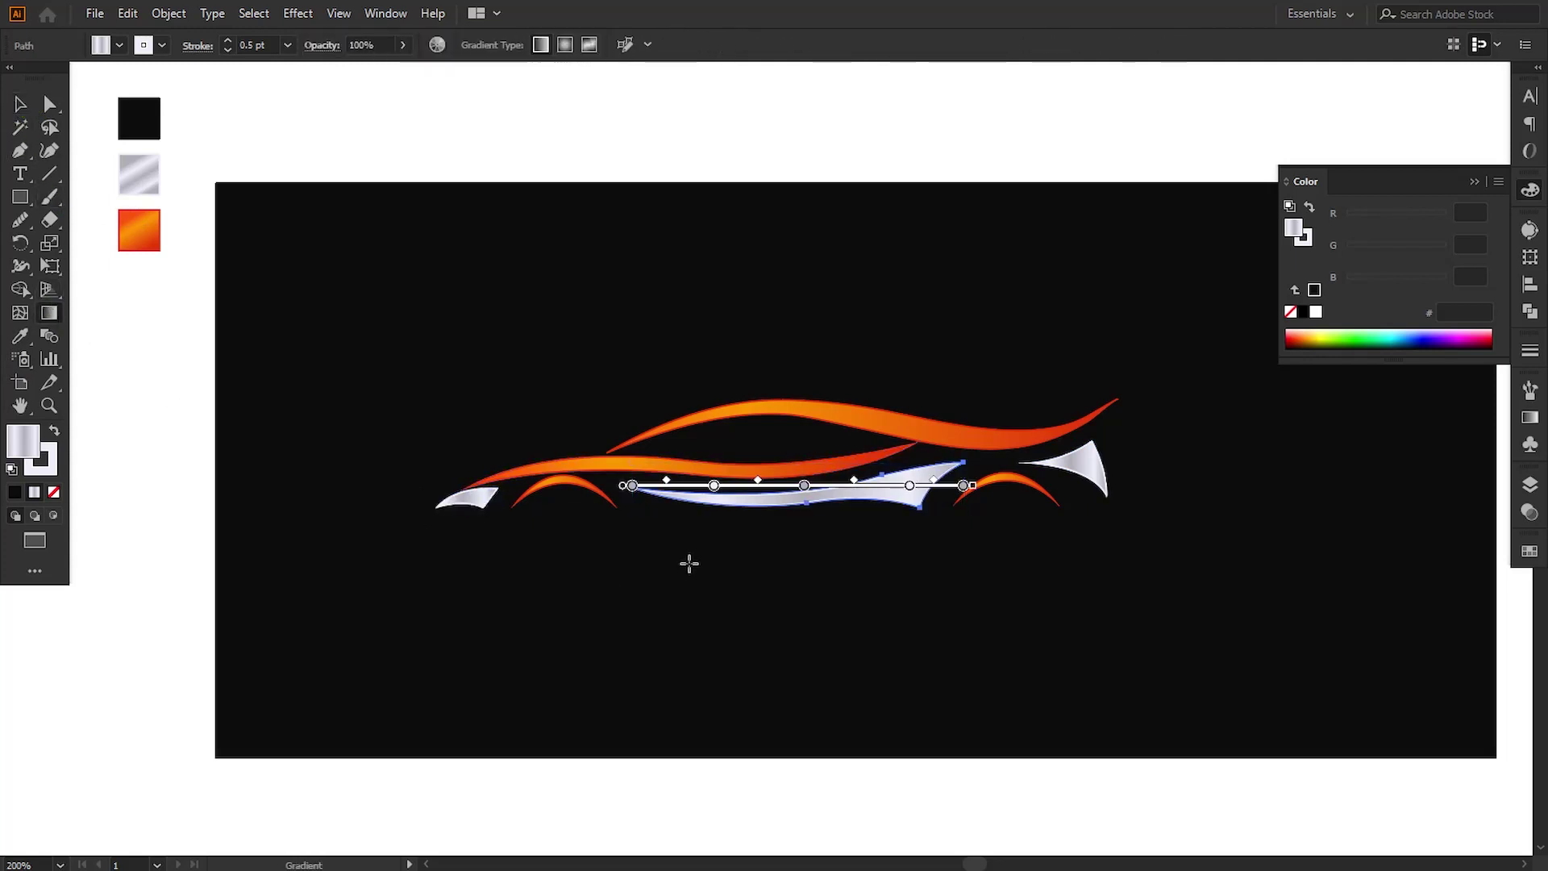
{"action": "mouse_move", "coordinate": [641, 510]}
{"action": "left_mouse_down"}
{"action": "mouse_move", "coordinate": [955, 512]}
{"action": "mouse_move", "coordinate": [933, 508]}
{"action": "left_mouse_up"}
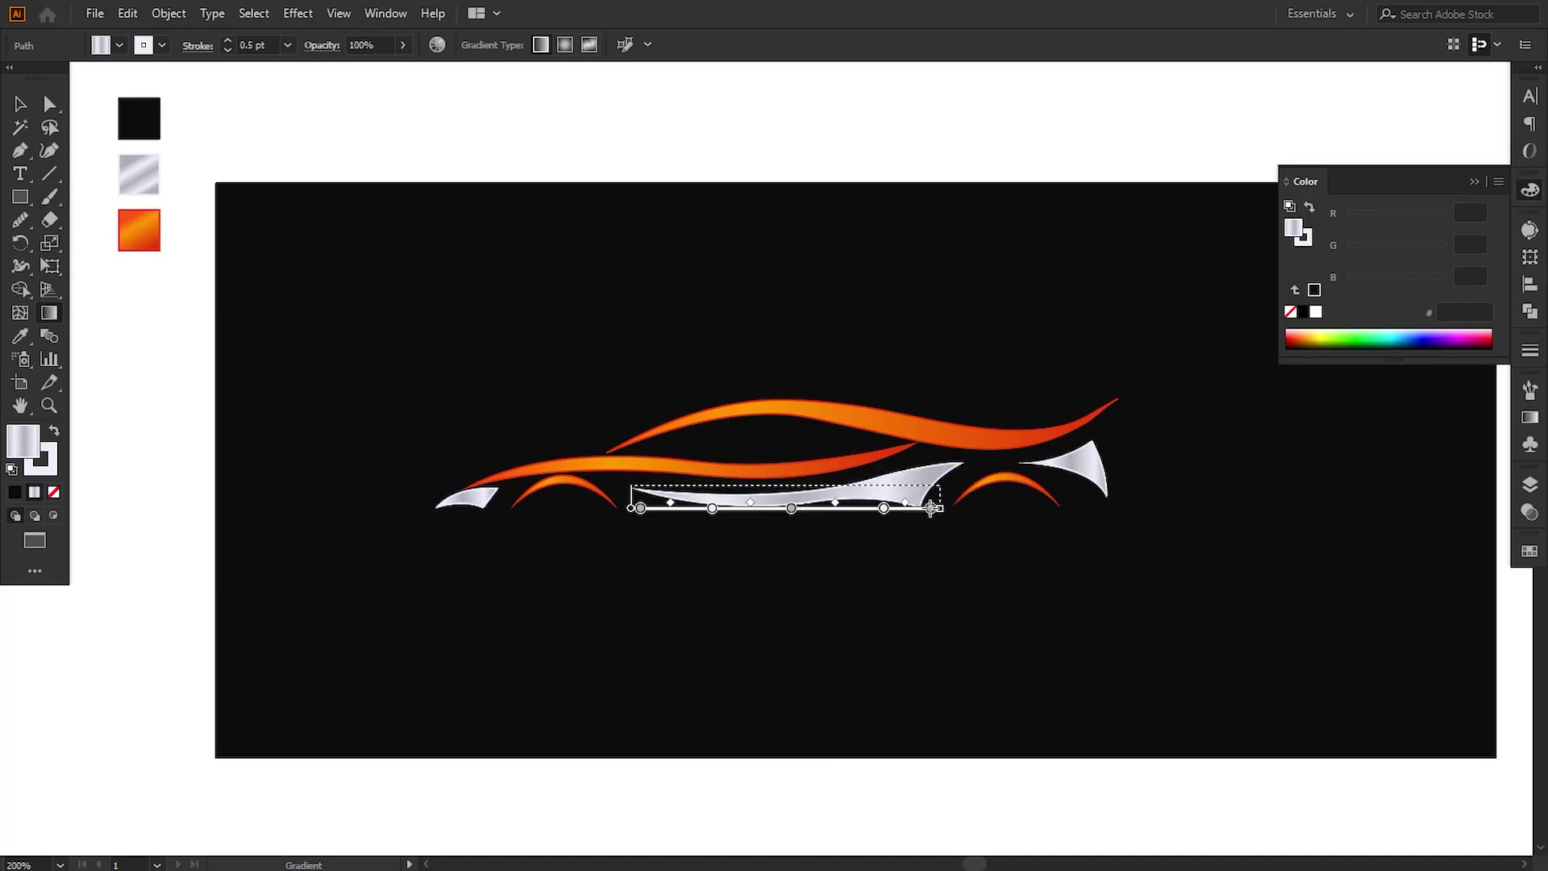
{"action": "key", "text": "v"}
{"action": "left_click", "coordinate": [975, 520]}
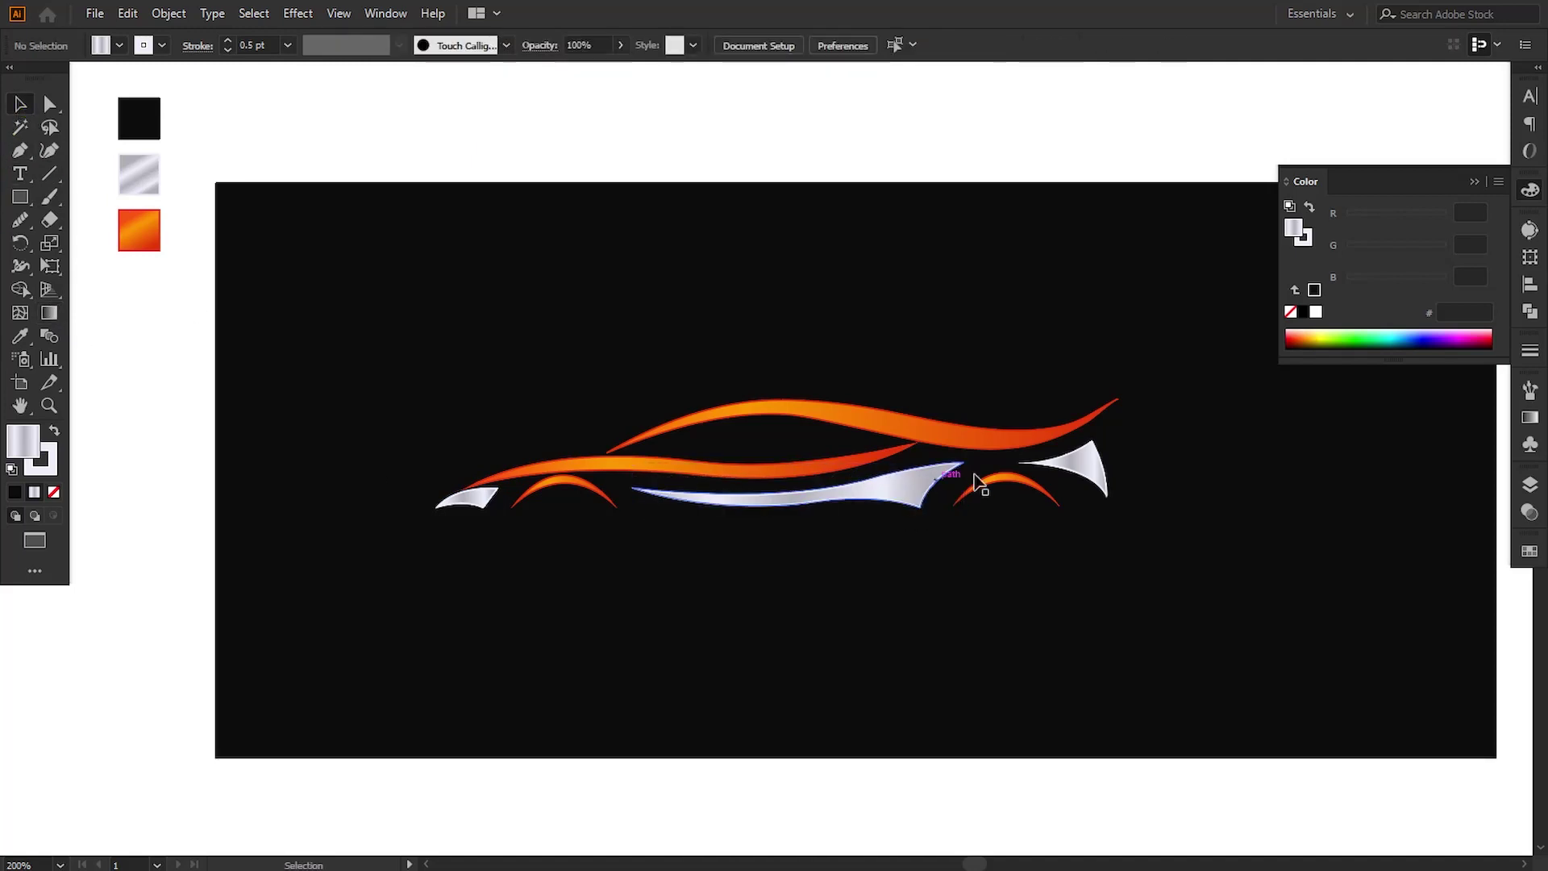
Step: Angle the silver gradient across the tail fin, then deselect
{"action": "left_click", "coordinate": [1080, 469]}
{"action": "key", "text": "g"}
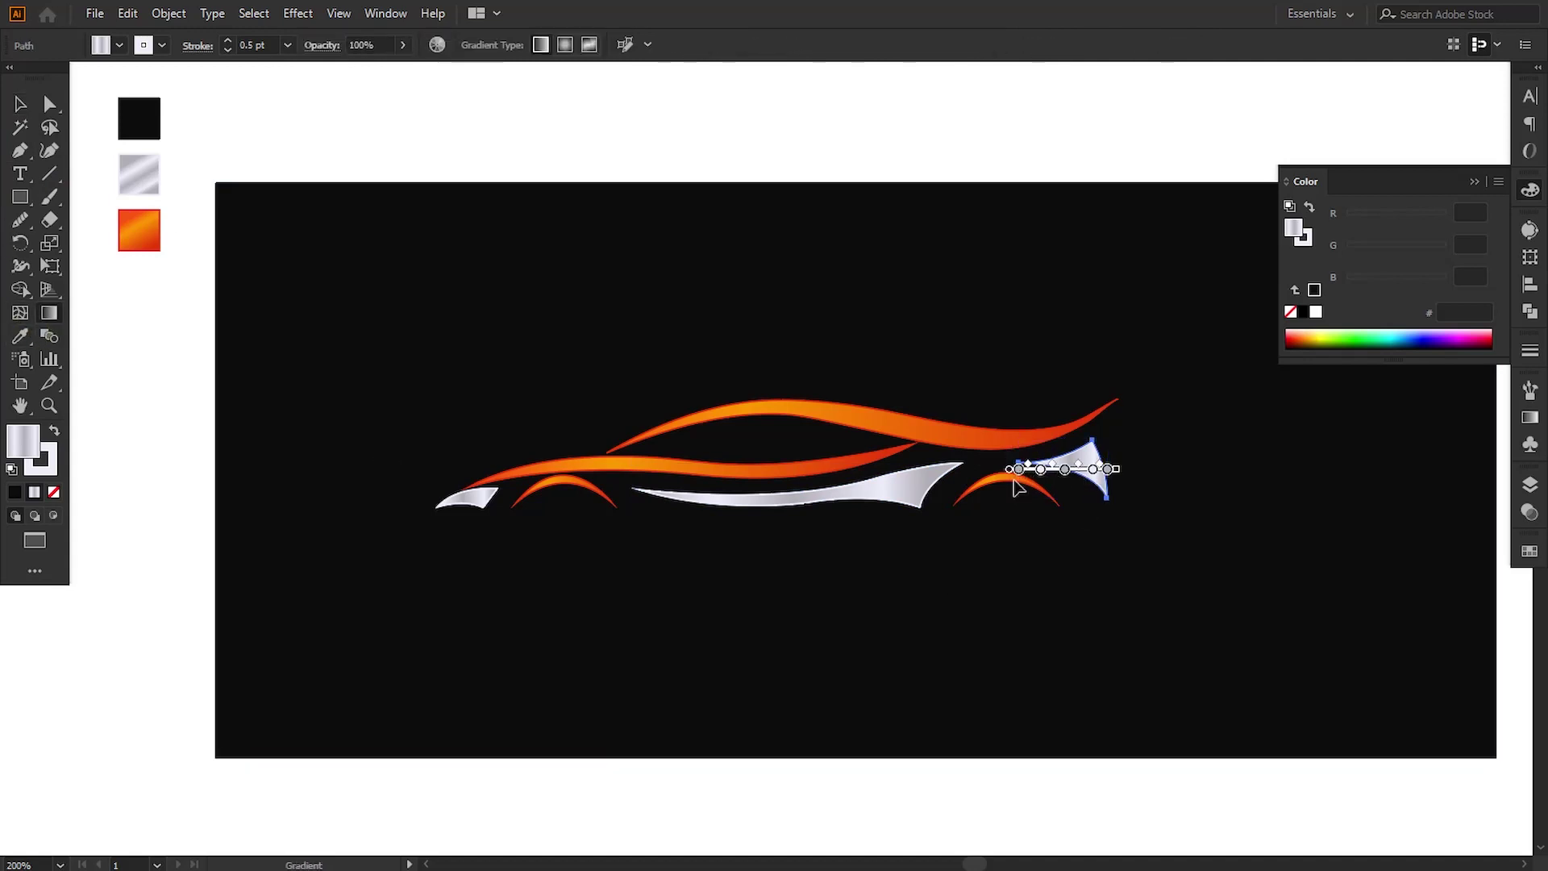
{"action": "mouse_move", "coordinate": [1014, 482]}
{"action": "left_mouse_down"}
{"action": "mouse_move", "coordinate": [1103, 489]}
{"action": "mouse_move", "coordinate": [1098, 470]}
{"action": "left_mouse_up"}
{"action": "left_click", "coordinate": [19, 106]}
{"action": "left_click", "coordinate": [138, 321]}
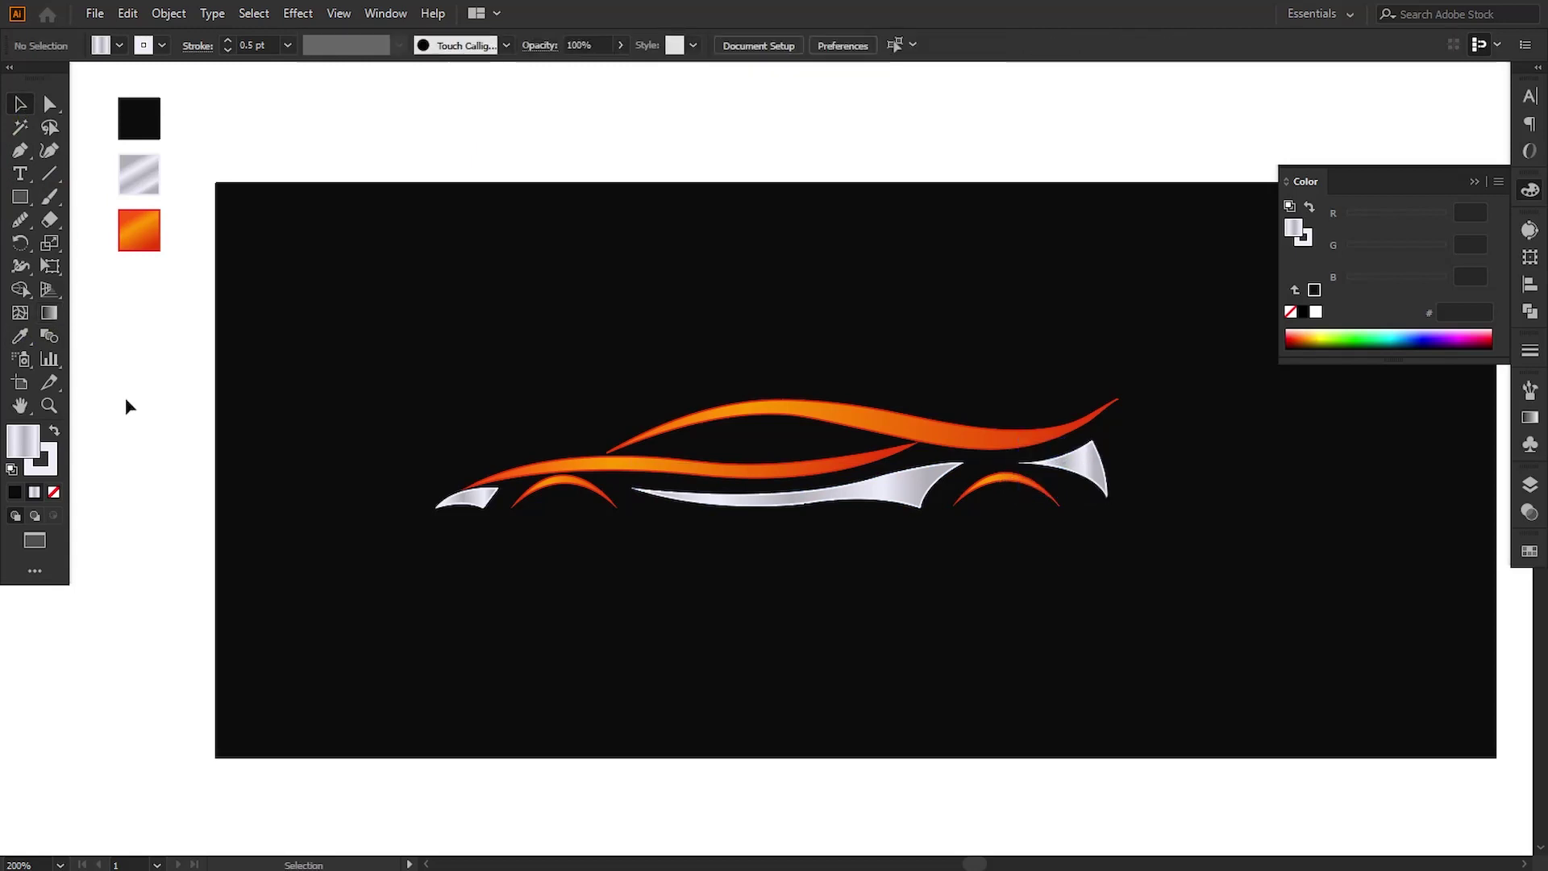
Step: Add the text CARSERVICE on a line below the car
{"action": "left_click", "coordinate": [19, 176]}
{"action": "left_click", "coordinate": [522, 617]}
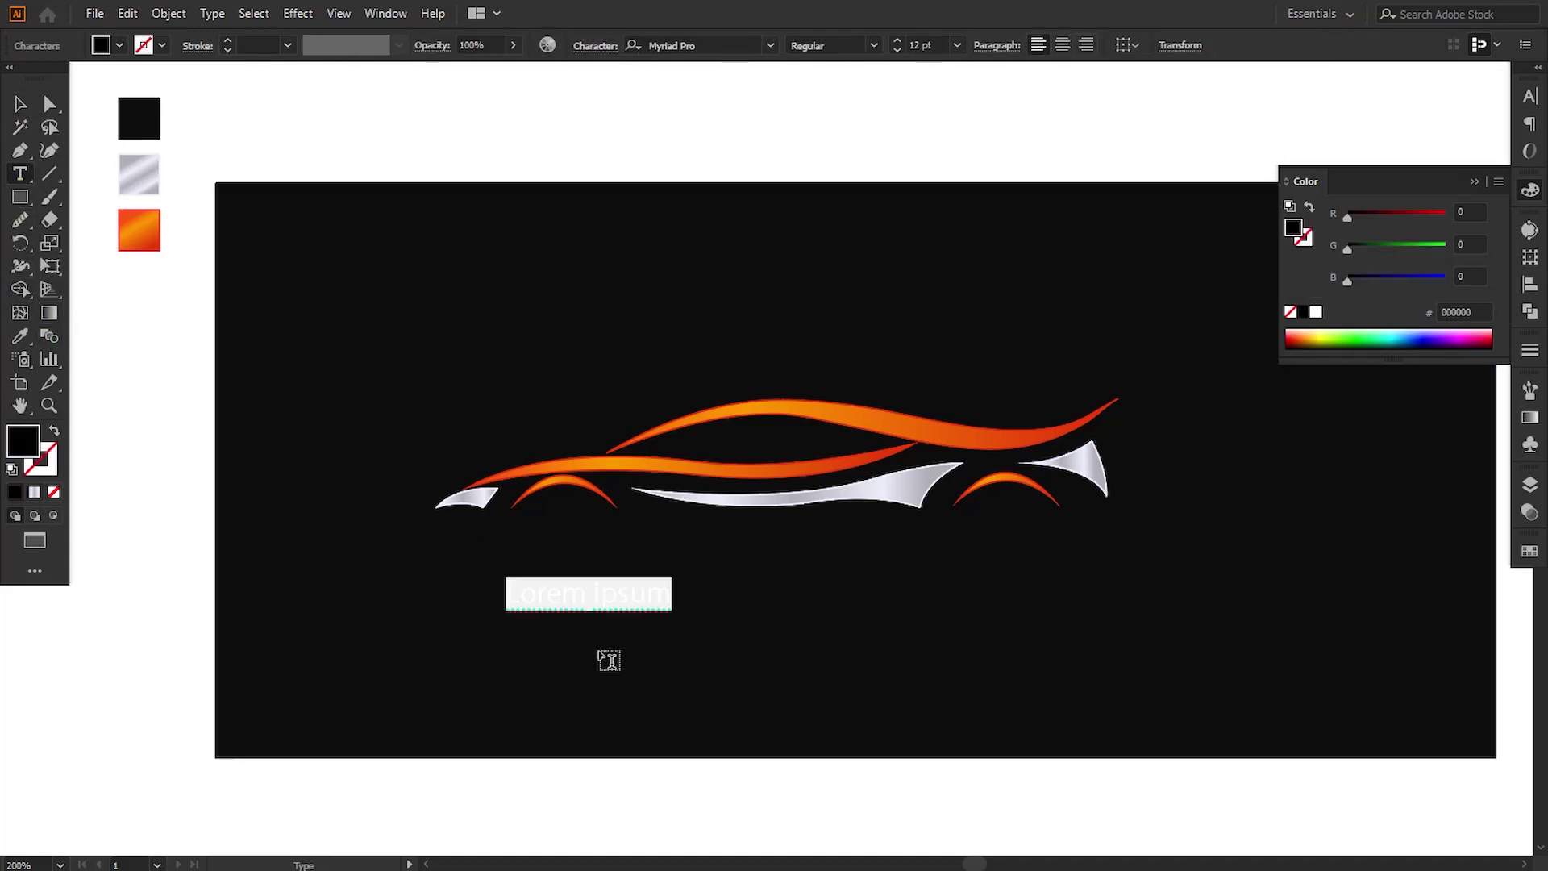
{"action": "type", "text": "CARSERVICE"}
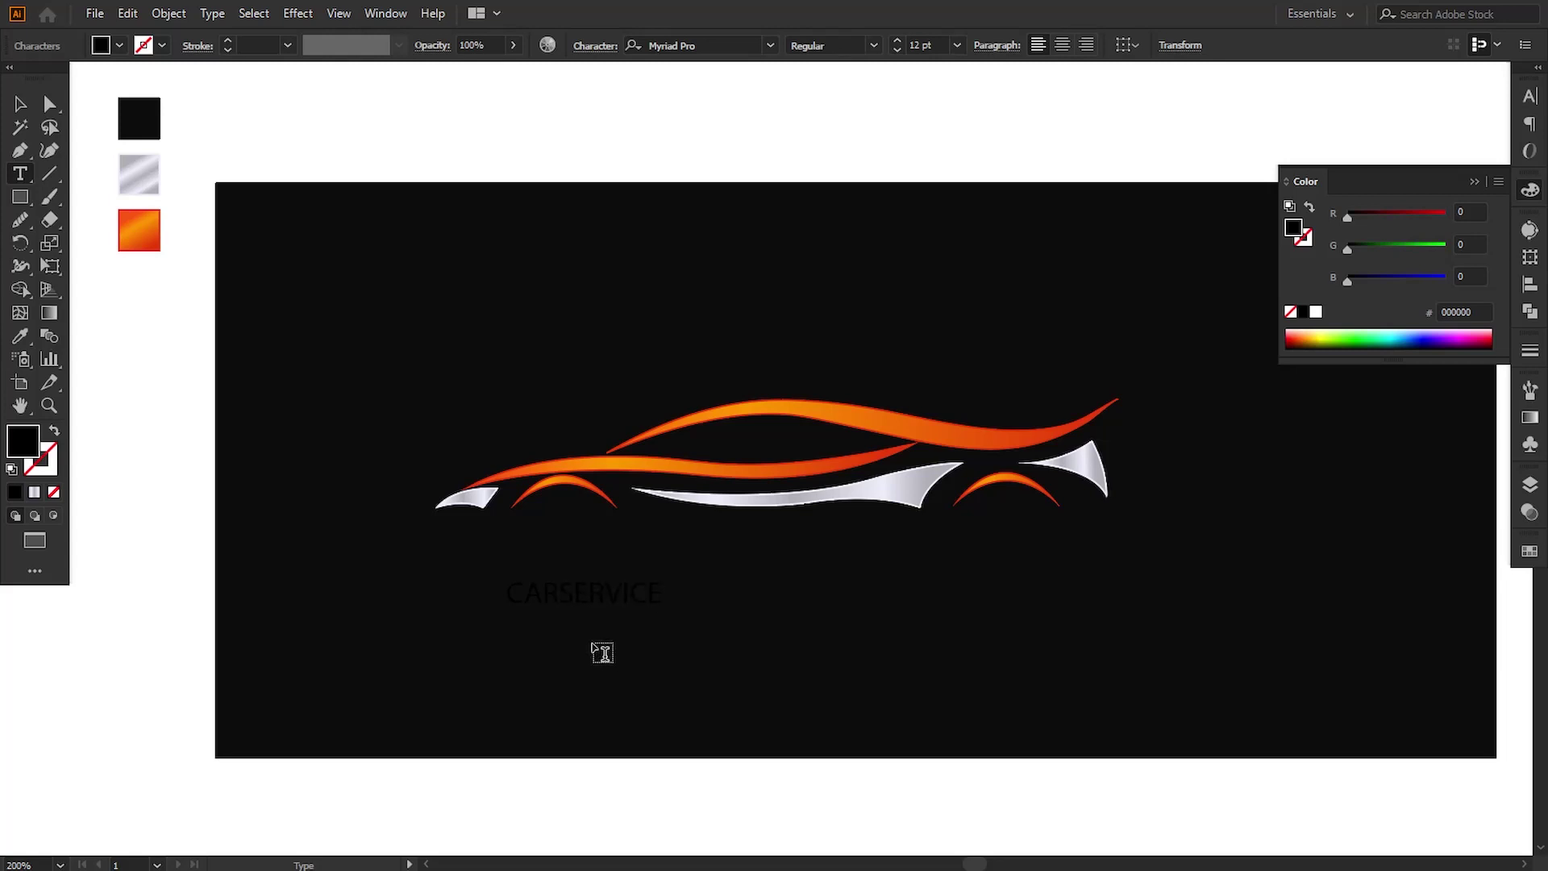
{"action": "left_click", "coordinate": [18, 103]}
Step: Fill CARSERVICE white (ffffff), enlarge and centre it under the car, and search 'mon' fonts
{"action": "double_click", "coordinate": [24, 441]}
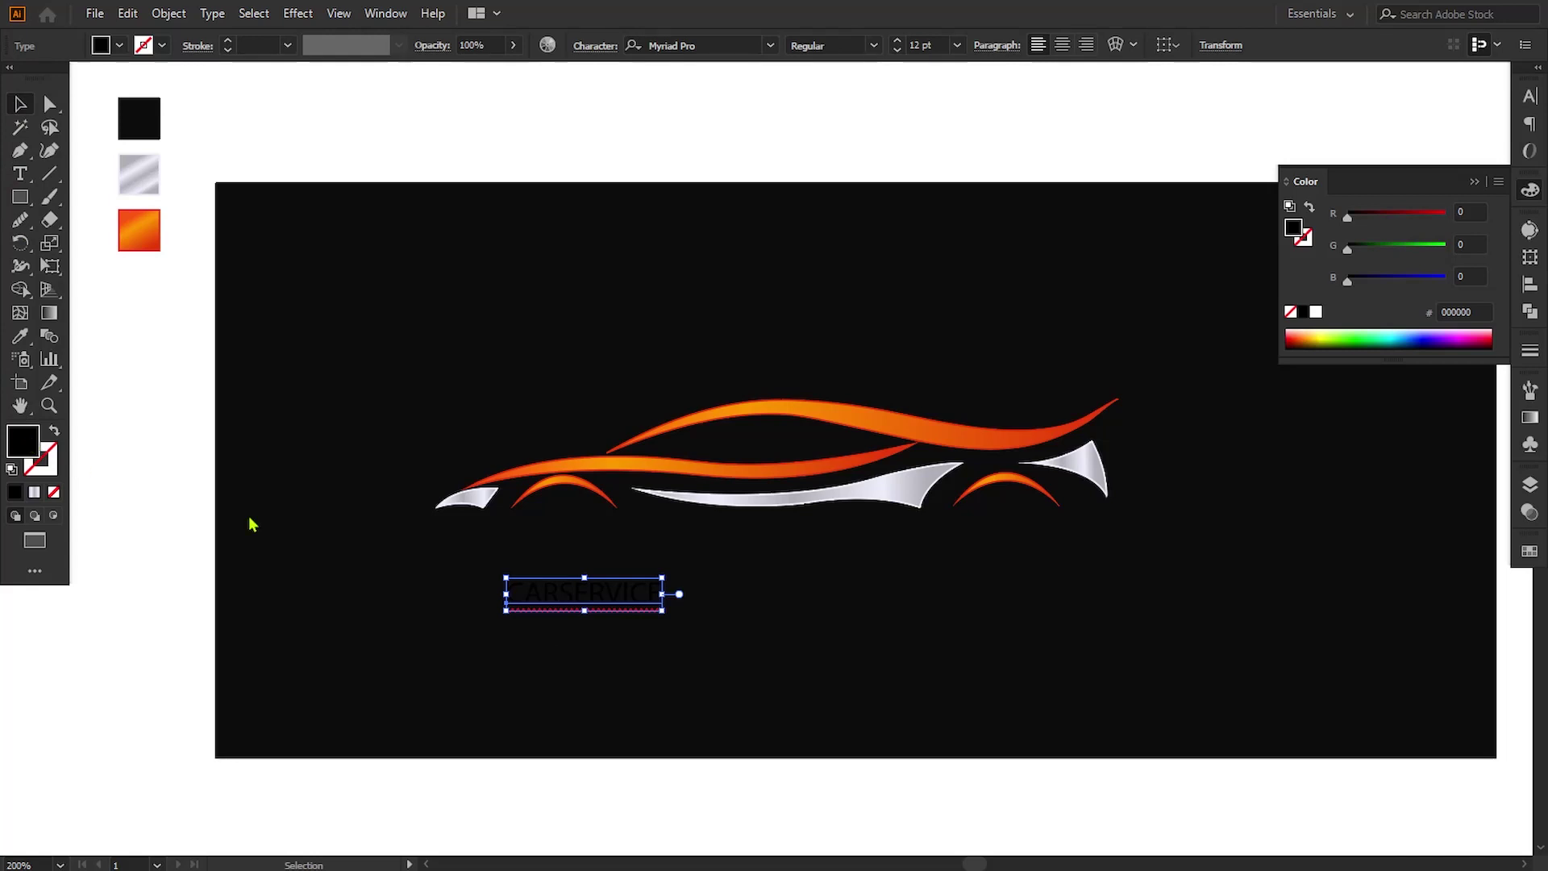
{"action": "type", "text": "ffffff"}
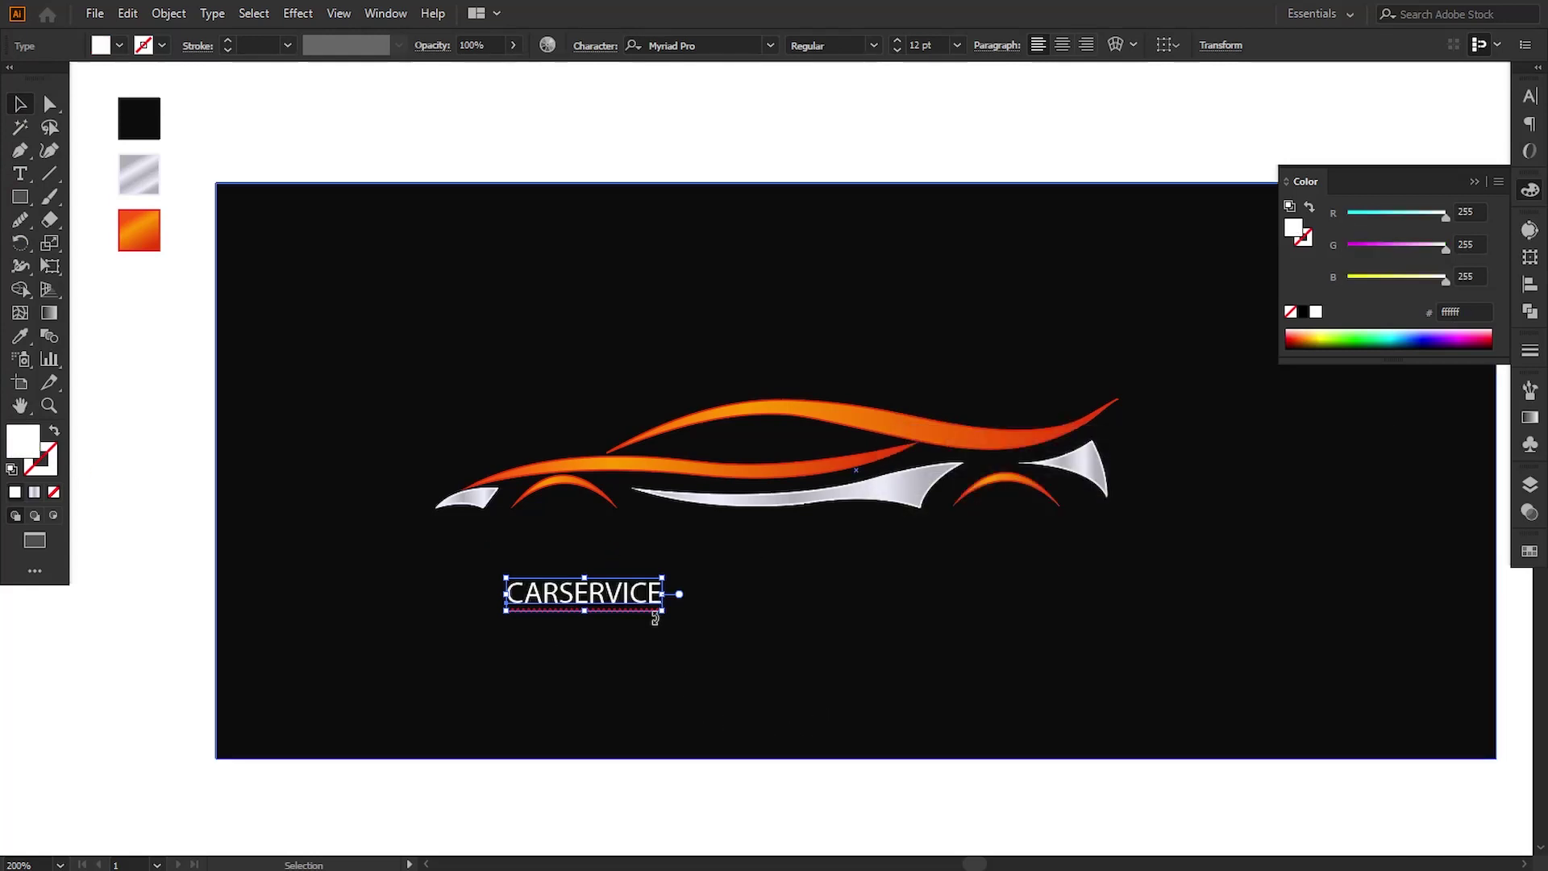
{"action": "left_click_drag", "start_coordinate": [662, 611], "coordinate": [839, 693]}
{"action": "left_click_drag", "start_coordinate": [709, 617], "coordinate": [917, 599]}
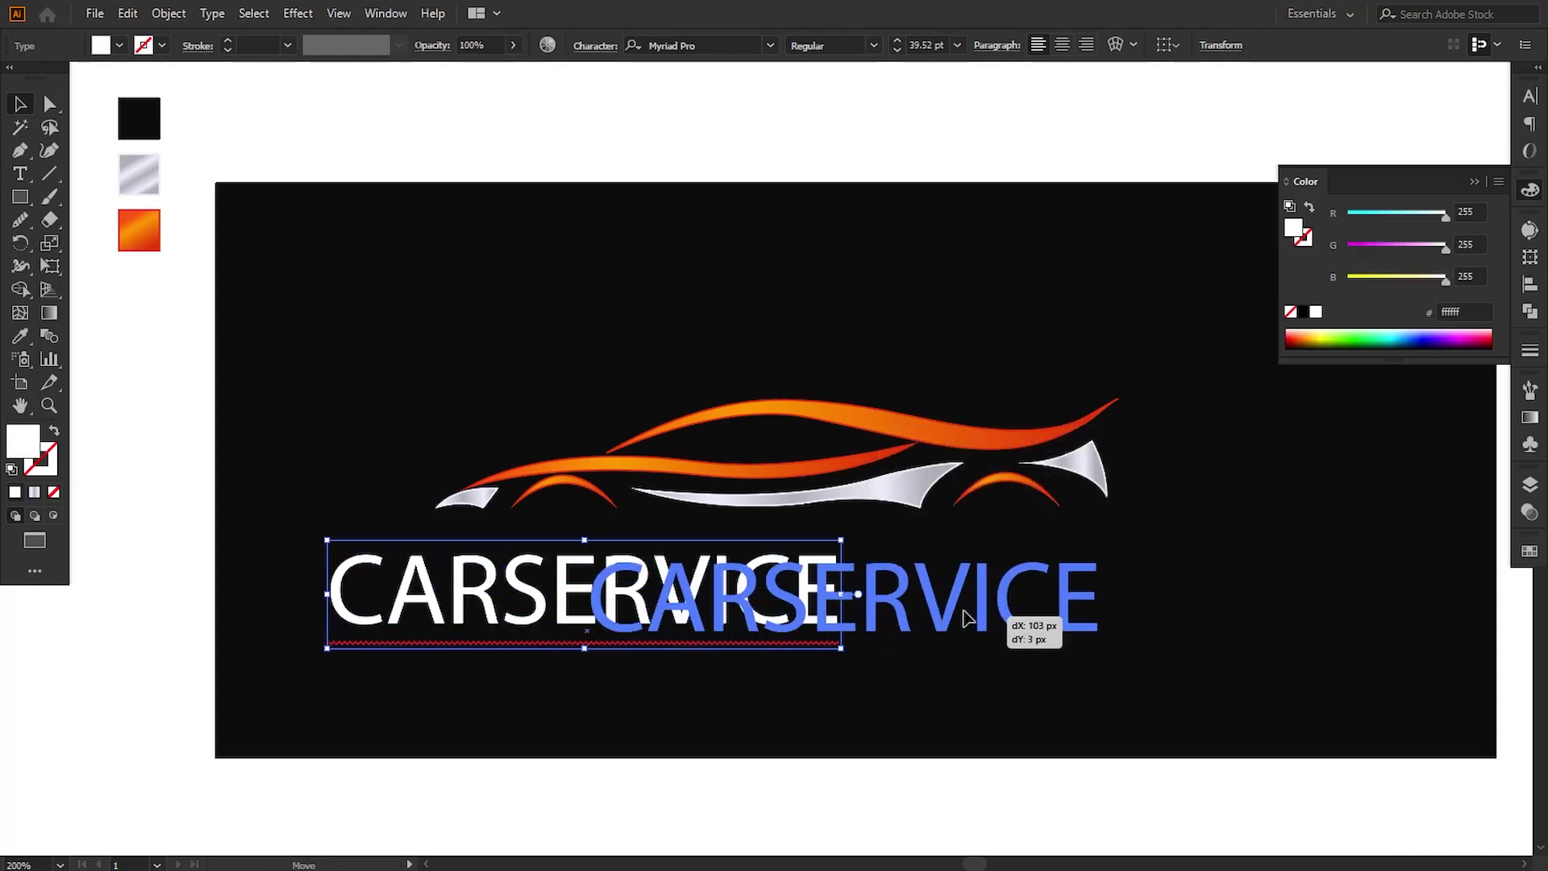
{"action": "left_click", "coordinate": [699, 46]}
{"action": "type", "text": "mon"}
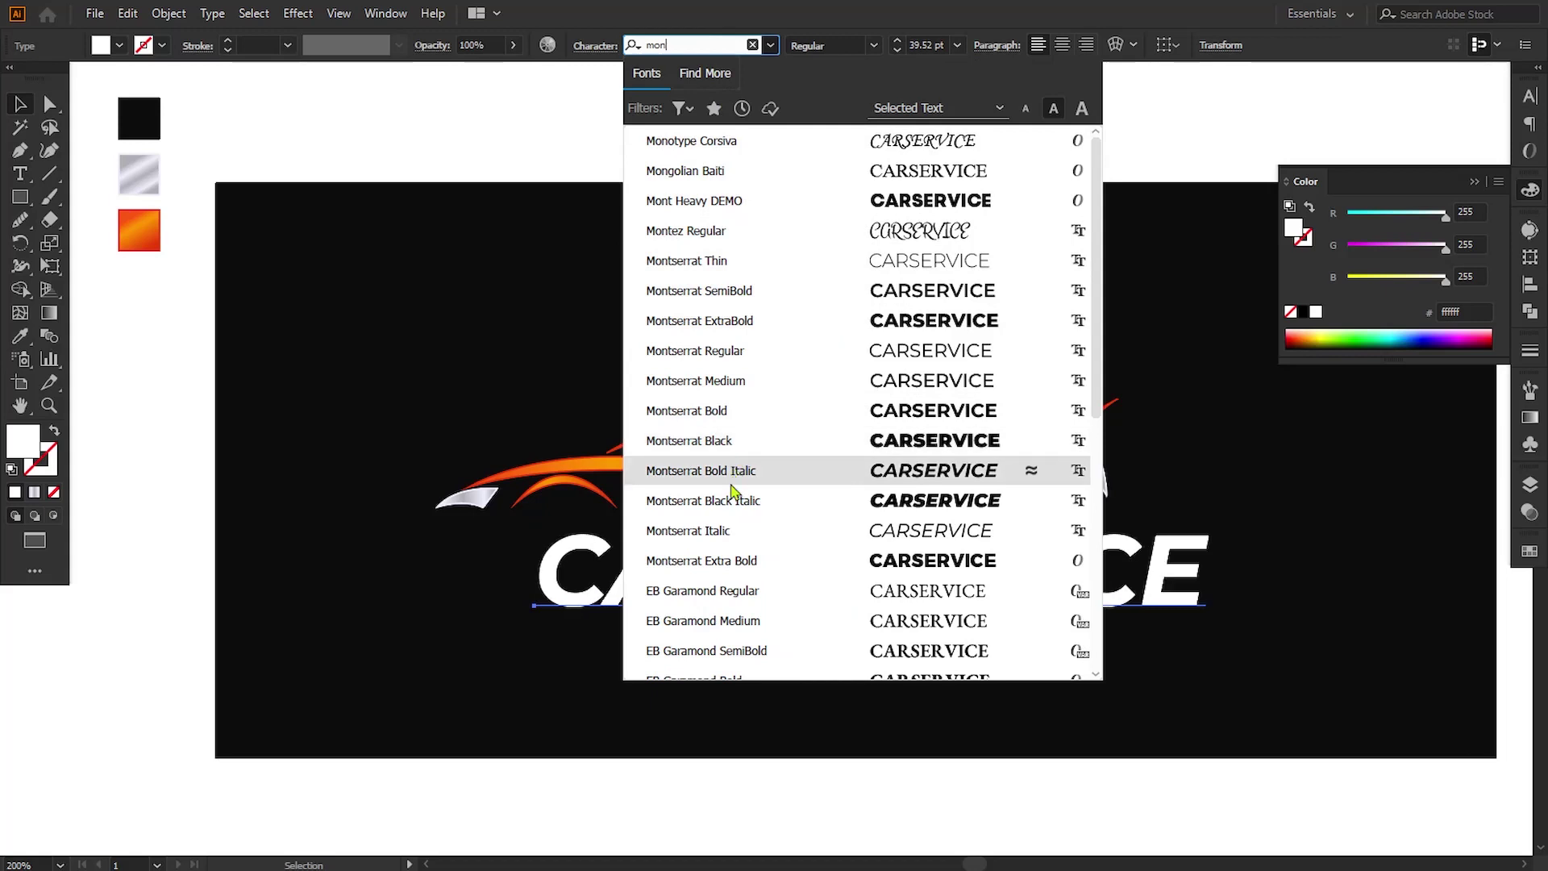
Step: Apply Montserrat Black Italic to the lettering, then restyle SERVICE as Montserrat Bold Italic
{"action": "left_click", "coordinate": [733, 495]}
{"action": "double_click", "coordinate": [800, 573]}
{"action": "left_click_drag", "start_coordinate": [762, 573], "coordinate": [1246, 574]}
{"action": "left_click", "coordinate": [873, 45]}
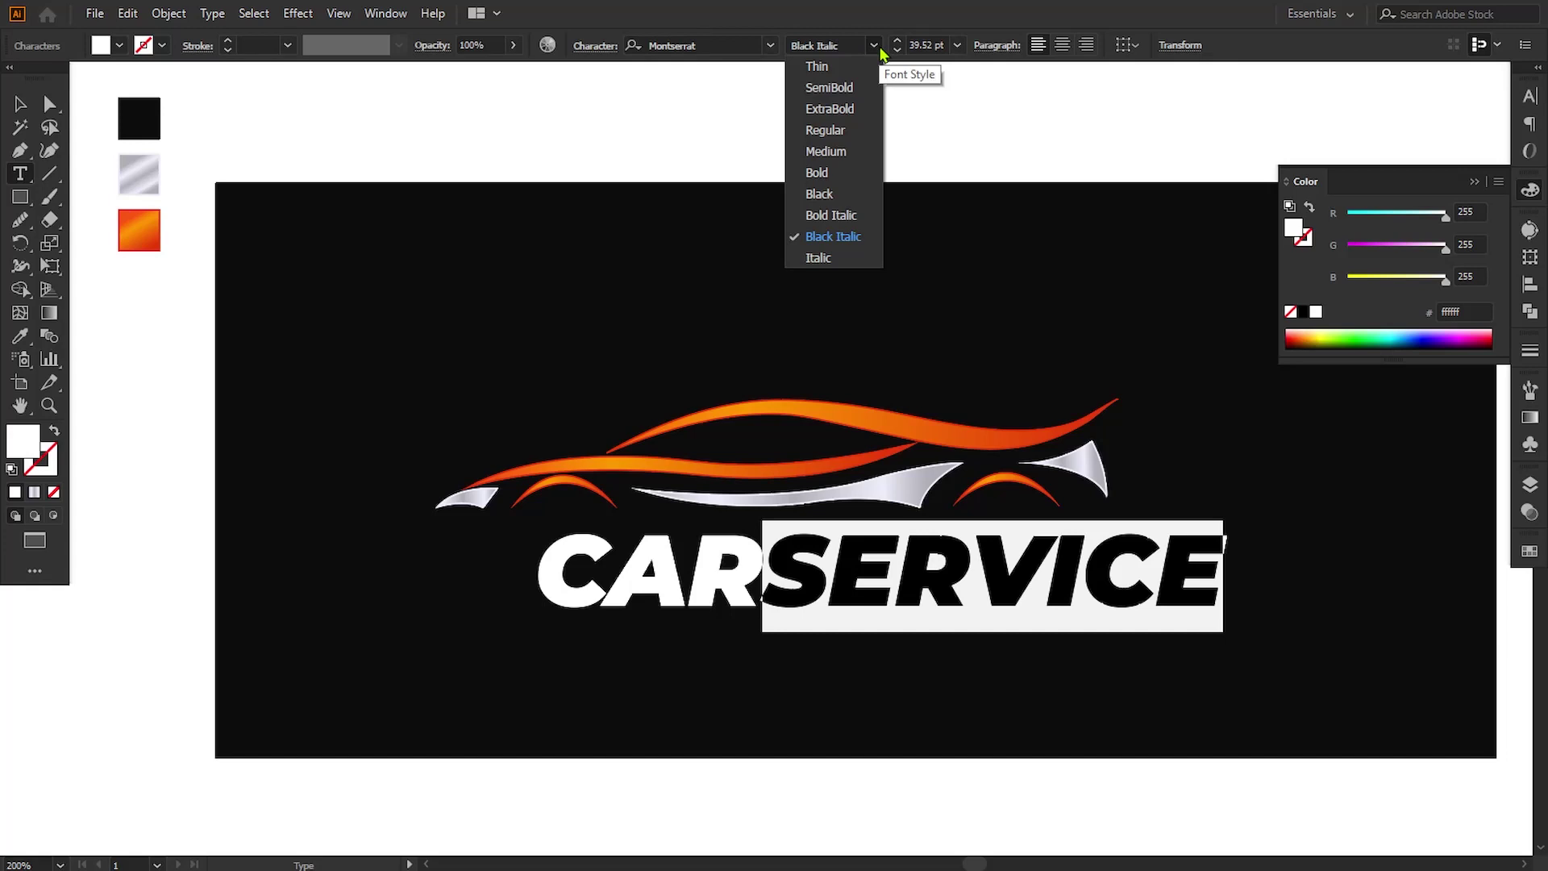
{"action": "left_click", "coordinate": [831, 214]}
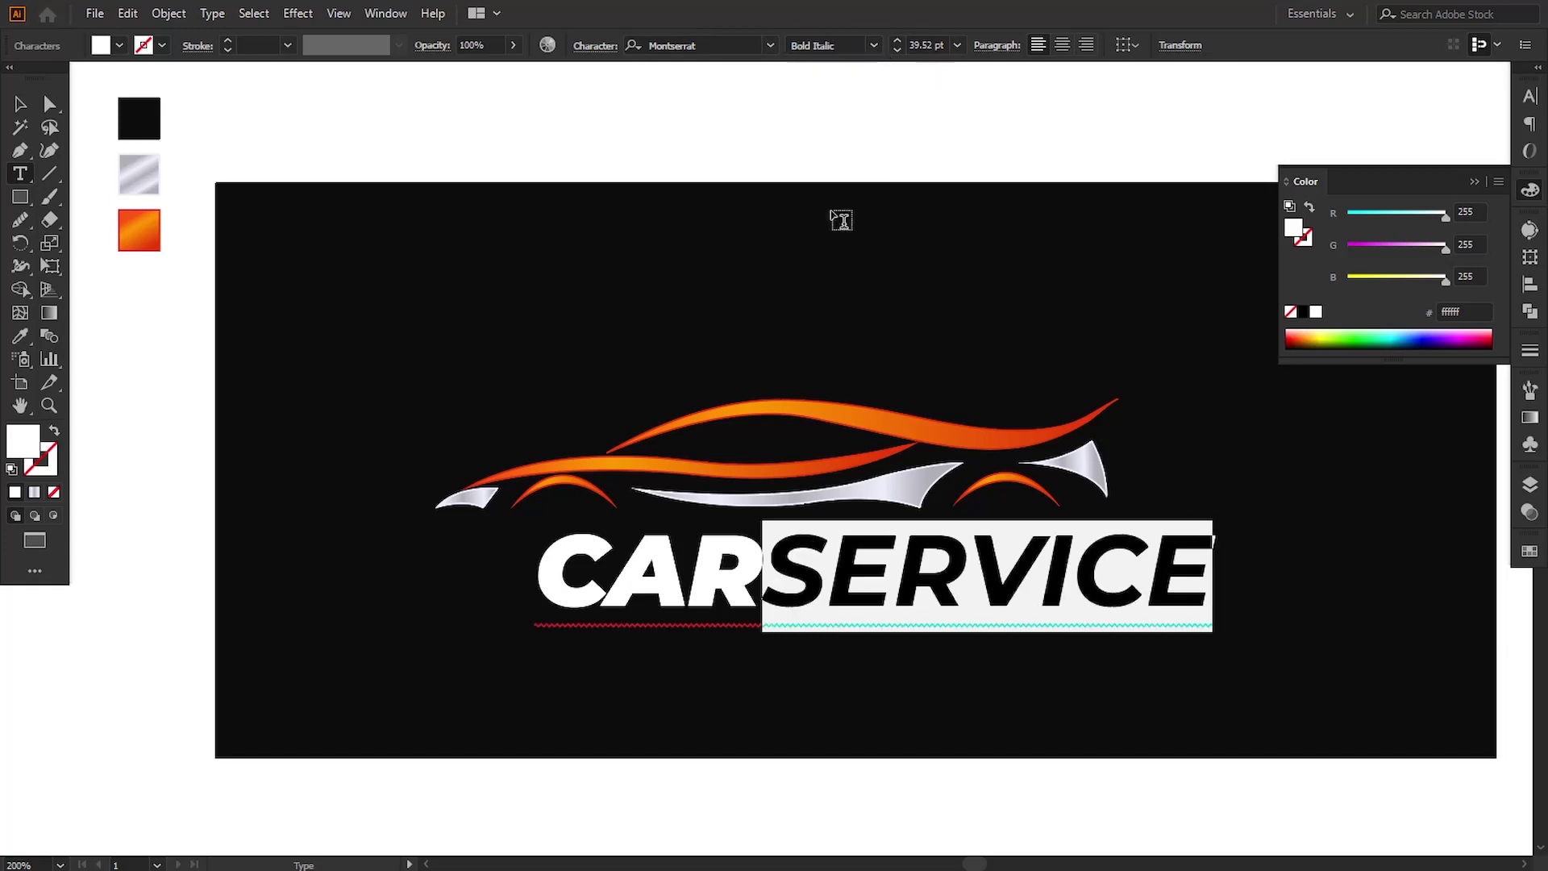
{"action": "left_click", "coordinate": [775, 584]}
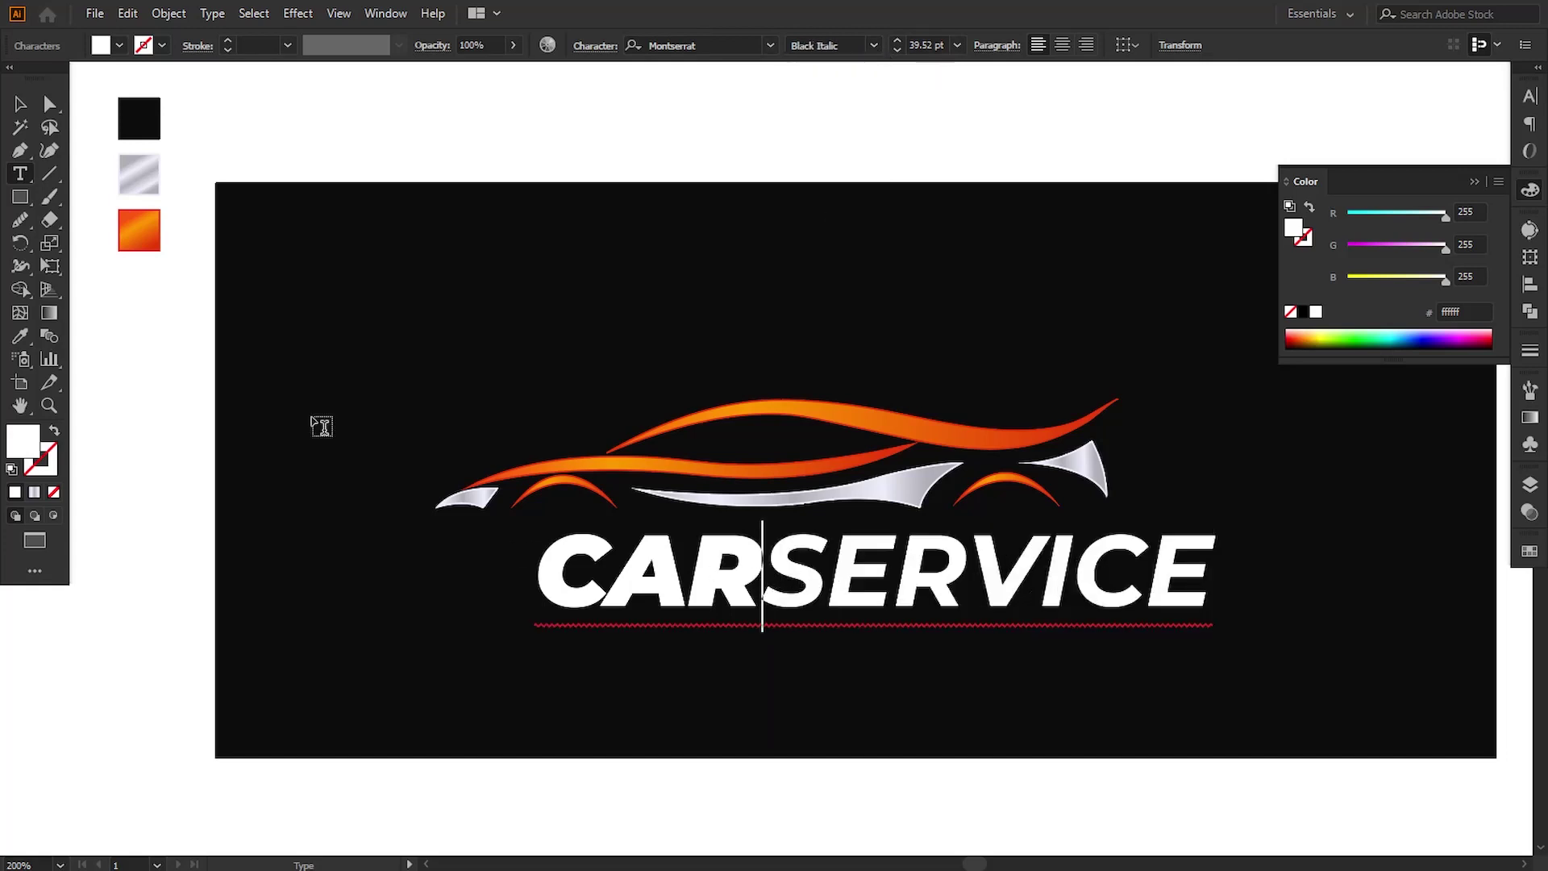
{"action": "left_click", "coordinate": [20, 105]}
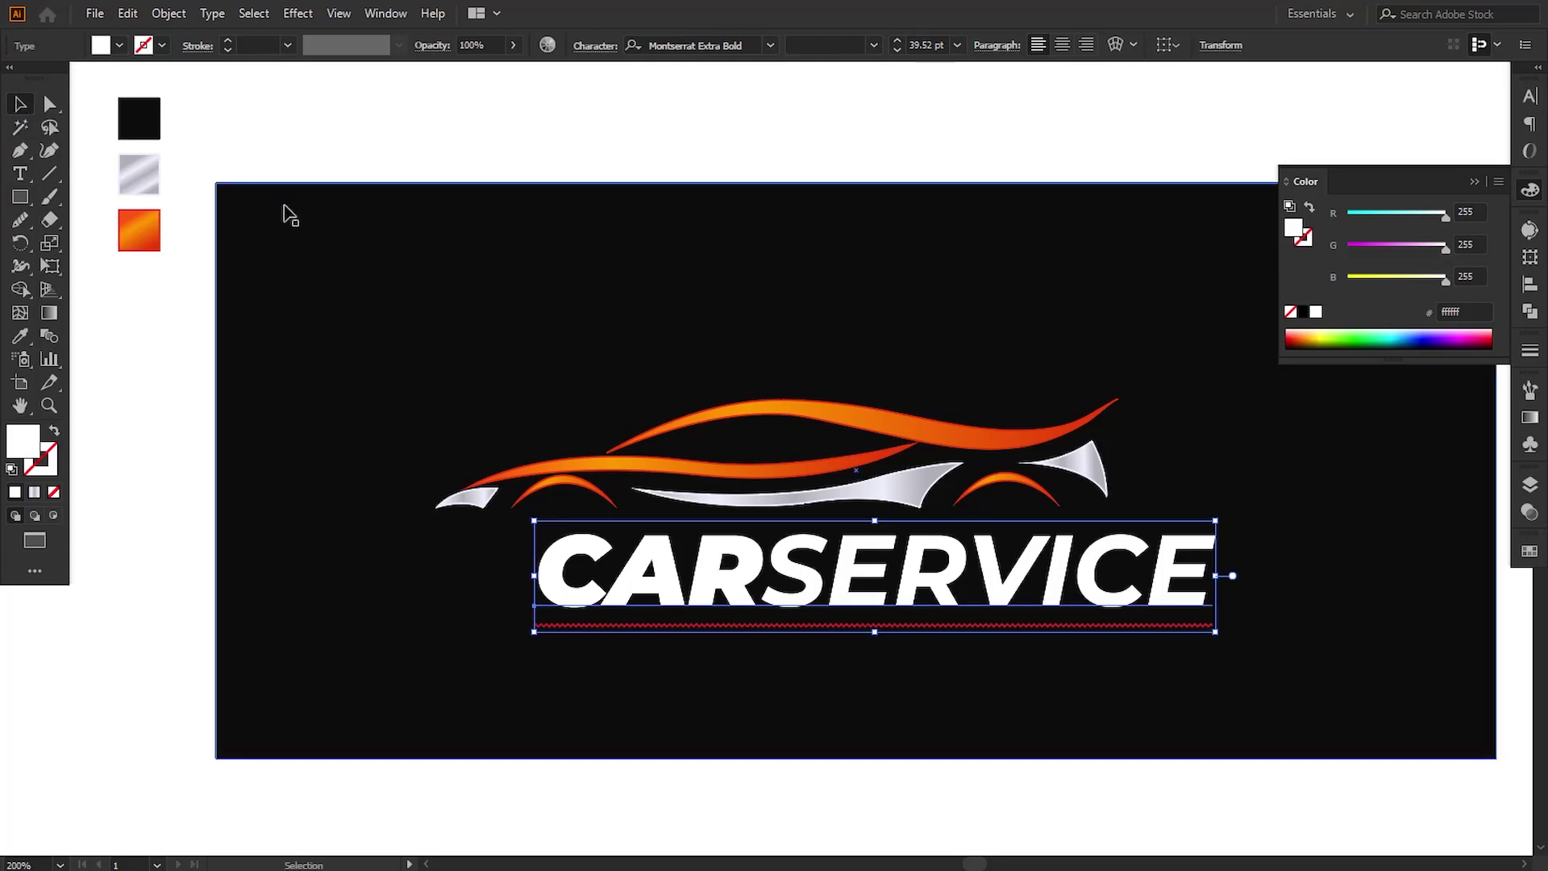
{"action": "left_click", "coordinate": [212, 14]}
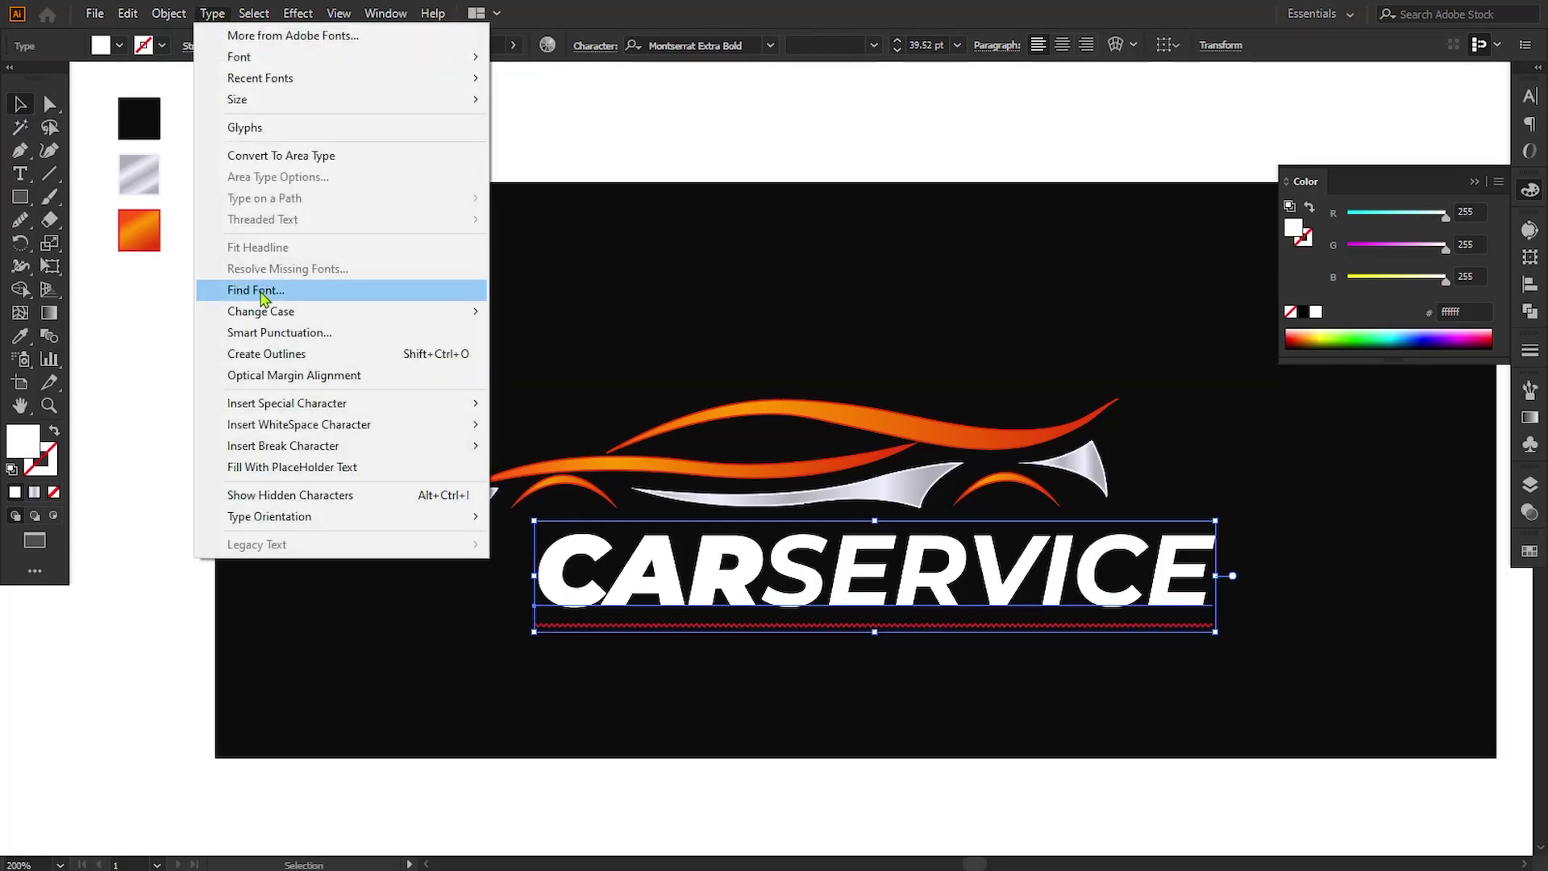
Step: Convert CARSERVICE to outlines and ungroup the letters
{"action": "left_click", "coordinate": [266, 353]}
{"action": "left_click", "coordinate": [167, 13]}
{"action": "left_click", "coordinate": [198, 128]}
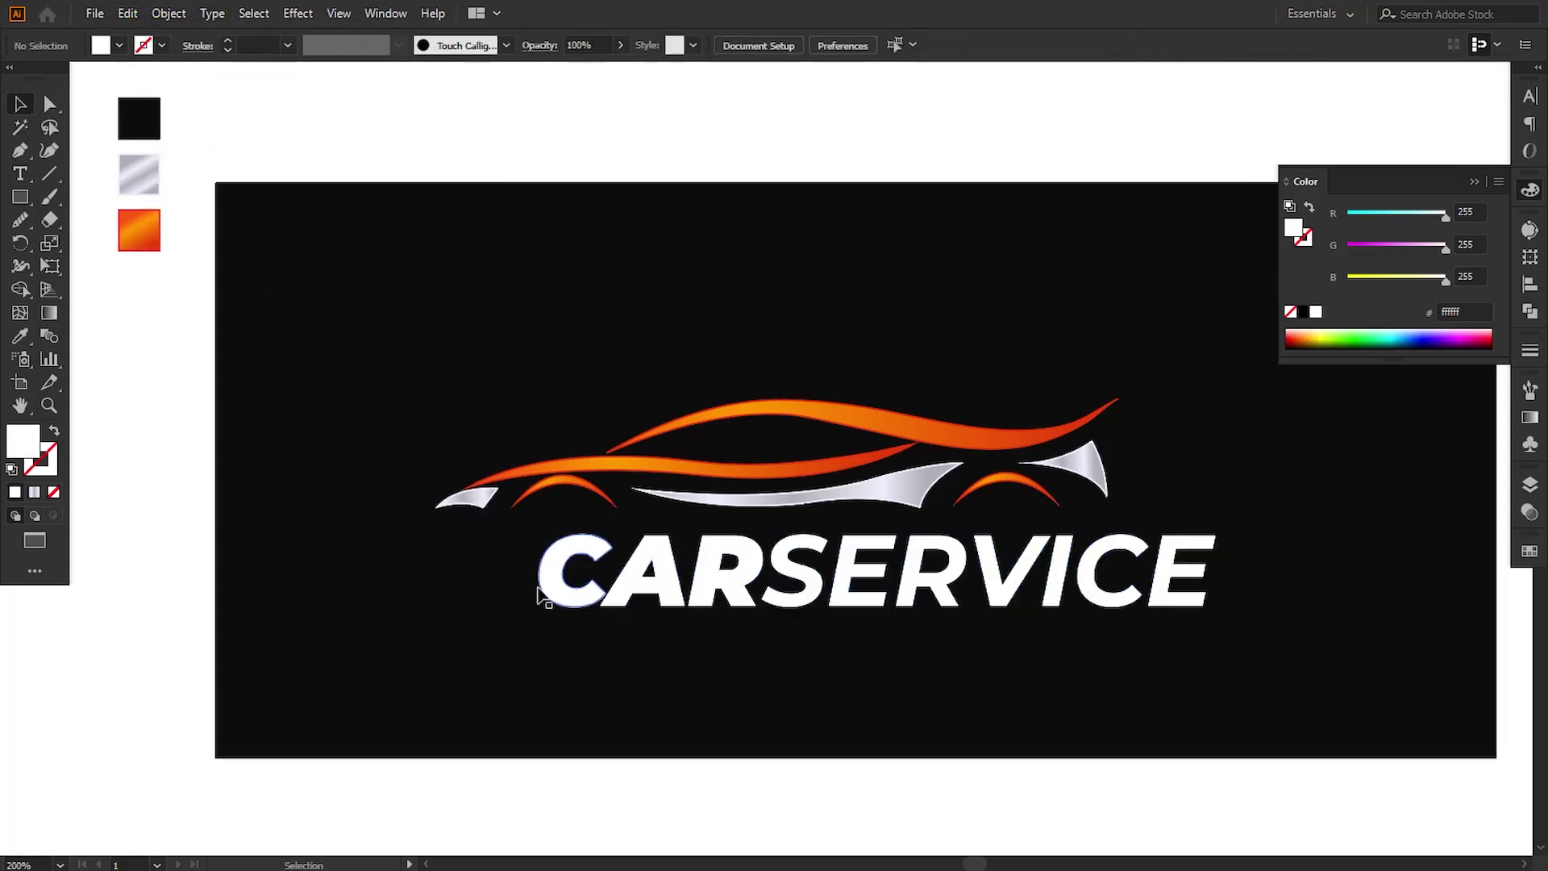
Step: Fill C, A and R with the orange gradient, running left to right across them
{"action": "left_click", "coordinate": [561, 589]}
{"action": "left_click", "coordinate": [617, 596], "text": "shift"}
{"action": "left_click", "coordinate": [704, 593], "text": "shift"}
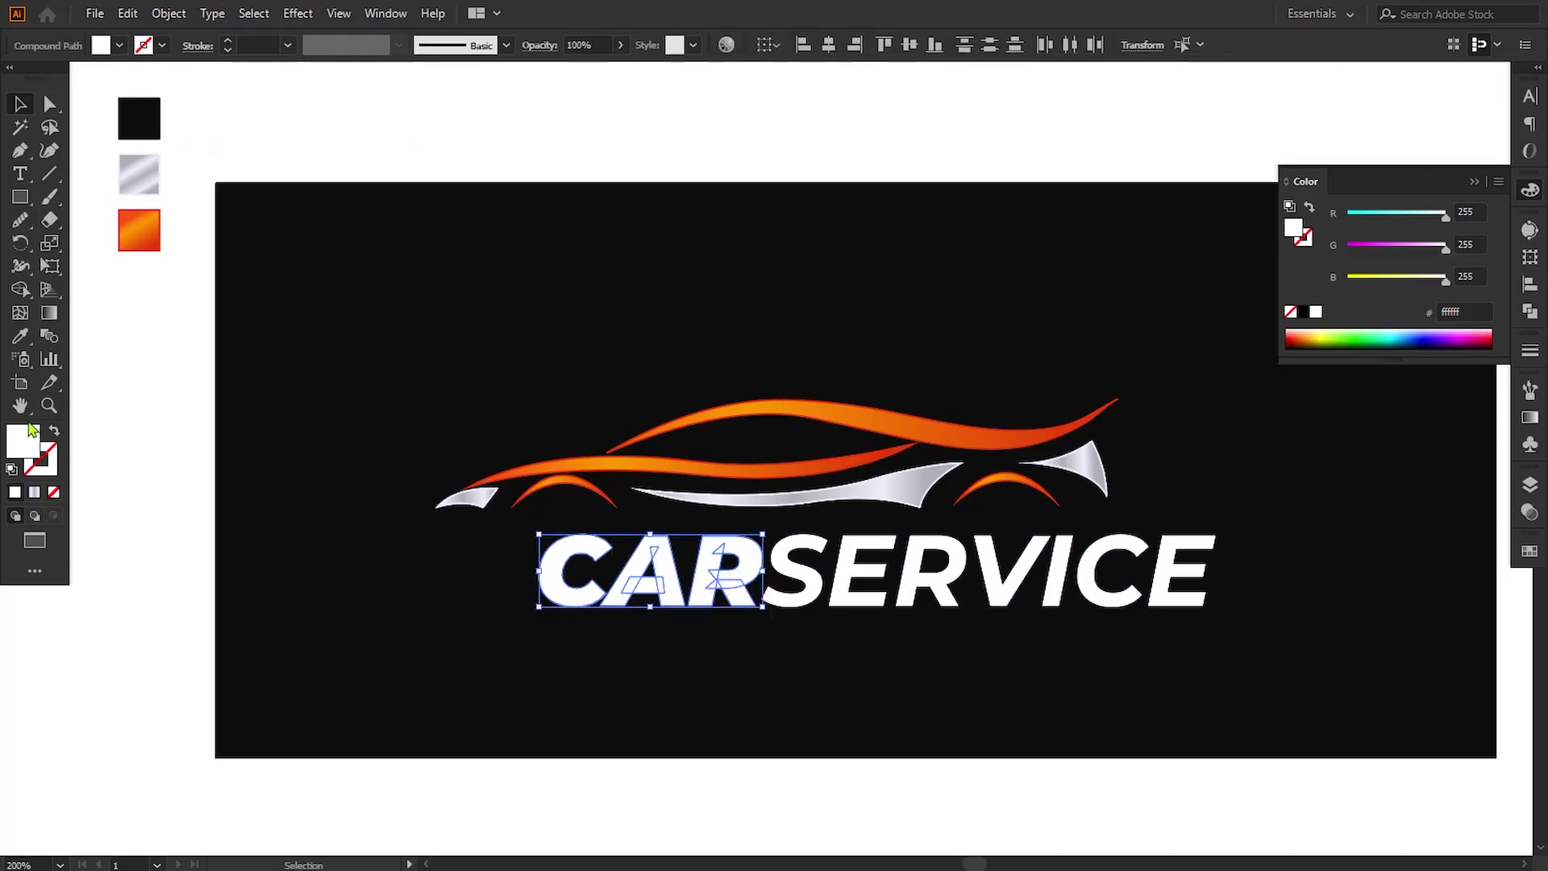
{"action": "key", "text": "i"}
{"action": "left_click", "coordinate": [159, 226]}
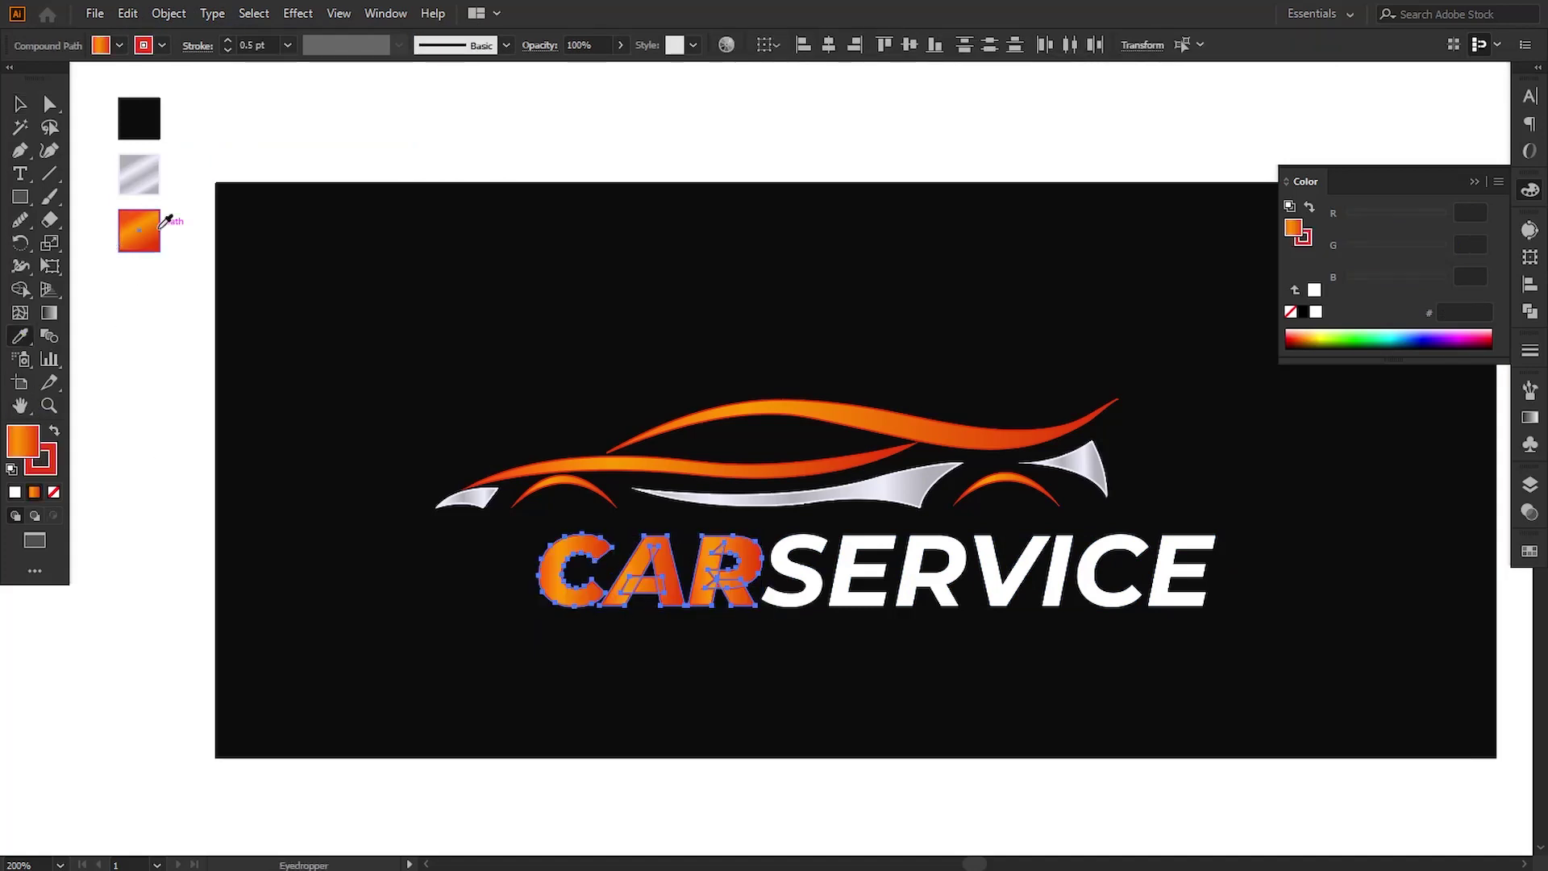
{"action": "left_click", "coordinate": [50, 313]}
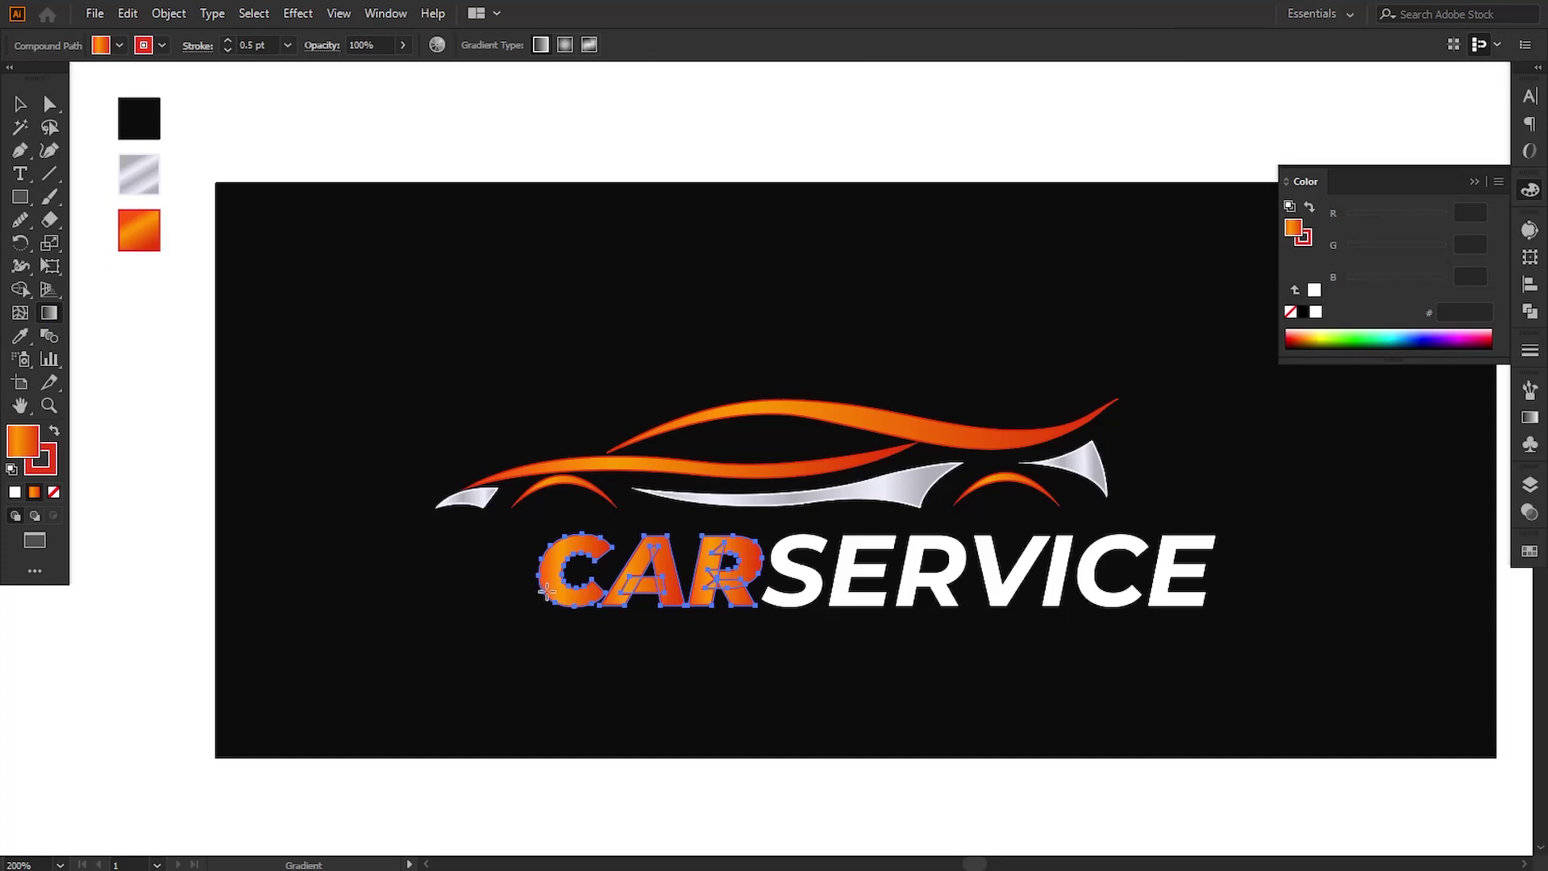
{"action": "mouse_move", "coordinate": [546, 591]}
{"action": "left_mouse_down"}
{"action": "mouse_move", "coordinate": [730, 589]}
{"action": "mouse_move", "coordinate": [692, 559]}
{"action": "left_mouse_up"}
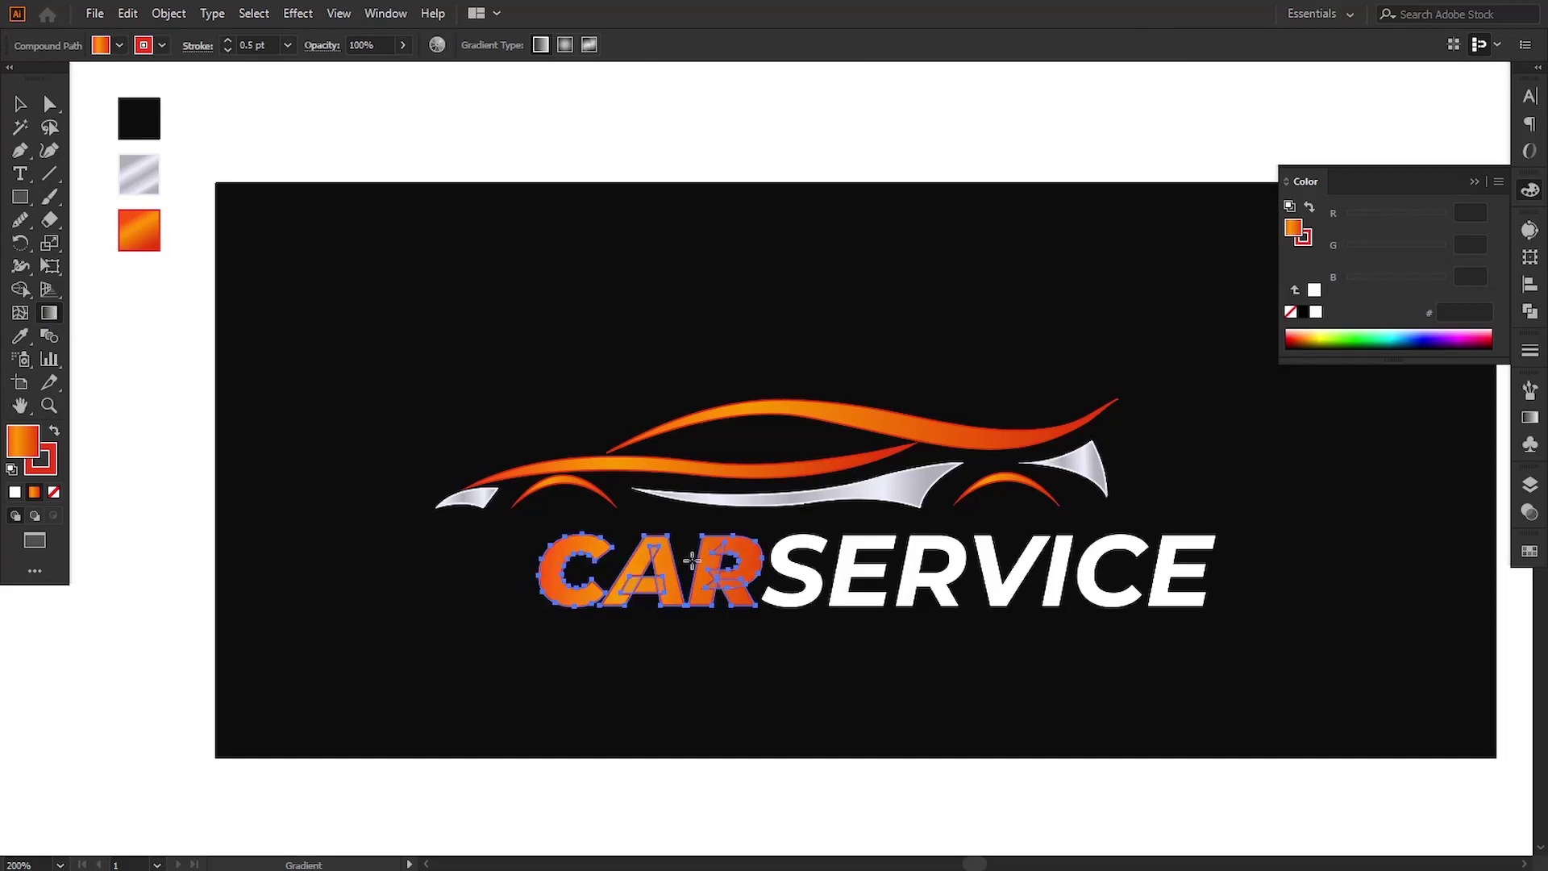
Step: Select all the SERVICE letters, leaving CAR unselected
{"action": "left_click", "coordinate": [20, 104]}
{"action": "left_click", "coordinate": [892, 650]}
{"action": "left_click", "coordinate": [806, 589]}
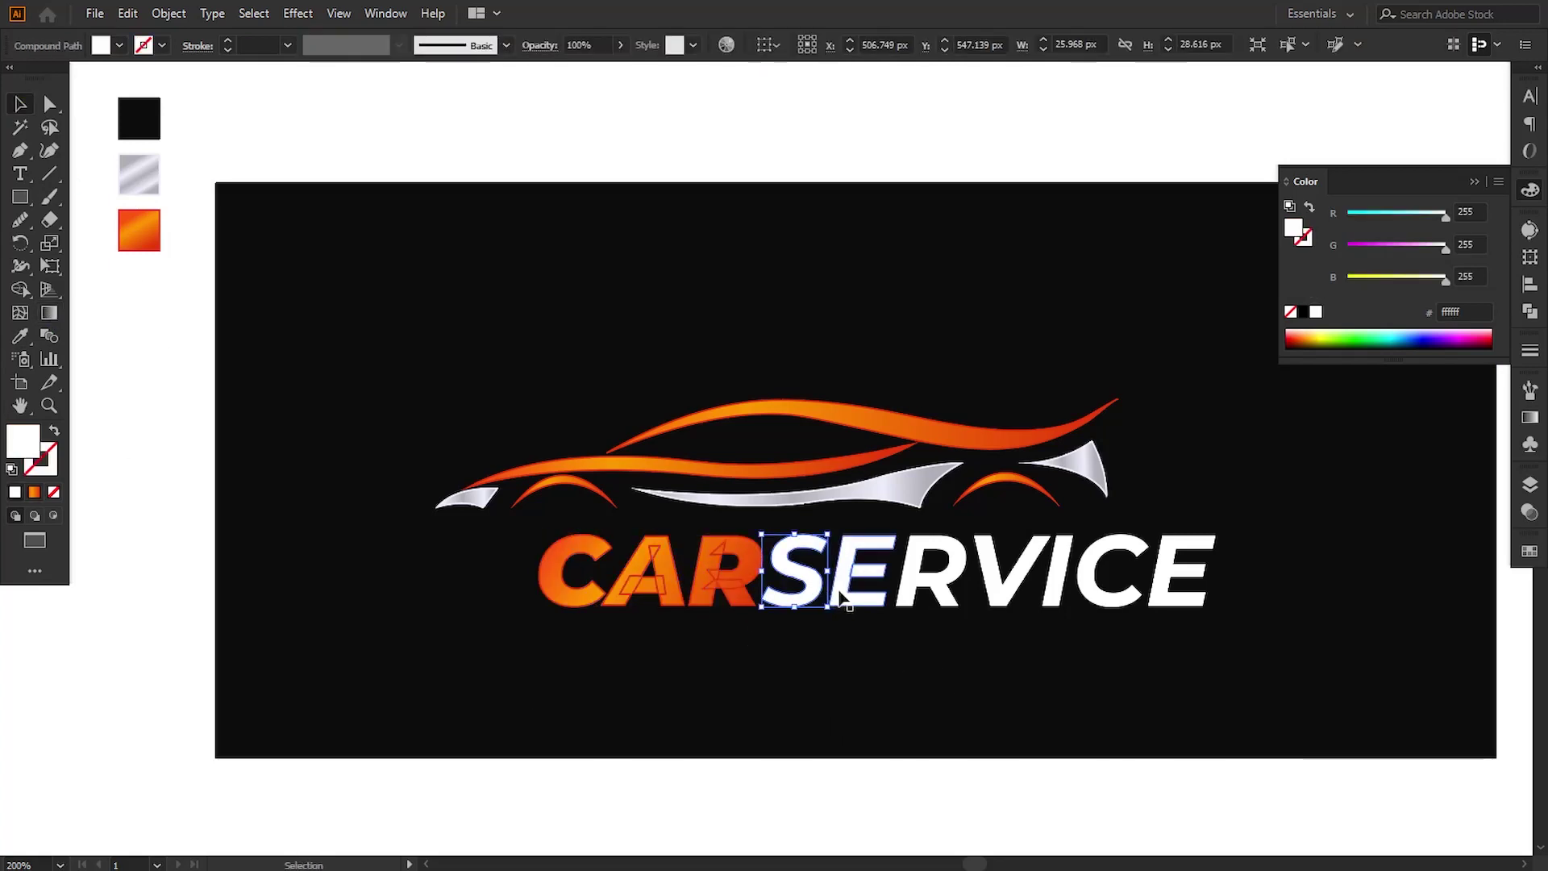
{"action": "left_click", "coordinate": [871, 593], "text": "shift"}
{"action": "left_click", "coordinate": [1004, 594], "text": "shift"}
{"action": "left_click", "coordinate": [1050, 594], "text": "shift"}
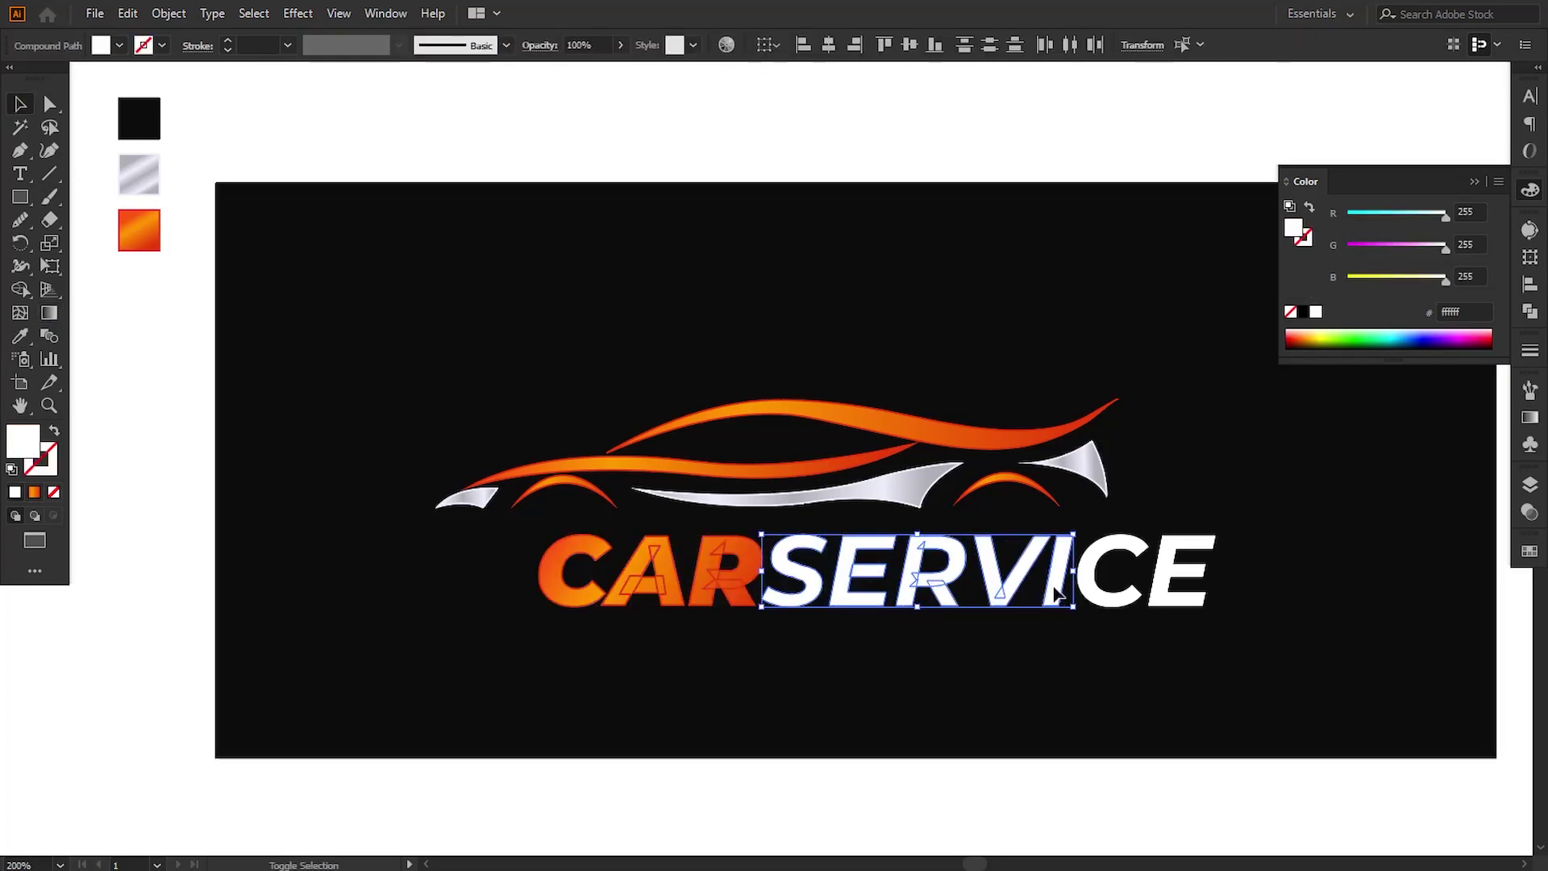
{"action": "left_click", "coordinate": [1157, 597], "text": "shift"}
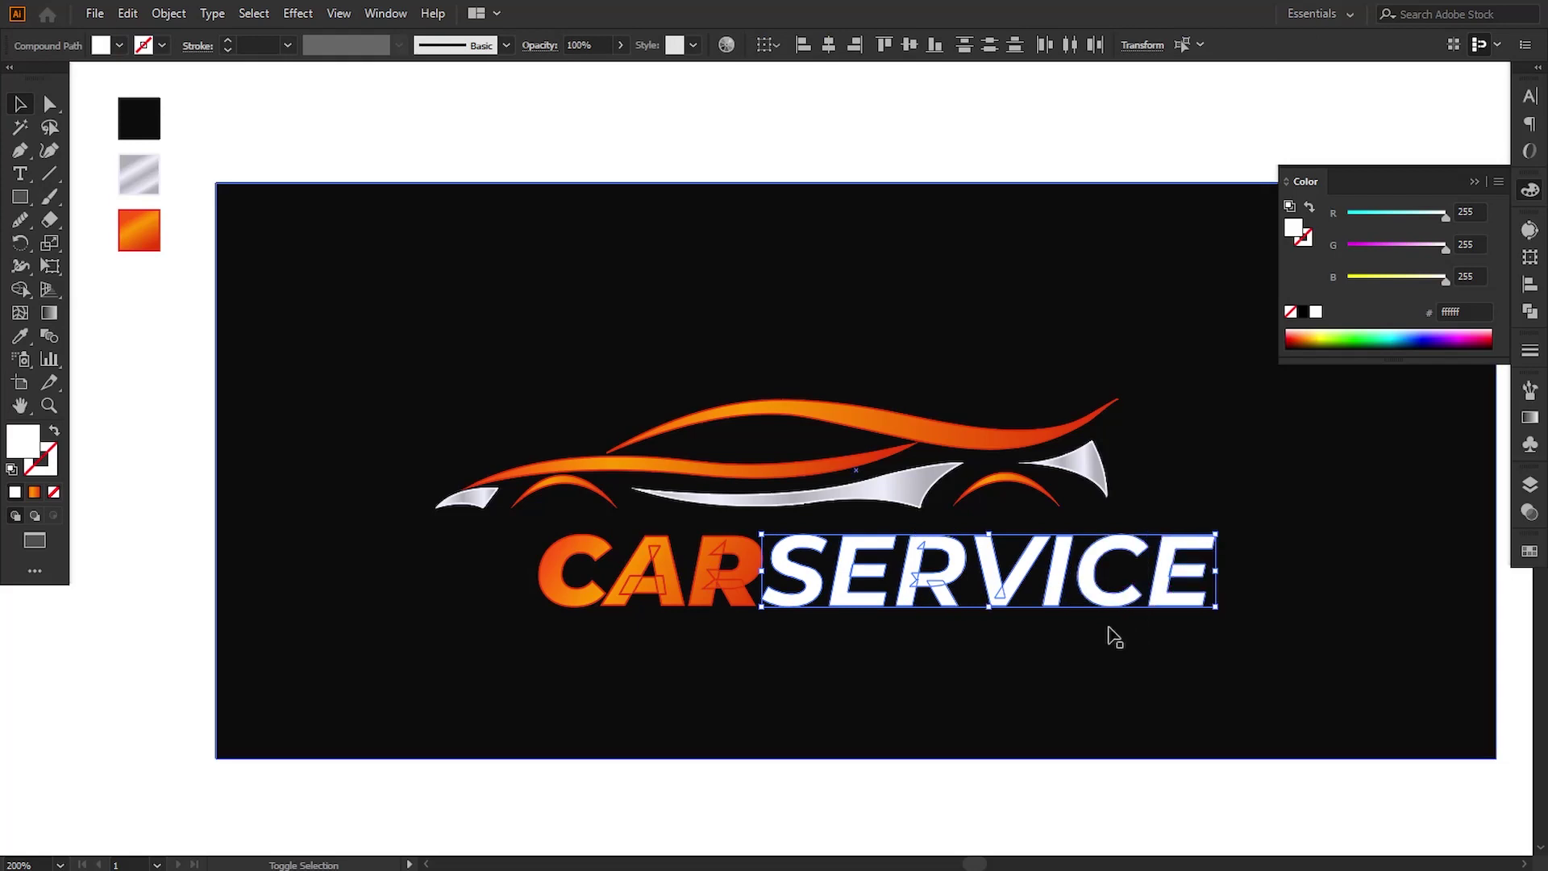
Step: Apply the silver gradient swatch to SERVICE, running left to right across the word
{"action": "left_click", "coordinate": [20, 336]}
{"action": "left_click", "coordinate": [136, 178]}
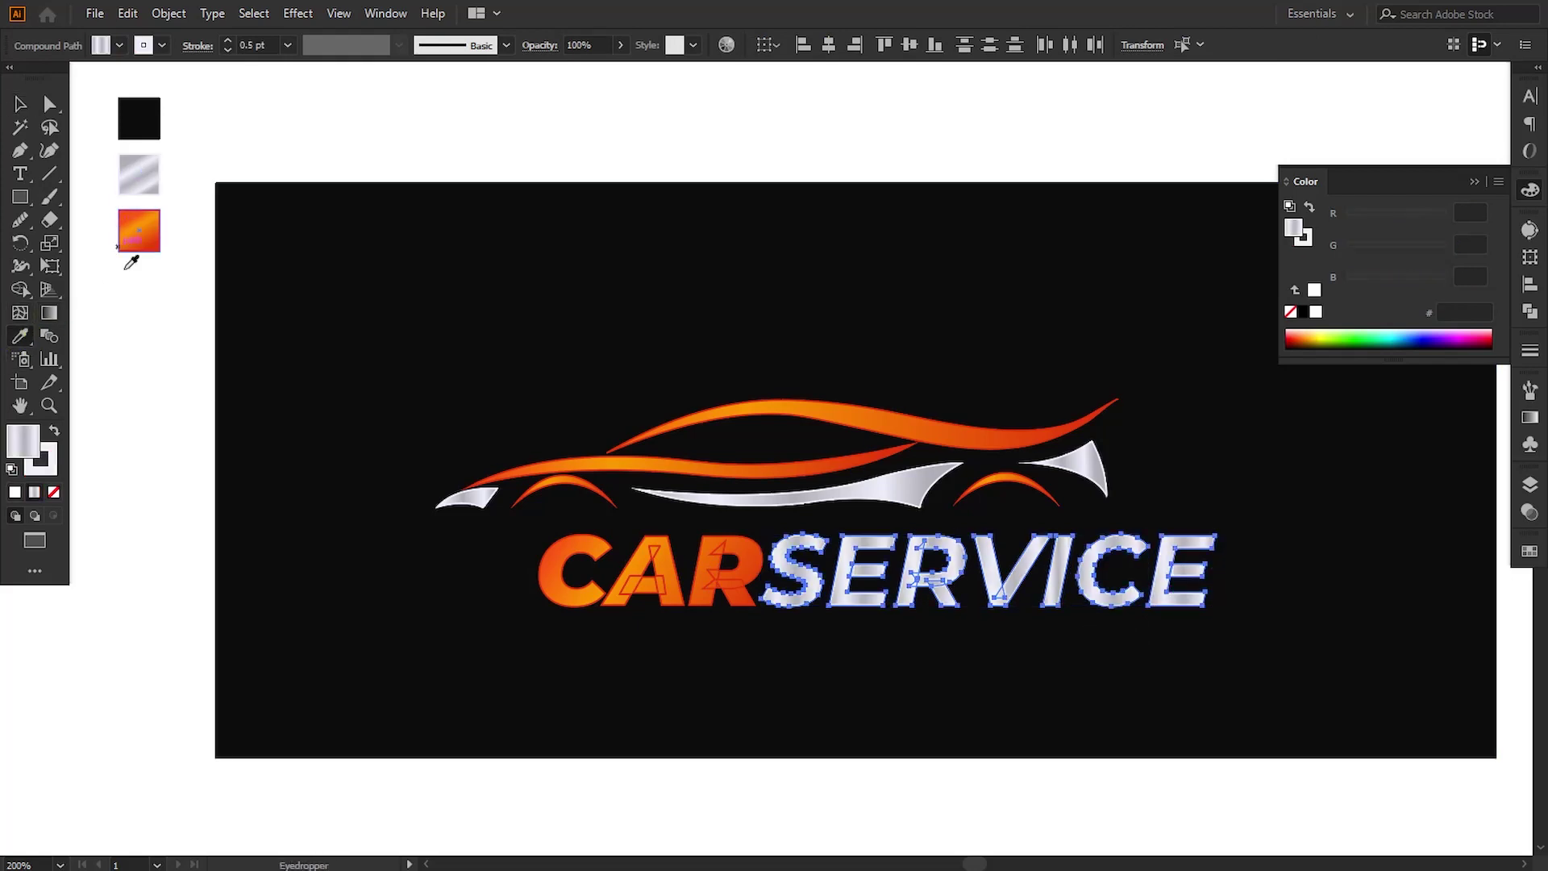
{"action": "left_click", "coordinate": [48, 313]}
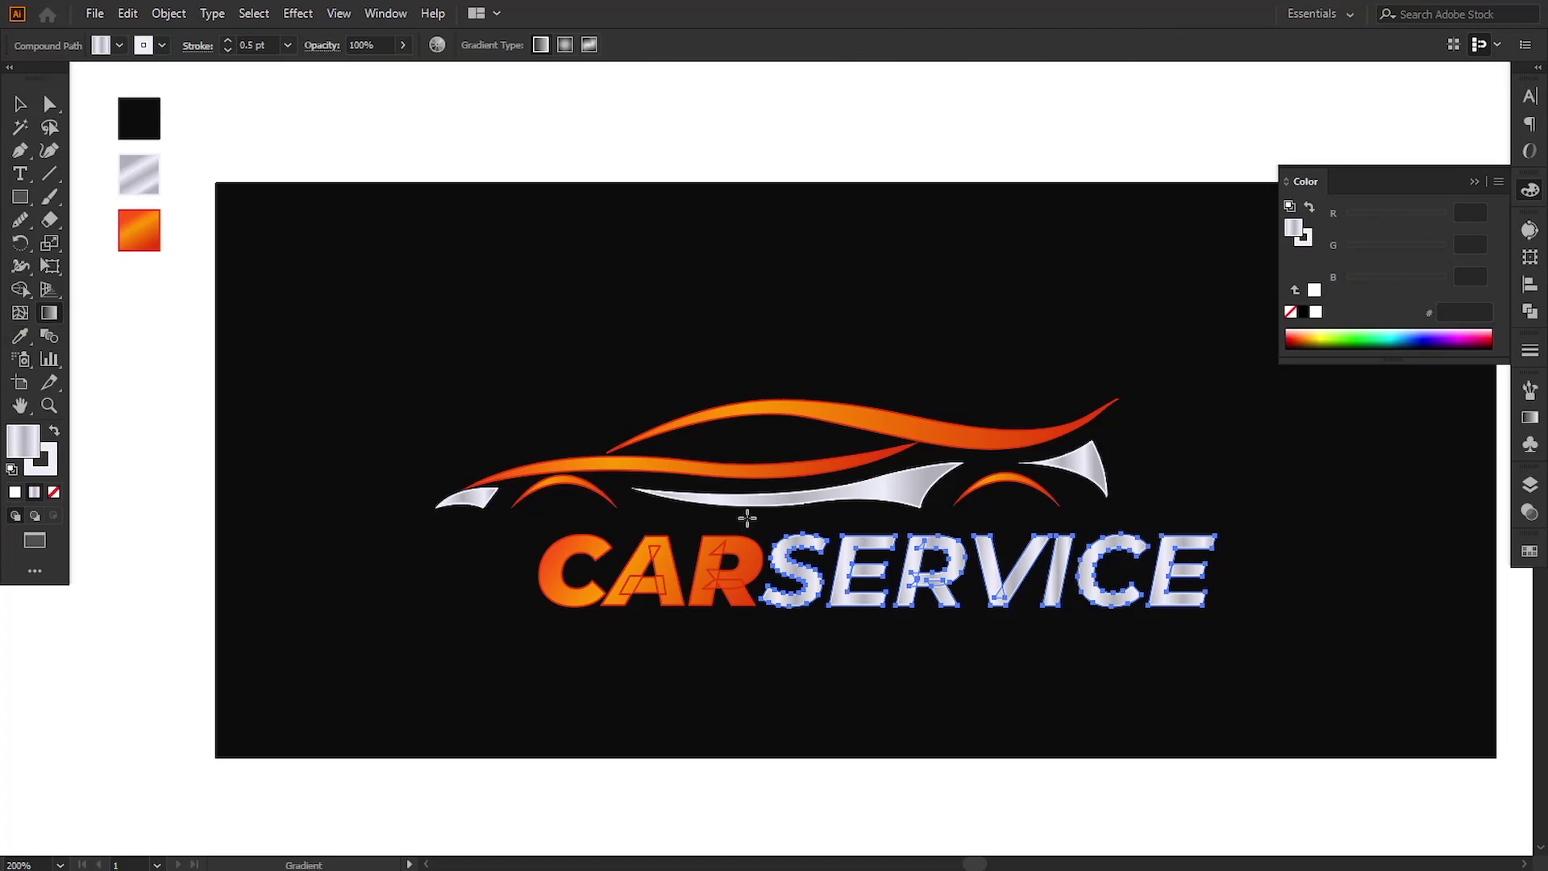
{"action": "left_click_drag", "start_coordinate": [774, 532], "coordinate": [1160, 618]}
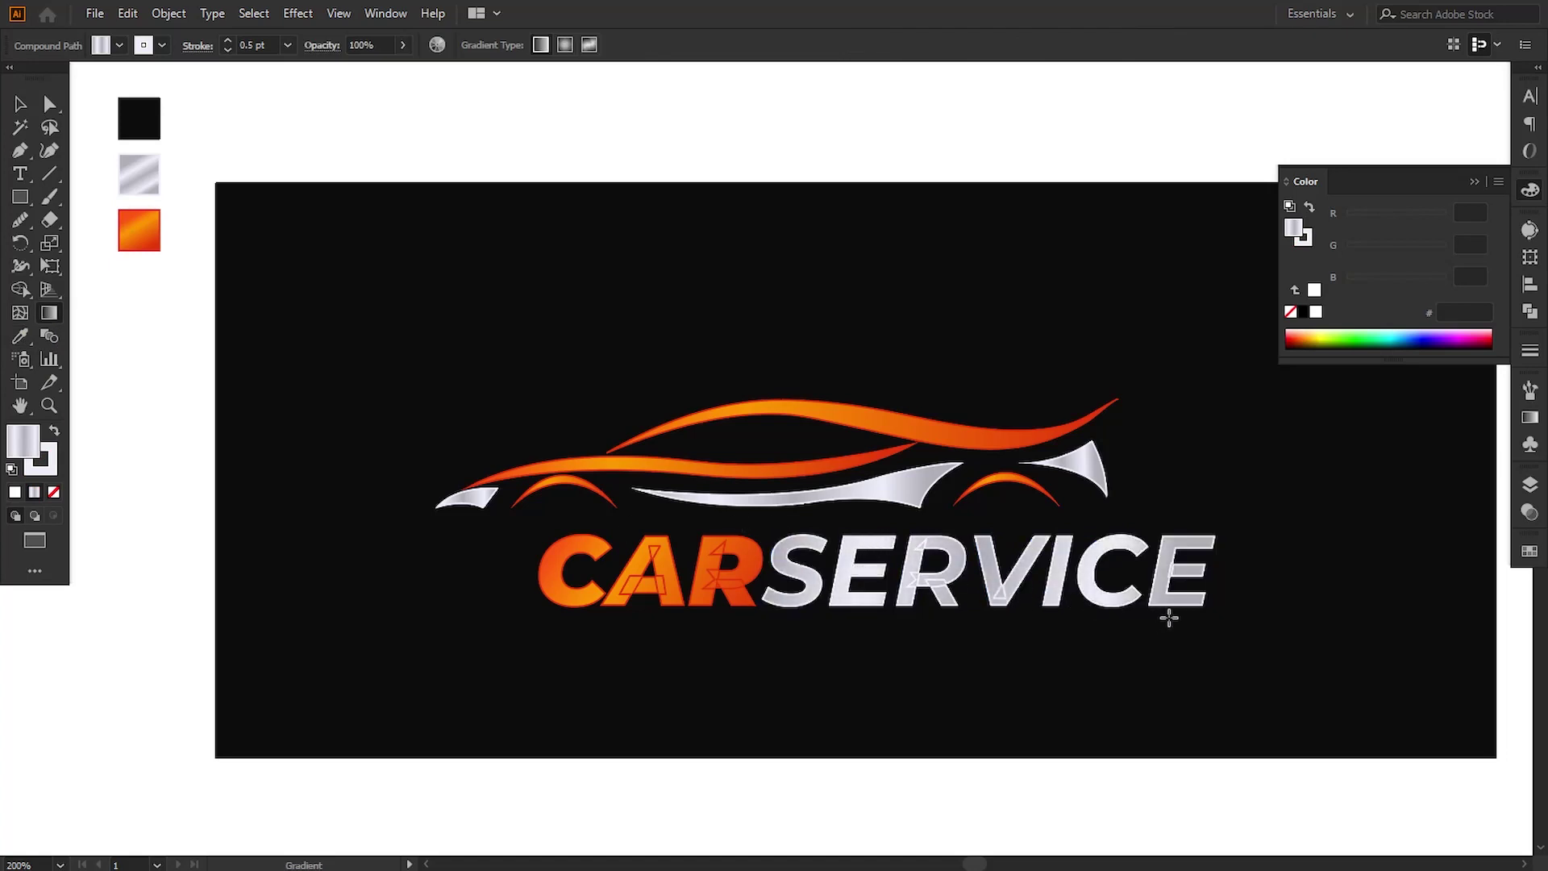
{"action": "left_click", "coordinate": [20, 104]}
{"action": "left_click", "coordinate": [369, 129]}
Step: Group the CARSERVICE letters and shift the group left
{"action": "left_click_drag", "start_coordinate": [471, 534], "coordinate": [1319, 664]}
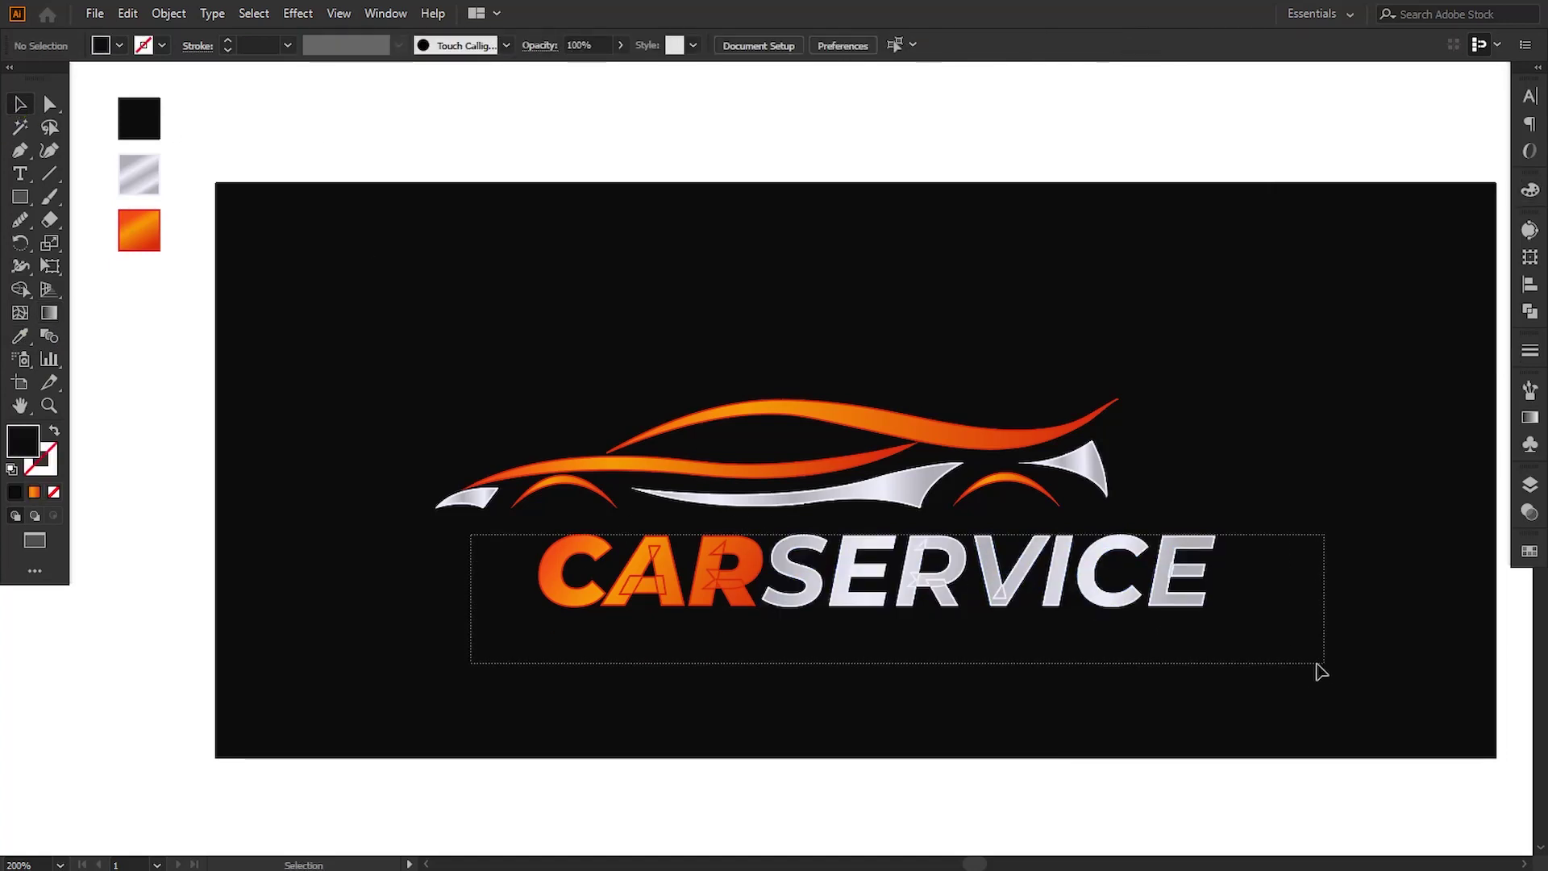
{"action": "left_click", "coordinate": [168, 13]}
{"action": "left_click", "coordinate": [213, 113]}
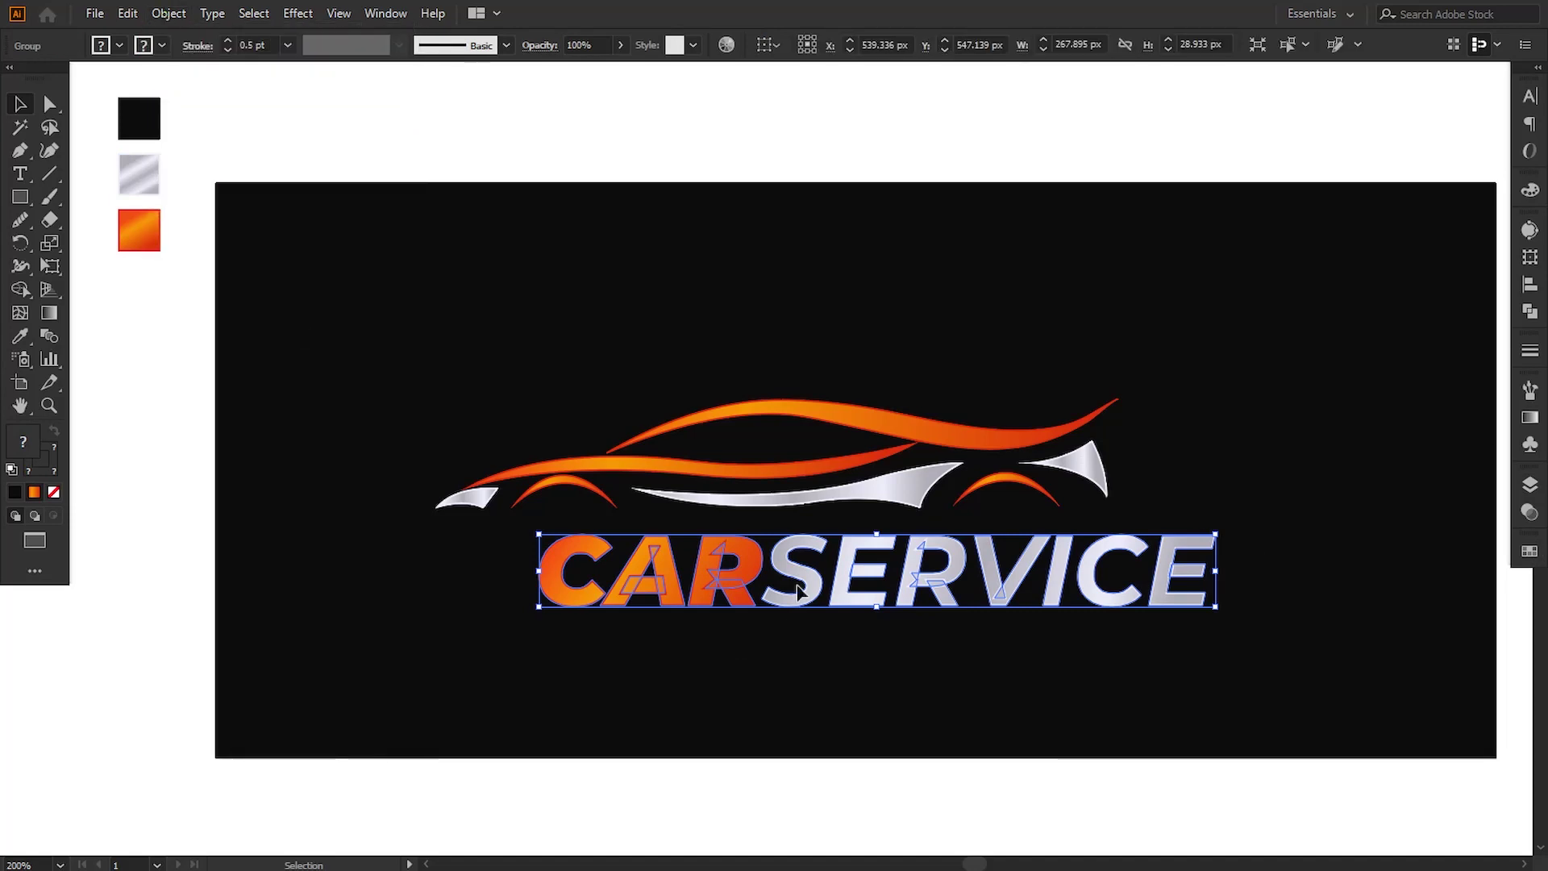
{"action": "left_click_drag", "start_coordinate": [819, 592], "coordinate": [698, 594]}
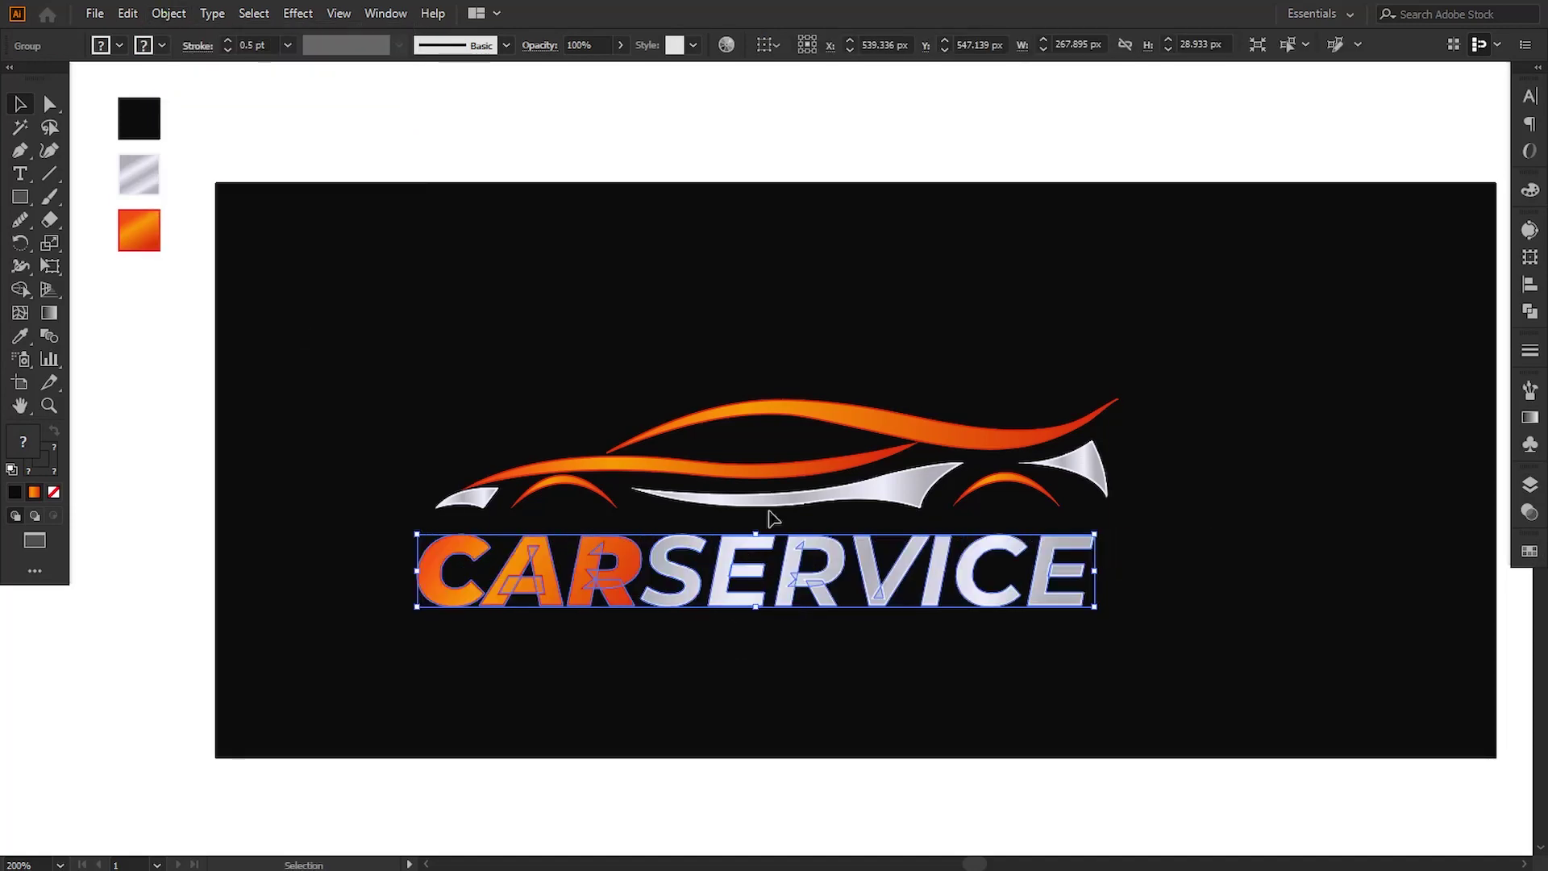
Step: Horizontally centre the CARSERVICE lettering with the car graphic
{"action": "left_click_drag", "start_coordinate": [579, 449], "coordinate": [1192, 505]}
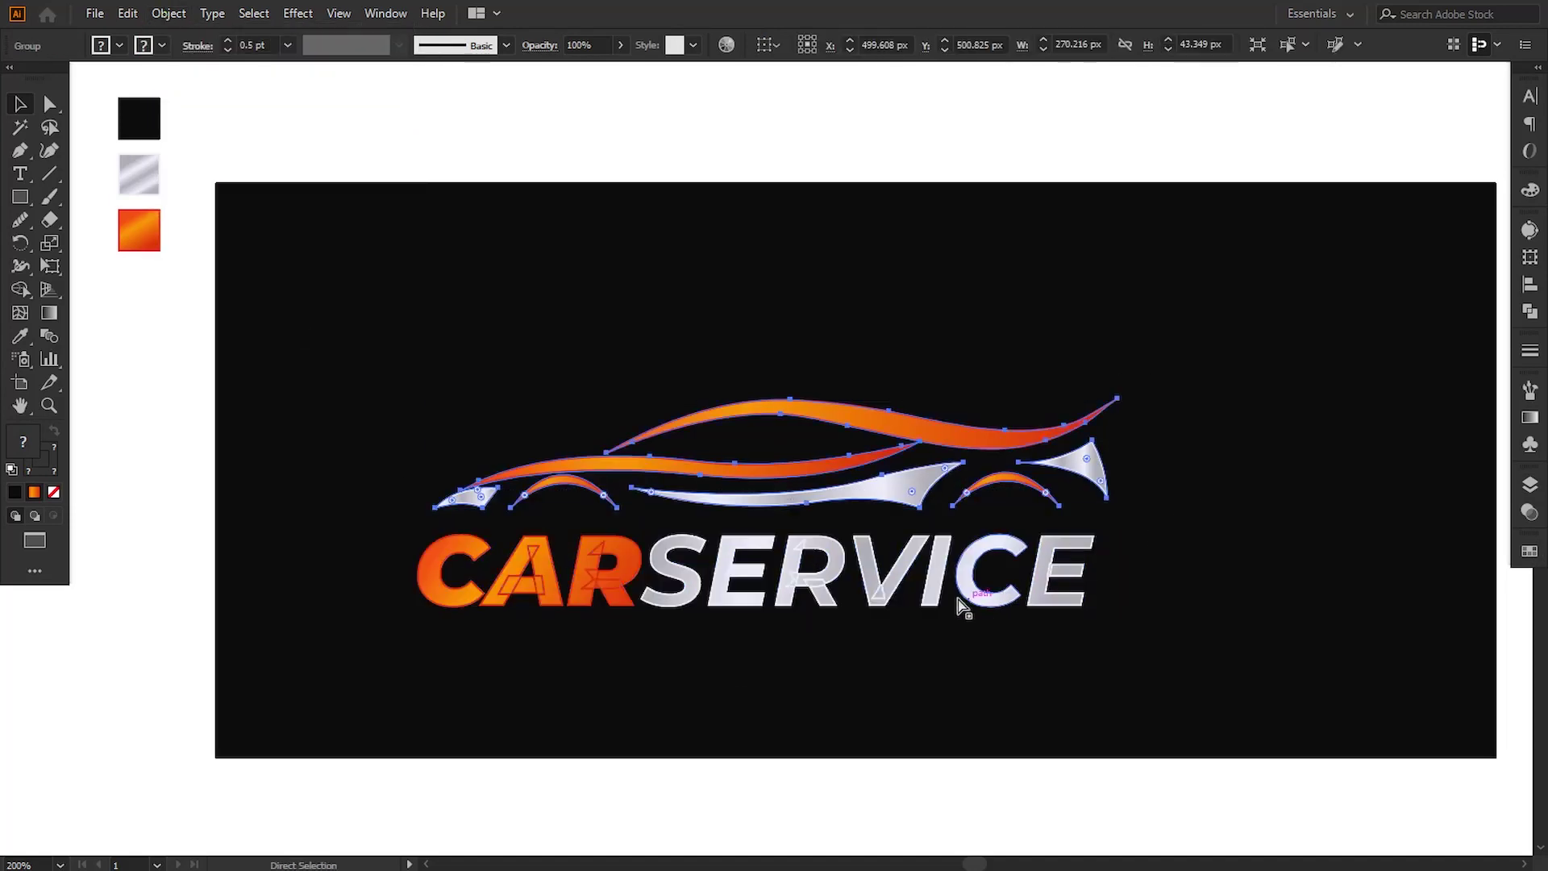
{"action": "left_click", "coordinate": [822, 582], "text": "shift"}
{"action": "left_click", "coordinate": [828, 45]}
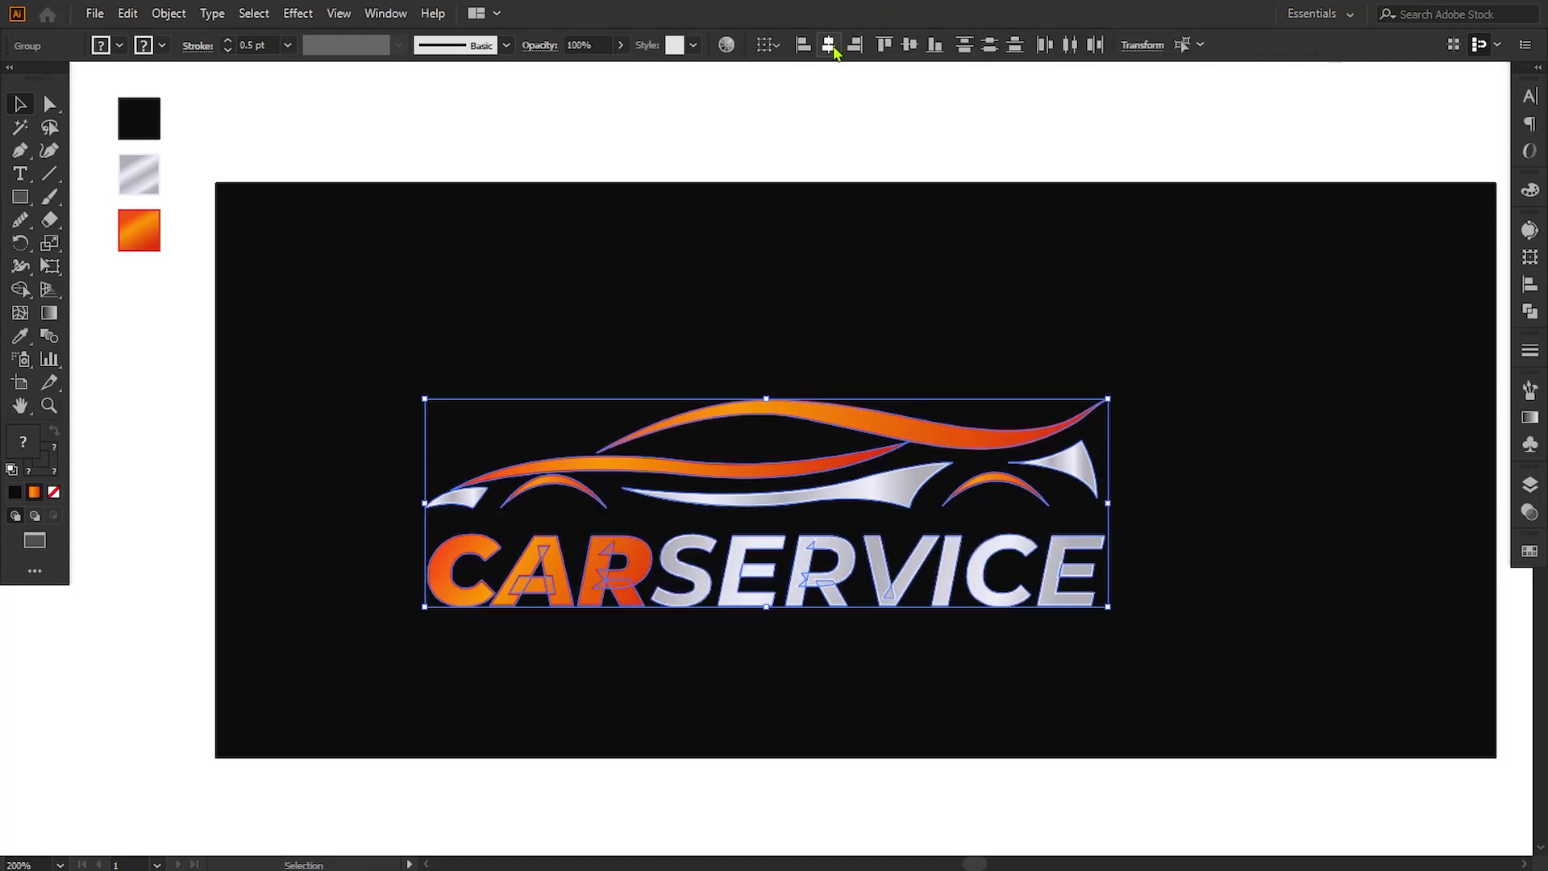
{"action": "left_click", "coordinate": [1014, 687]}
Step: Scale the lettering up to span the car's width and nudge it down two steps
{"action": "left_click", "coordinate": [1041, 603]}
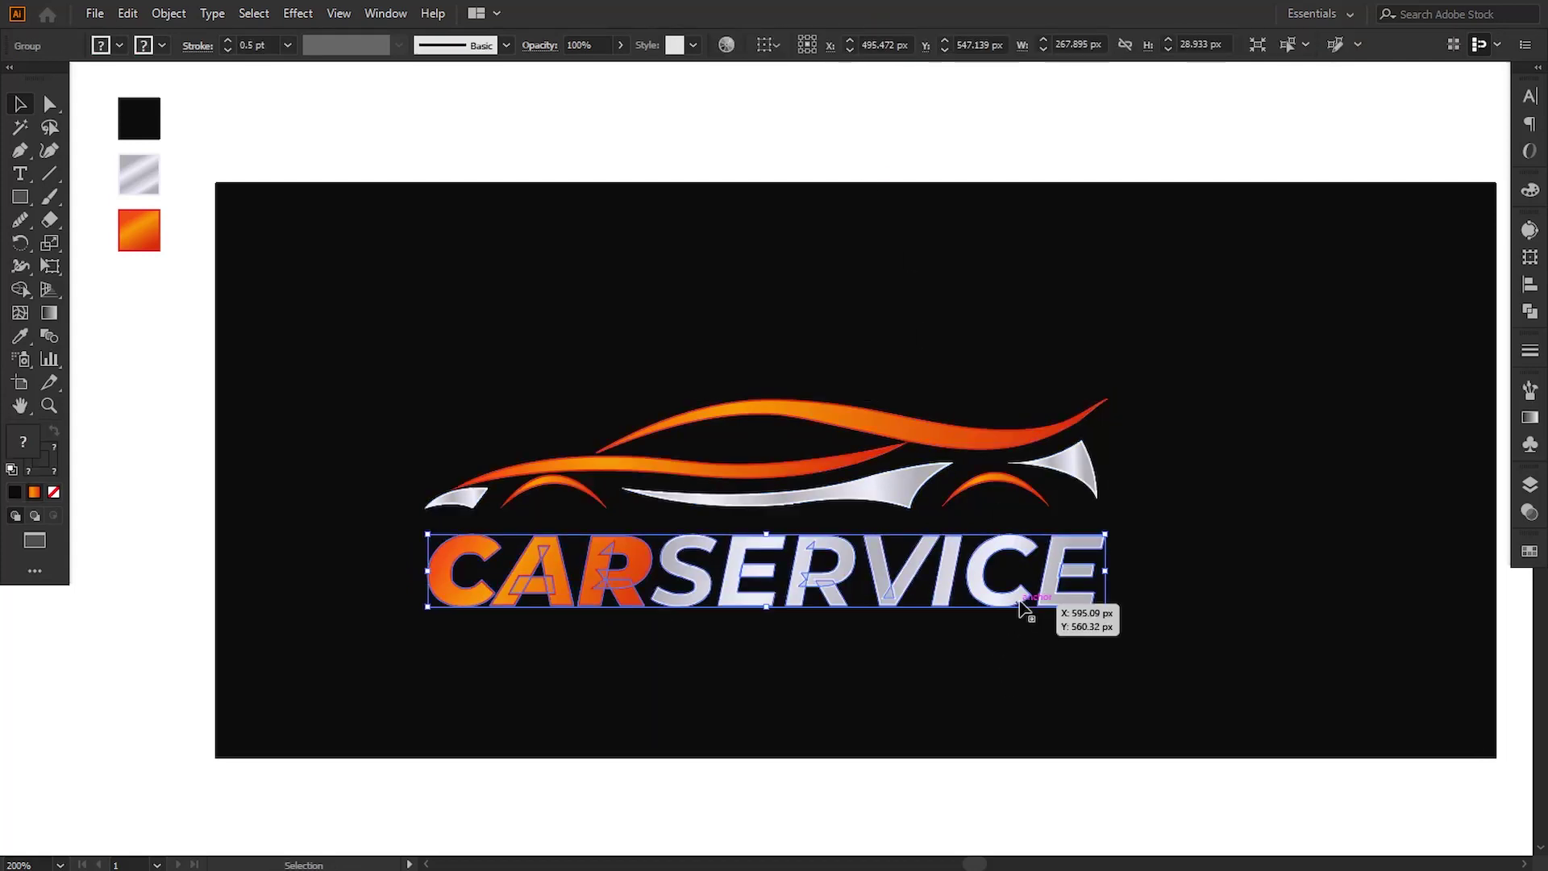
{"action": "left_click_drag", "start_coordinate": [1105, 610], "coordinate": [1160, 627]}
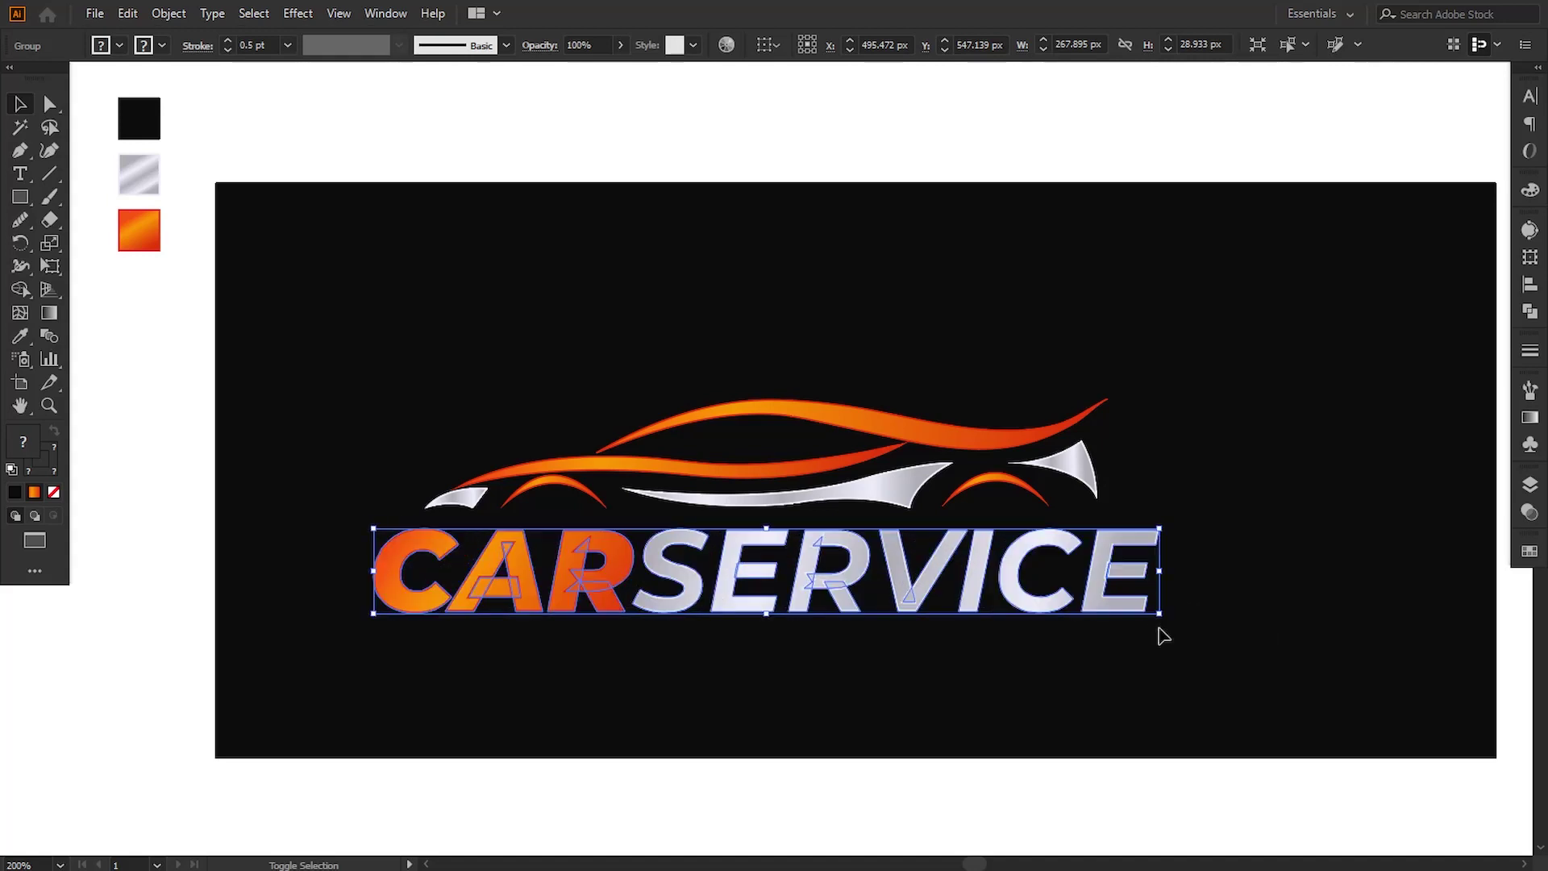
{"action": "key", "text": "Down"}
{"action": "key", "text": "Down"}
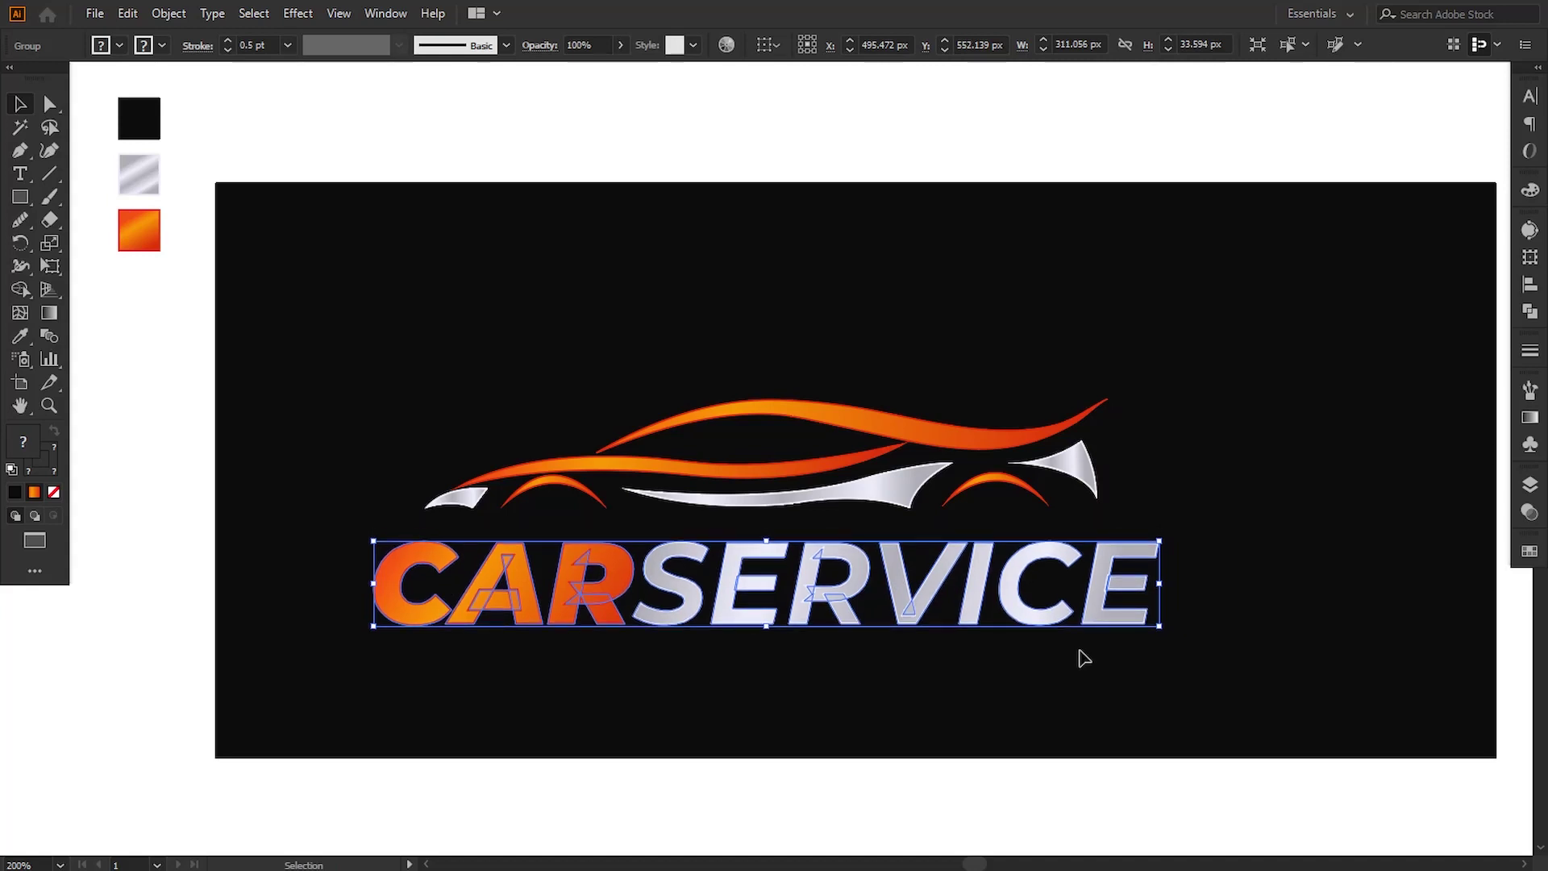
{"action": "key", "text": "Down"}
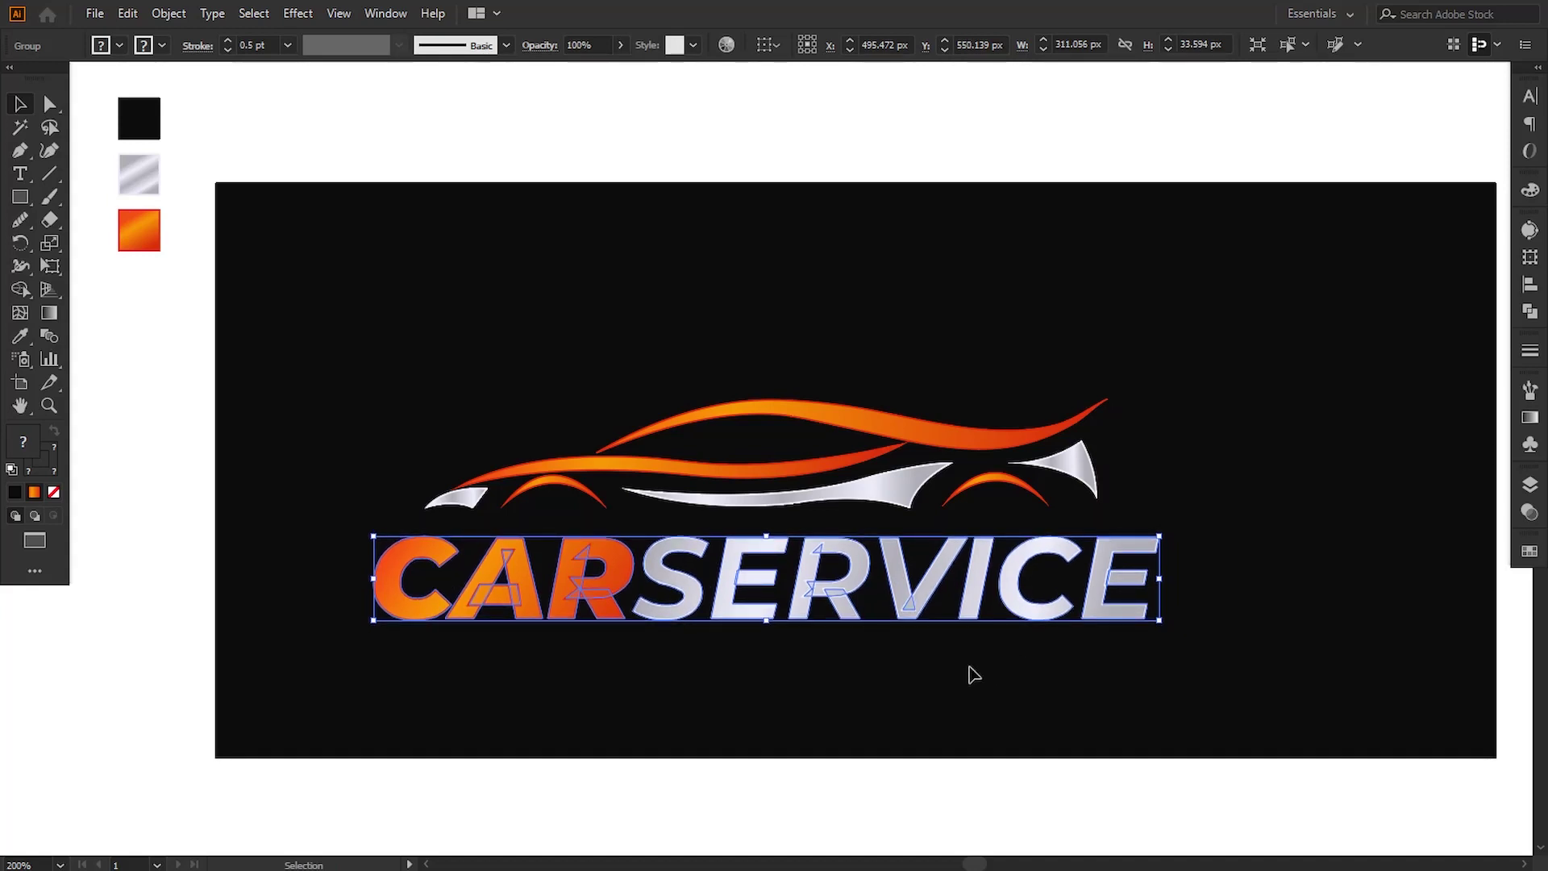
{"action": "left_click", "coordinate": [974, 674]}
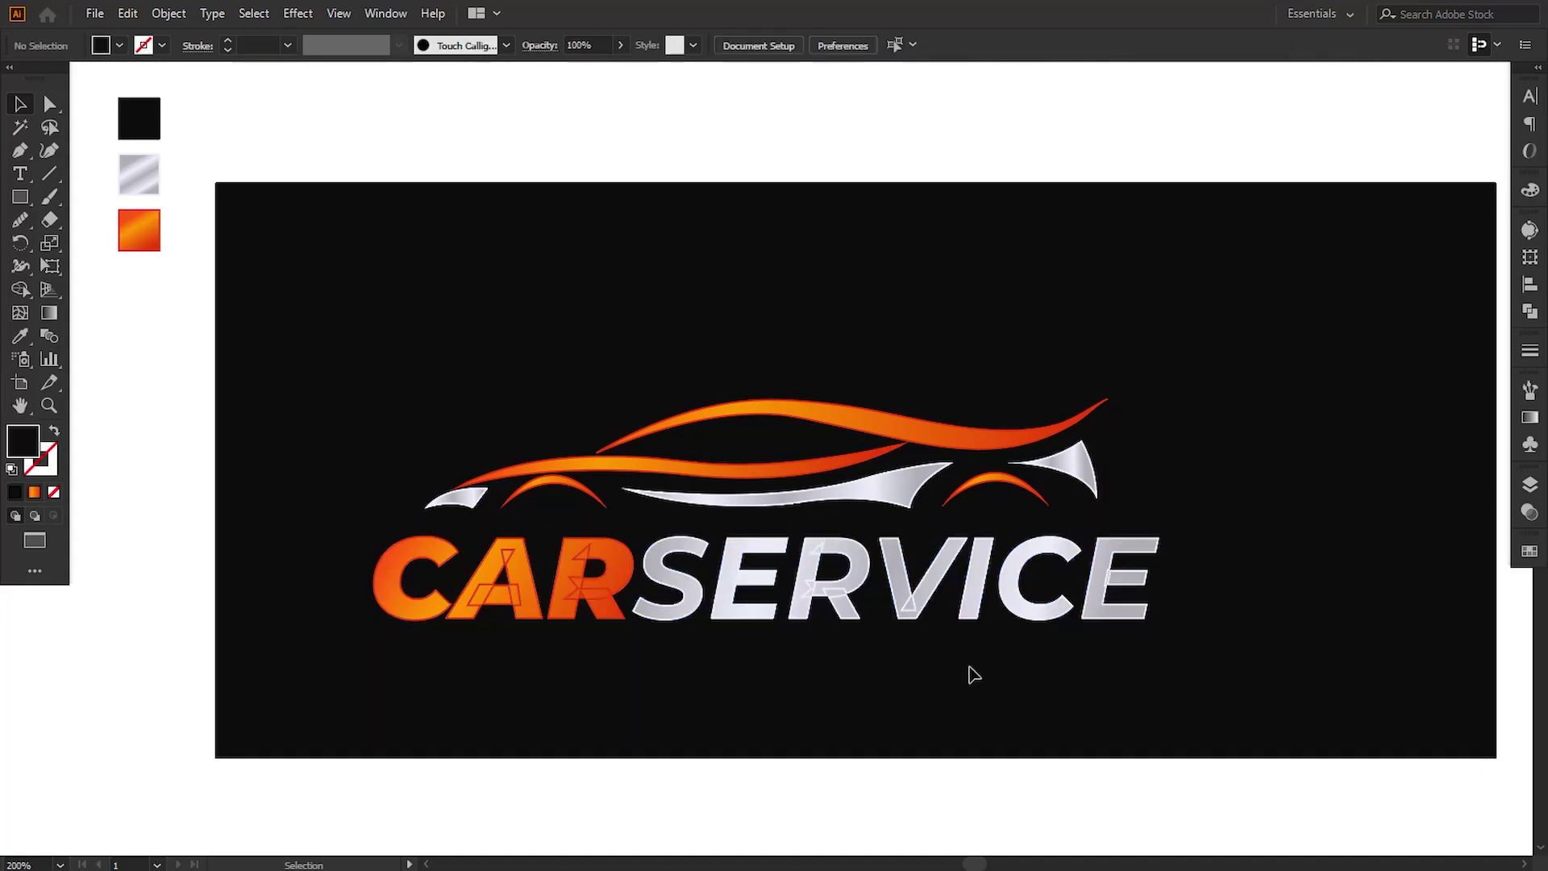
Step: Add the tagline 'your tagline here' below CARSERVICE
{"action": "key", "text": "t"}
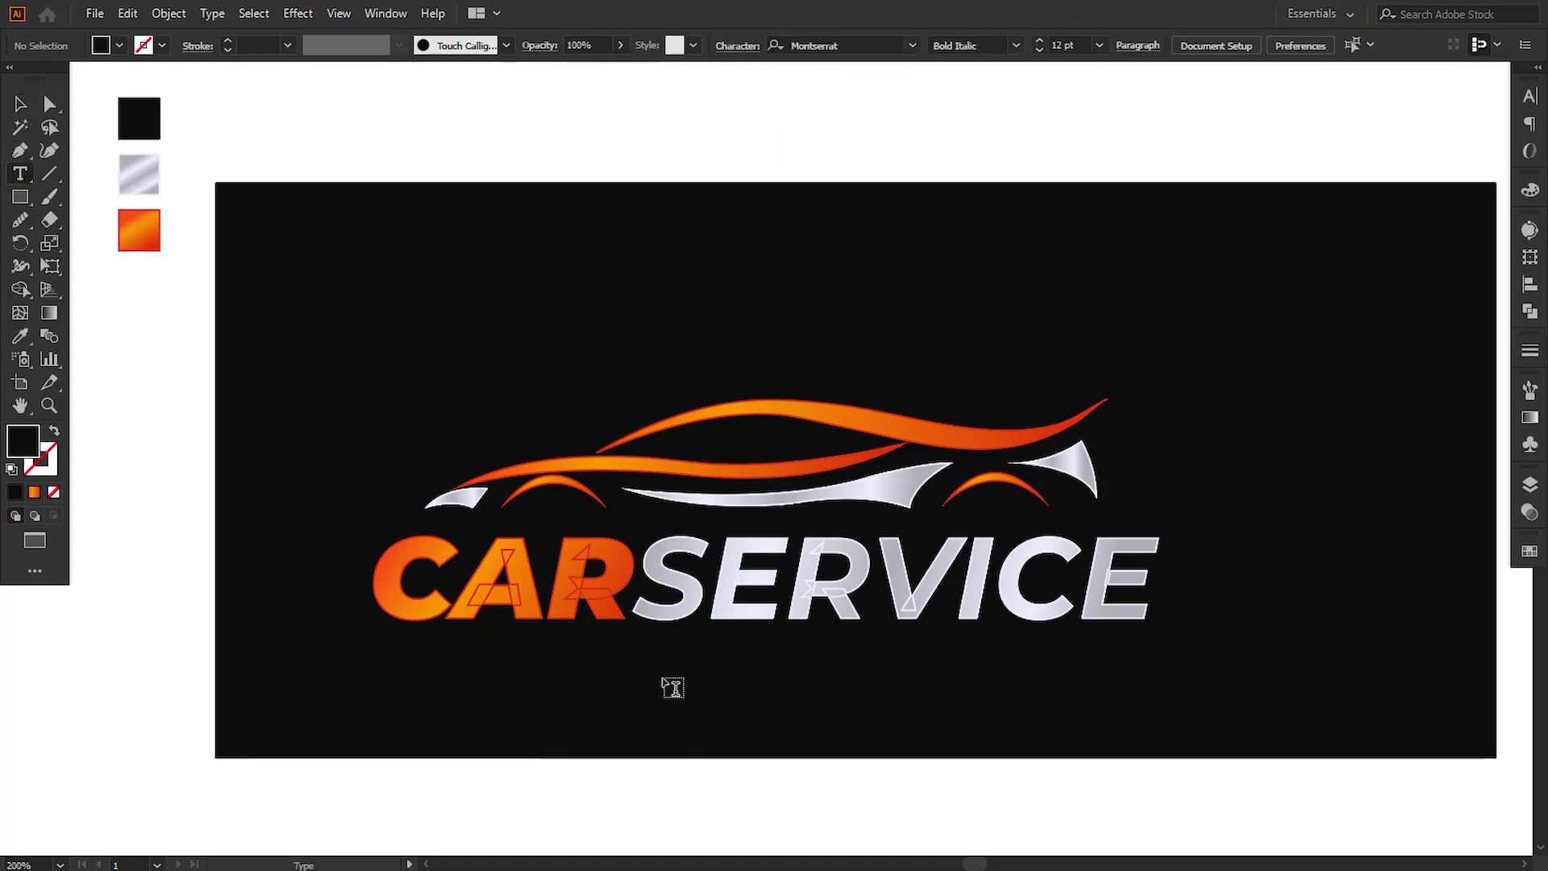
{"action": "left_click", "coordinate": [672, 687]}
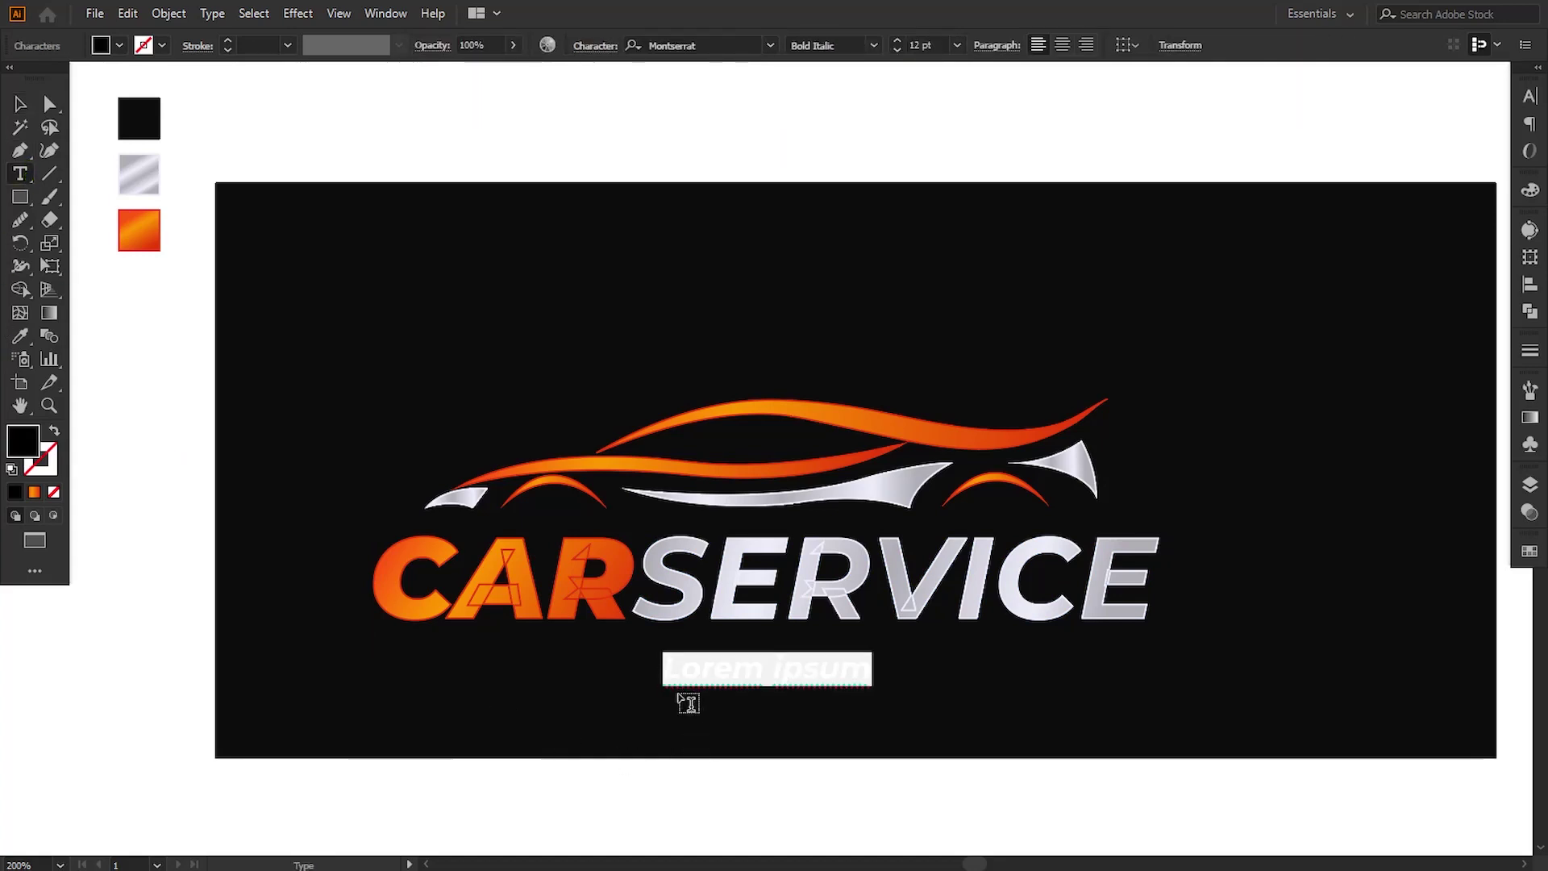
{"action": "type", "text": "your"}
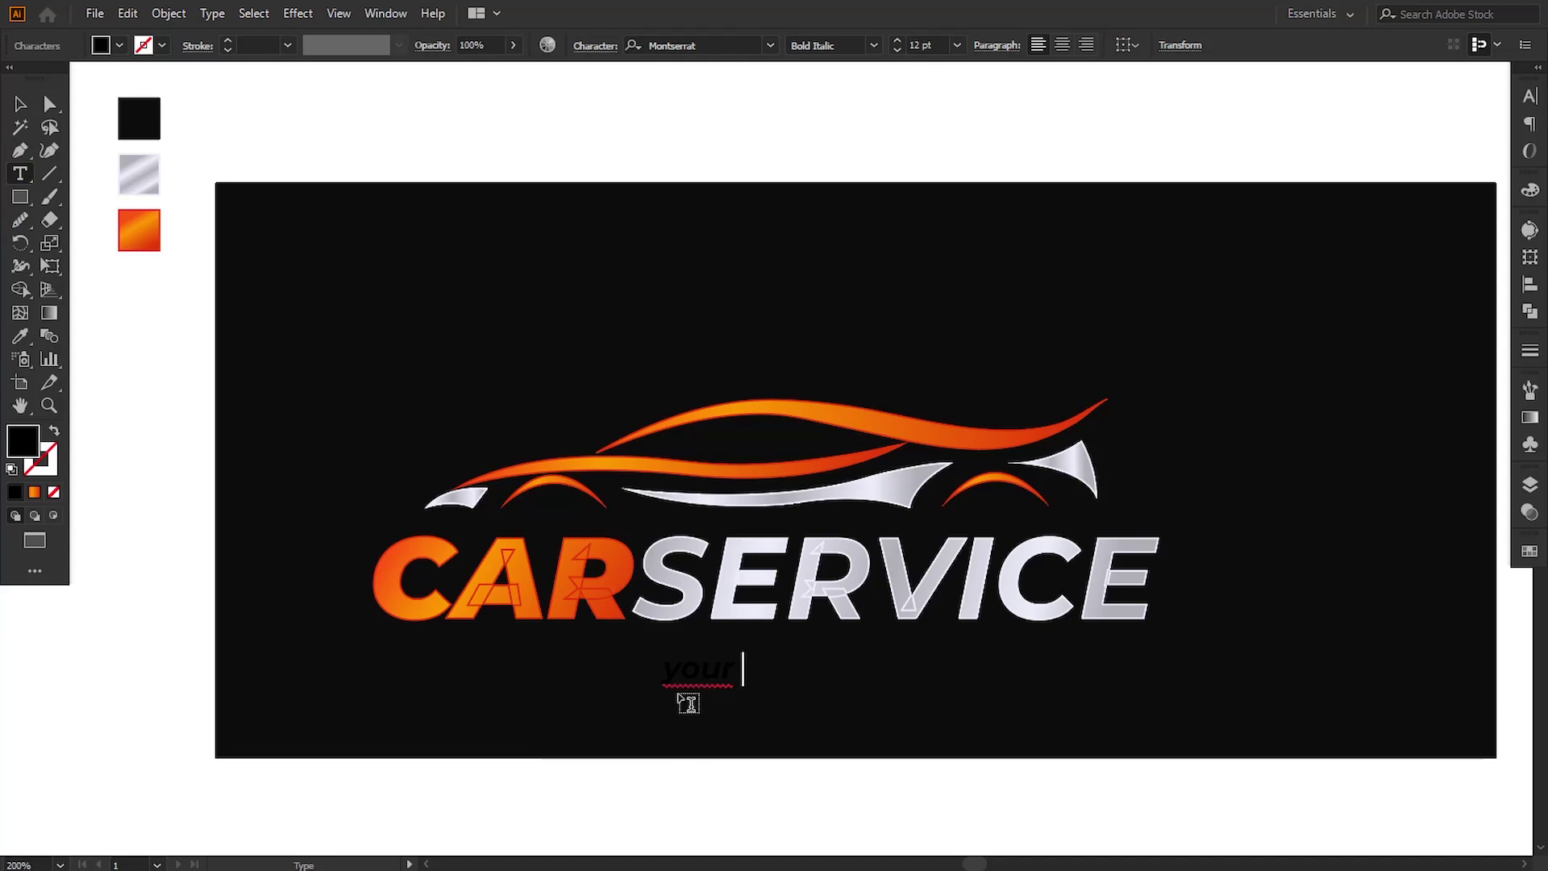
{"action": "type", "text": "line here"}
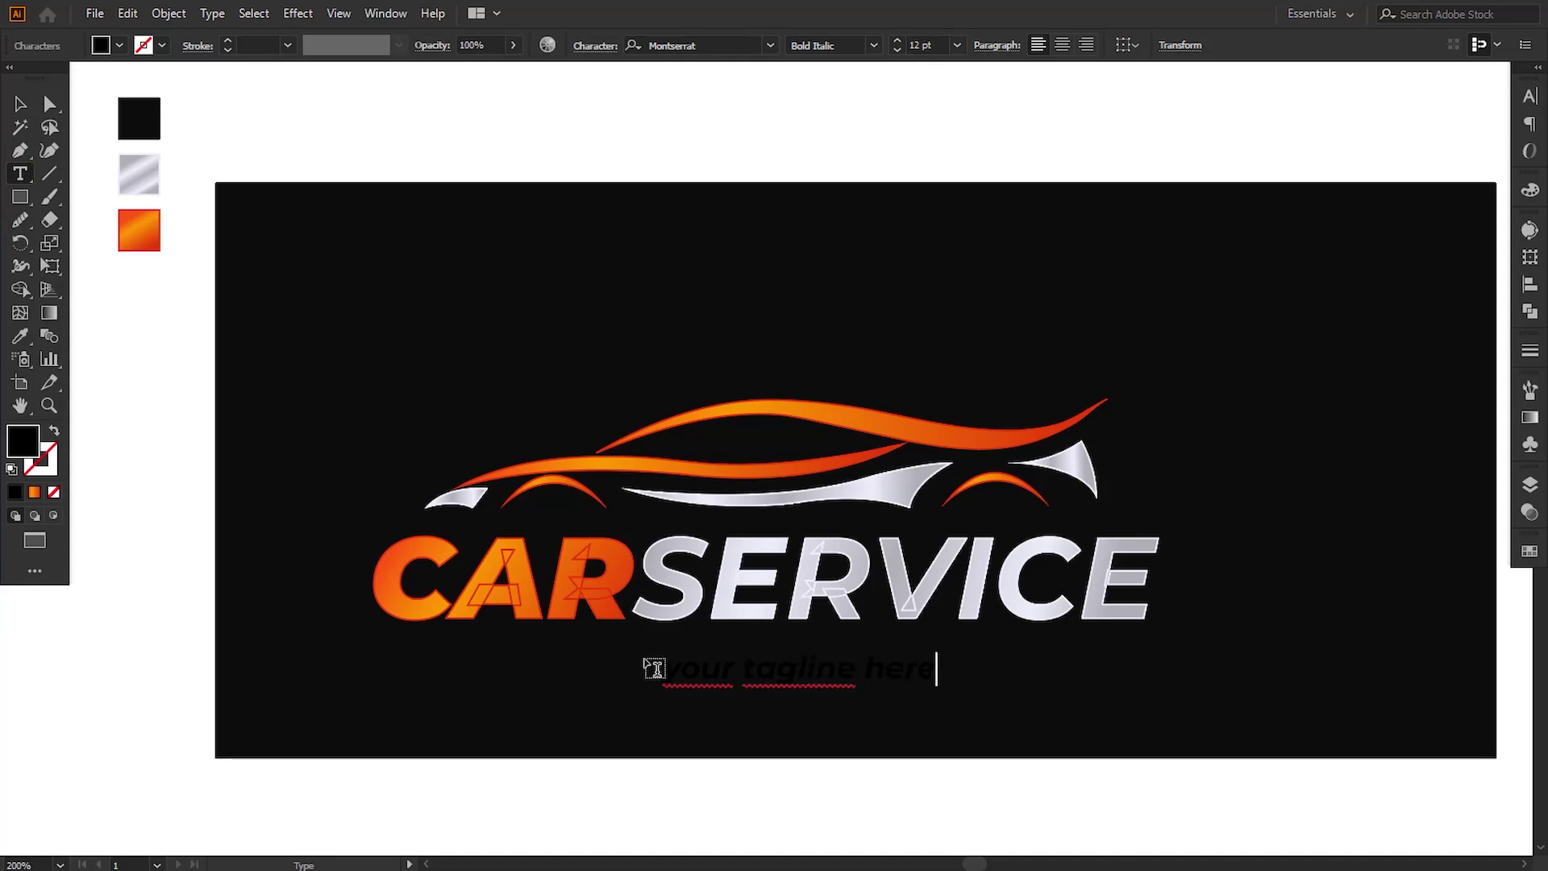
Step: Set the whole tagline in Montserrat Italic
{"action": "key", "text": "ctrl+a"}
{"action": "left_click", "coordinate": [769, 46]}
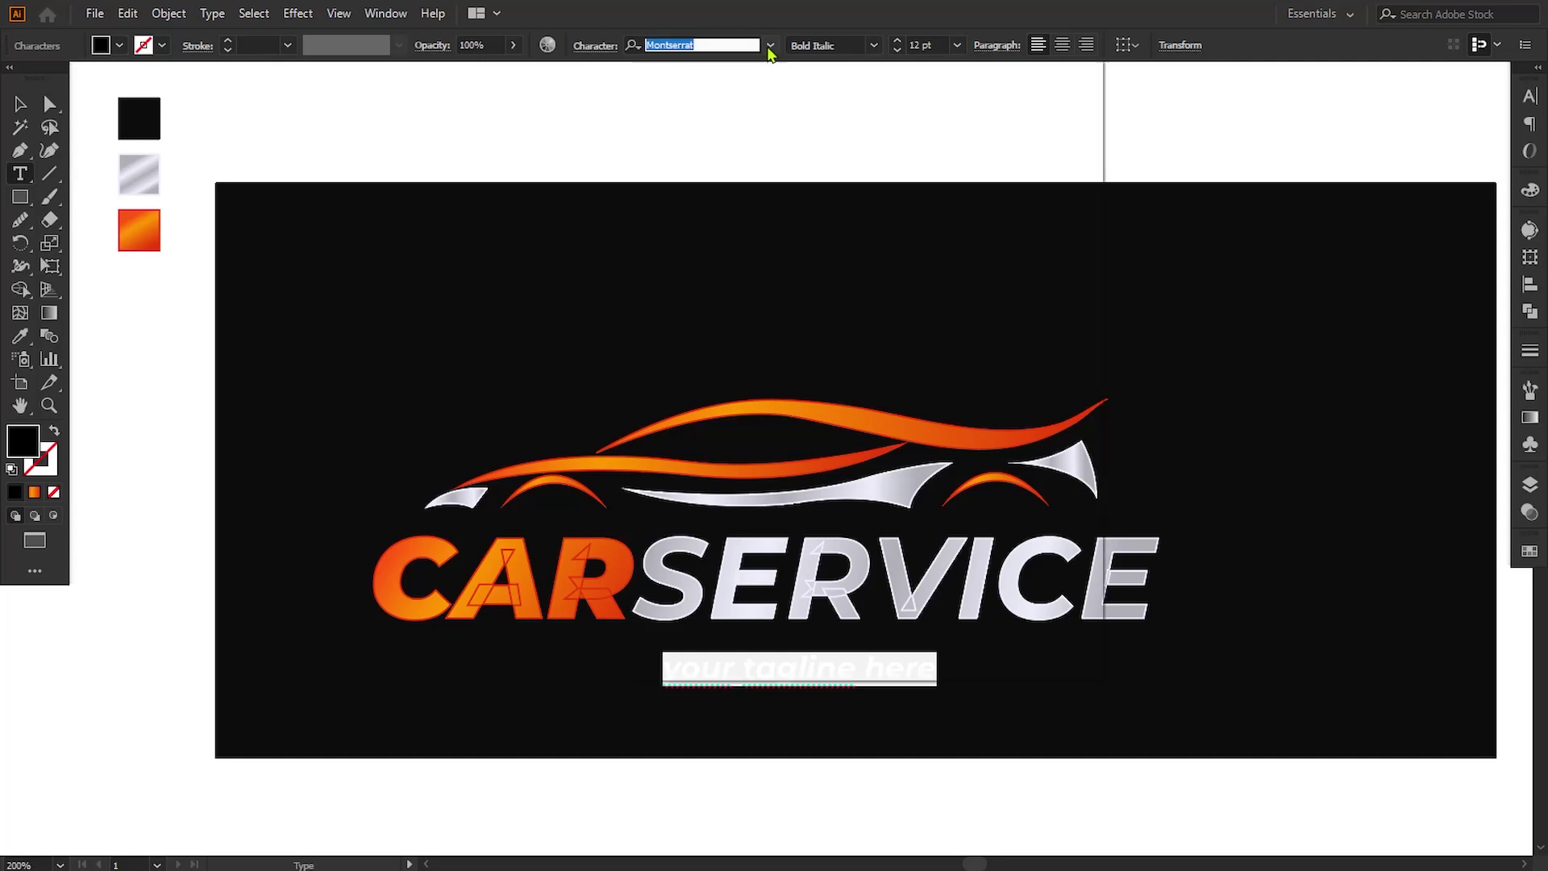
{"action": "left_click", "coordinate": [873, 46]}
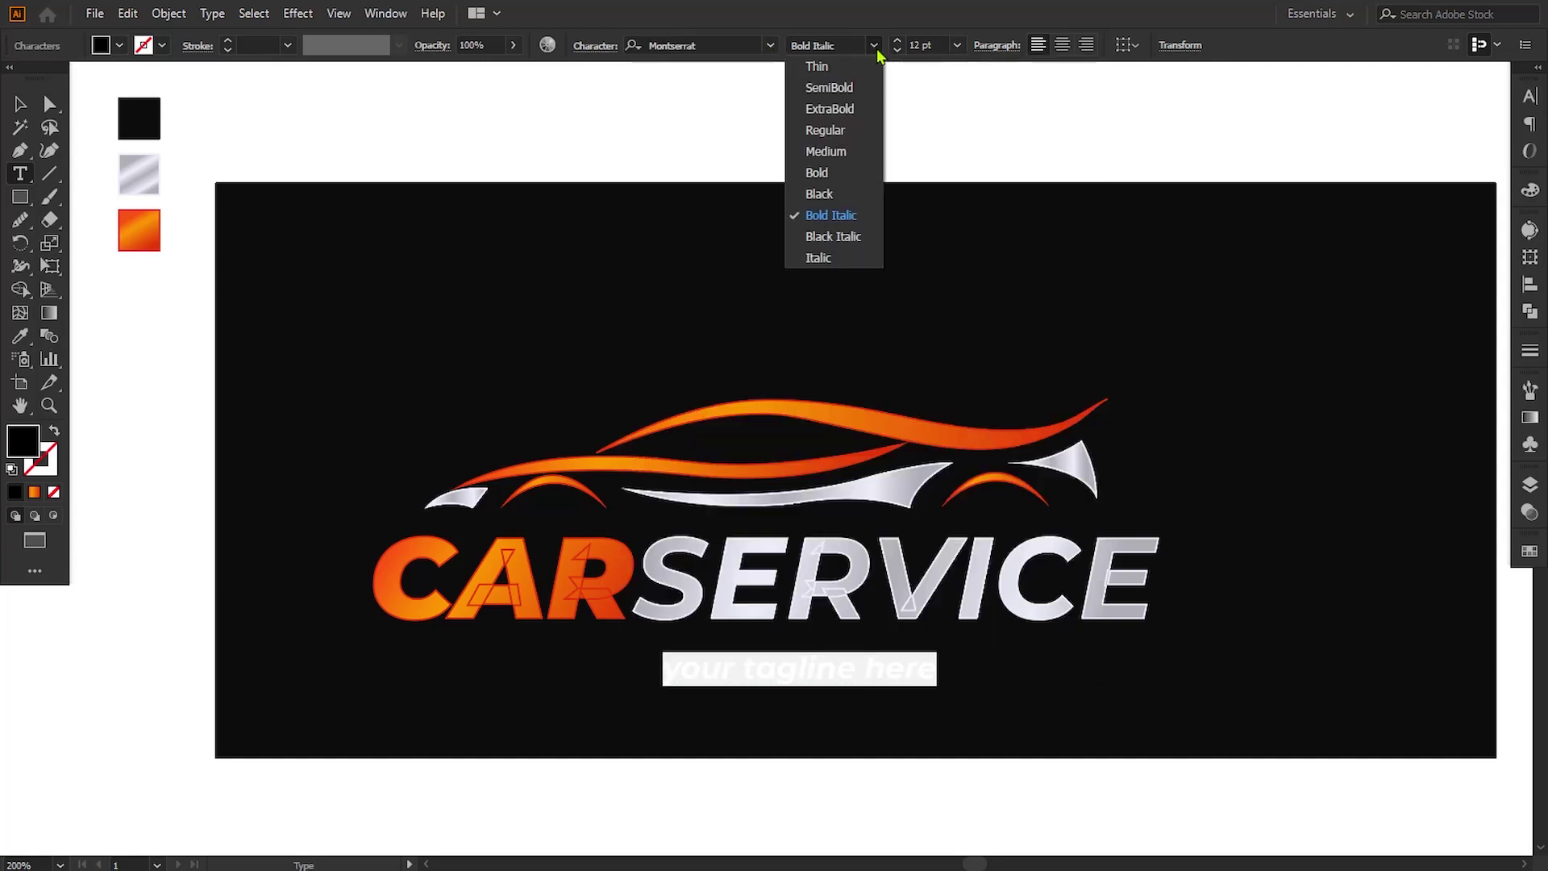
{"action": "left_click", "coordinate": [818, 258]}
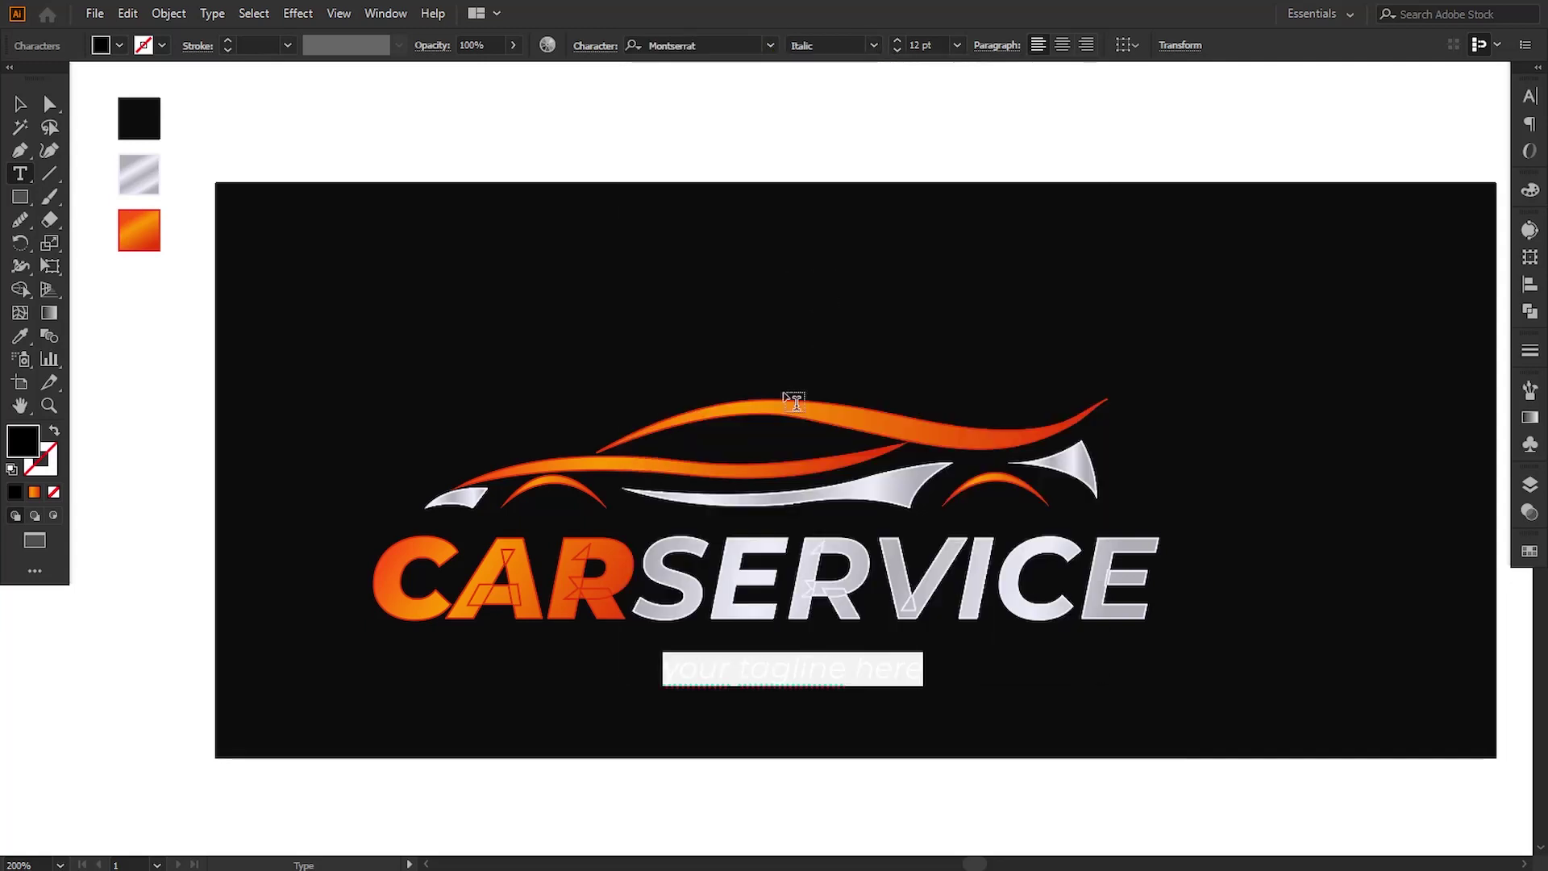
{"action": "left_click", "coordinate": [21, 104]}
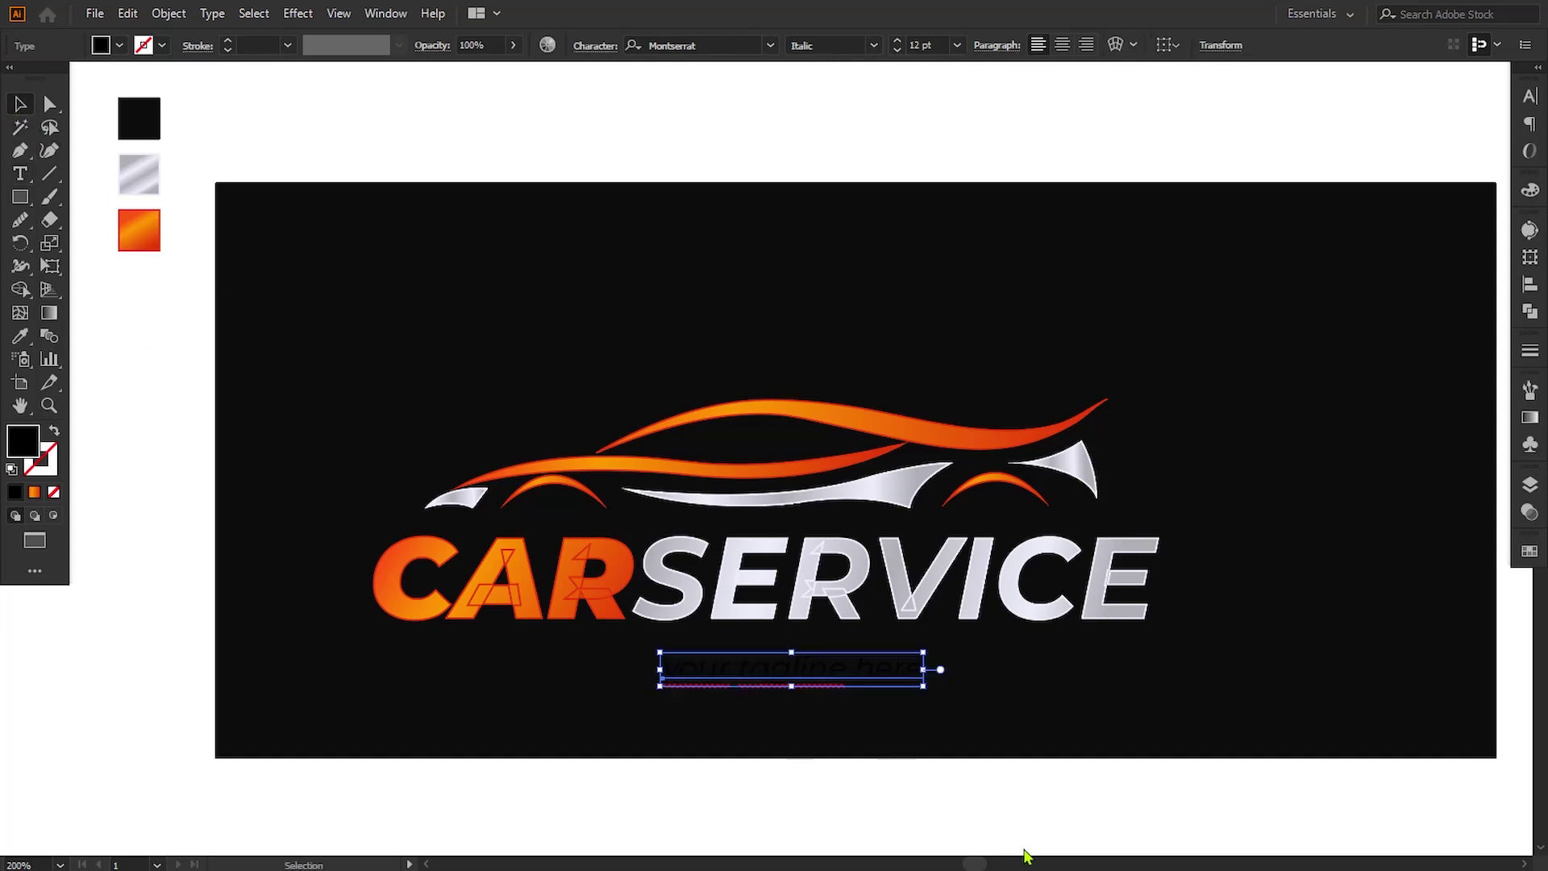
Step: Enlarge the tagline to about 22 pt and centre it under the logo and wordmark
{"action": "left_click_drag", "start_coordinate": [925, 685], "coordinate": [1043, 748]}
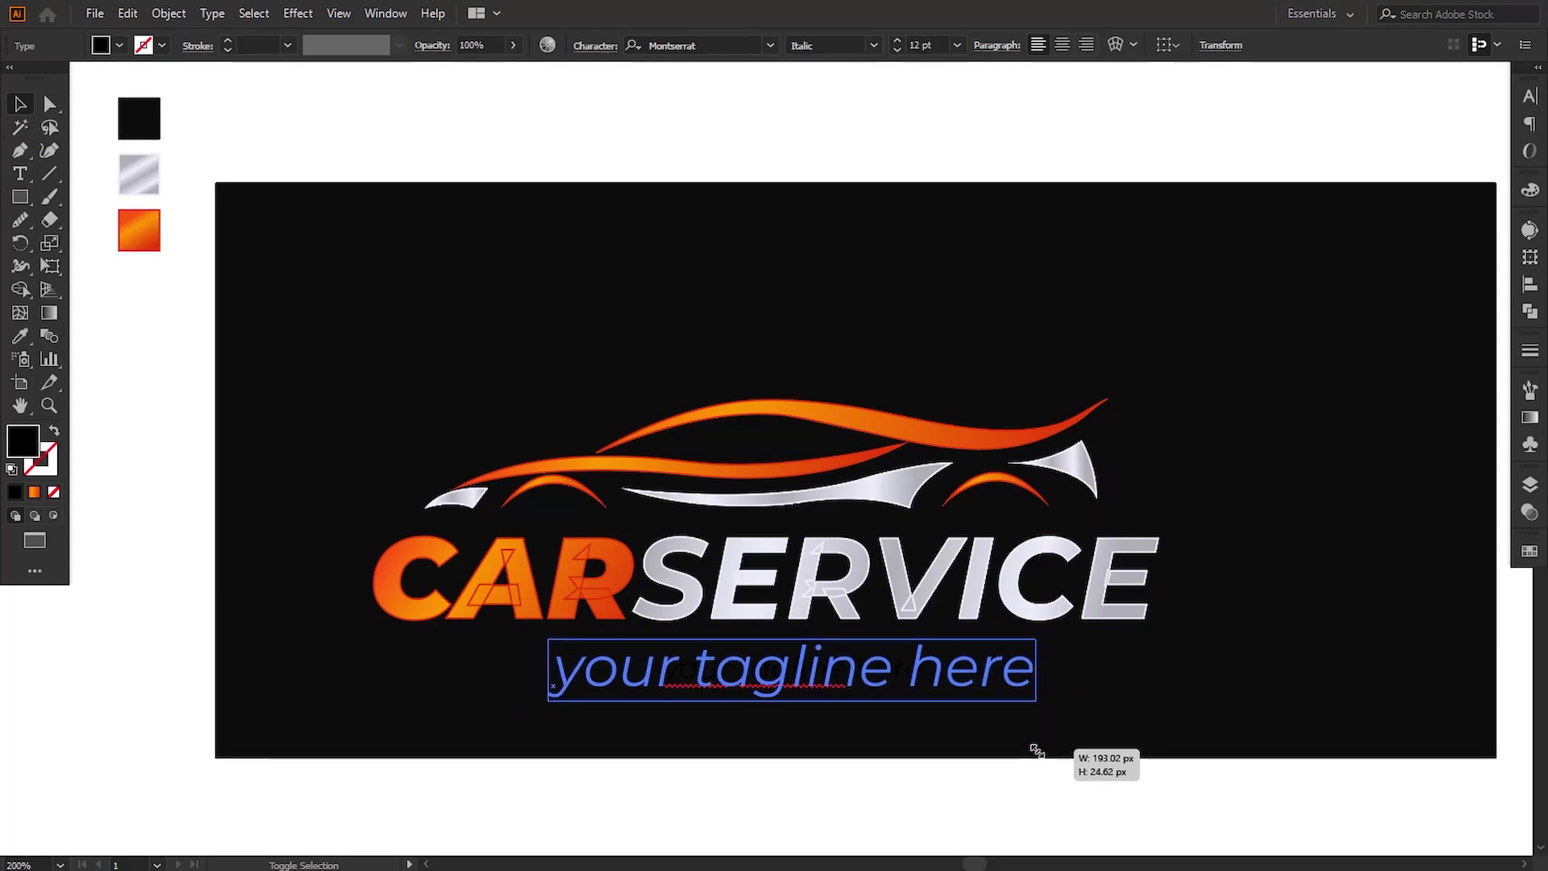
{"action": "left_click_drag", "start_coordinate": [1043, 748], "coordinate": [1038, 755]}
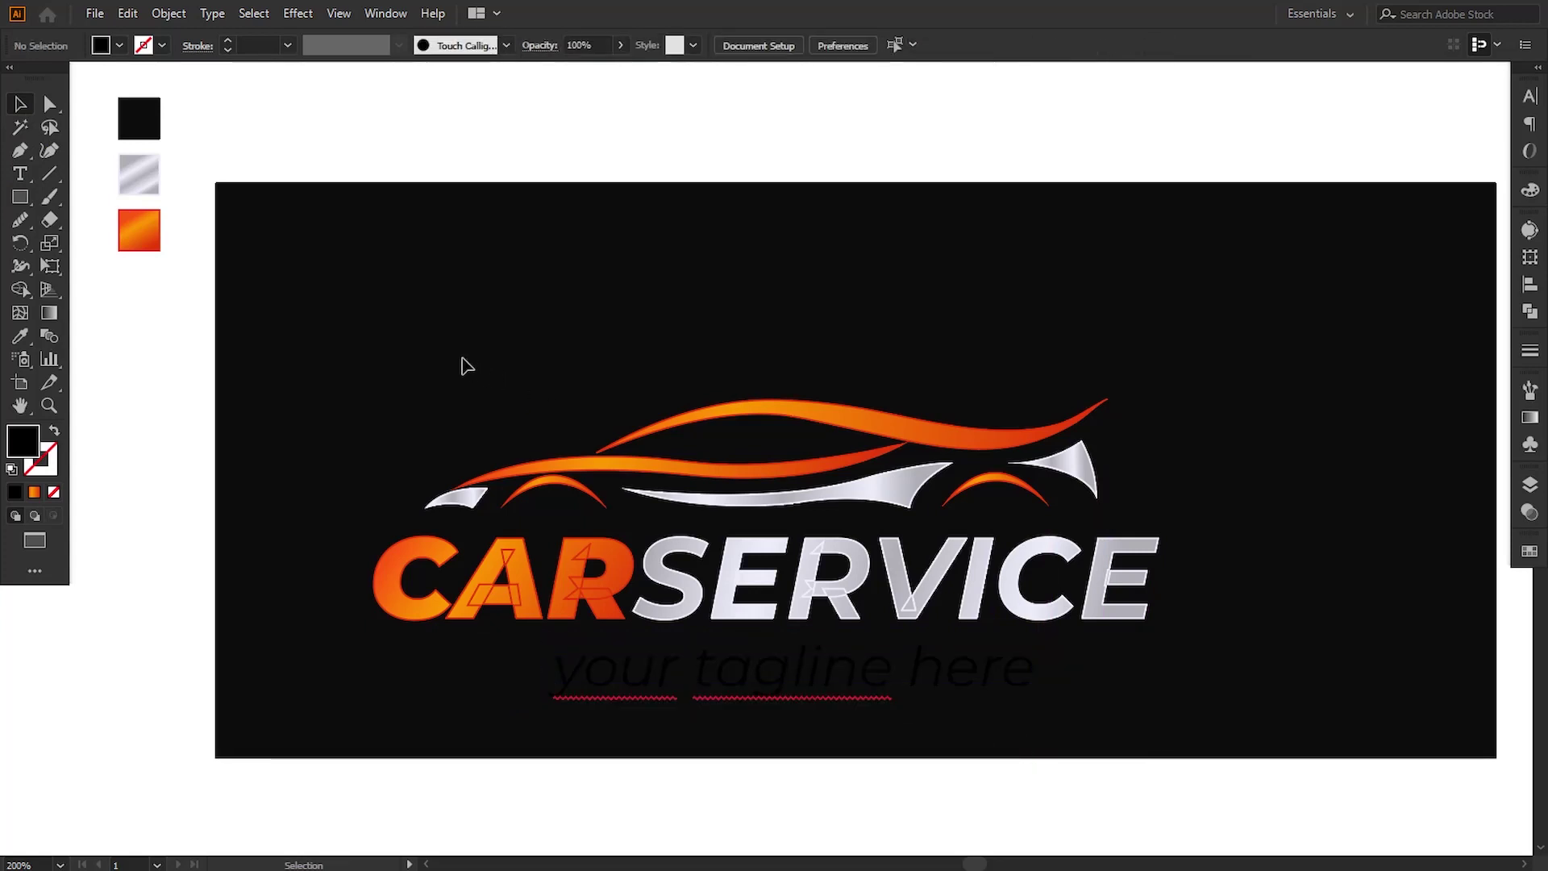
{"action": "left_click_drag", "start_coordinate": [455, 354], "coordinate": [1020, 667]}
{"action": "left_click", "coordinate": [921, 700], "text": "shift"}
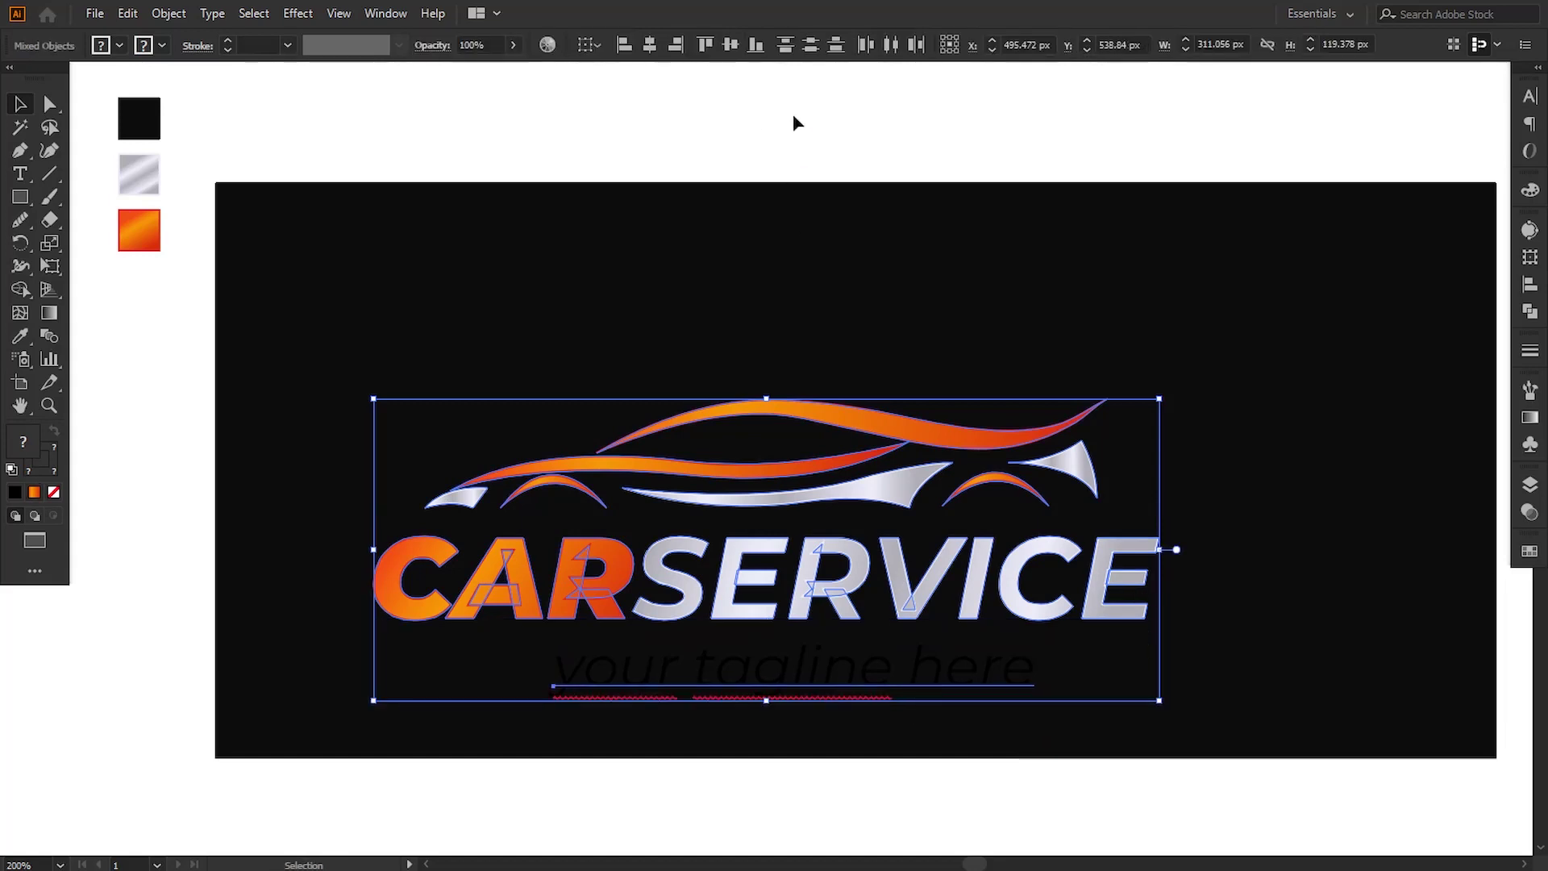
{"action": "left_click", "coordinate": [650, 45]}
Step: Shrink the tagline to about 21 pt and colour it orange (fc7808)
{"action": "left_click", "coordinate": [816, 788]}
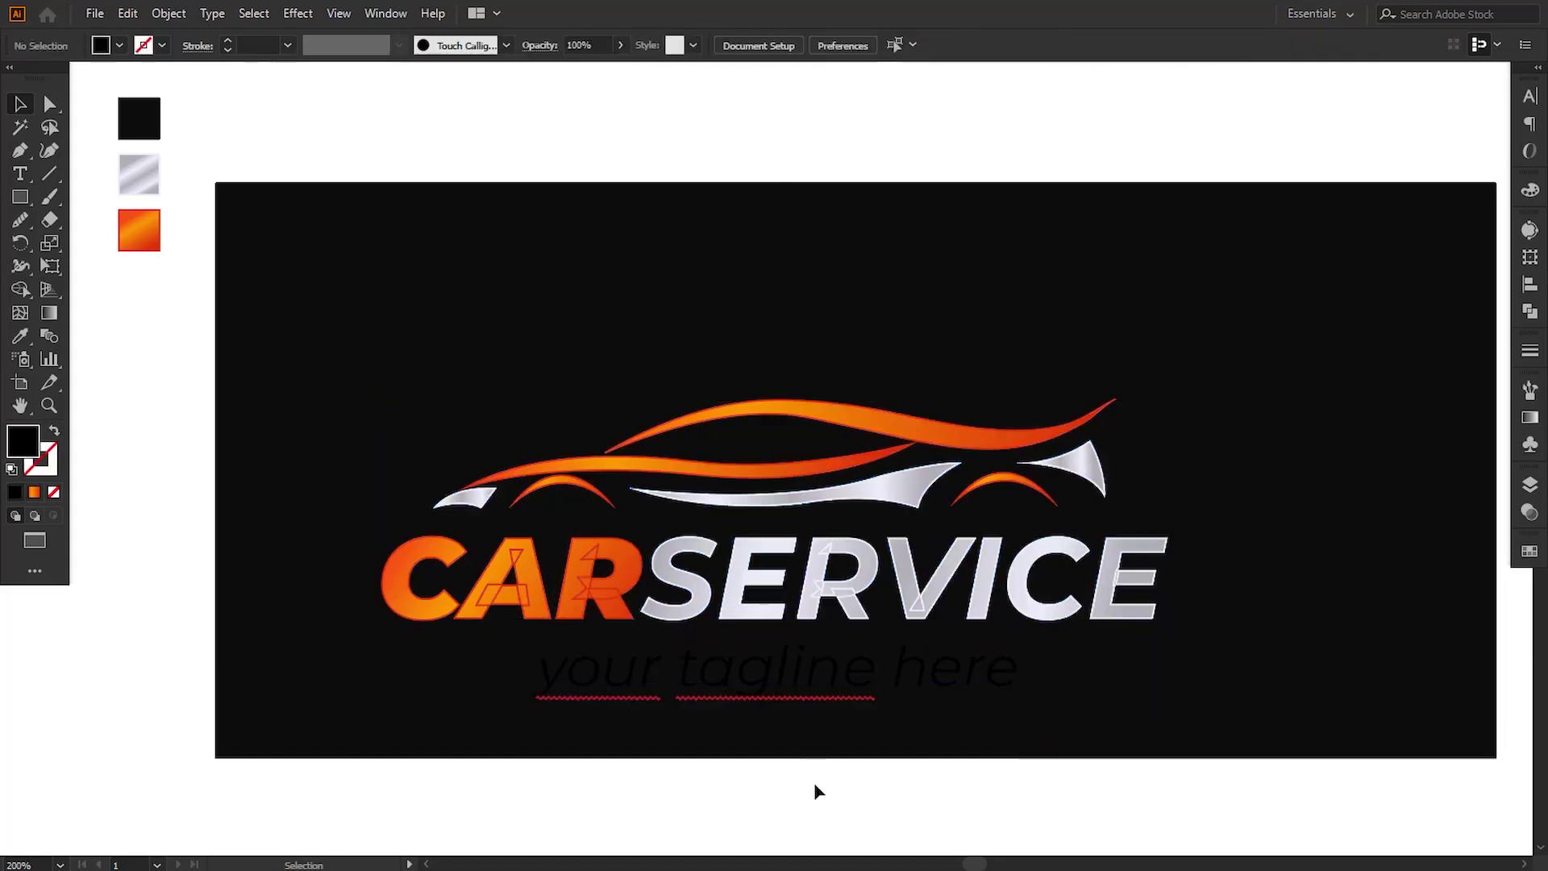
{"action": "left_click", "coordinate": [943, 684]}
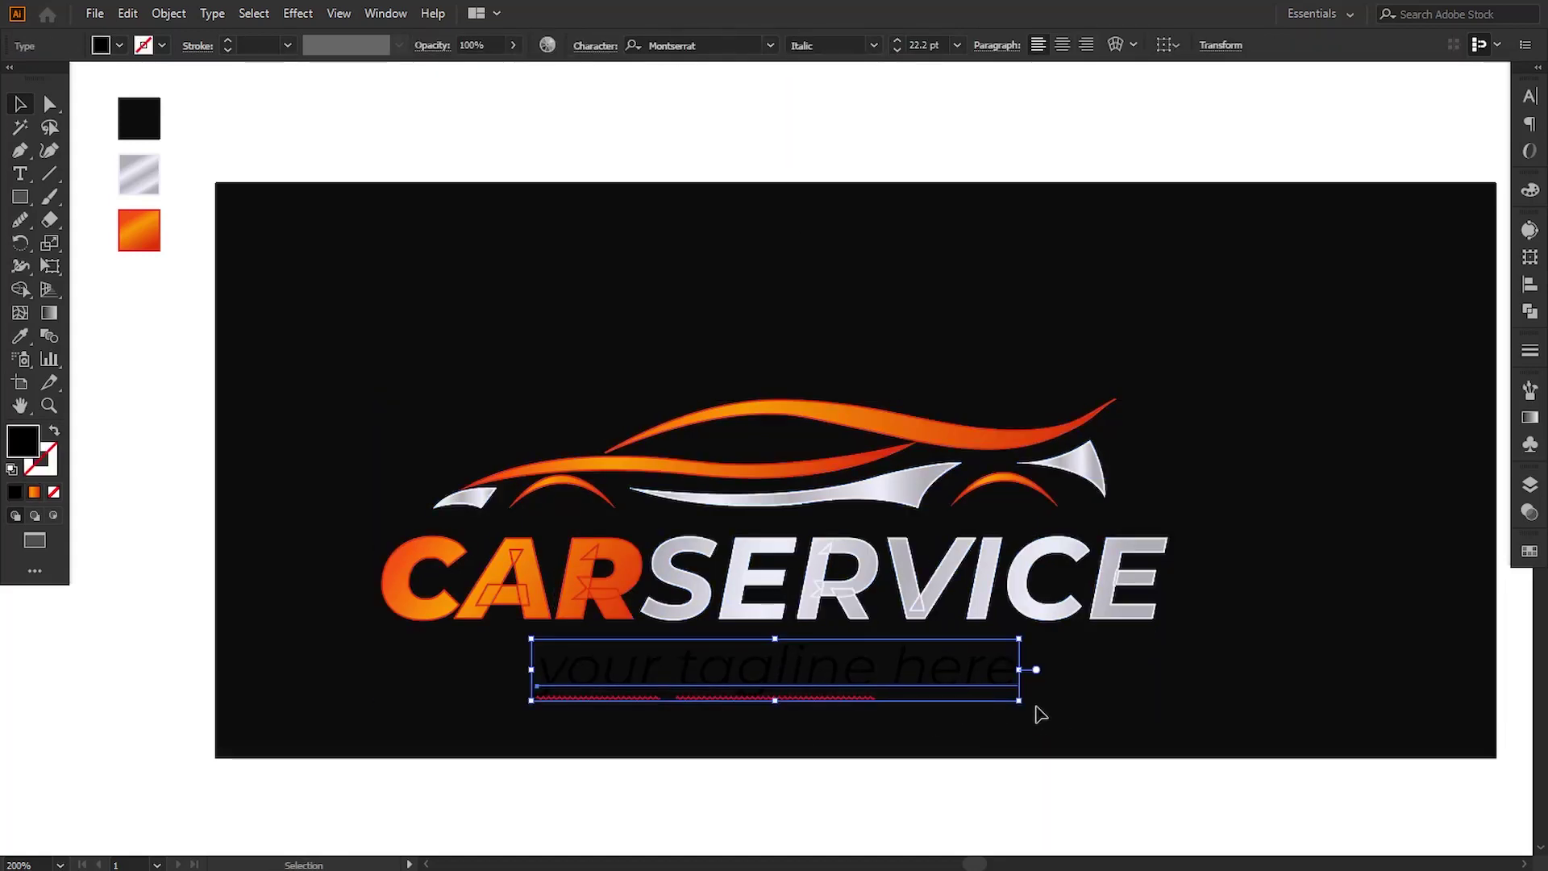
{"action": "left_click_drag", "start_coordinate": [1018, 700], "coordinate": [1007, 698]}
{"action": "key", "text": "F6"}
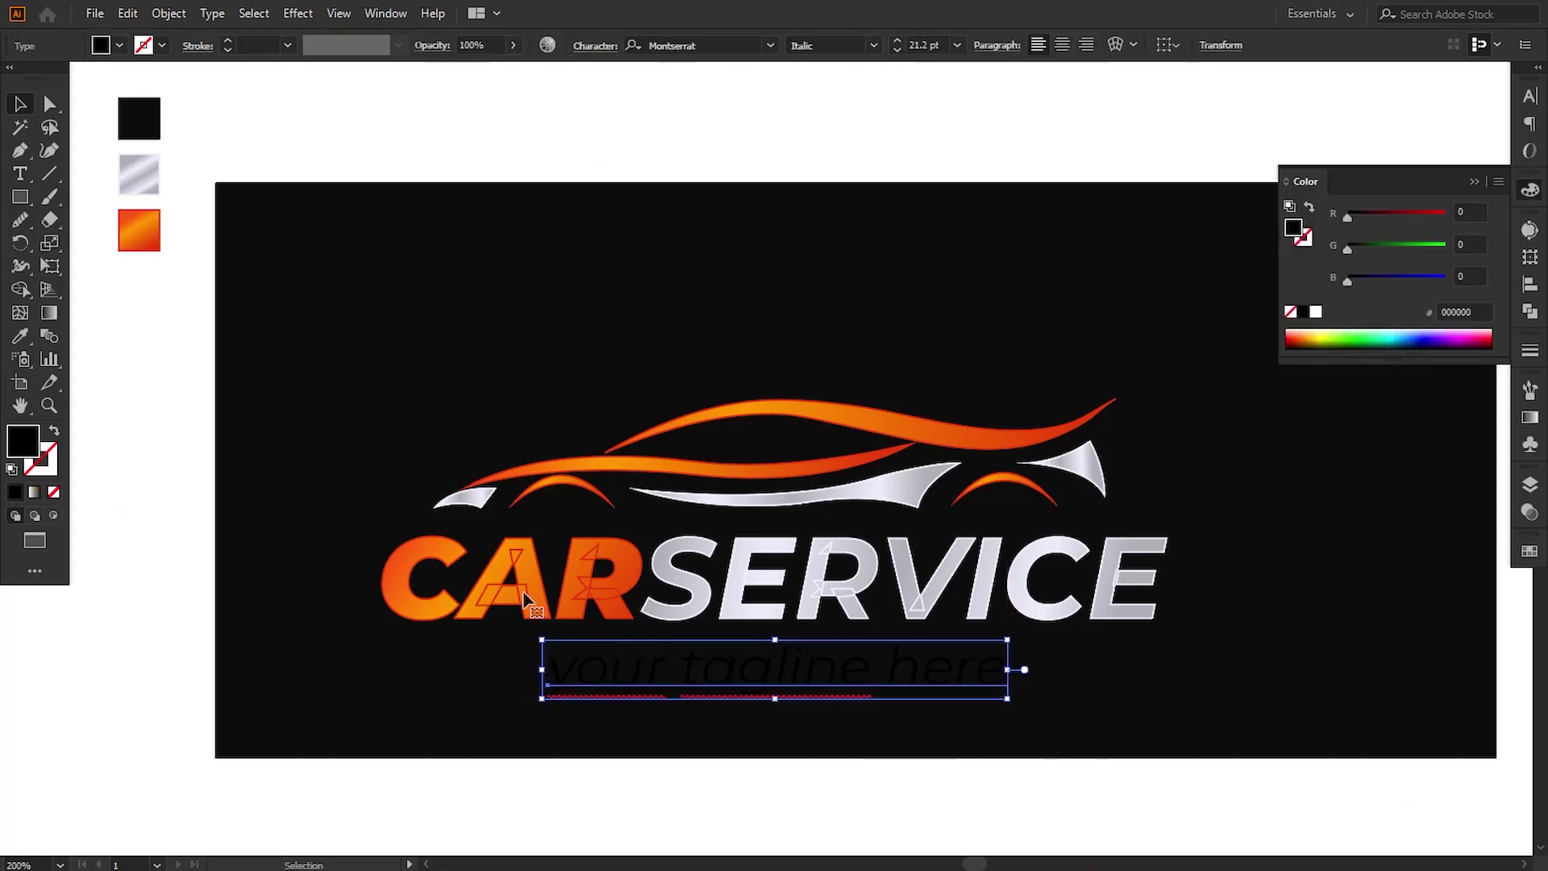
{"action": "double_click", "coordinate": [25, 441]}
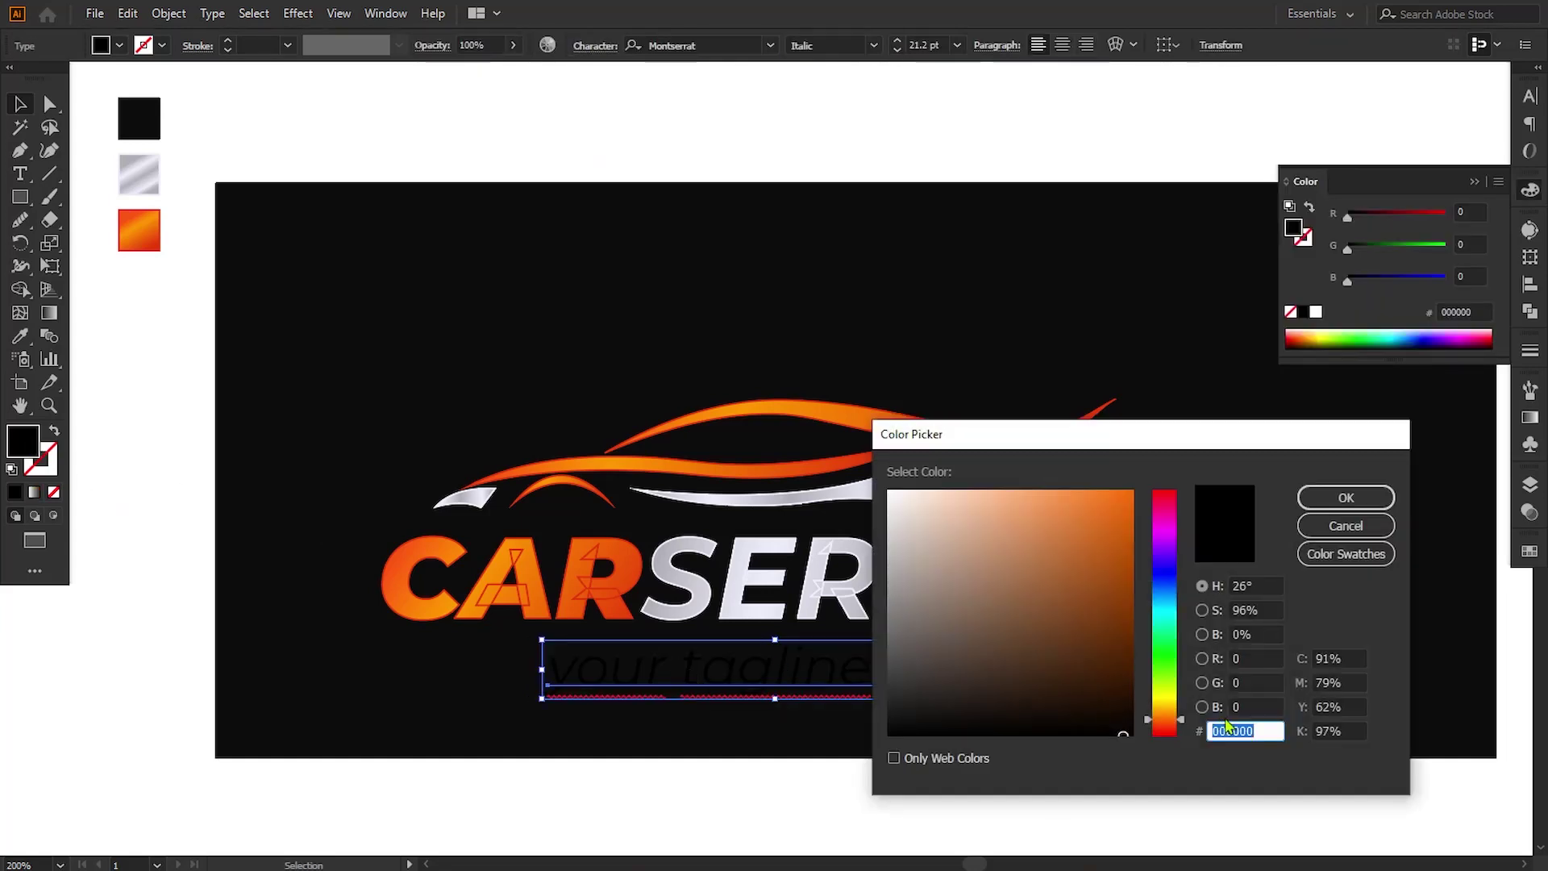
{"action": "left_click", "coordinate": [1345, 498]}
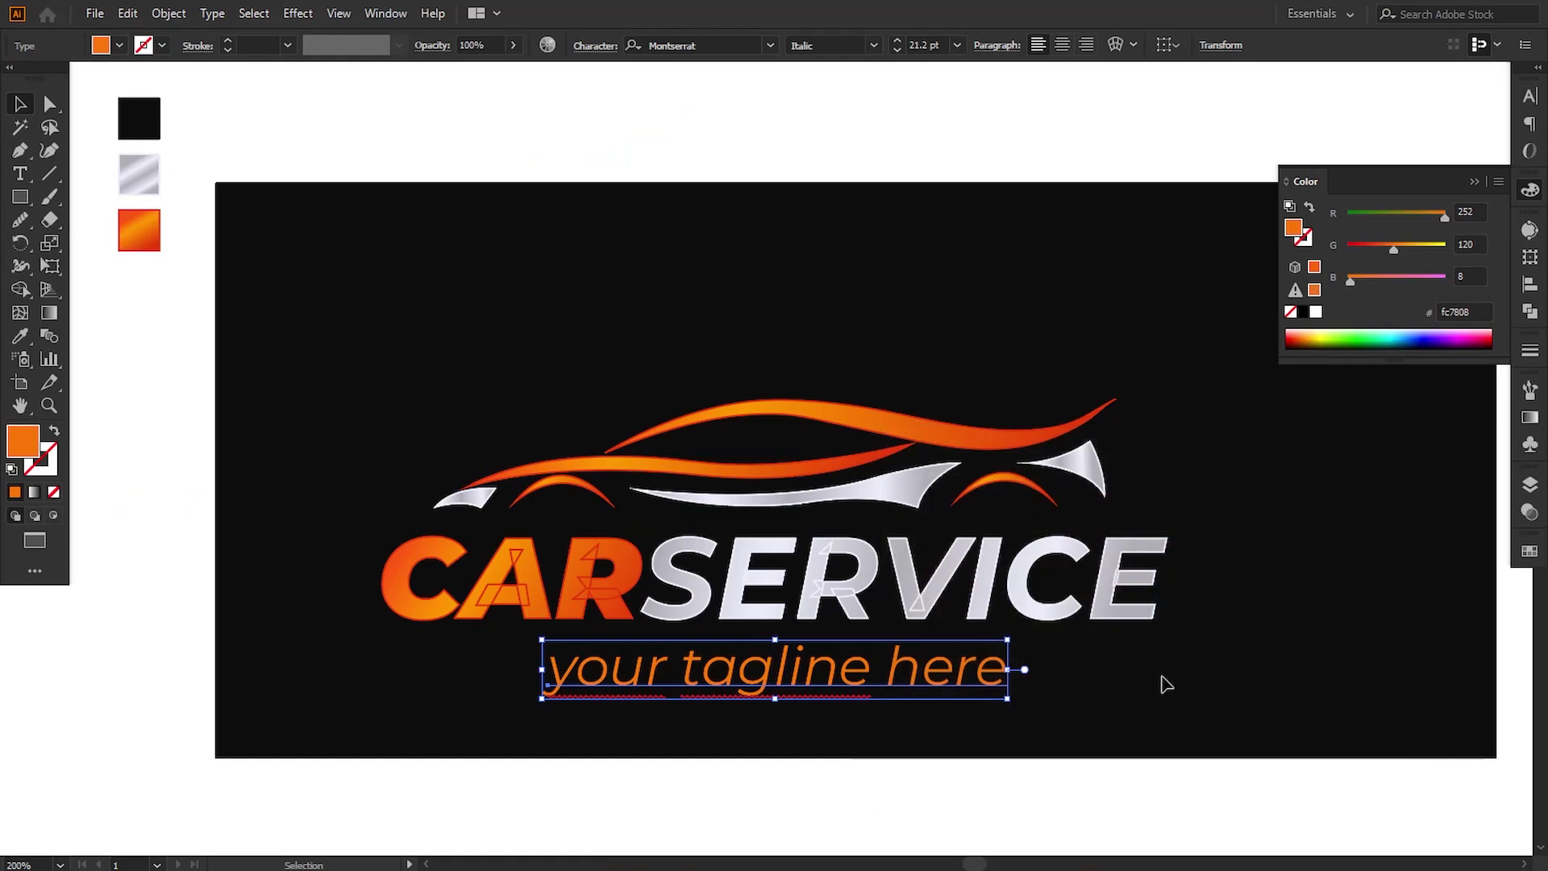
{"action": "key", "text": "ctrl+shift+a"}
{"action": "left_click_drag", "start_coordinate": [269, 339], "coordinate": [1220, 705]}
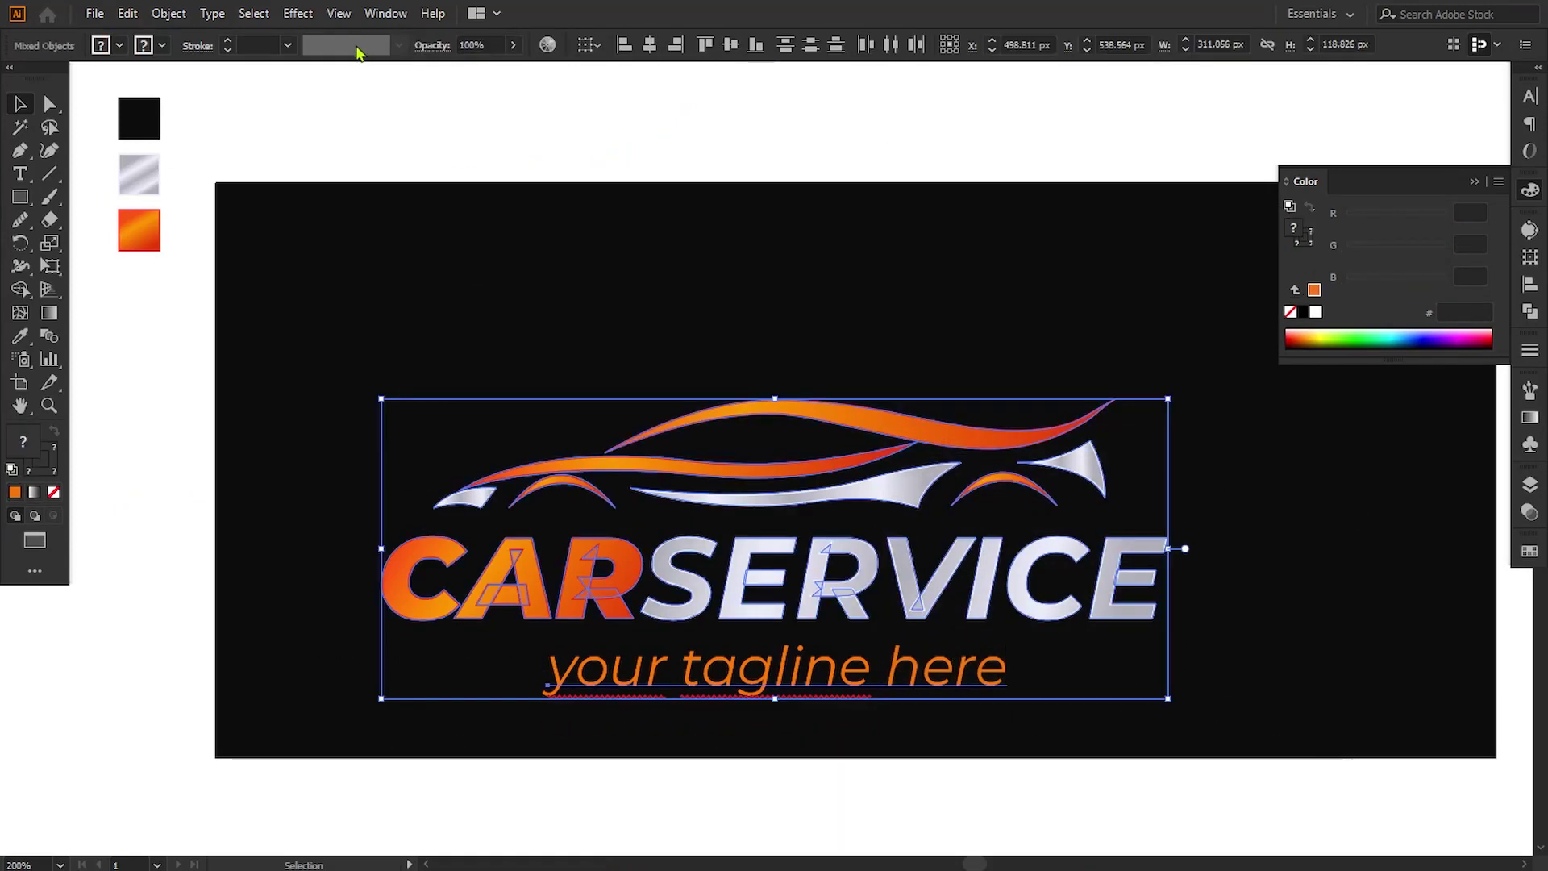
Step: Outline the tagline, then scale the whole logo down and move it up and right
{"action": "left_click", "coordinate": [214, 14]}
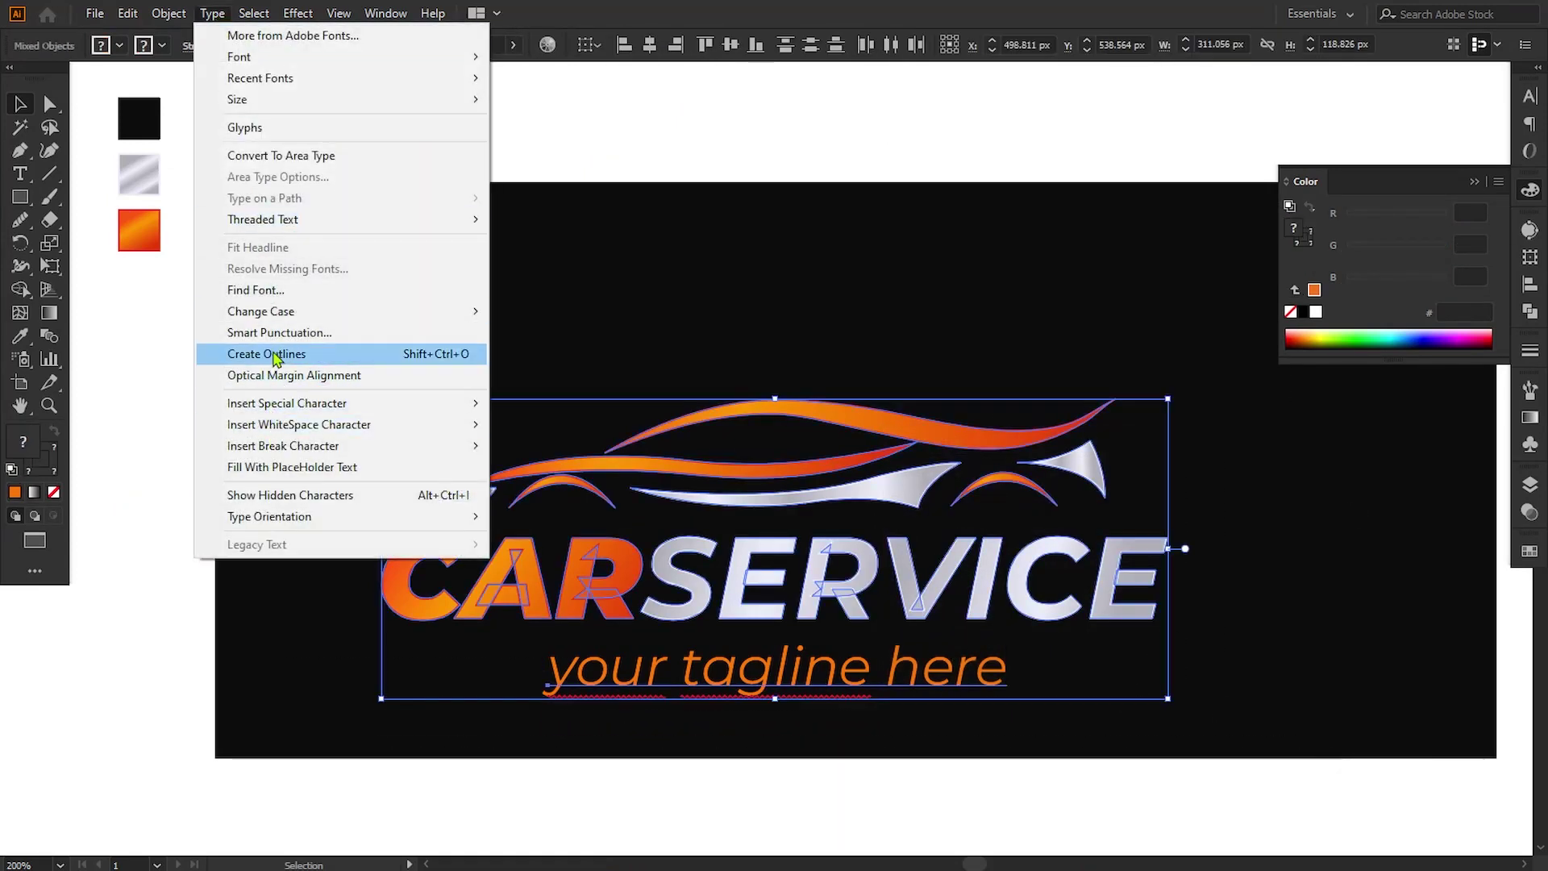
{"action": "left_click", "coordinate": [270, 355]}
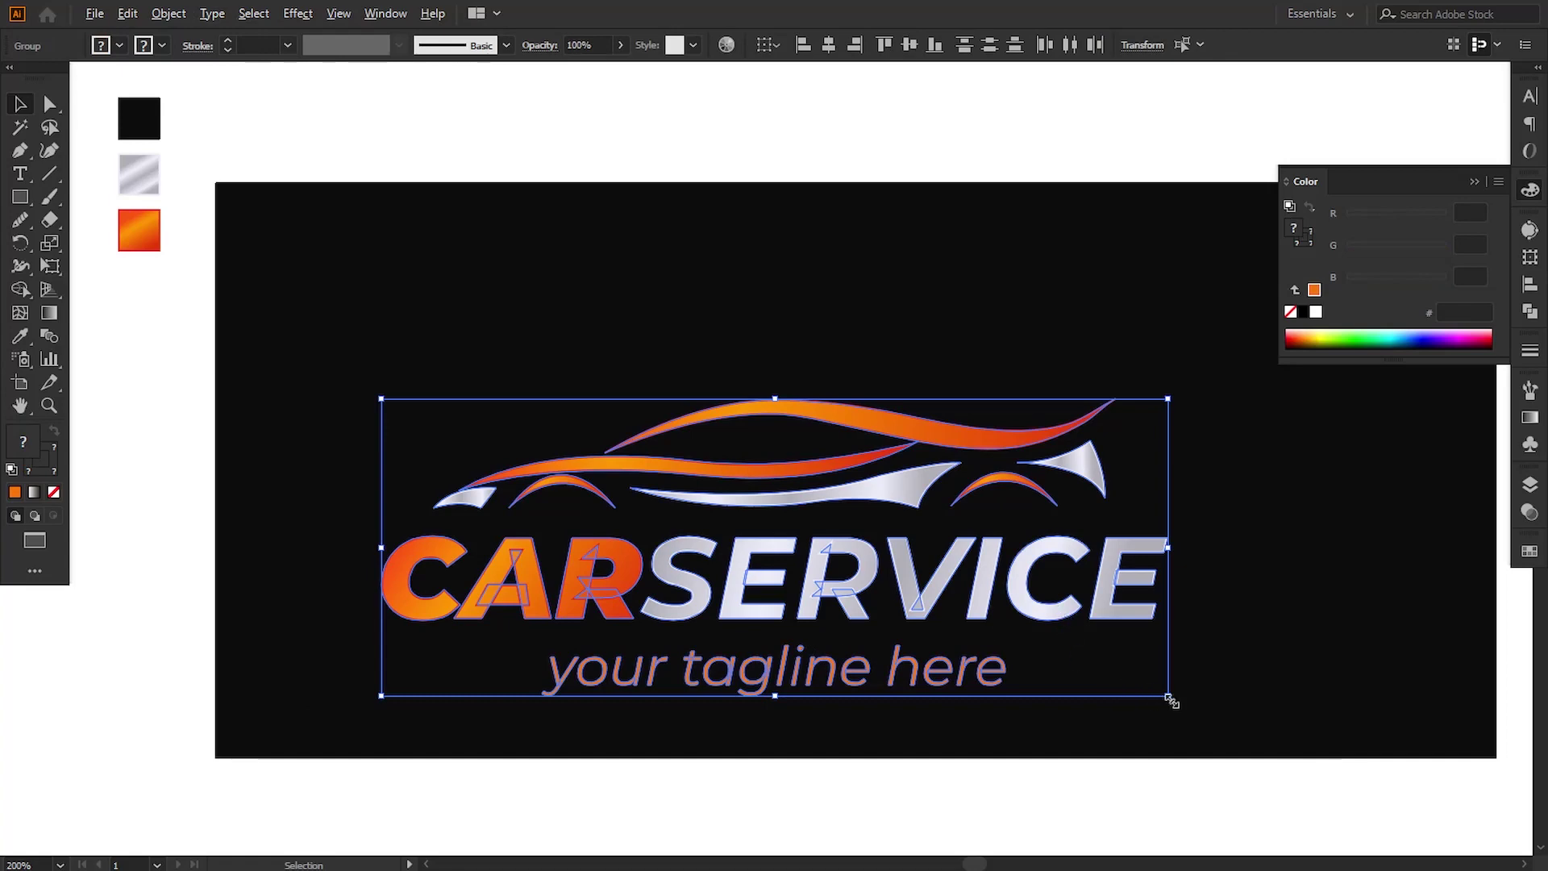
{"action": "left_click_drag", "start_coordinate": [1172, 700], "coordinate": [1058, 654]}
{"action": "left_click_drag", "start_coordinate": [898, 595], "coordinate": [1003, 529]}
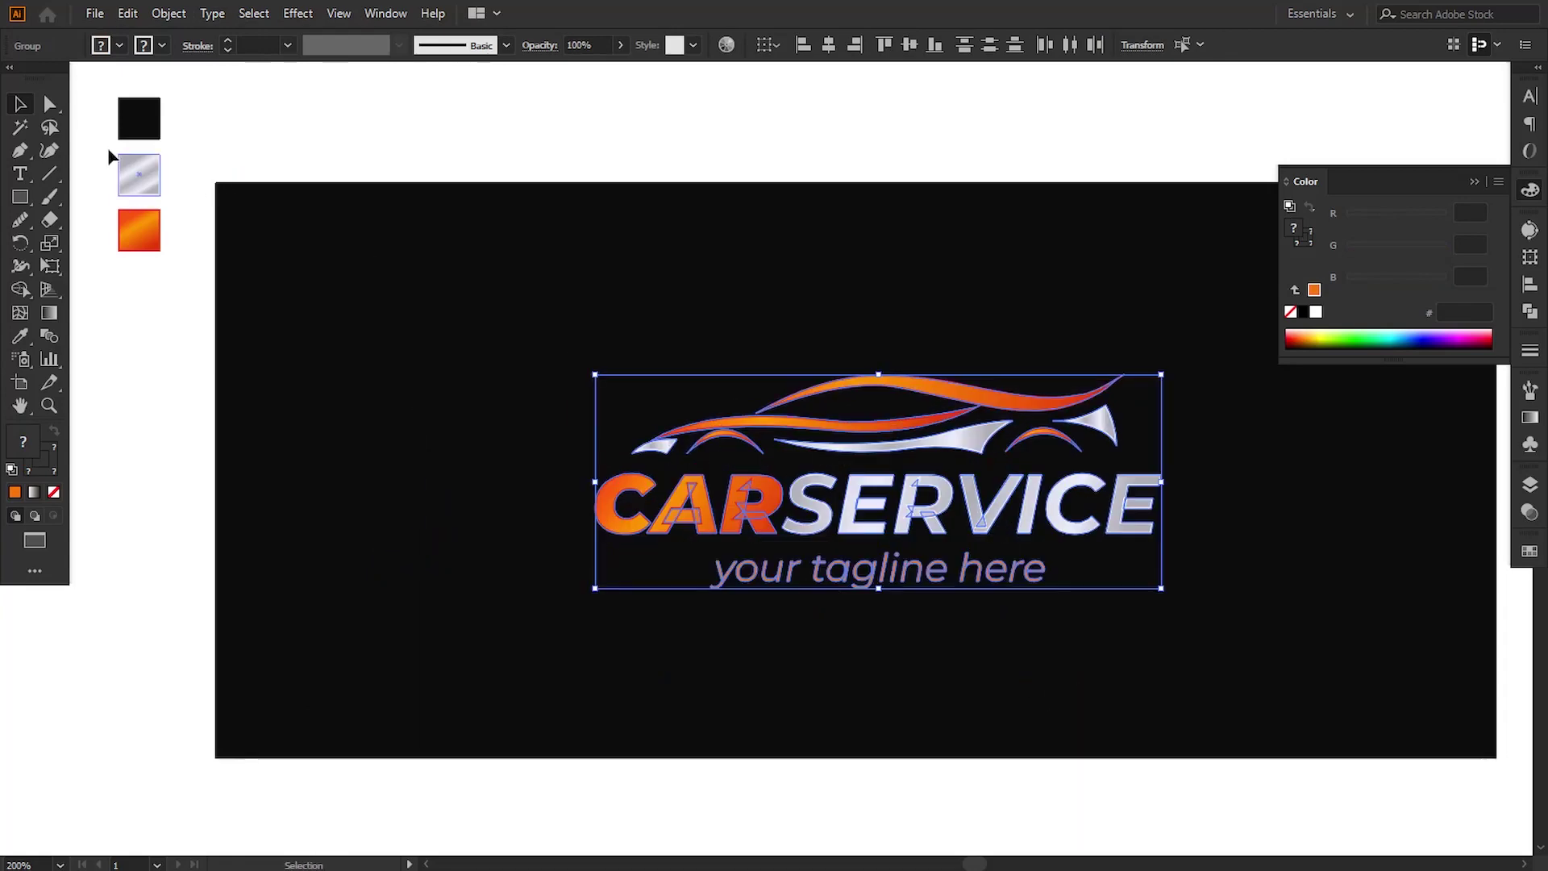
{"action": "left_click", "coordinate": [1475, 182]}
{"action": "left_click_drag", "start_coordinate": [1248, 415], "coordinate": [1138, 402]}
Step: Ungroup the wordmark and unite C, A and R into one shape with Pathfinder
{"action": "left_click", "coordinate": [570, 503]}
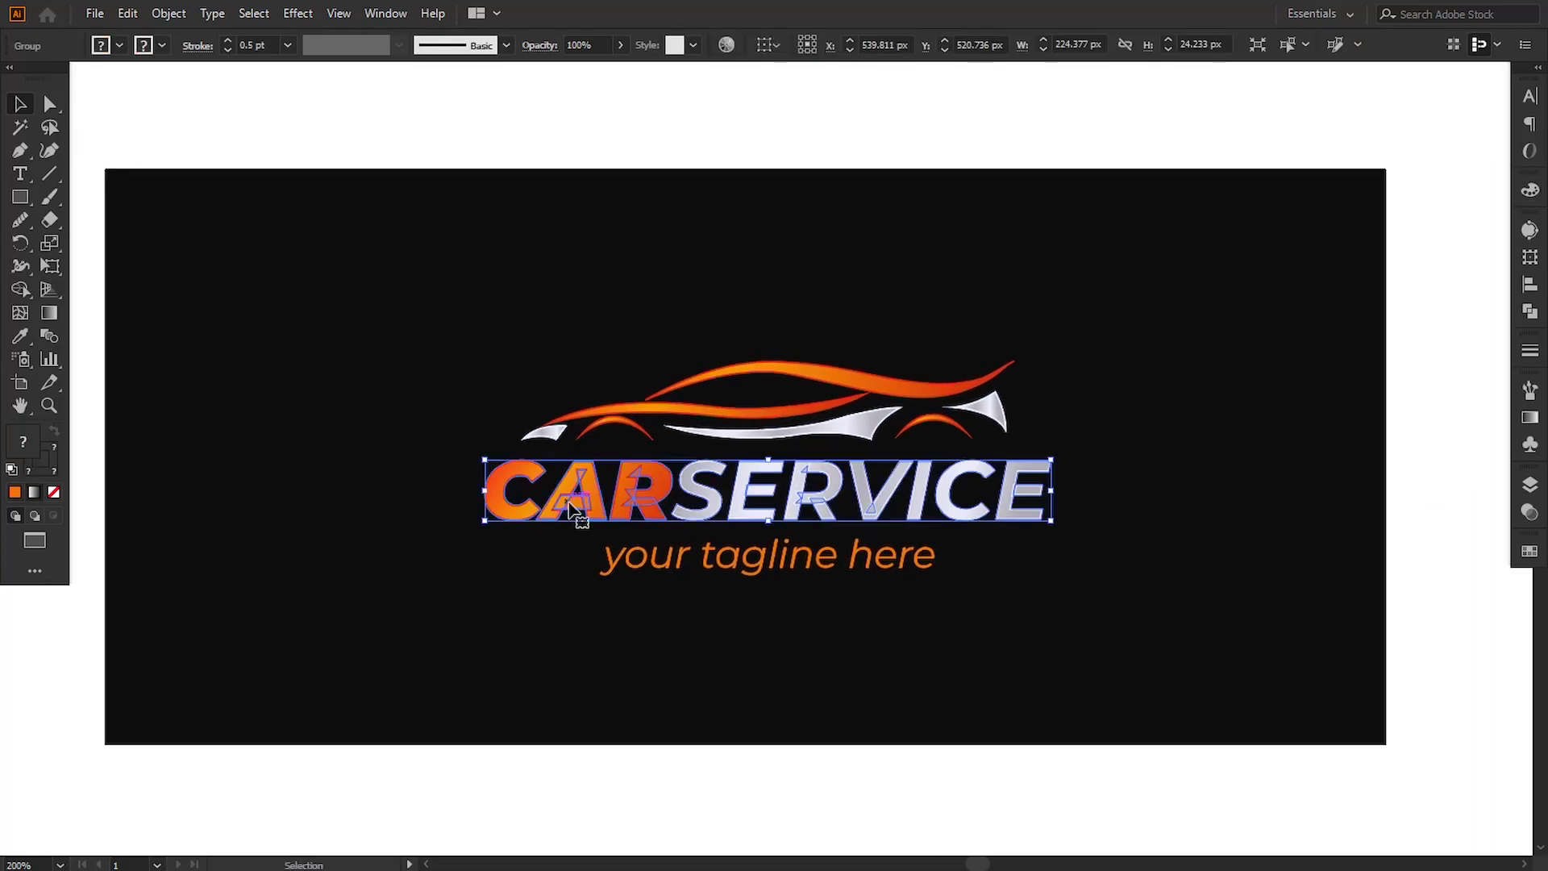
{"action": "left_click", "coordinate": [171, 14]}
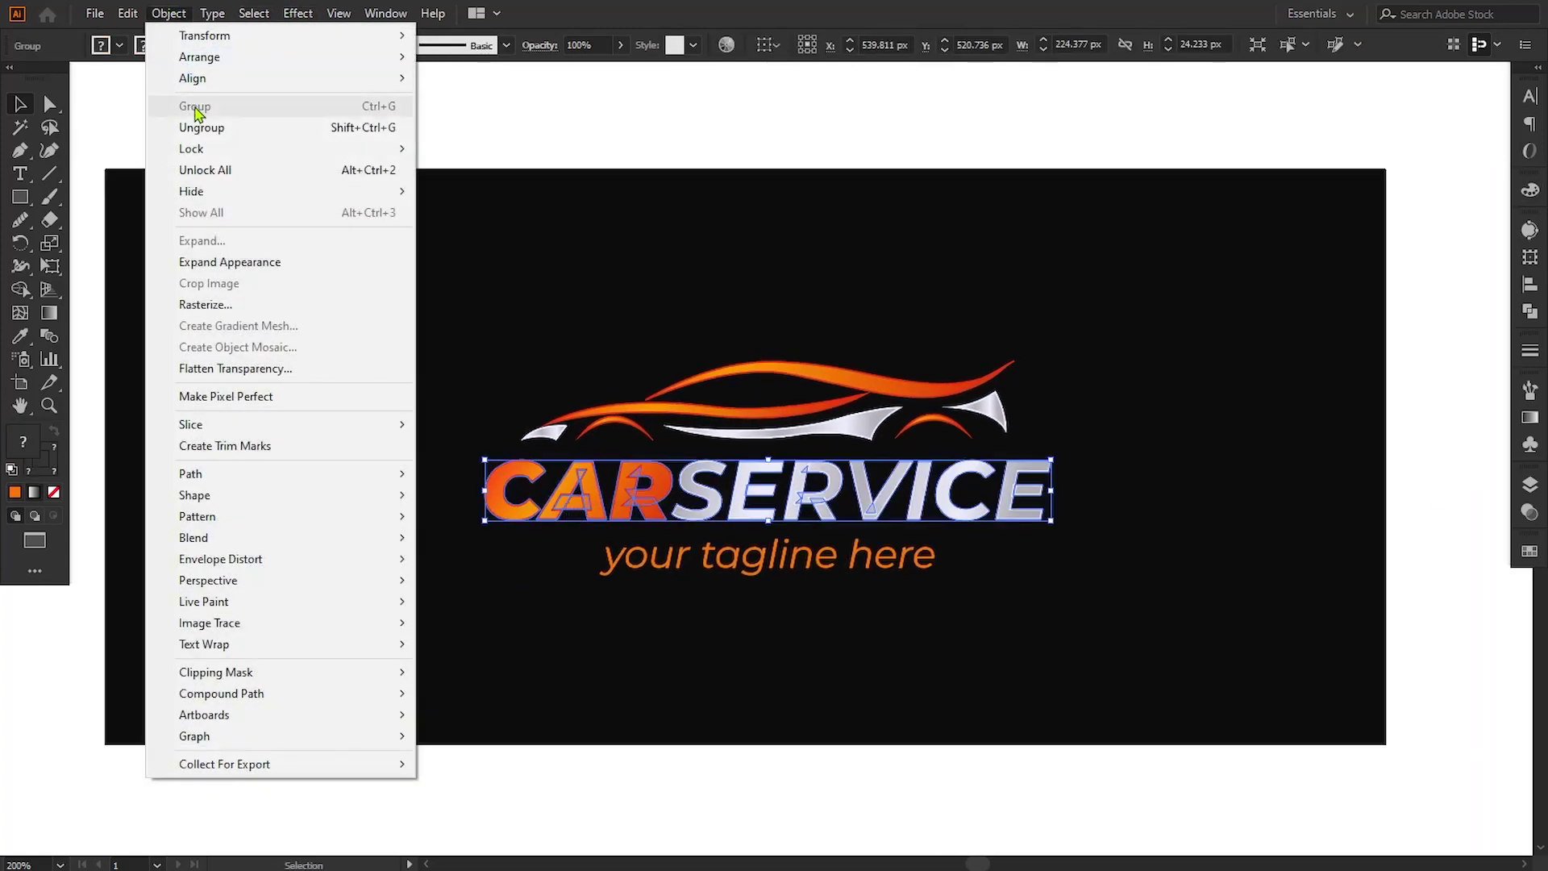
{"action": "left_click", "coordinate": [207, 129]}
{"action": "left_click", "coordinate": [460, 495]}
{"action": "left_click", "coordinate": [516, 496]}
{"action": "left_click", "coordinate": [579, 513], "text": "shift"}
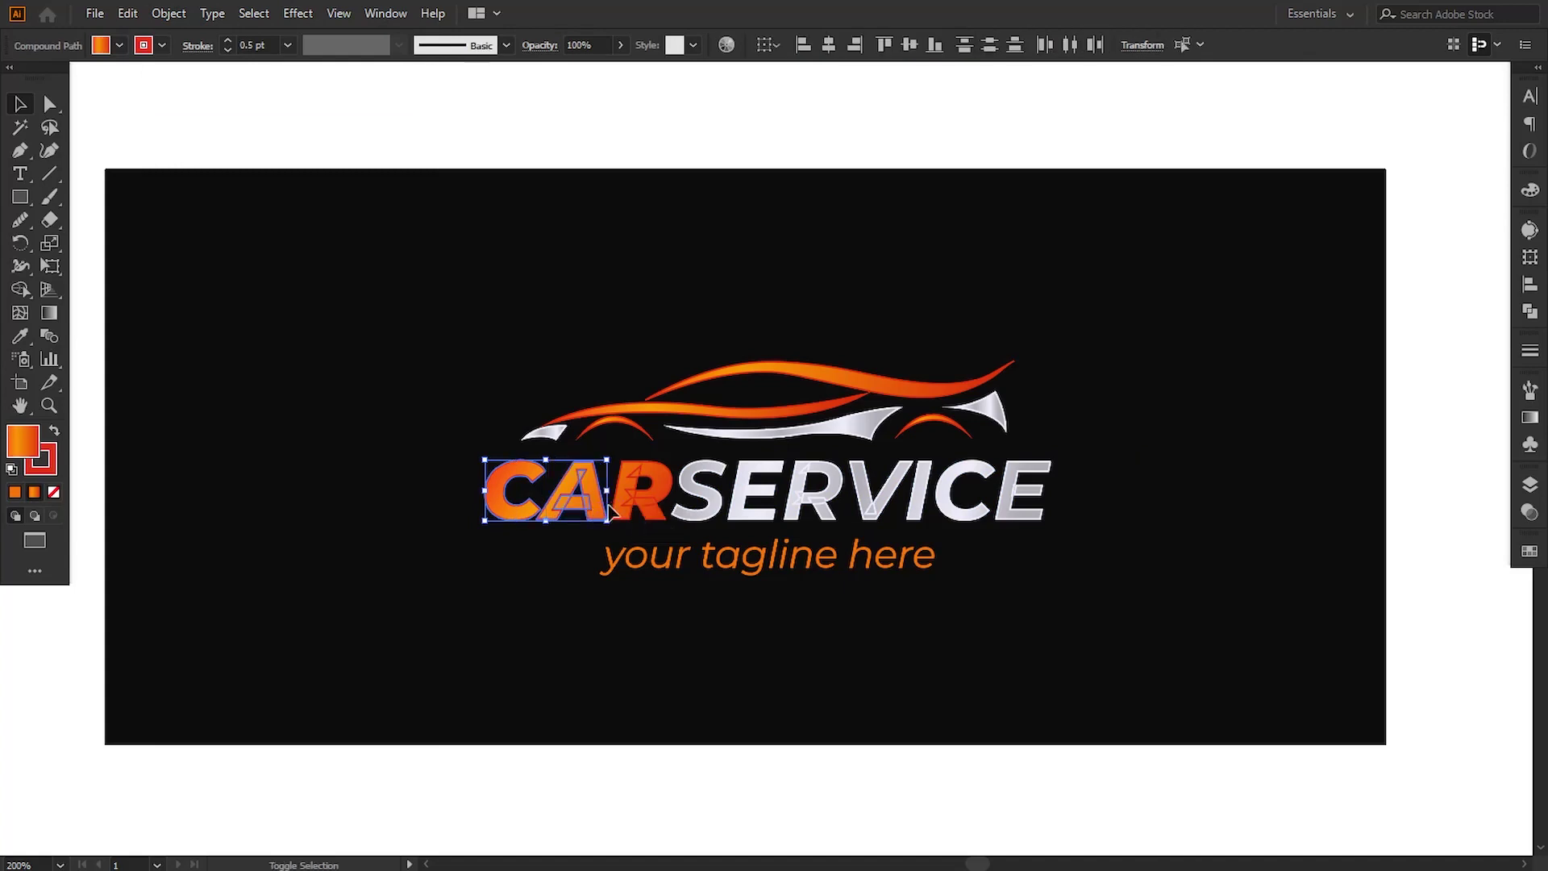
{"action": "left_click", "coordinate": [637, 500], "text": "shift"}
{"action": "left_click", "coordinate": [1530, 311]}
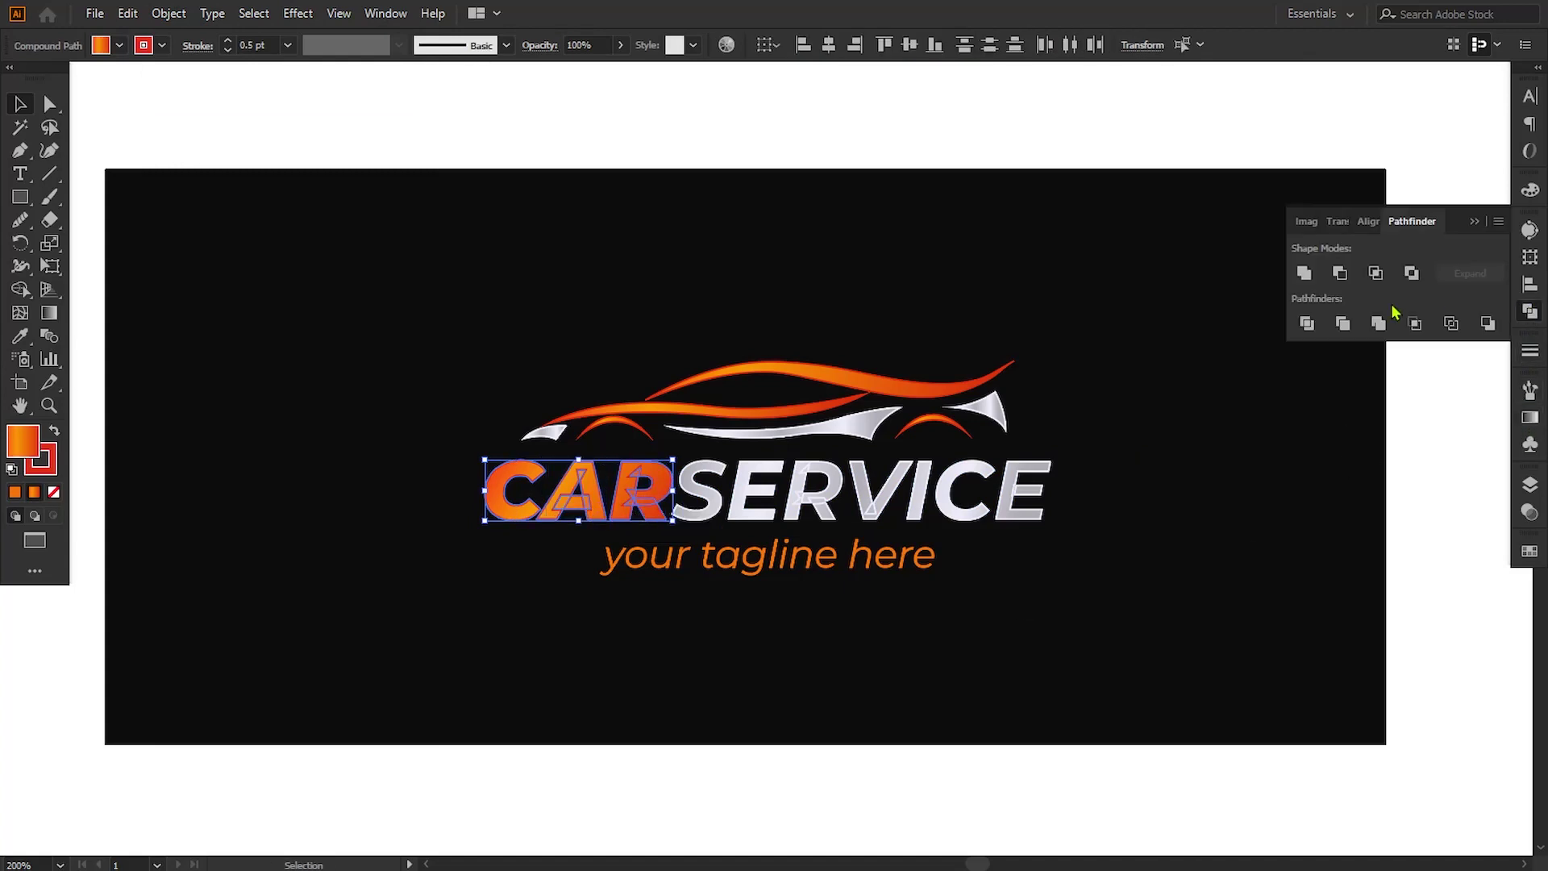
{"action": "left_click", "coordinate": [1304, 274]}
Step: Redraw the orange gradient left to right across the merged CAR shape
{"action": "left_click", "coordinate": [49, 312]}
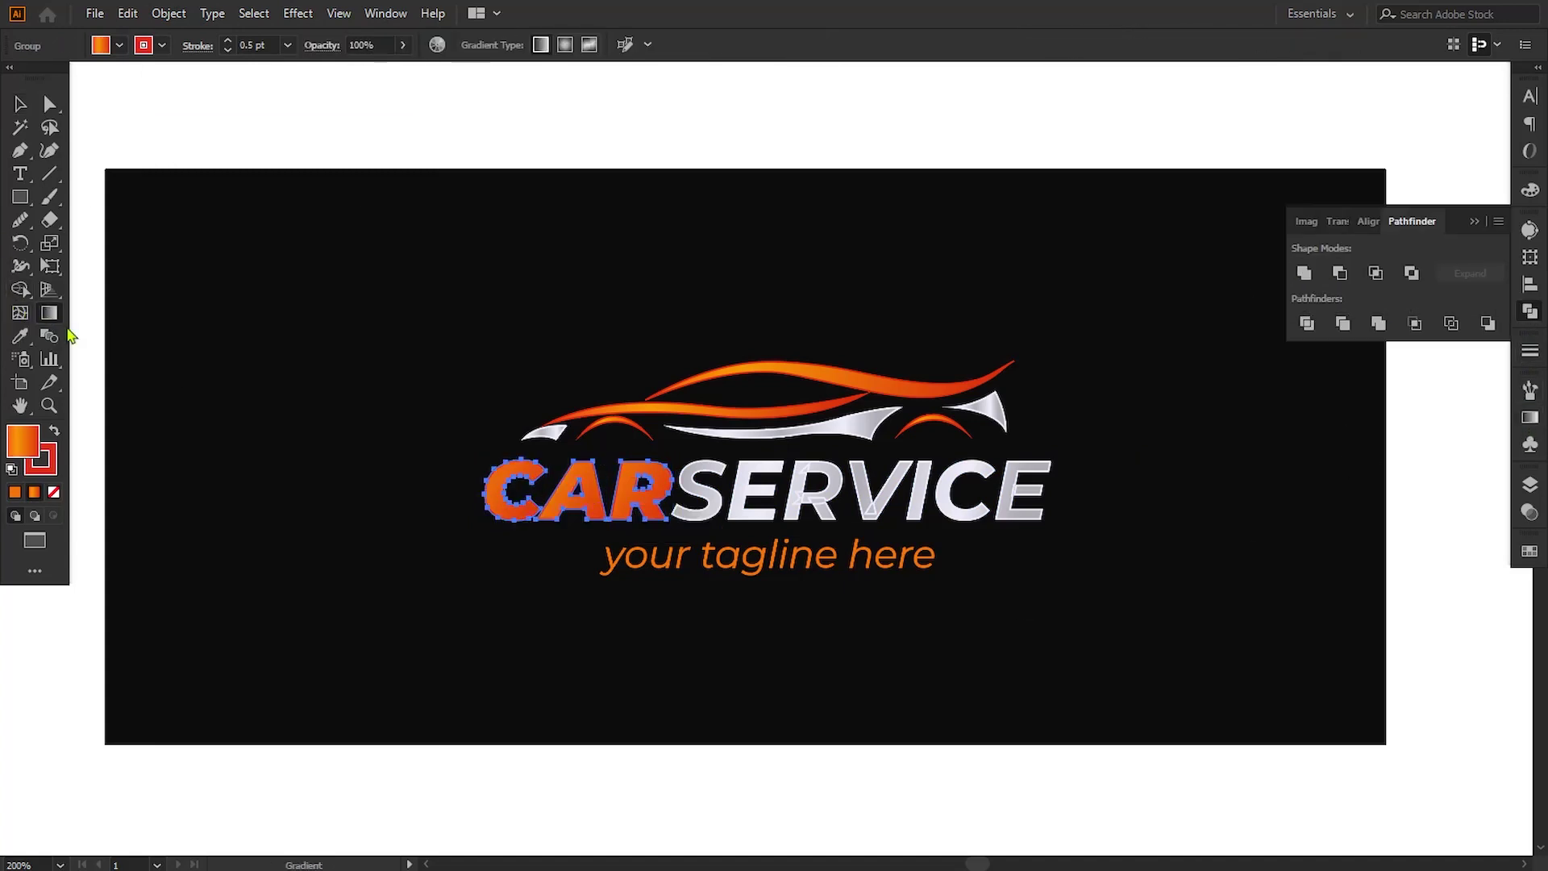
{"action": "left_click_drag", "start_coordinate": [493, 468], "coordinate": [596, 470]}
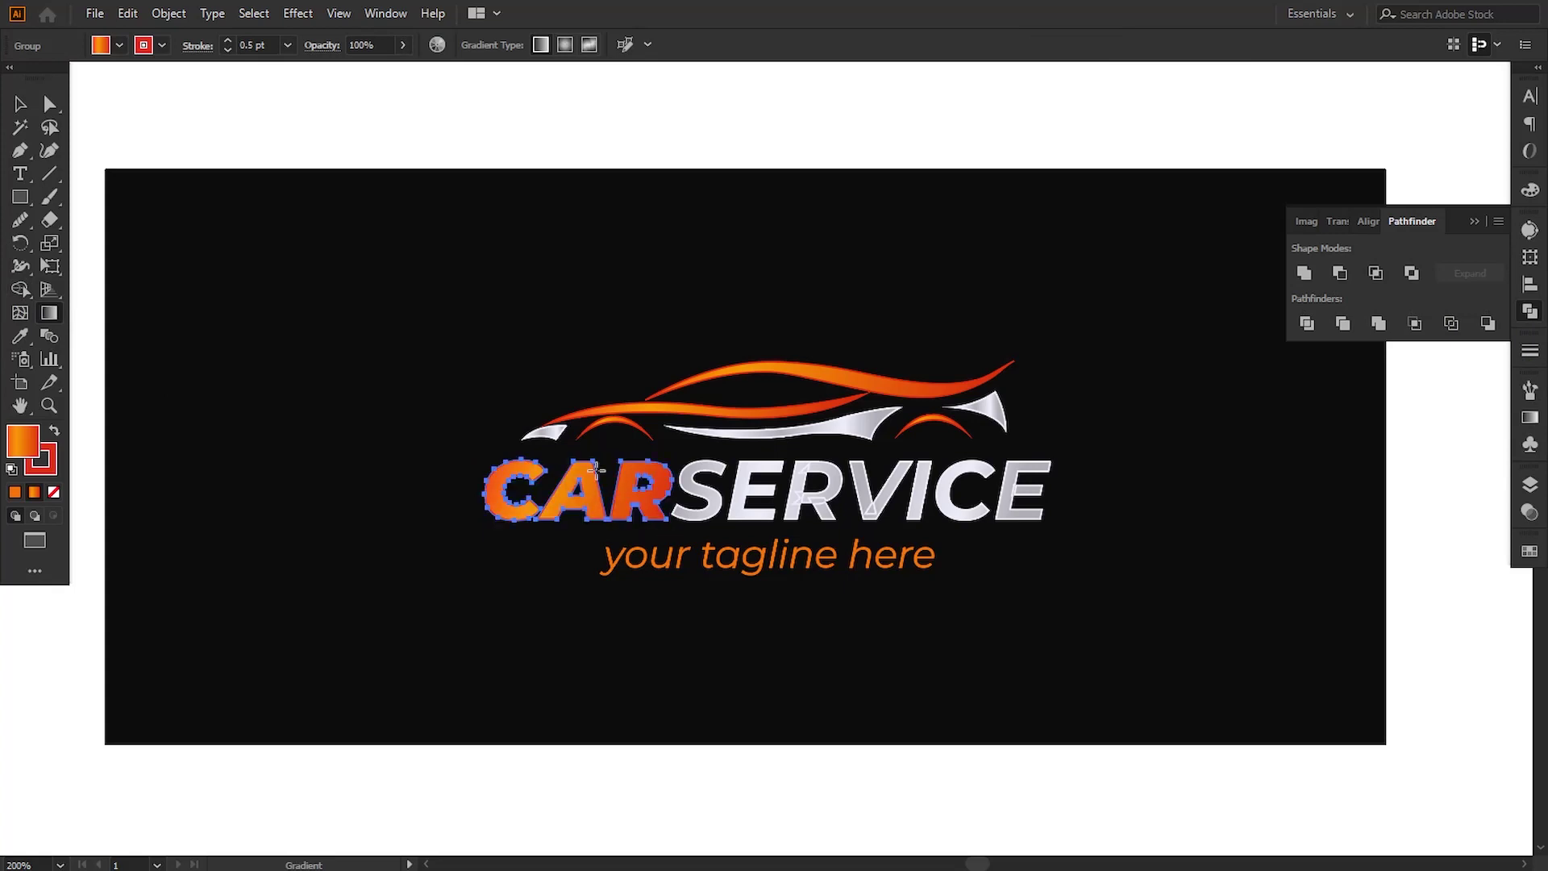
{"action": "left_click", "coordinate": [21, 105]}
{"action": "left_click", "coordinate": [726, 582]}
Step: Unite the seven SERVICE letters into one shape carrying a single silver gradient
{"action": "left_click_drag", "start_coordinate": [692, 464], "coordinate": [820, 519]}
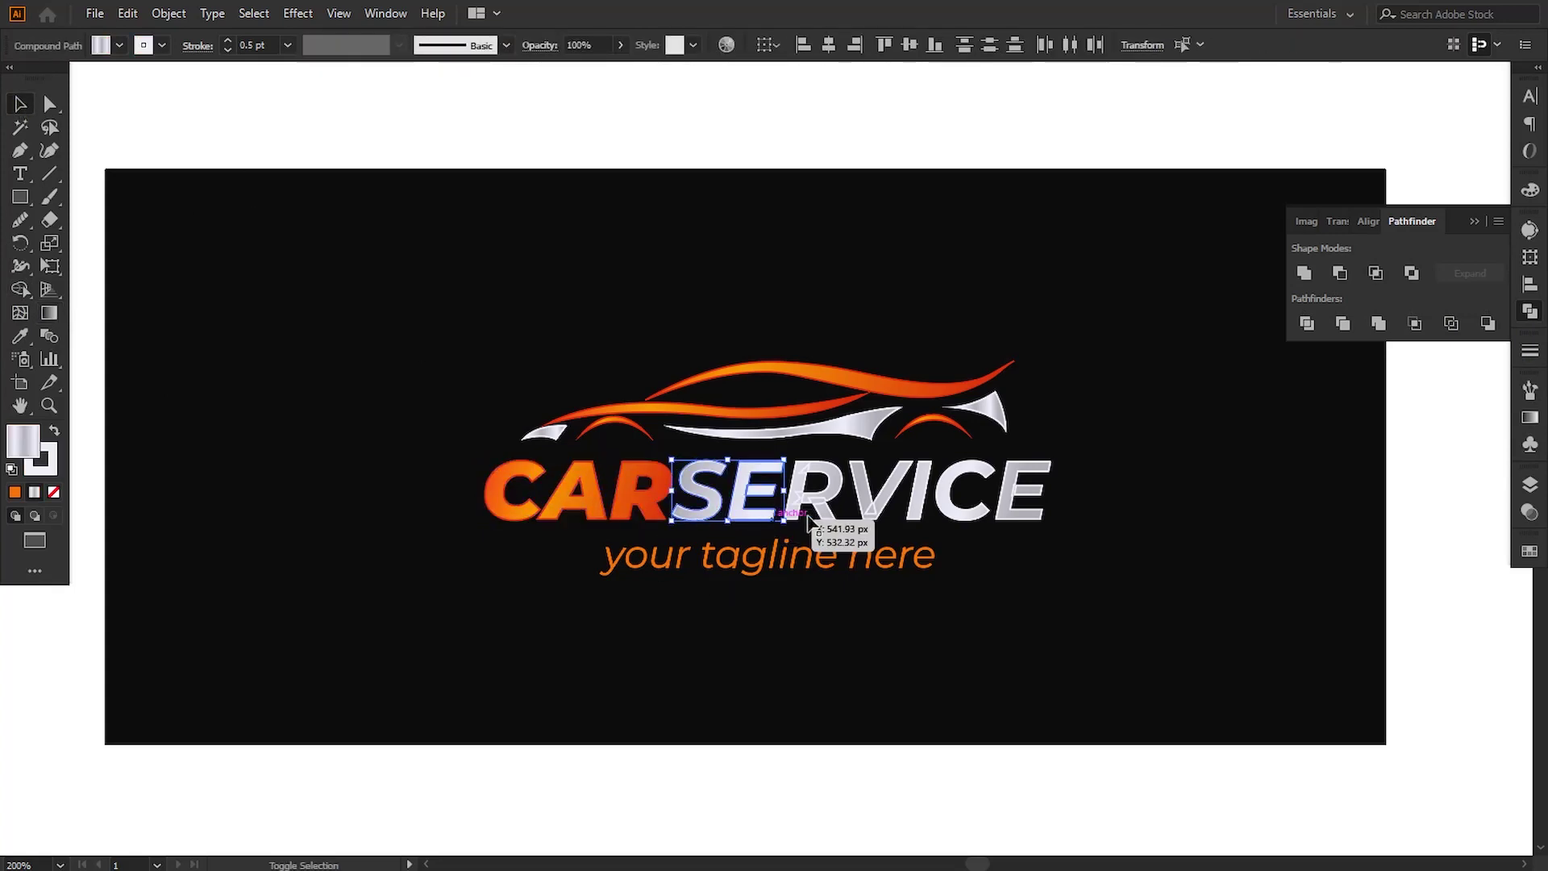
{"action": "left_click", "coordinate": [879, 496], "text": "shift"}
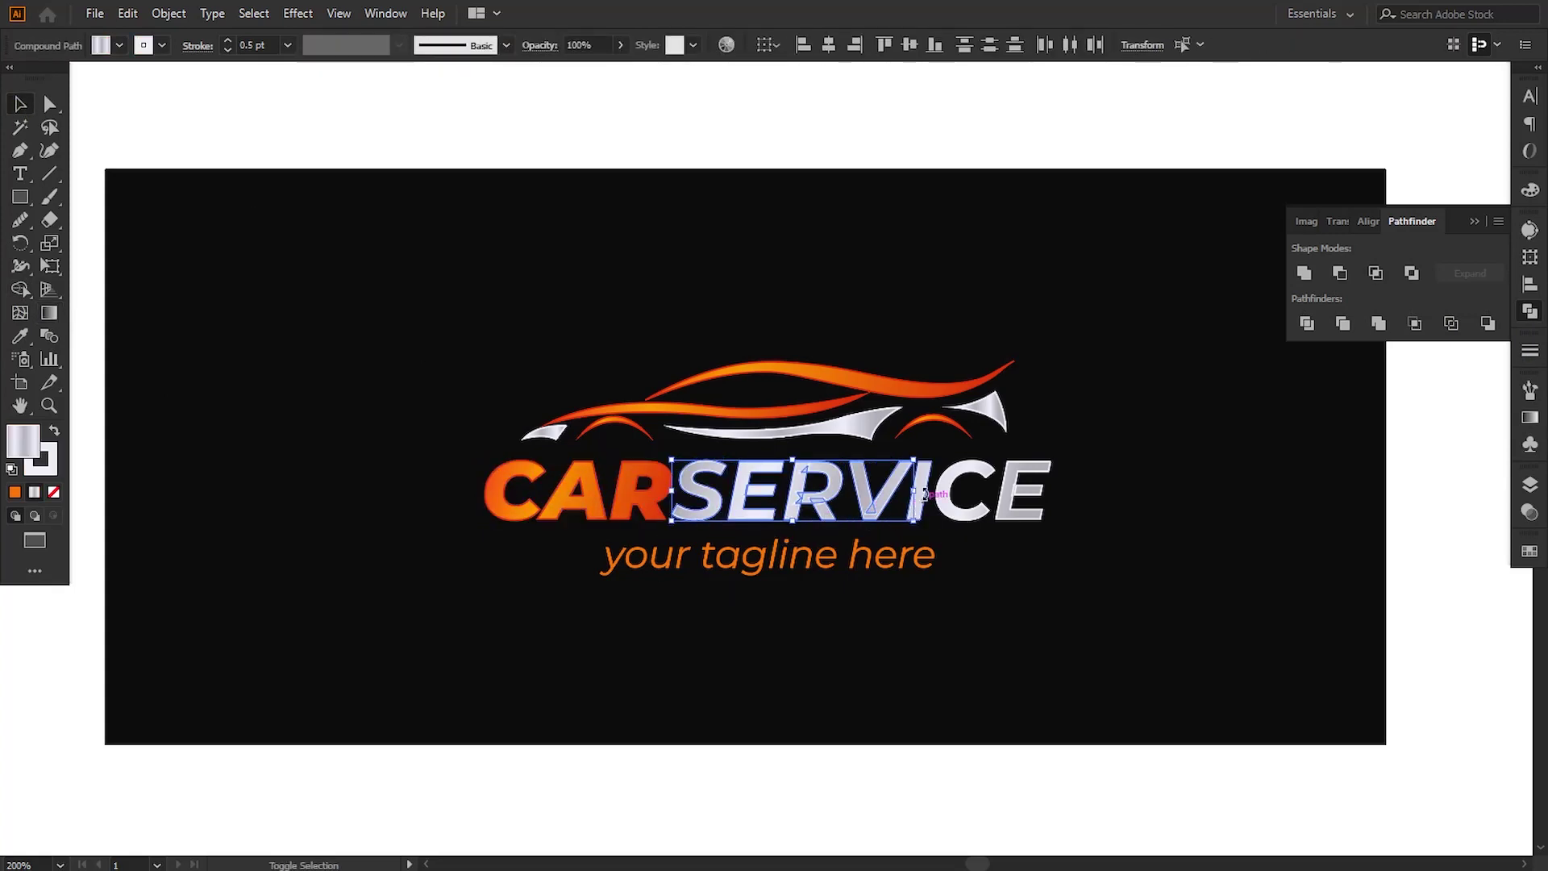
{"action": "left_click", "coordinate": [964, 494], "text": "shift"}
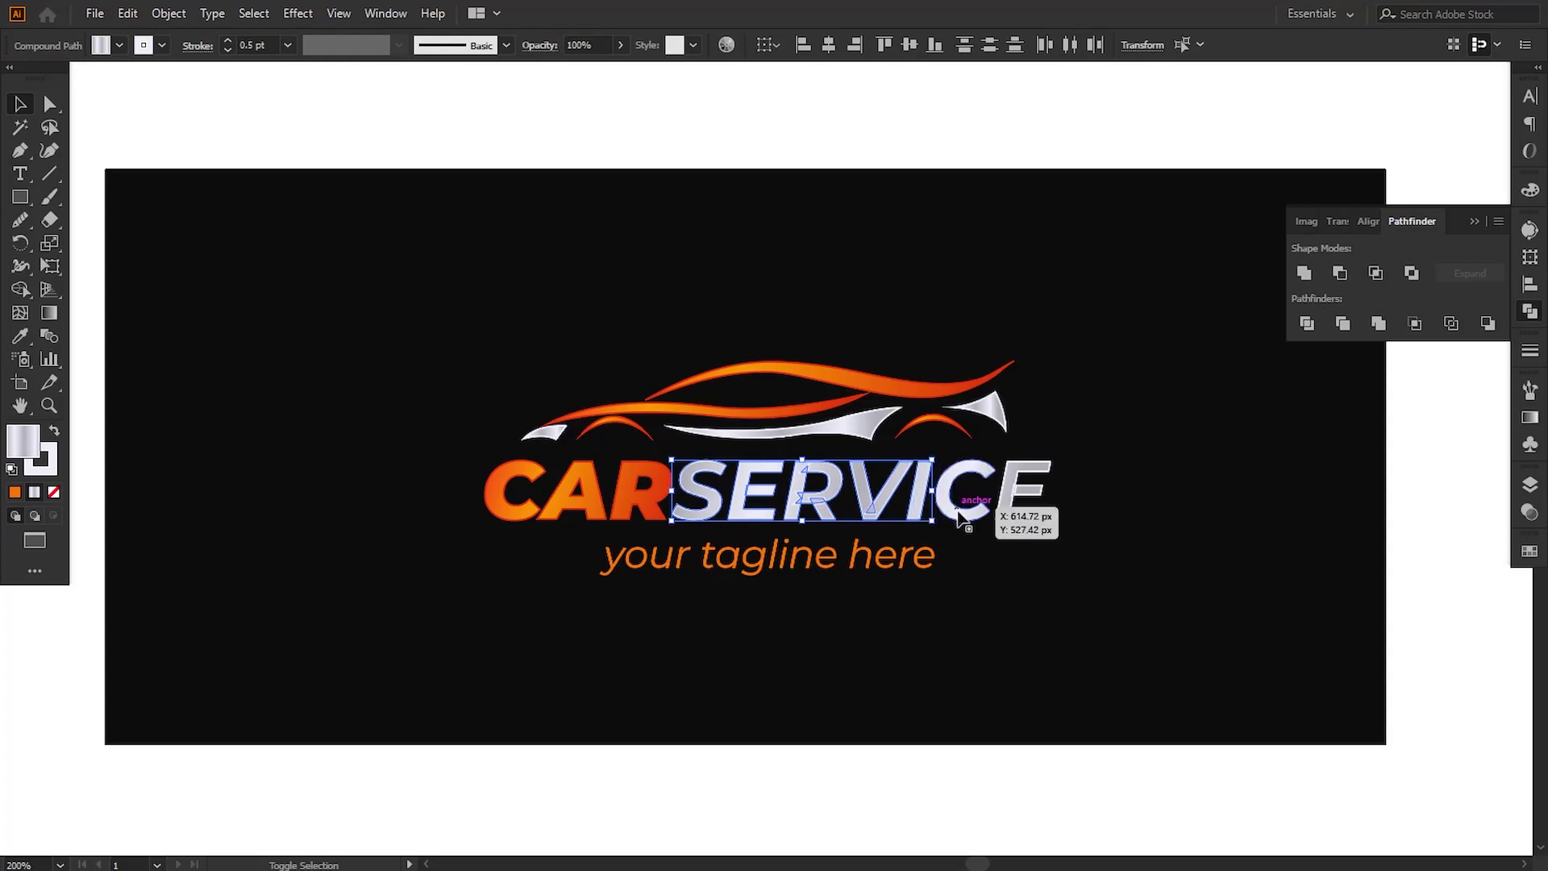
{"action": "left_click", "coordinate": [1020, 516], "text": "shift"}
{"action": "left_click", "coordinate": [1303, 276]}
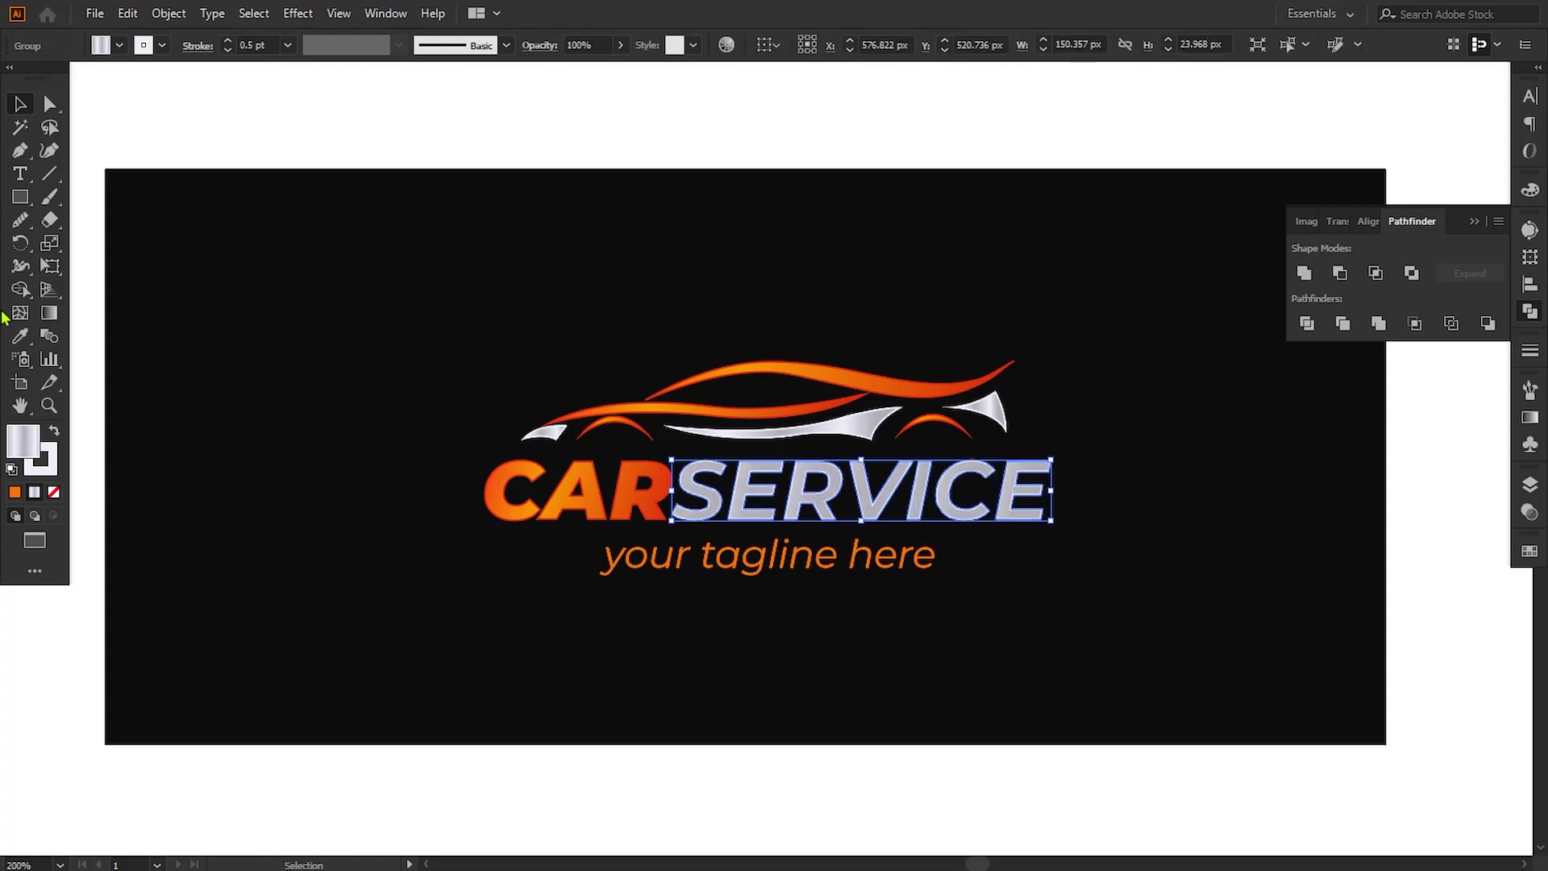
{"action": "left_click", "coordinate": [49, 313]}
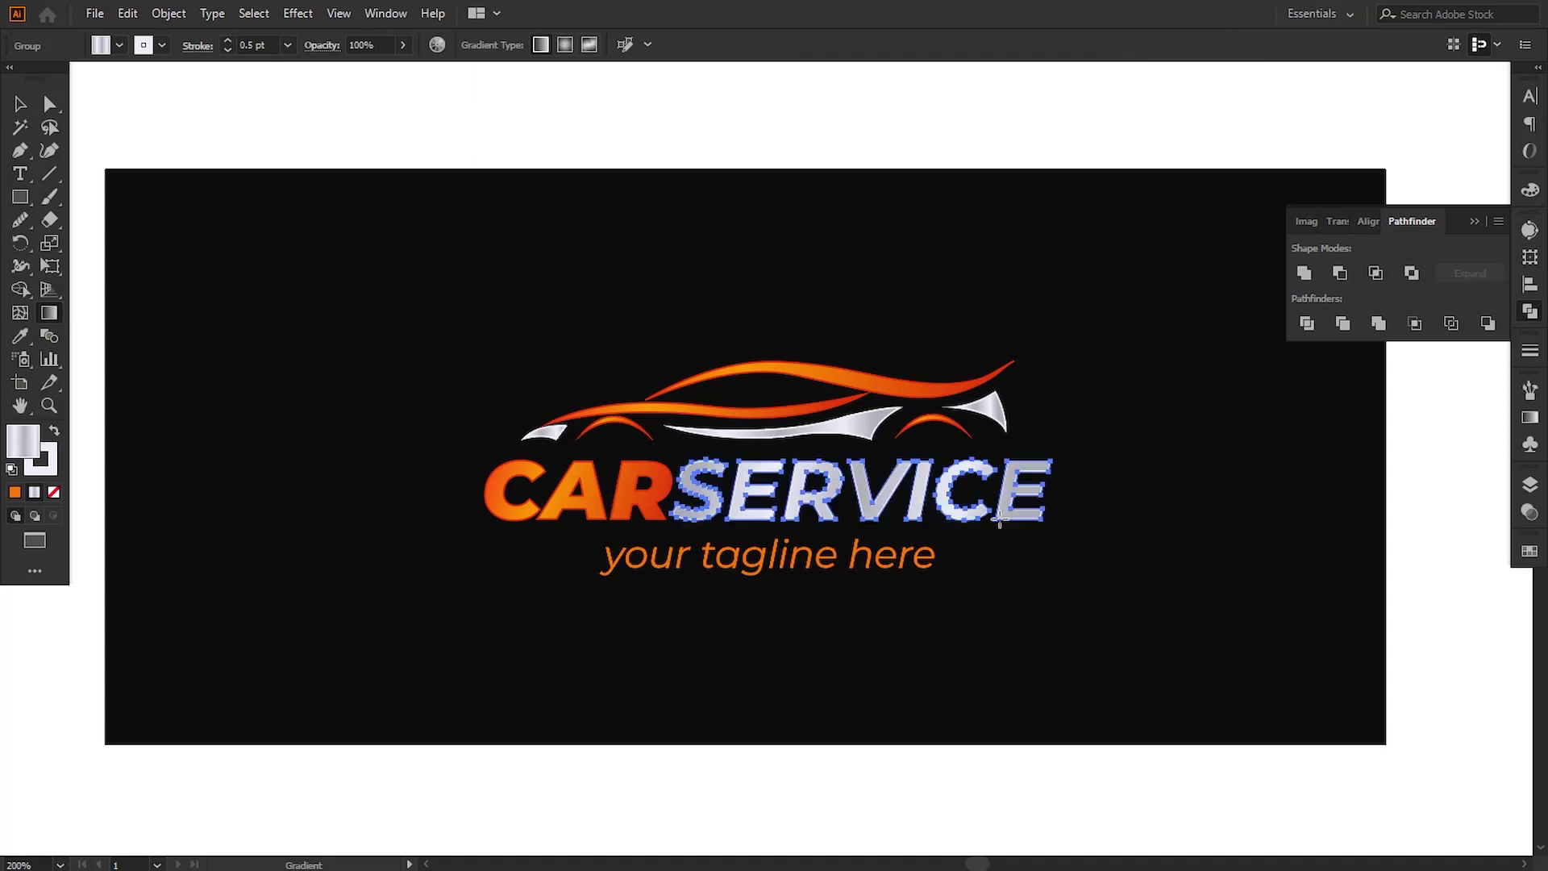
{"action": "left_click", "coordinate": [20, 103]}
{"action": "left_click", "coordinate": [219, 475]}
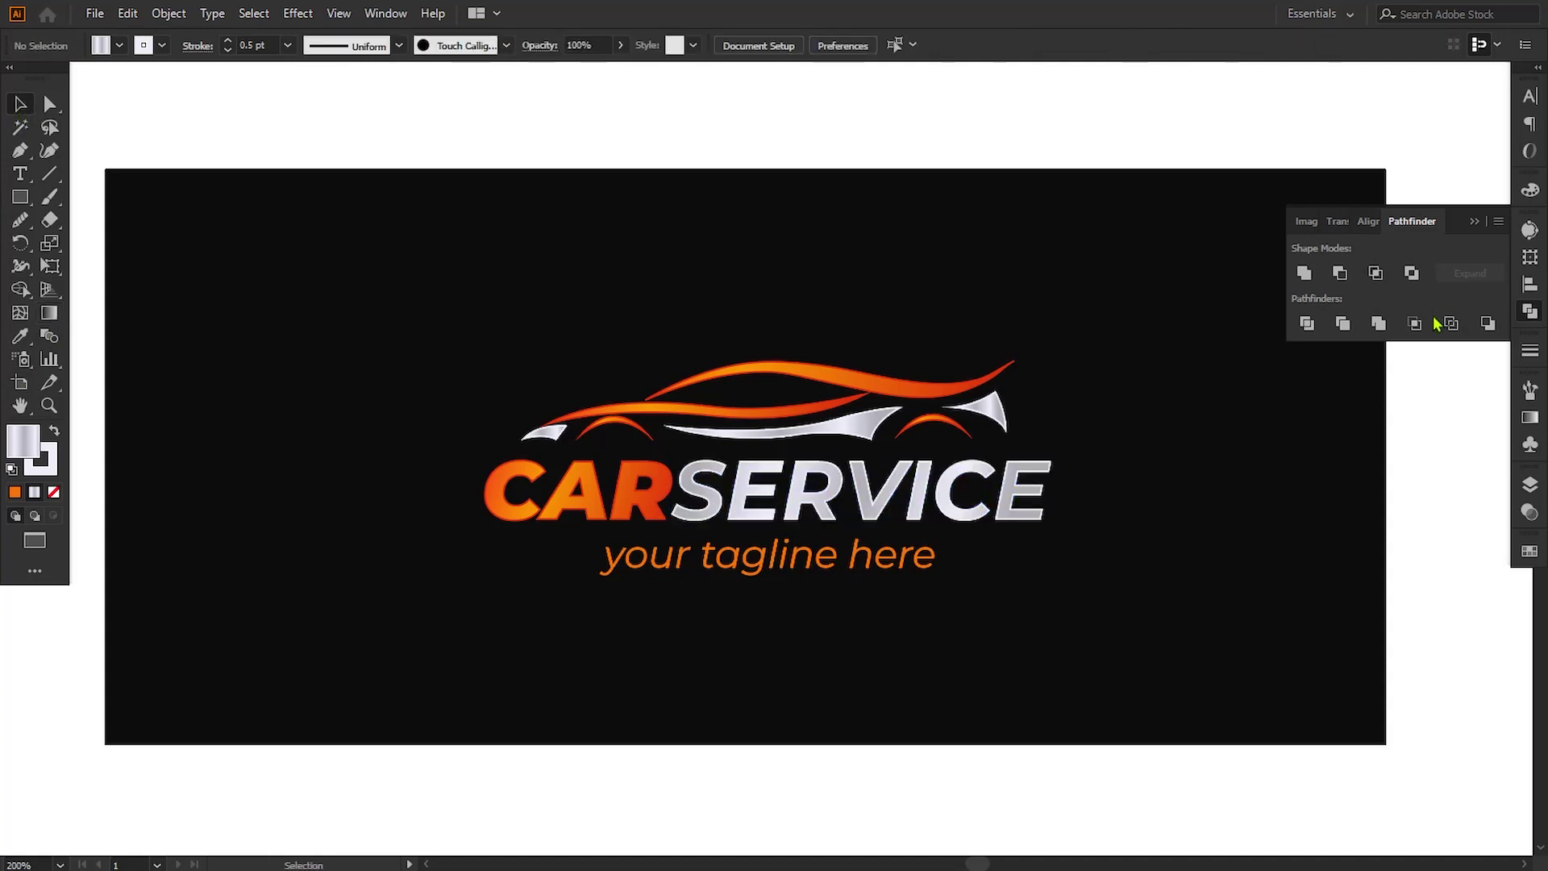
{"action": "left_click", "coordinate": [1475, 222]}
{"action": "left_click_drag", "start_coordinate": [1127, 567], "coordinate": [1141, 560]}
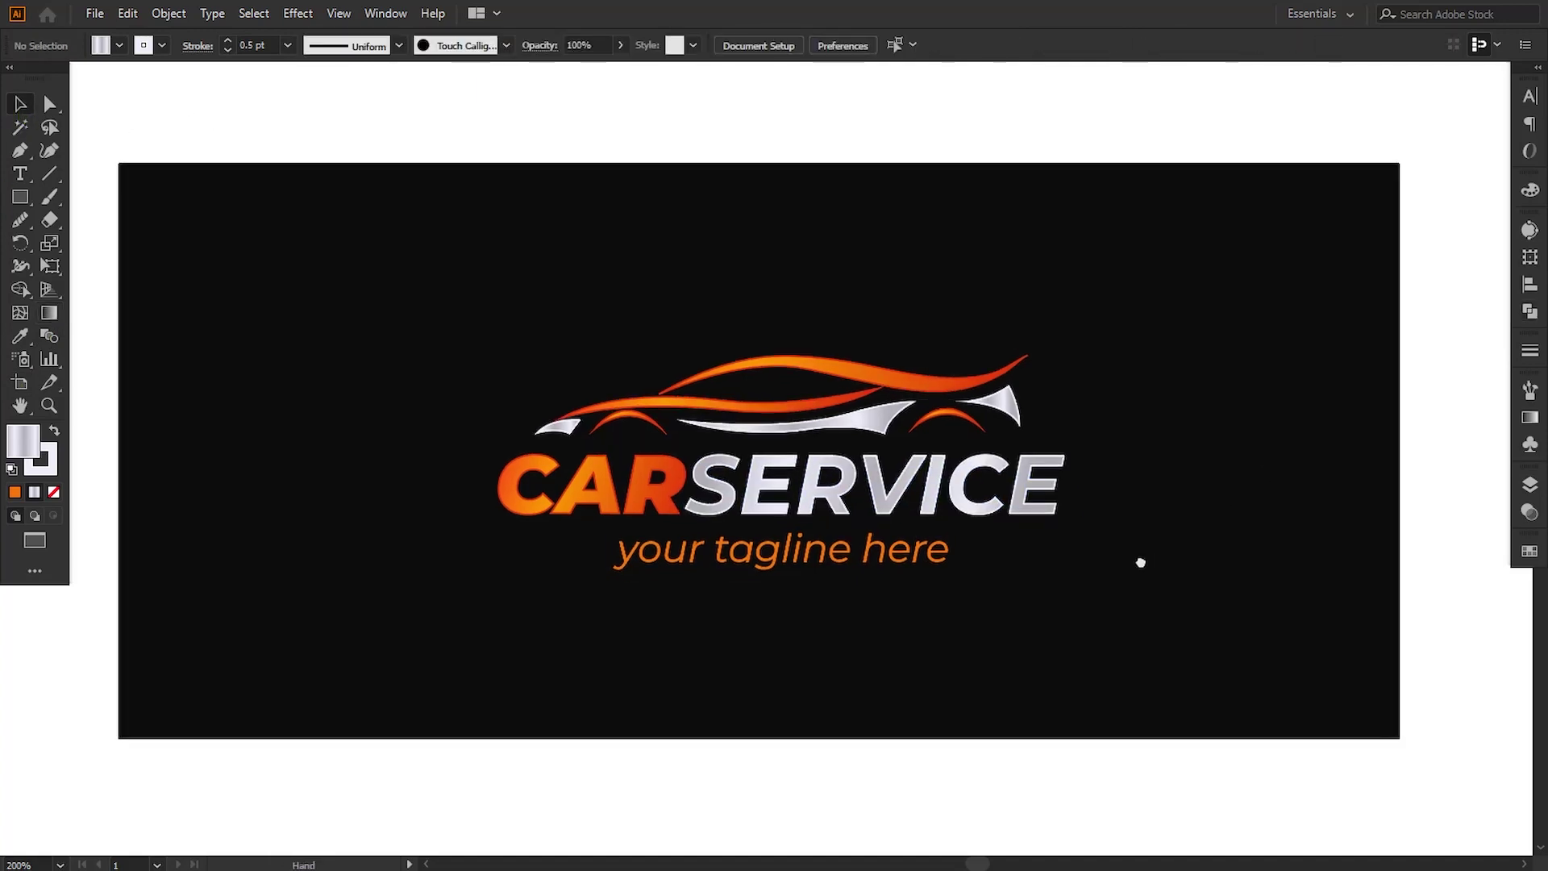